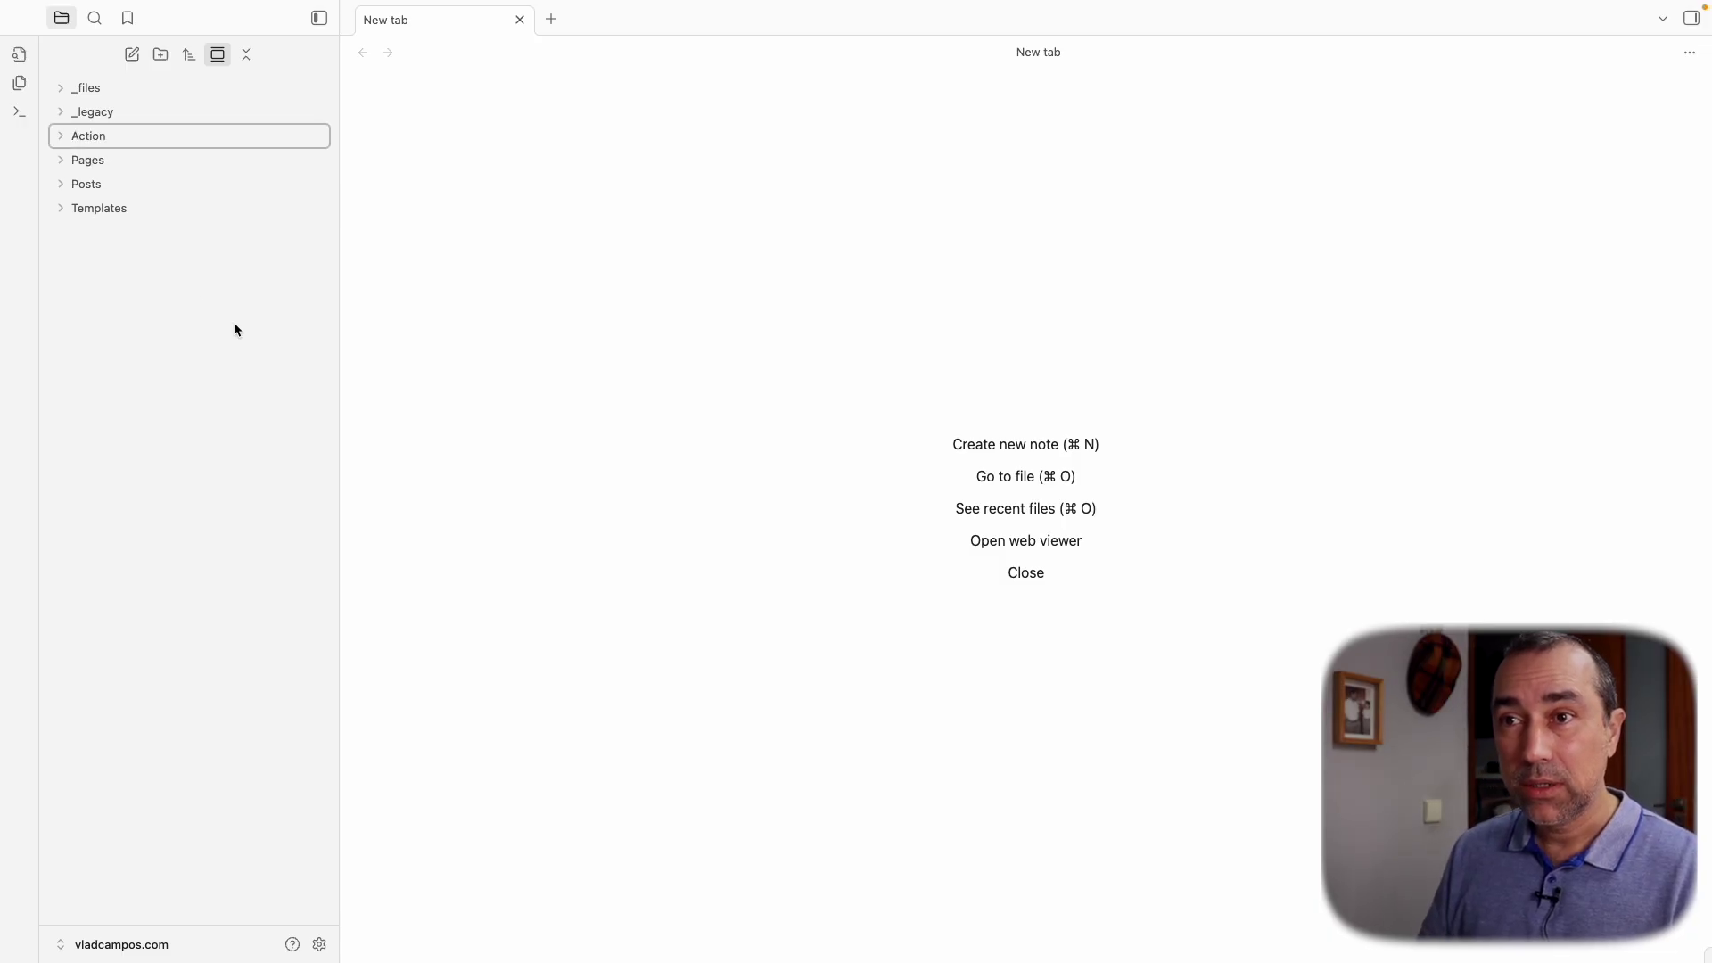
Create two new top-level folders in the vault named Static and Timeline
{"action": "left_click", "coordinate": [198, 351]}
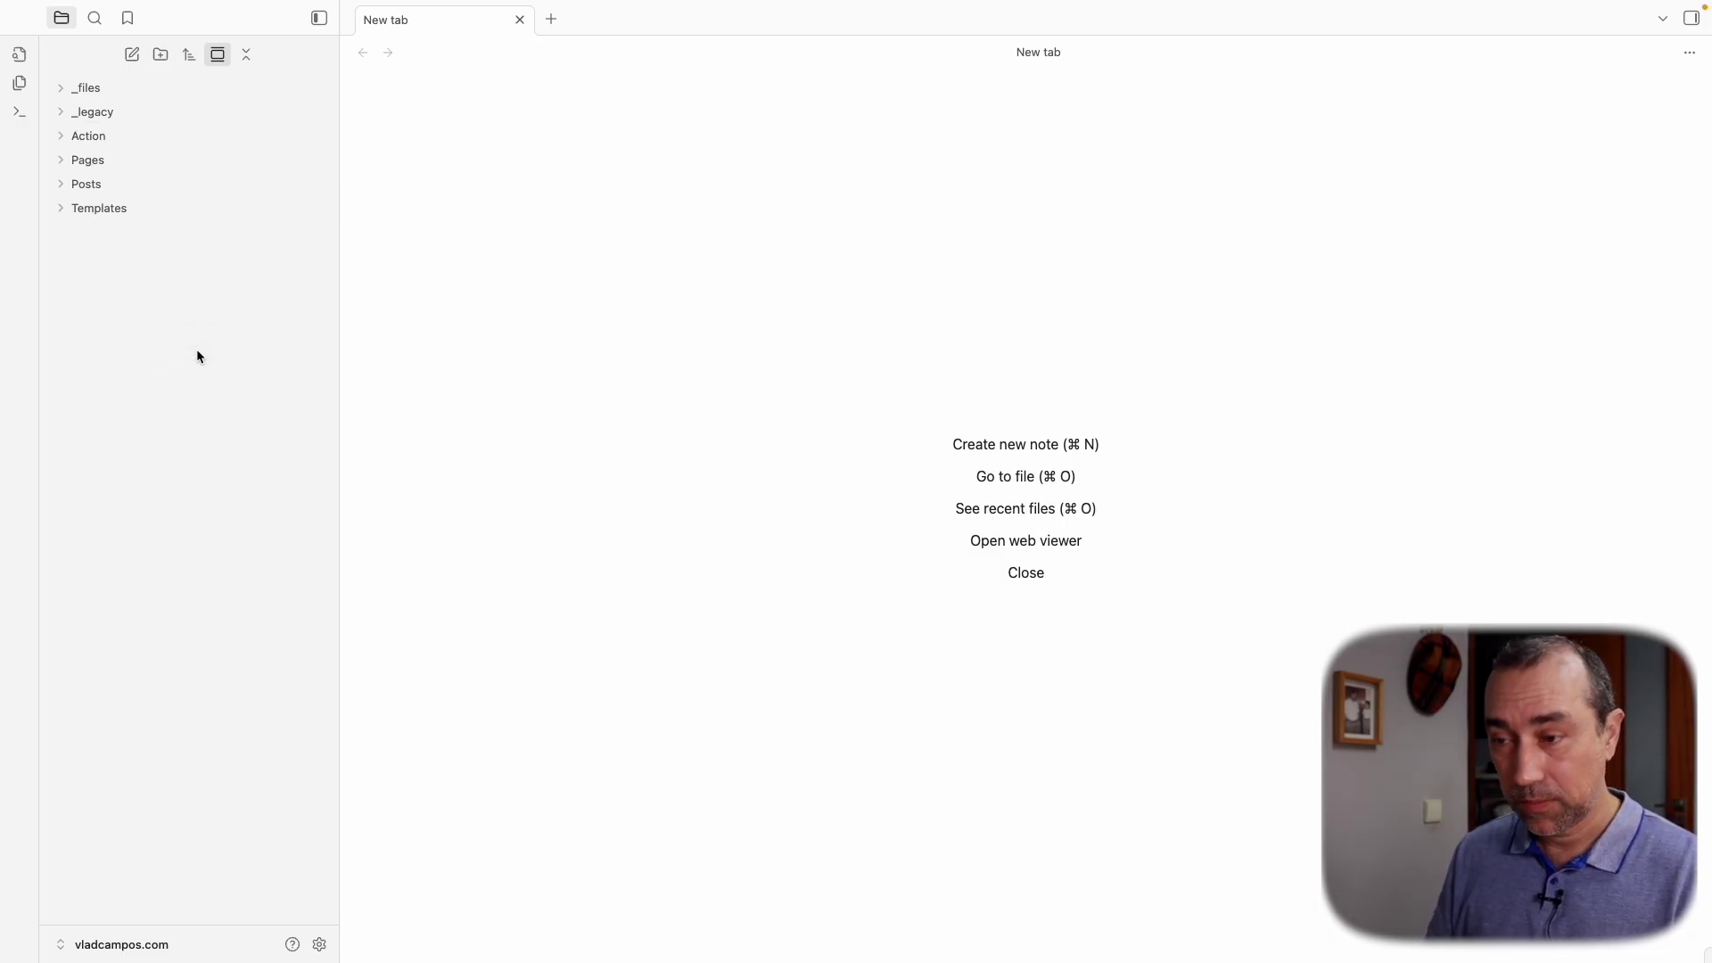
{"action": "type", "text": "Static"}
{"action": "key", "text": "Return"}
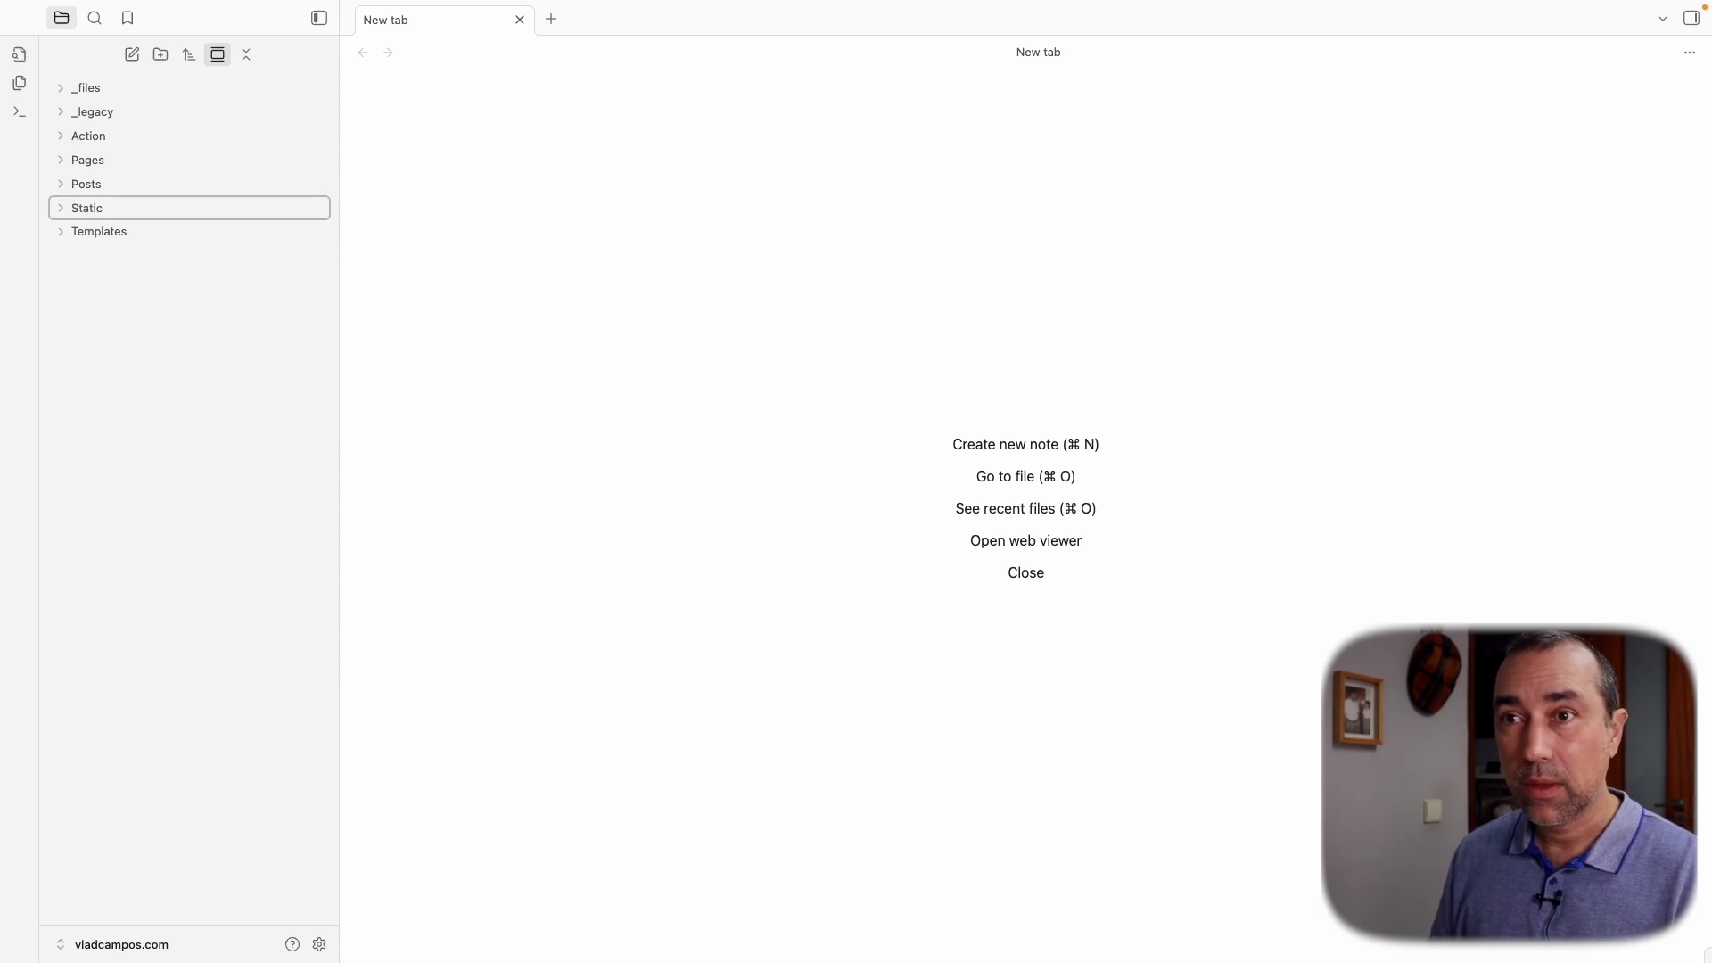
{"action": "right_click", "coordinate": [269, 363]}
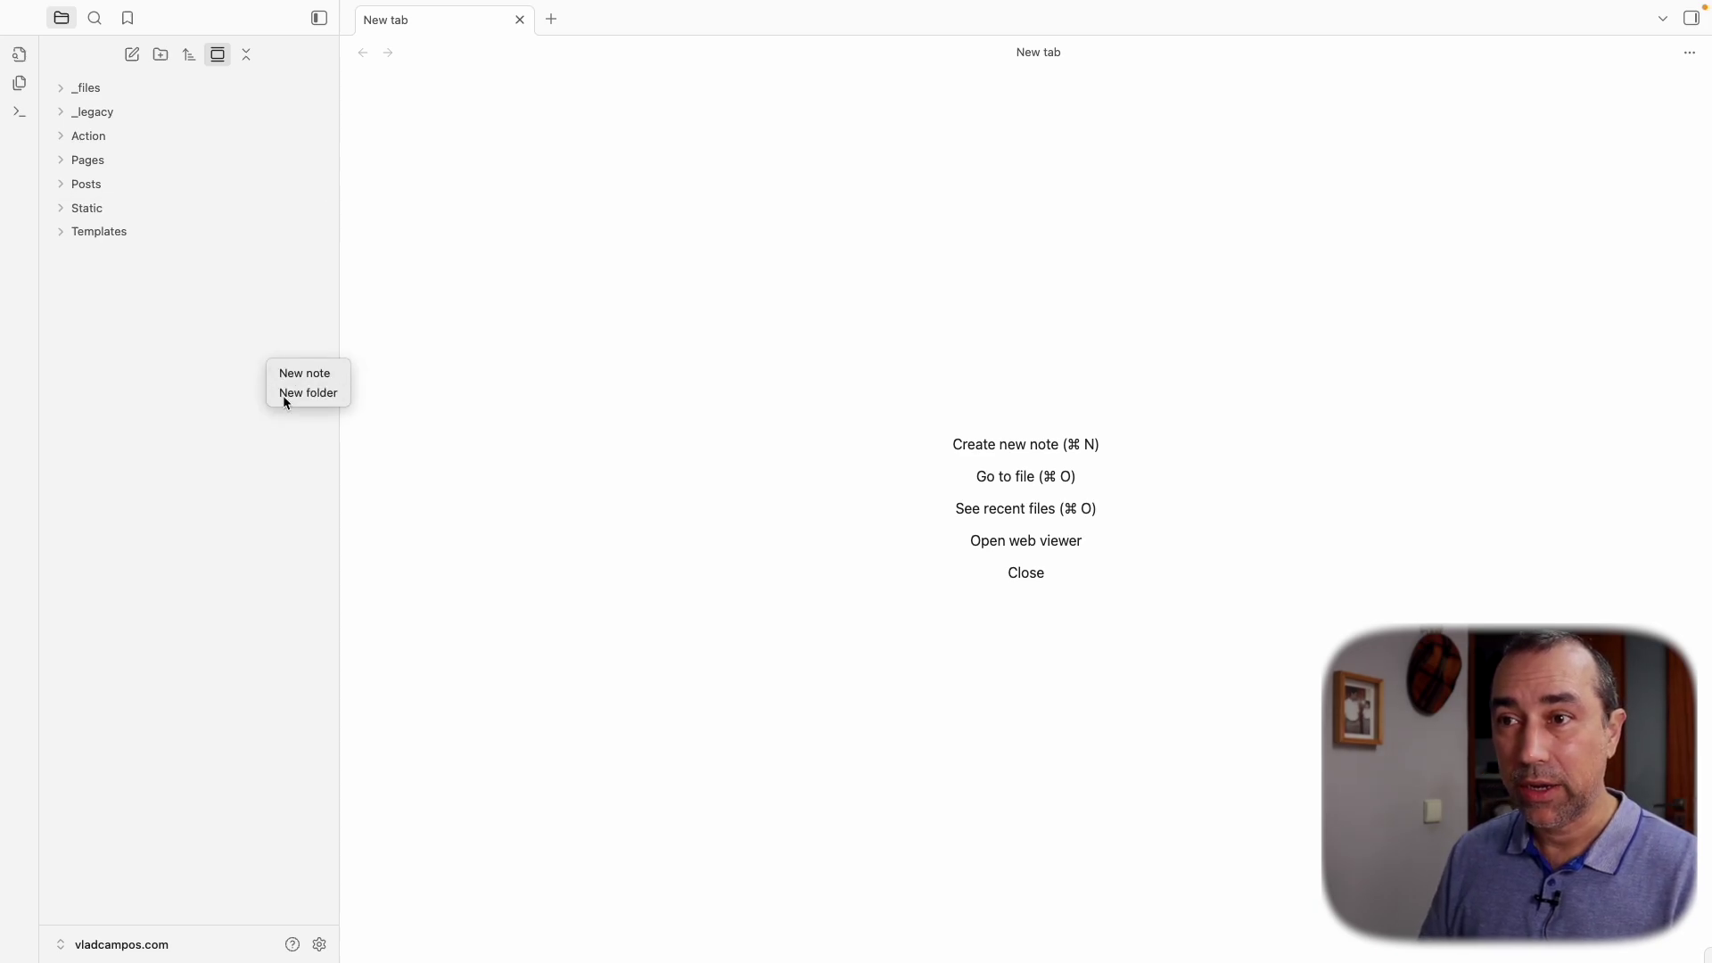
{"action": "left_click", "coordinate": [273, 399]}
{"action": "type", "text": "Timeline"}
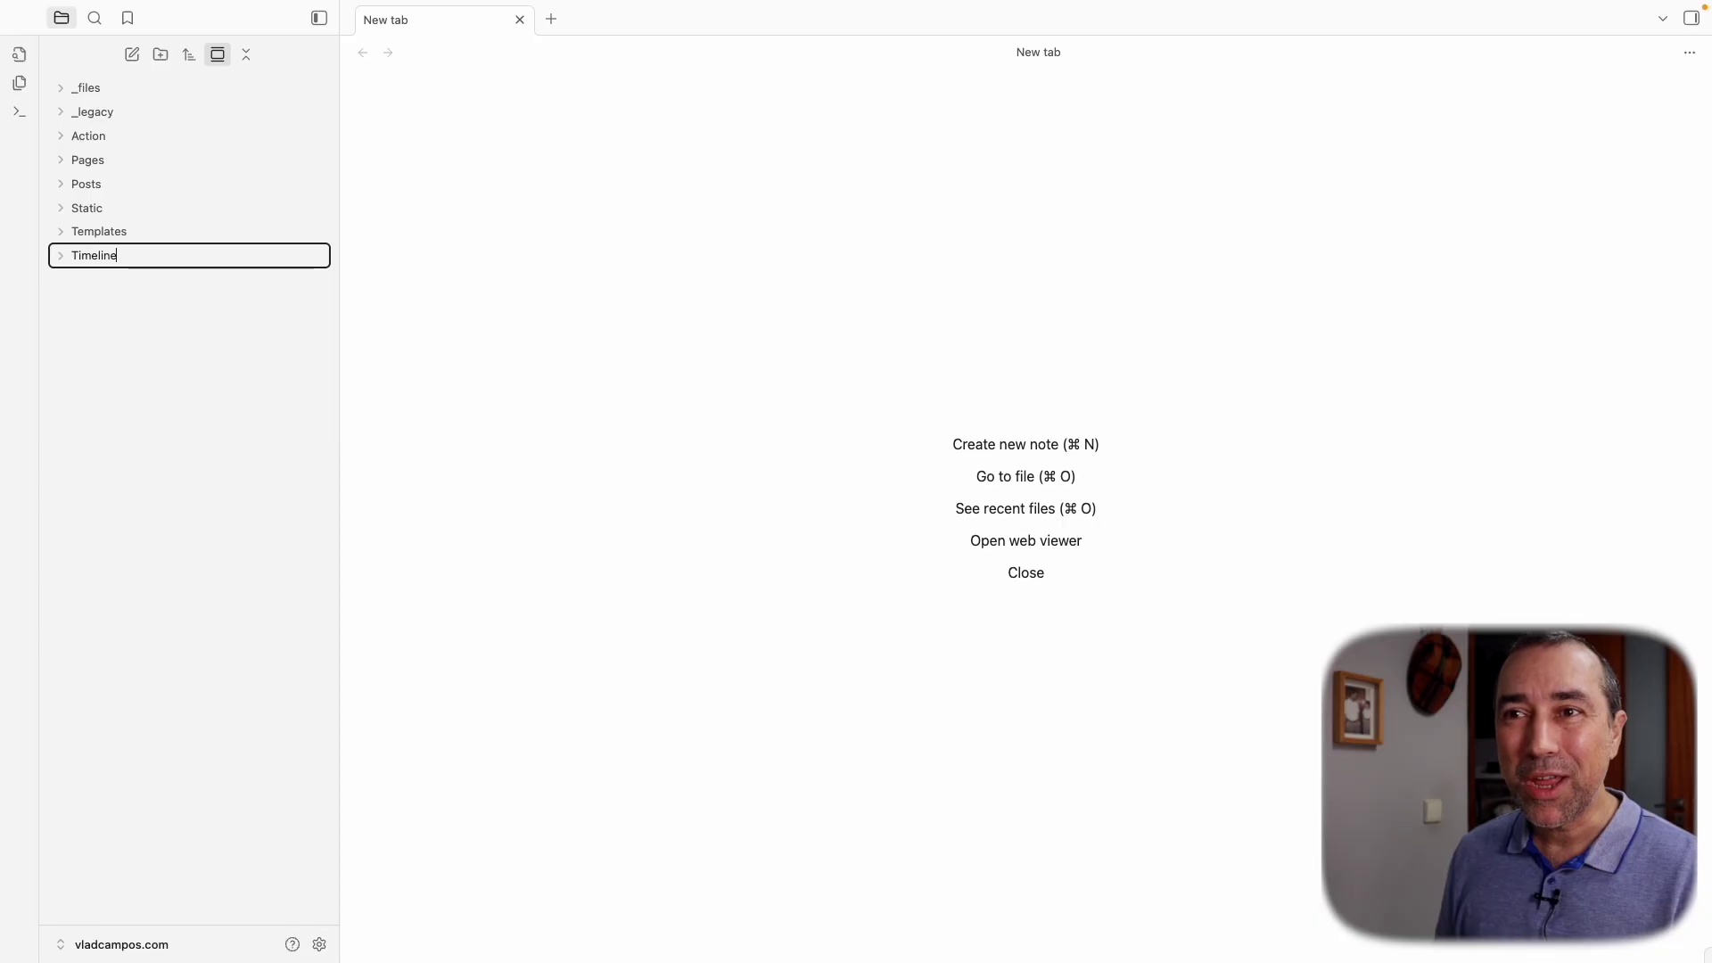
{"action": "key", "text": "Return"}
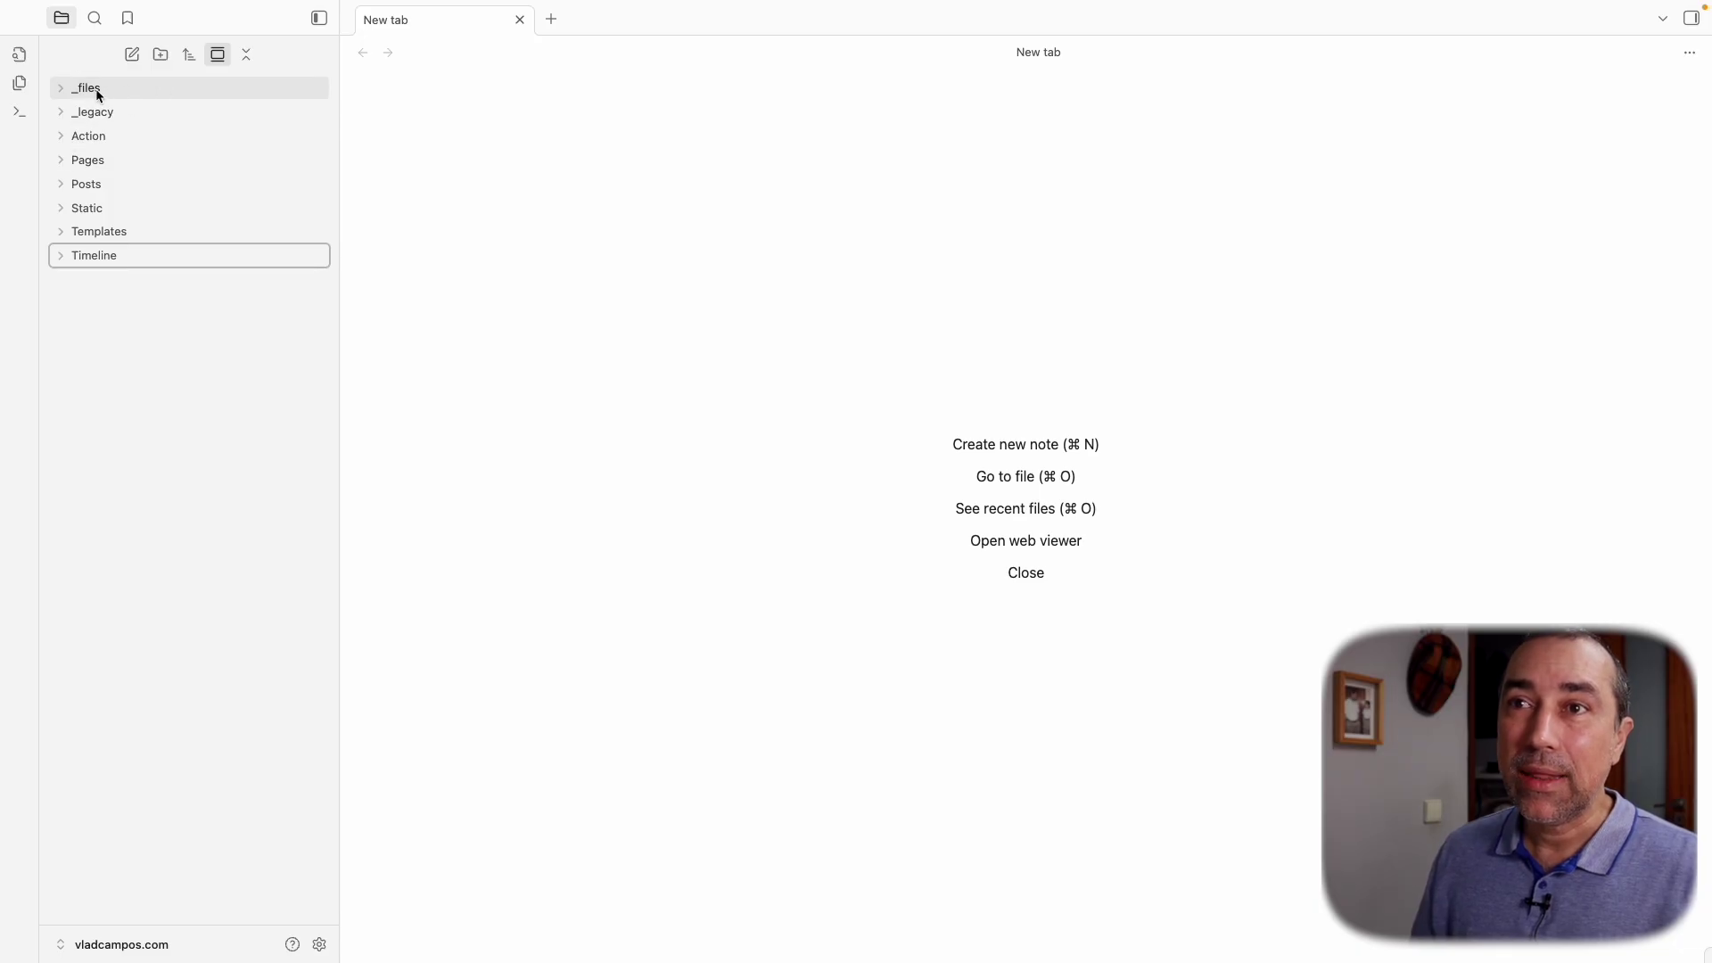
Move the _files, Posts, Pages and _legacy folders into the Timeline folder
{"action": "left_click_drag", "start_coordinate": [95, 95], "coordinate": [166, 255]}
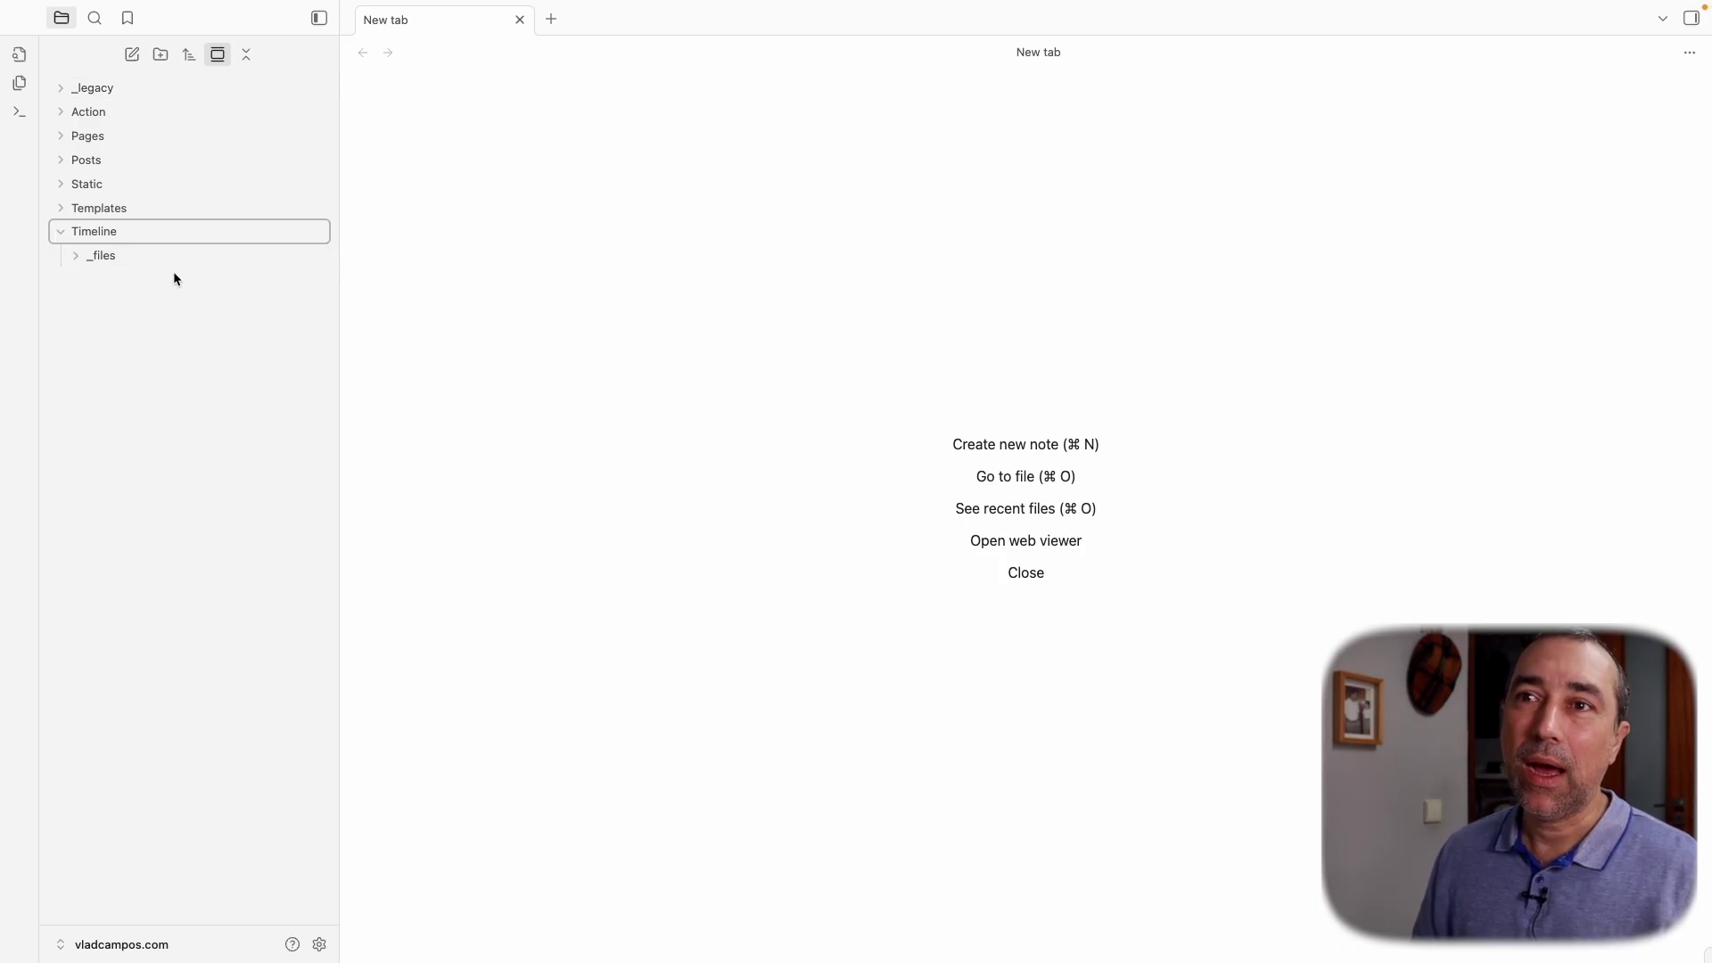
{"action": "left_click_drag", "start_coordinate": [91, 164], "coordinate": [166, 231]}
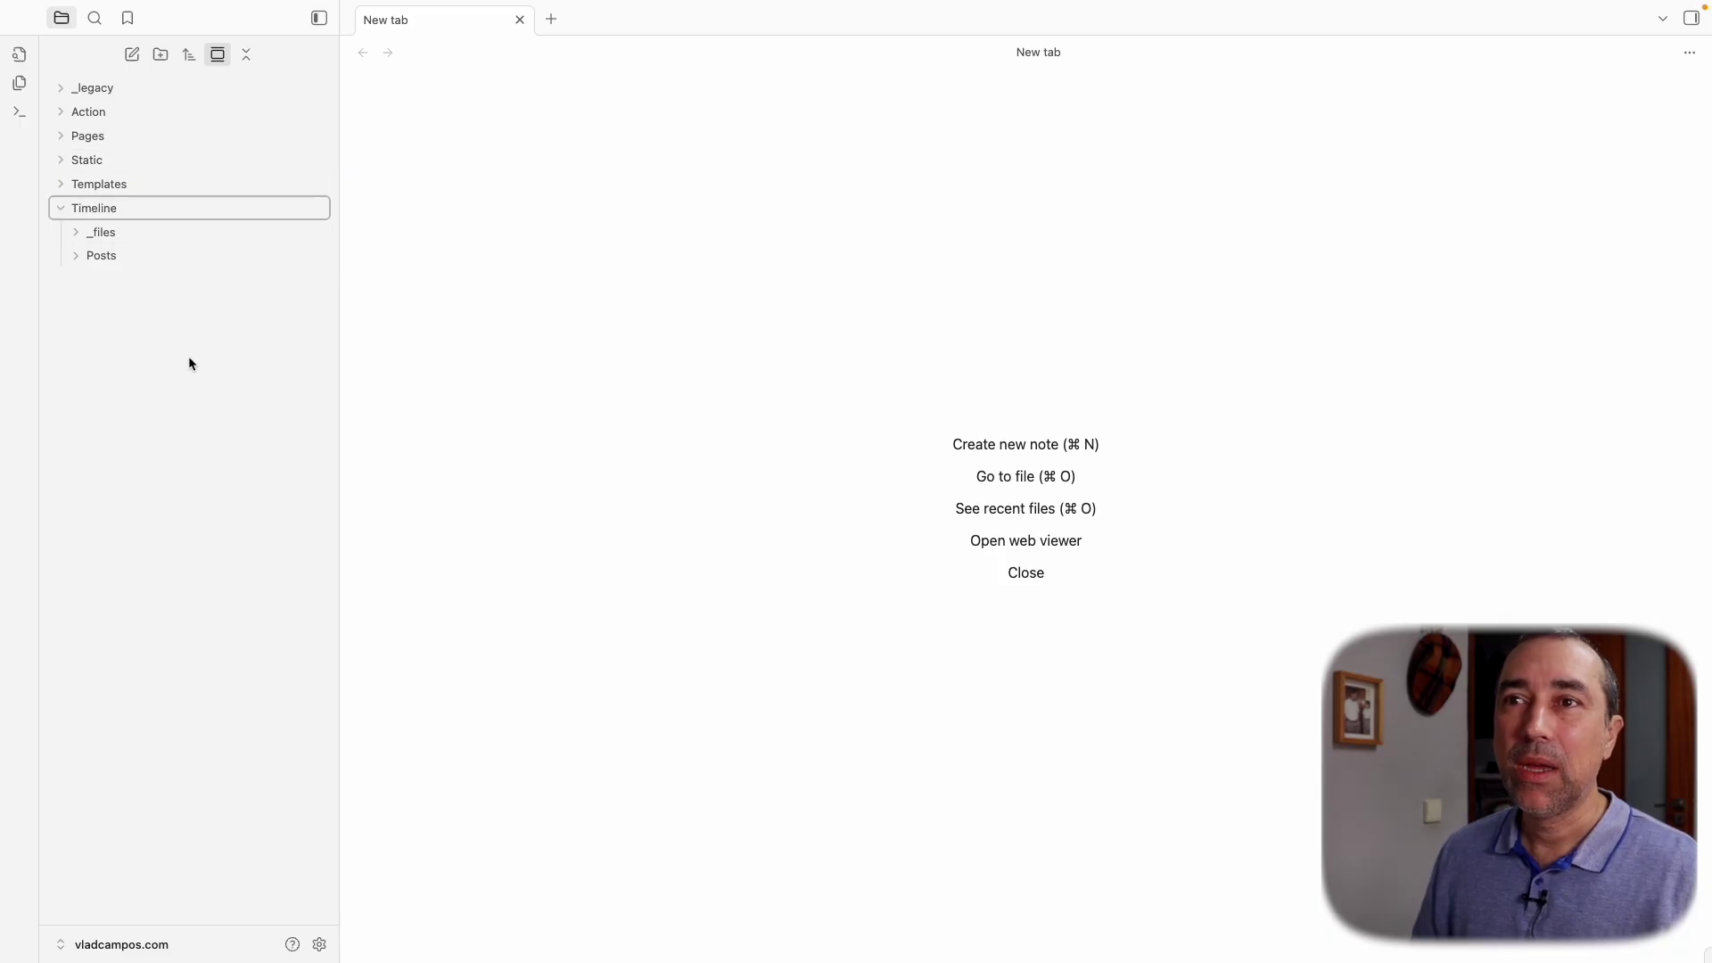
{"action": "left_click_drag", "start_coordinate": [92, 144], "coordinate": [152, 218]}
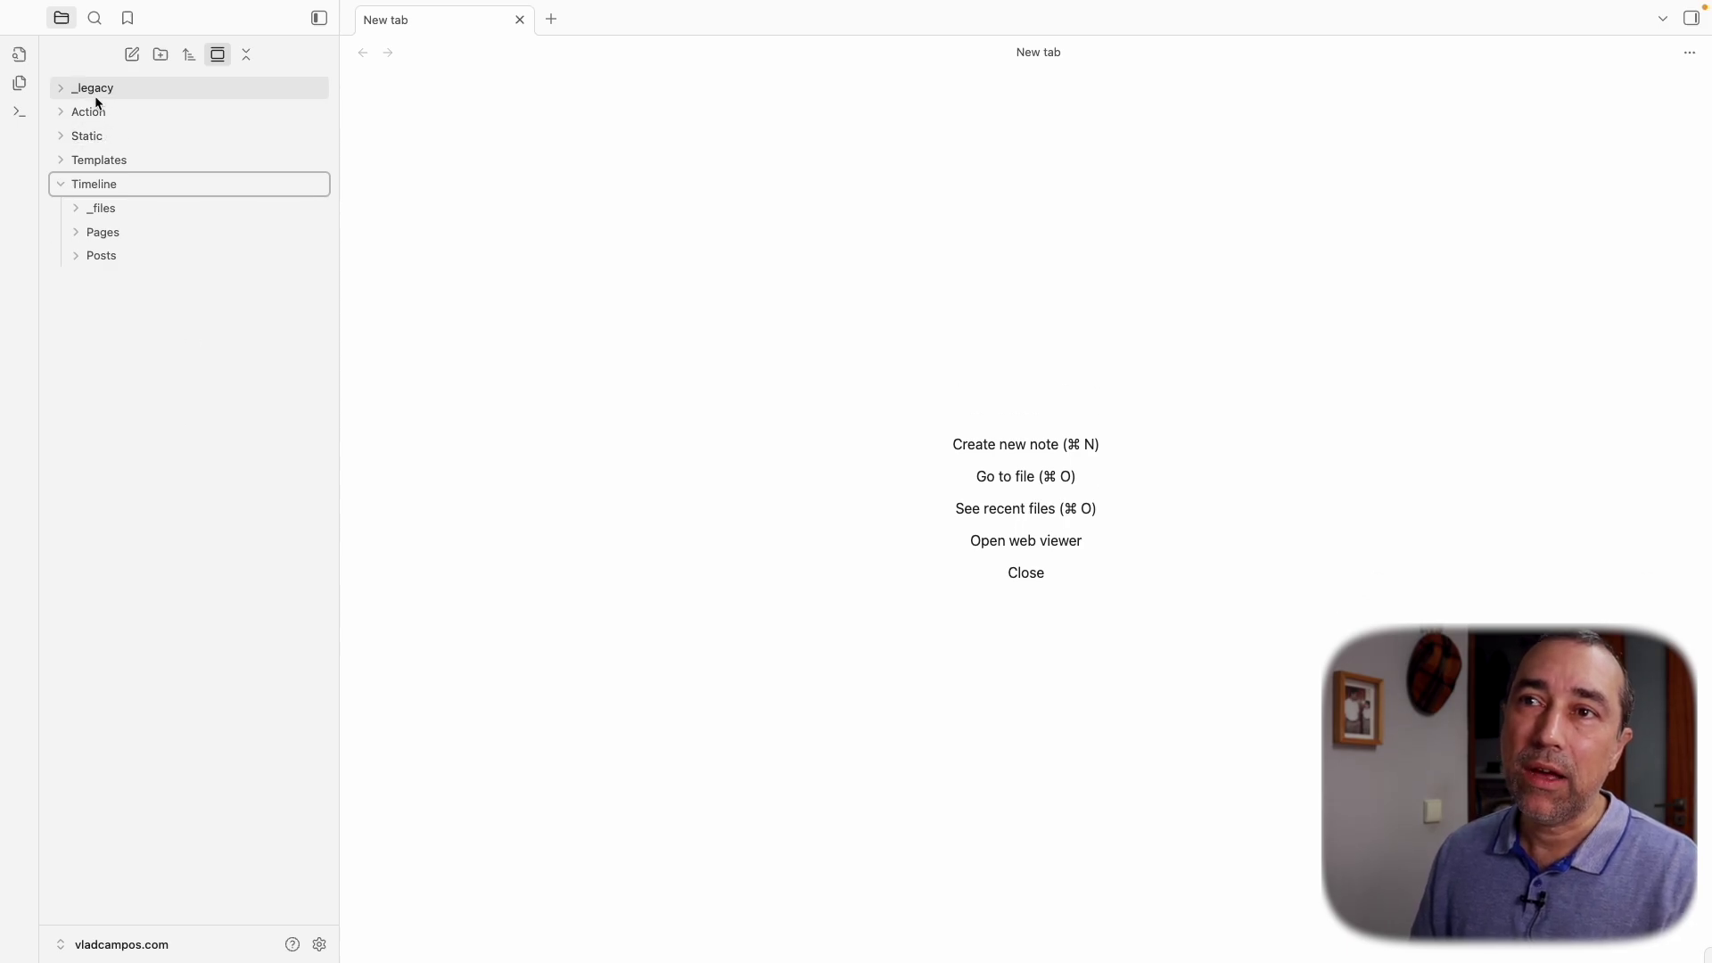
{"action": "left_click_drag", "start_coordinate": [93, 91], "coordinate": [153, 176]}
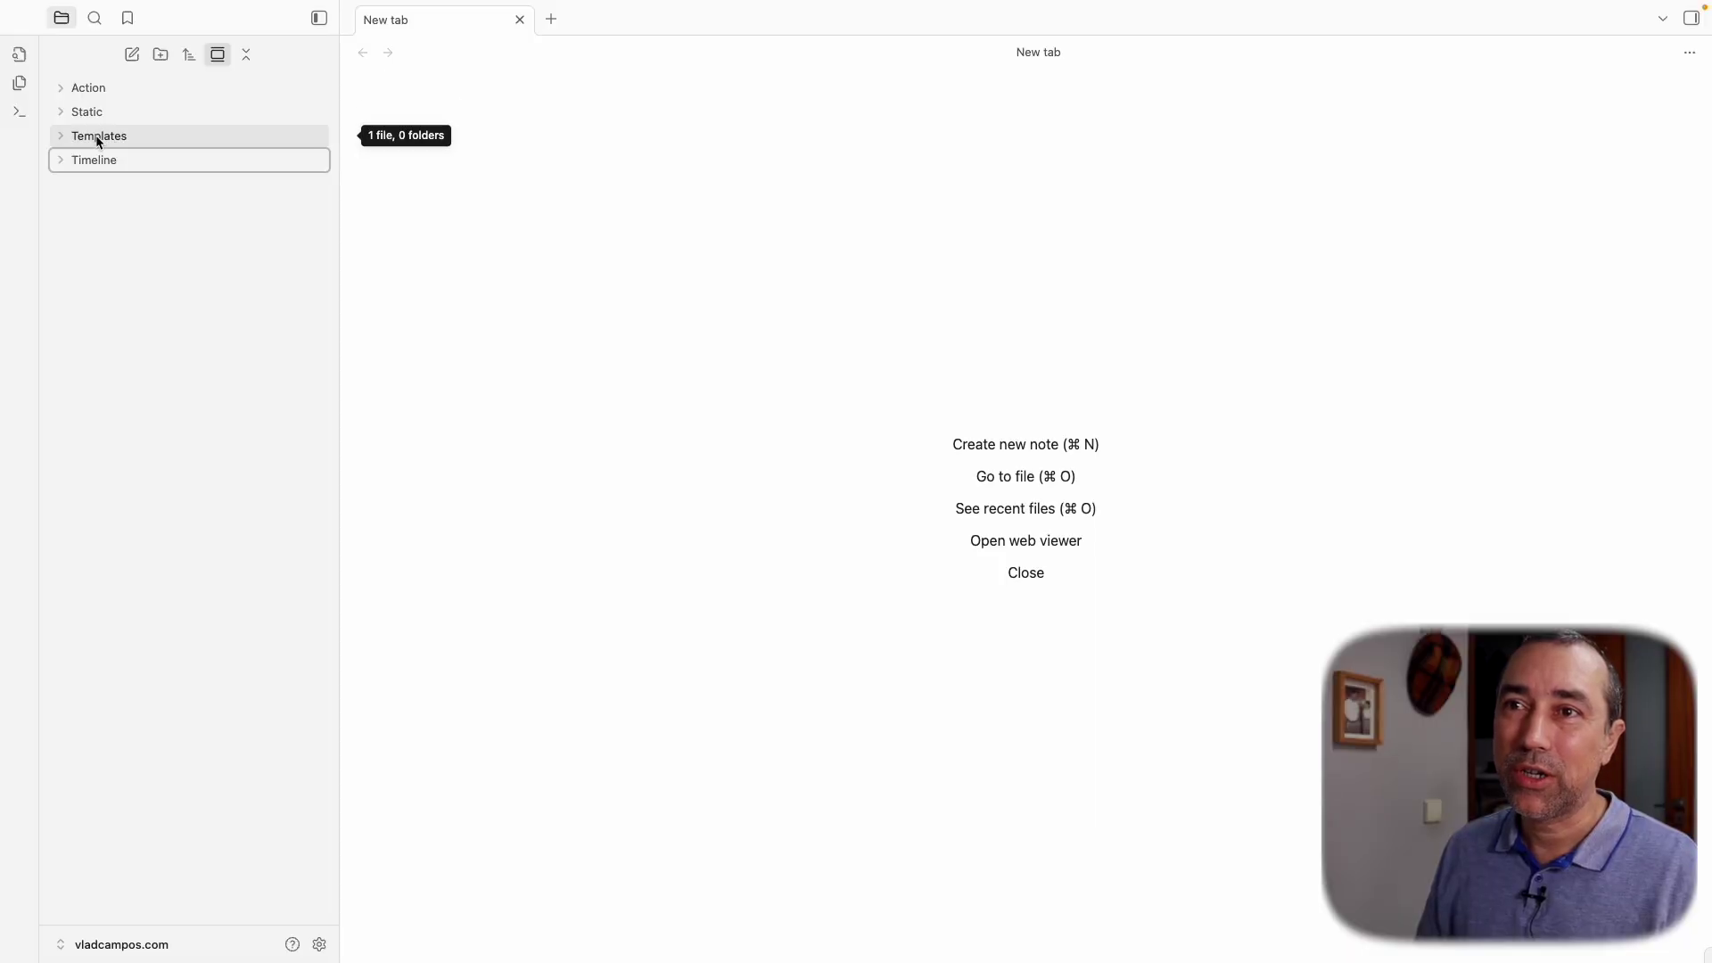
Move the Templates folder into the Static folder and collapse Static
{"action": "left_click_drag", "start_coordinate": [99, 141], "coordinate": [95, 124]}
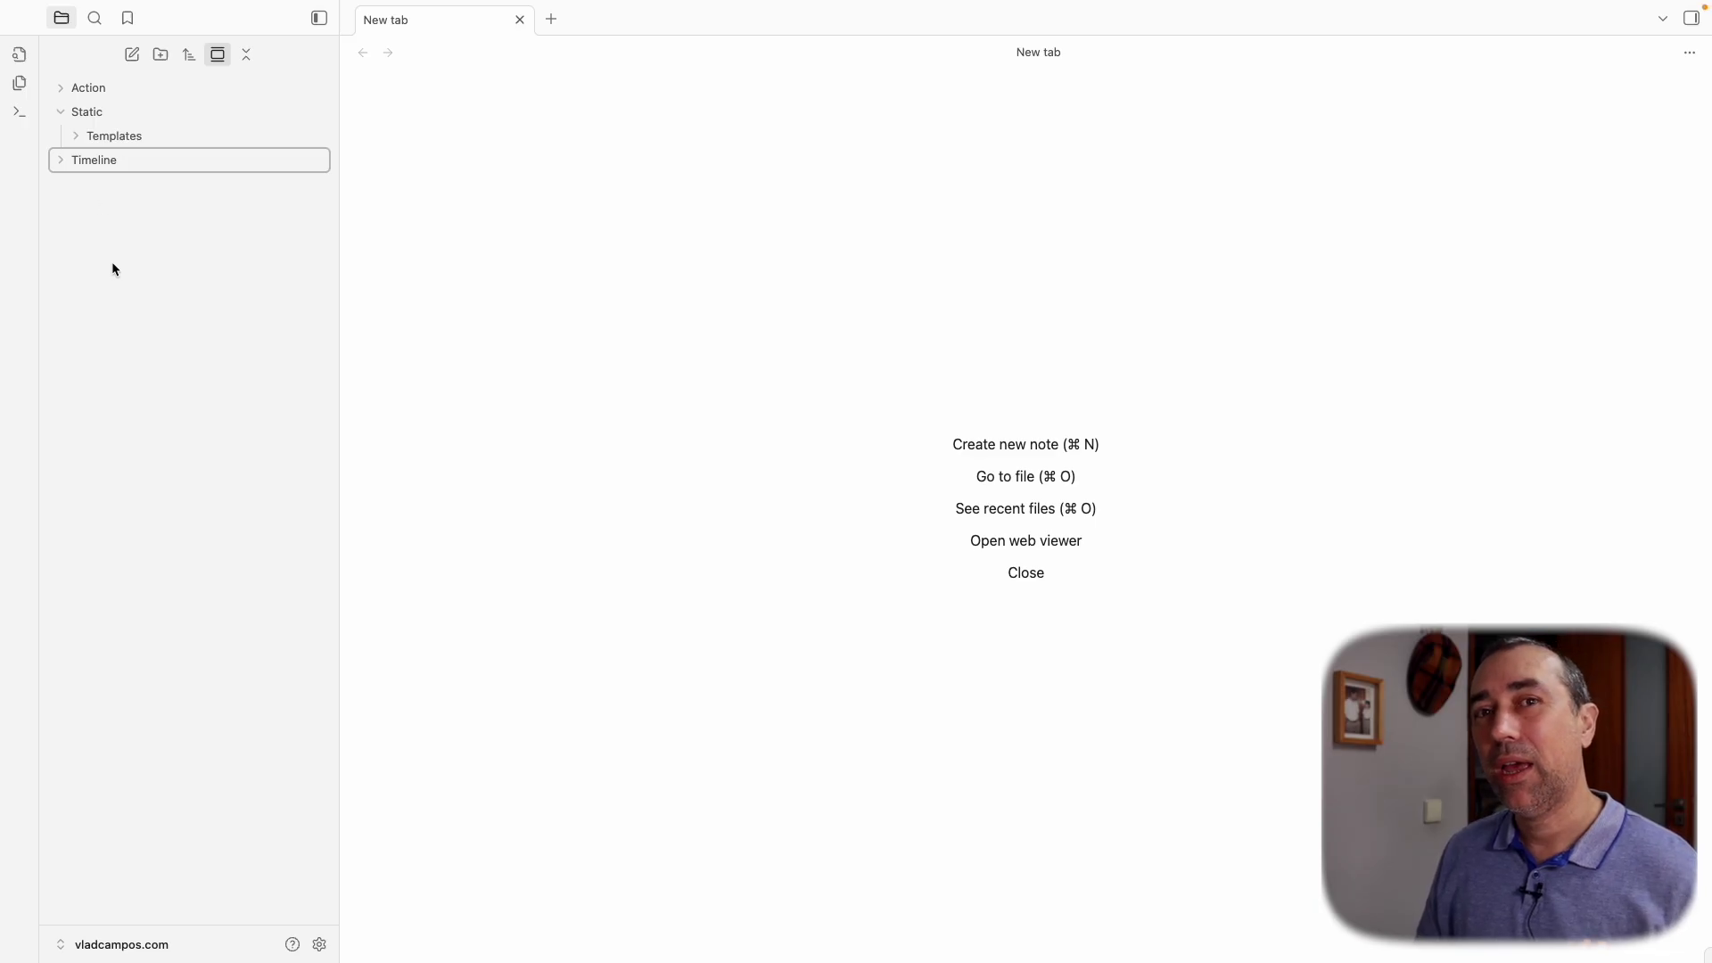
{"action": "left_click", "coordinate": [63, 114]}
{"action": "left_click", "coordinate": [152, 272]}
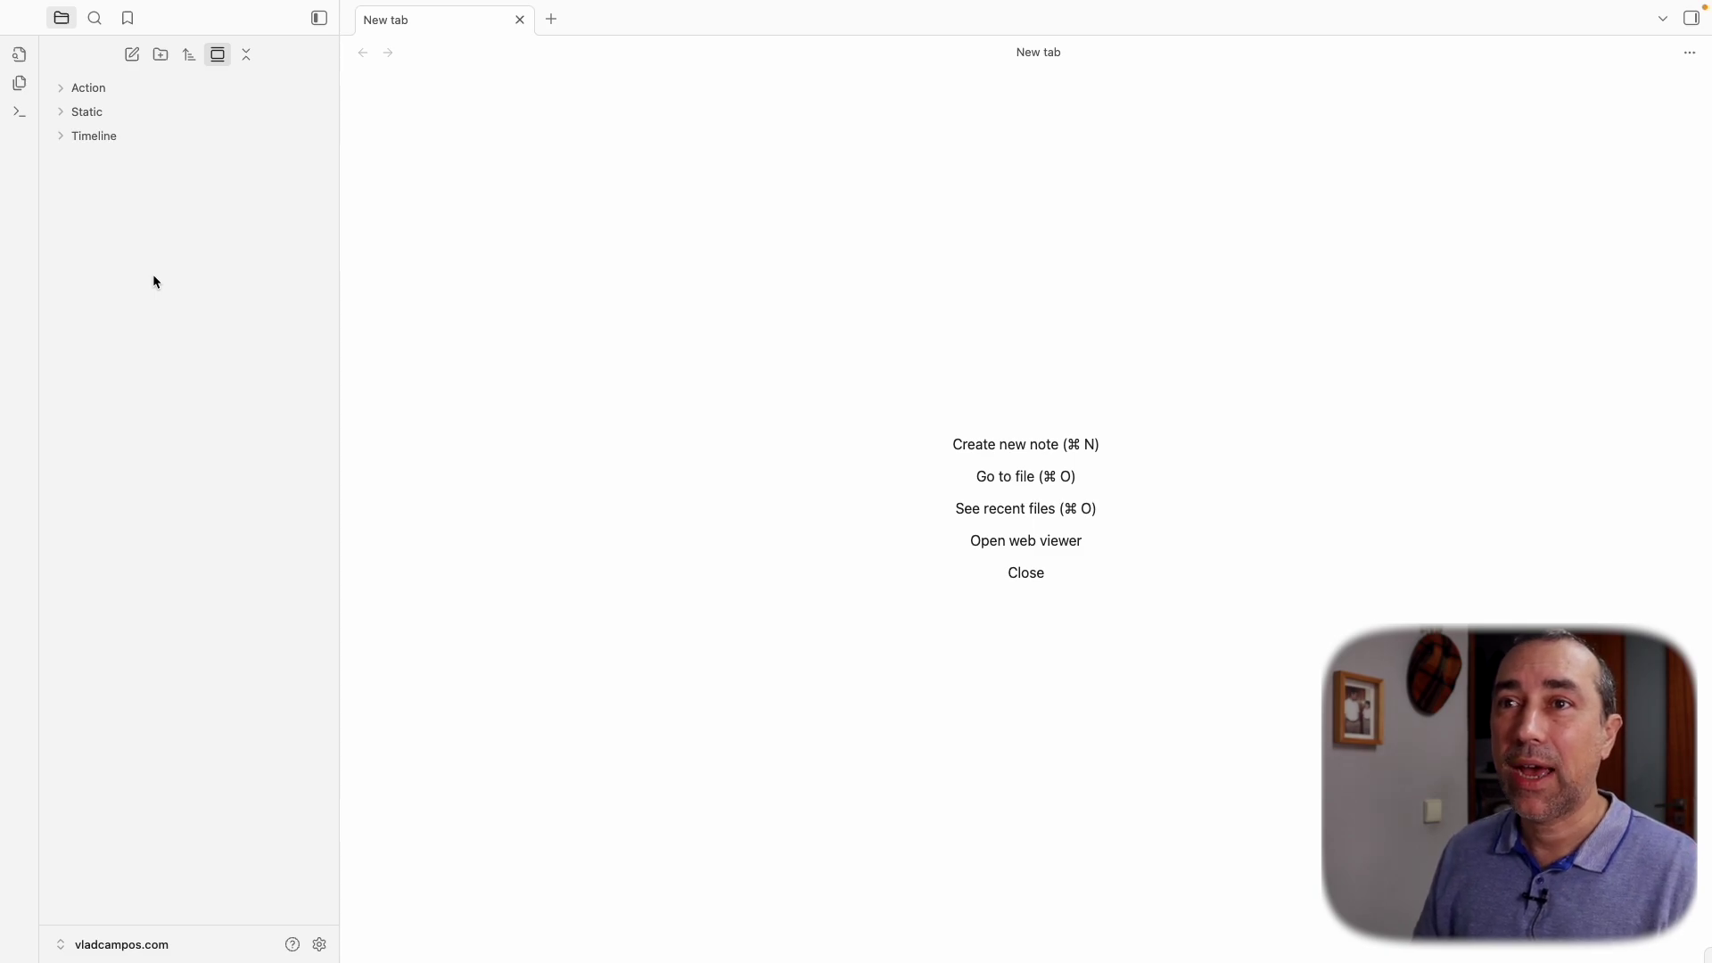
Expand the top-level folders and create a subfolder named YouTube inside Timeline
{"action": "left_click", "coordinate": [60, 136]}
{"action": "left_click", "coordinate": [60, 113]}
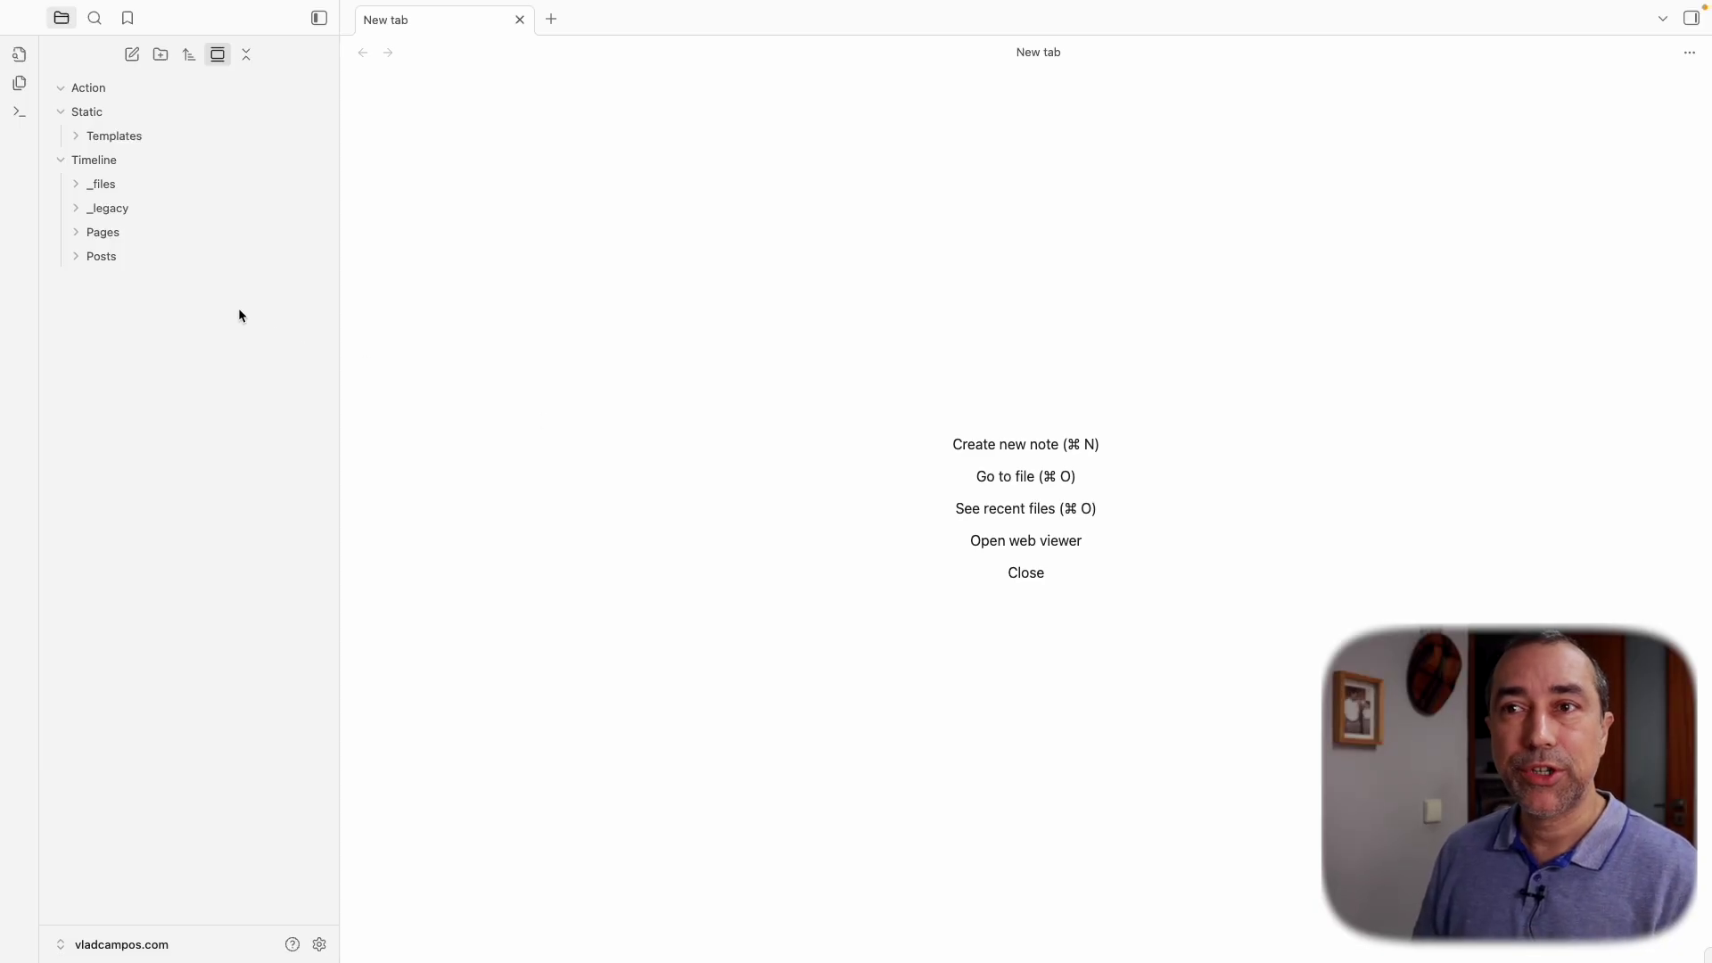
{"action": "right_click", "coordinate": [97, 163]}
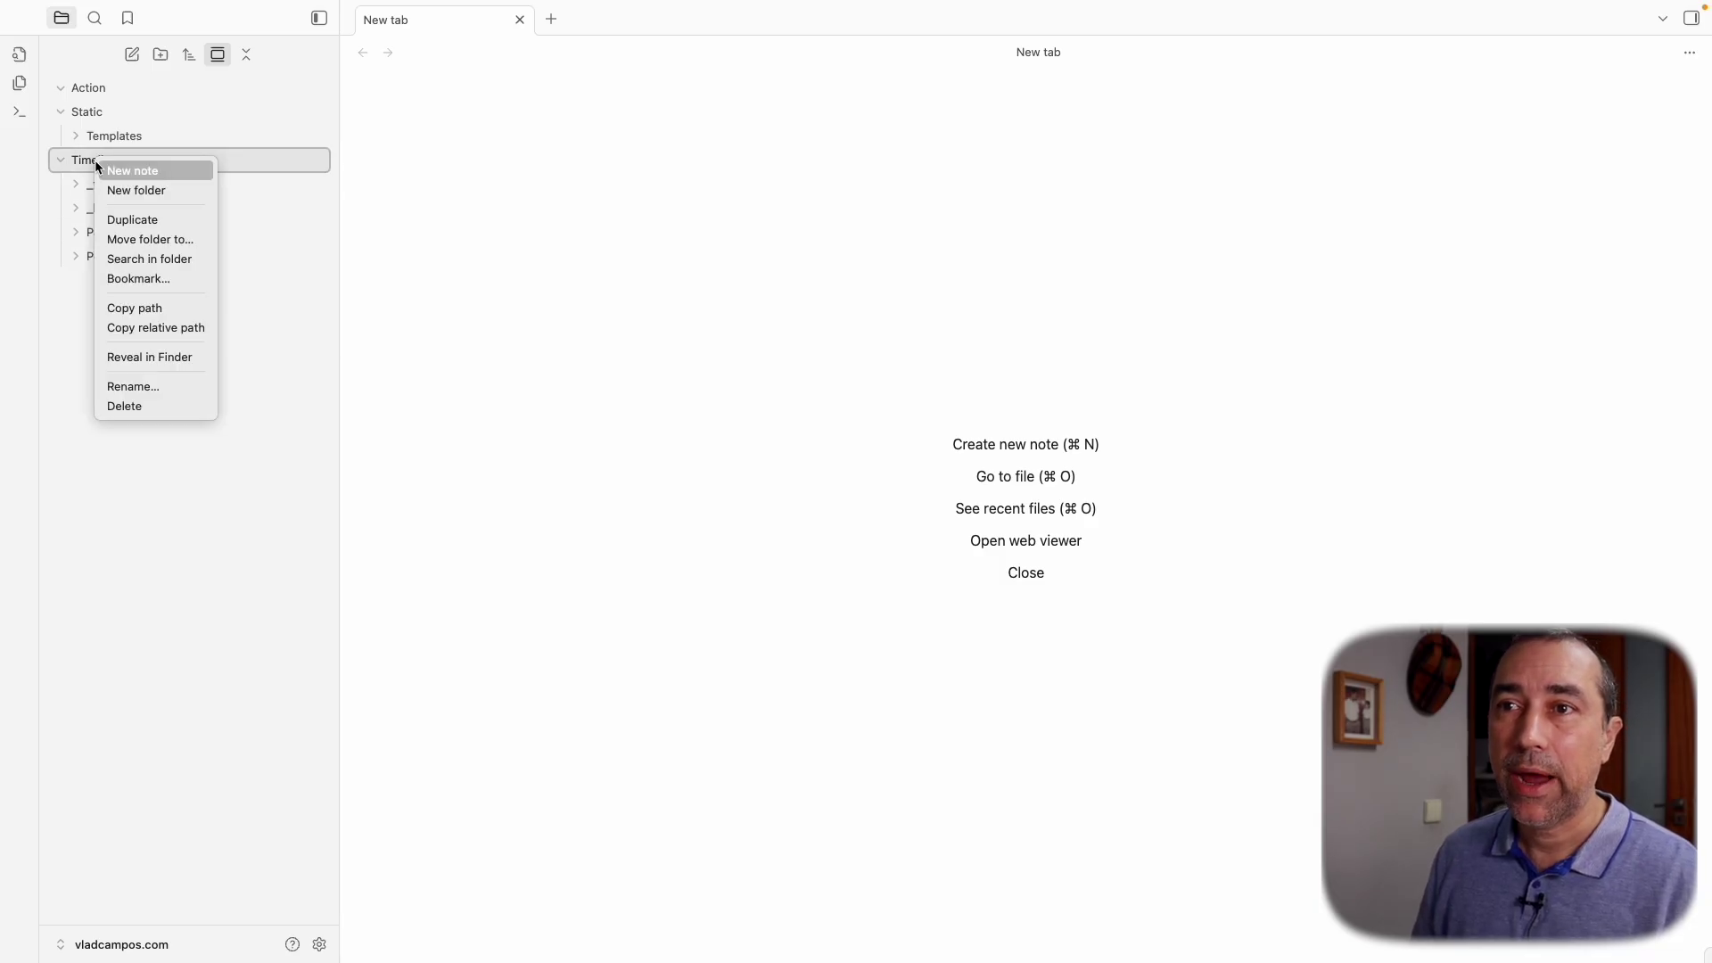
{"action": "left_click", "coordinate": [125, 187]}
{"action": "type", "text": "YouTube"}
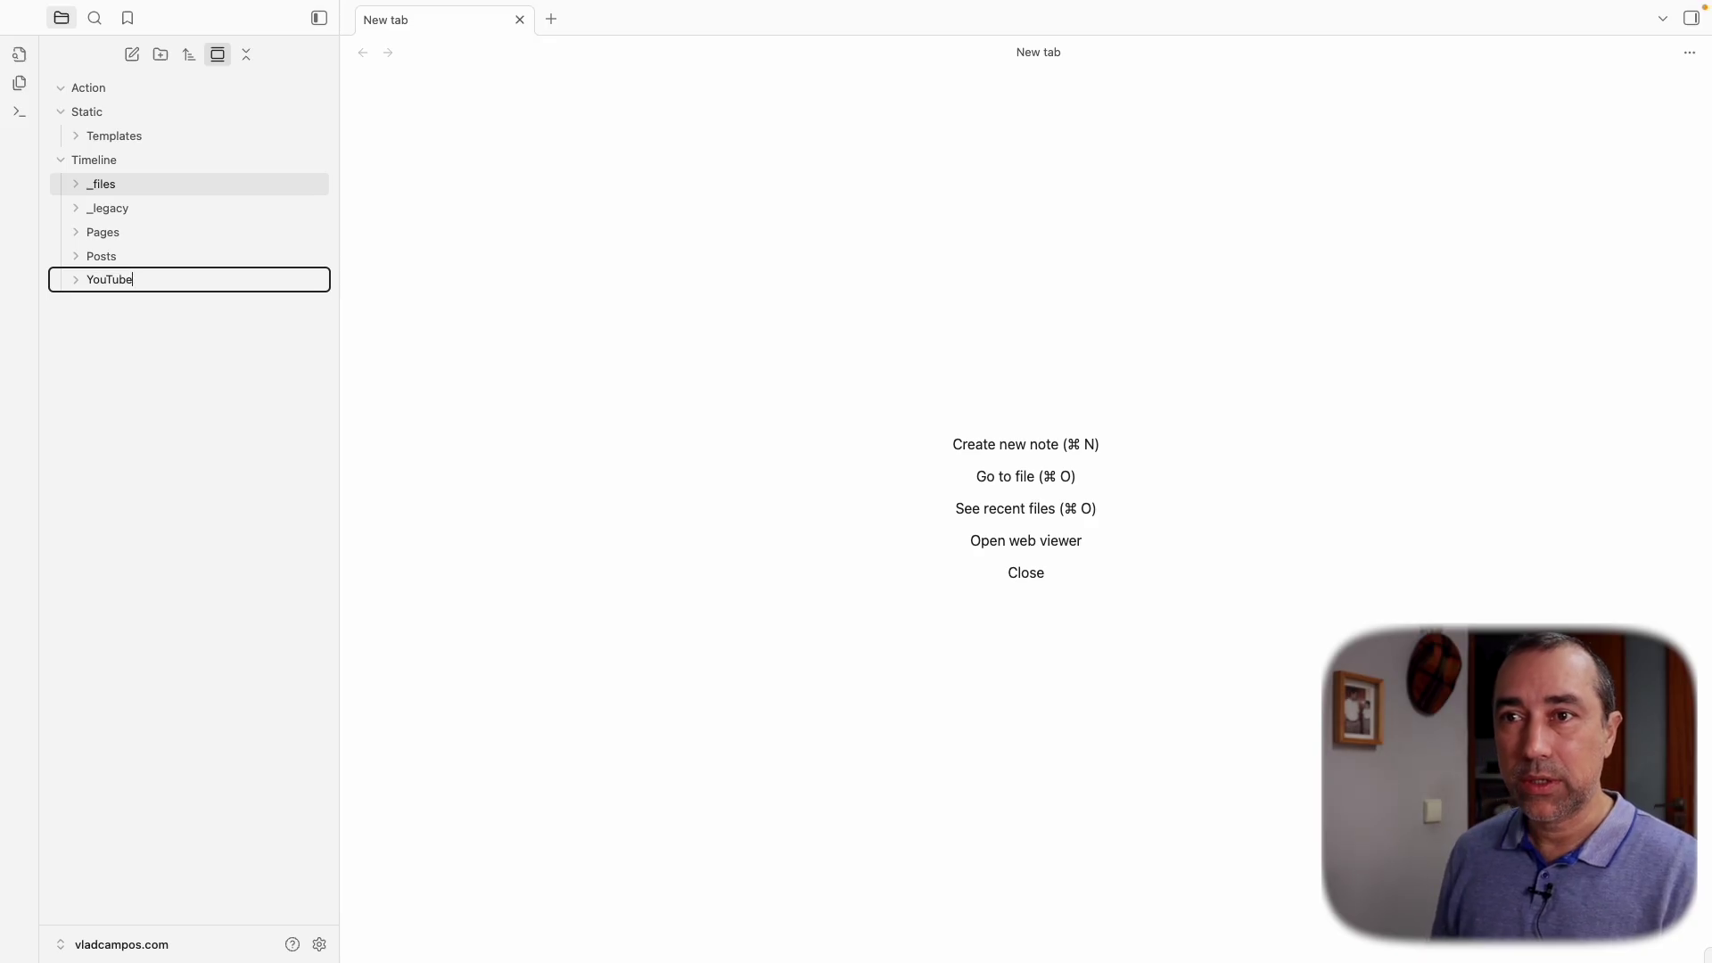
{"action": "key", "text": "Return"}
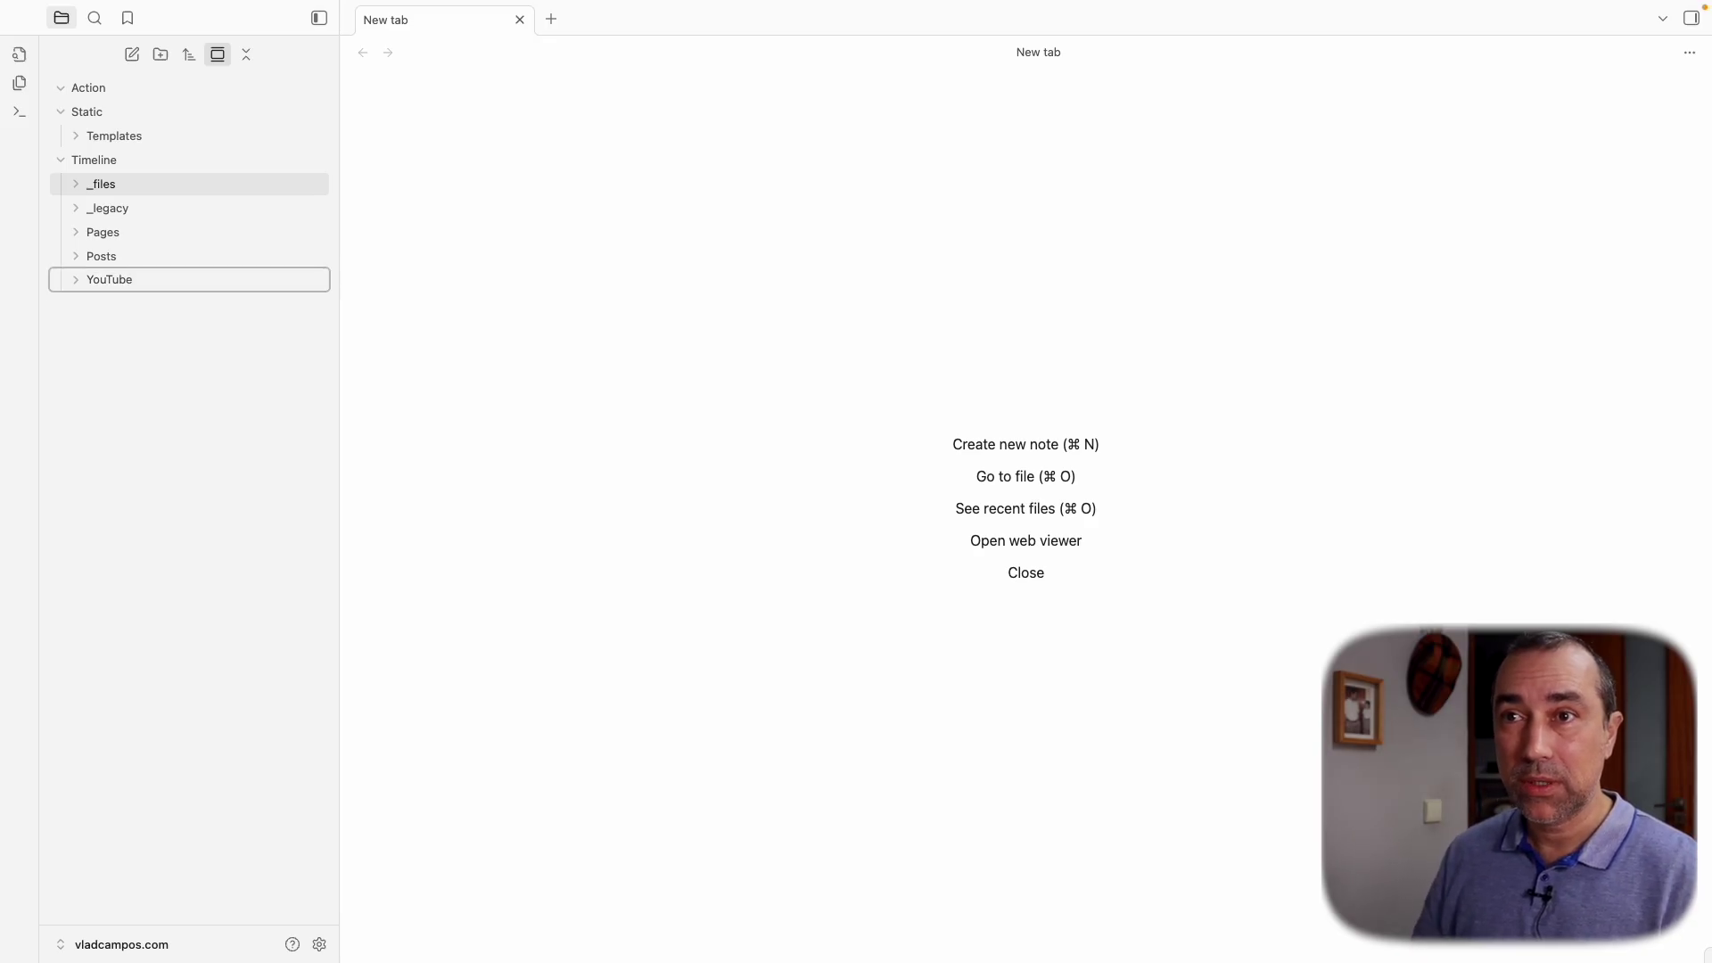
Create another subfolder inside Timeline named Collaborations
{"action": "right_click", "coordinate": [86, 166]}
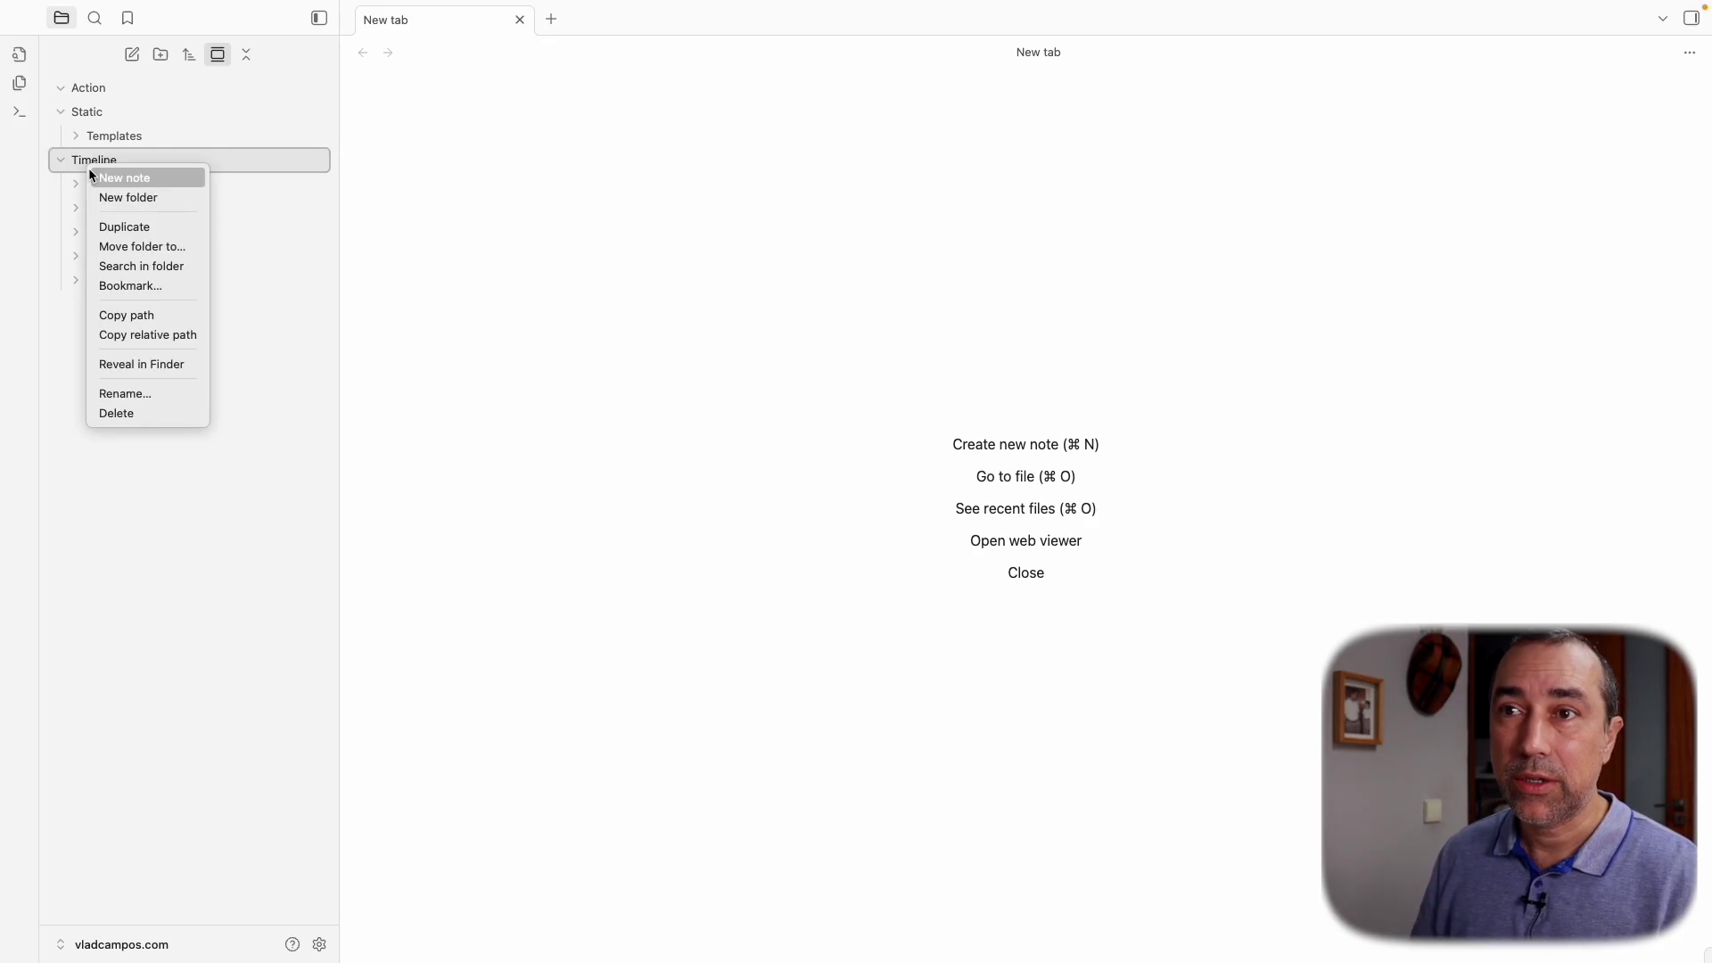
{"action": "left_click", "coordinate": [139, 196]}
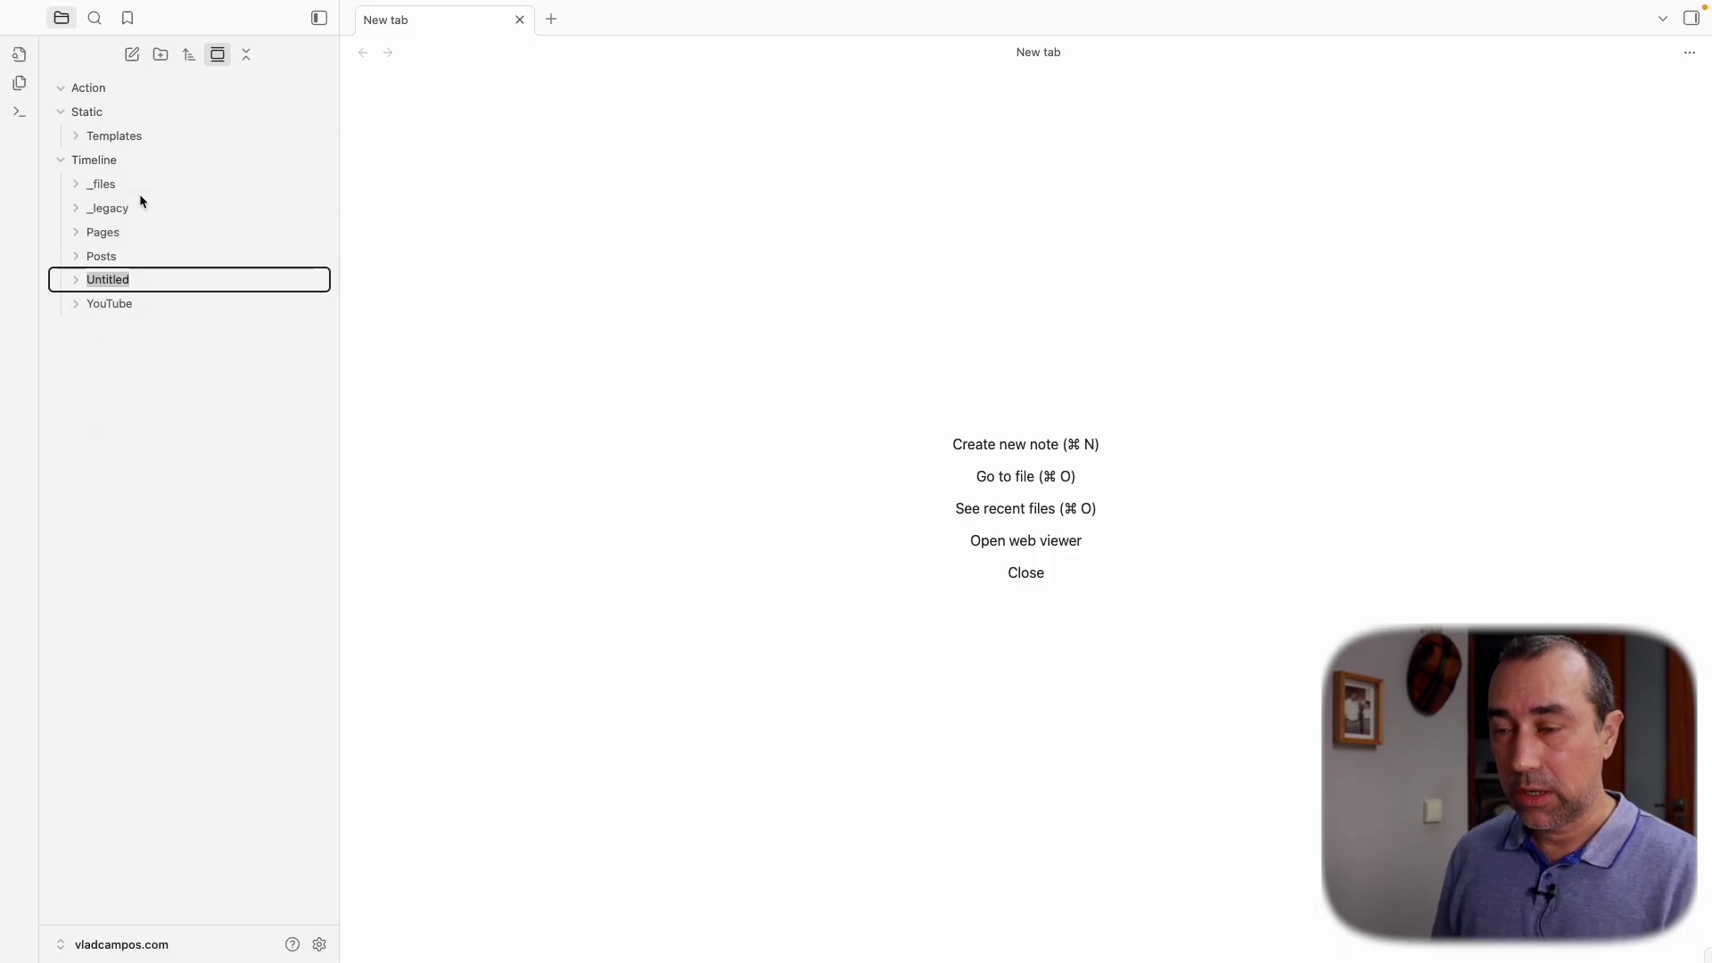
{"action": "type", "text": "Collaborations"}
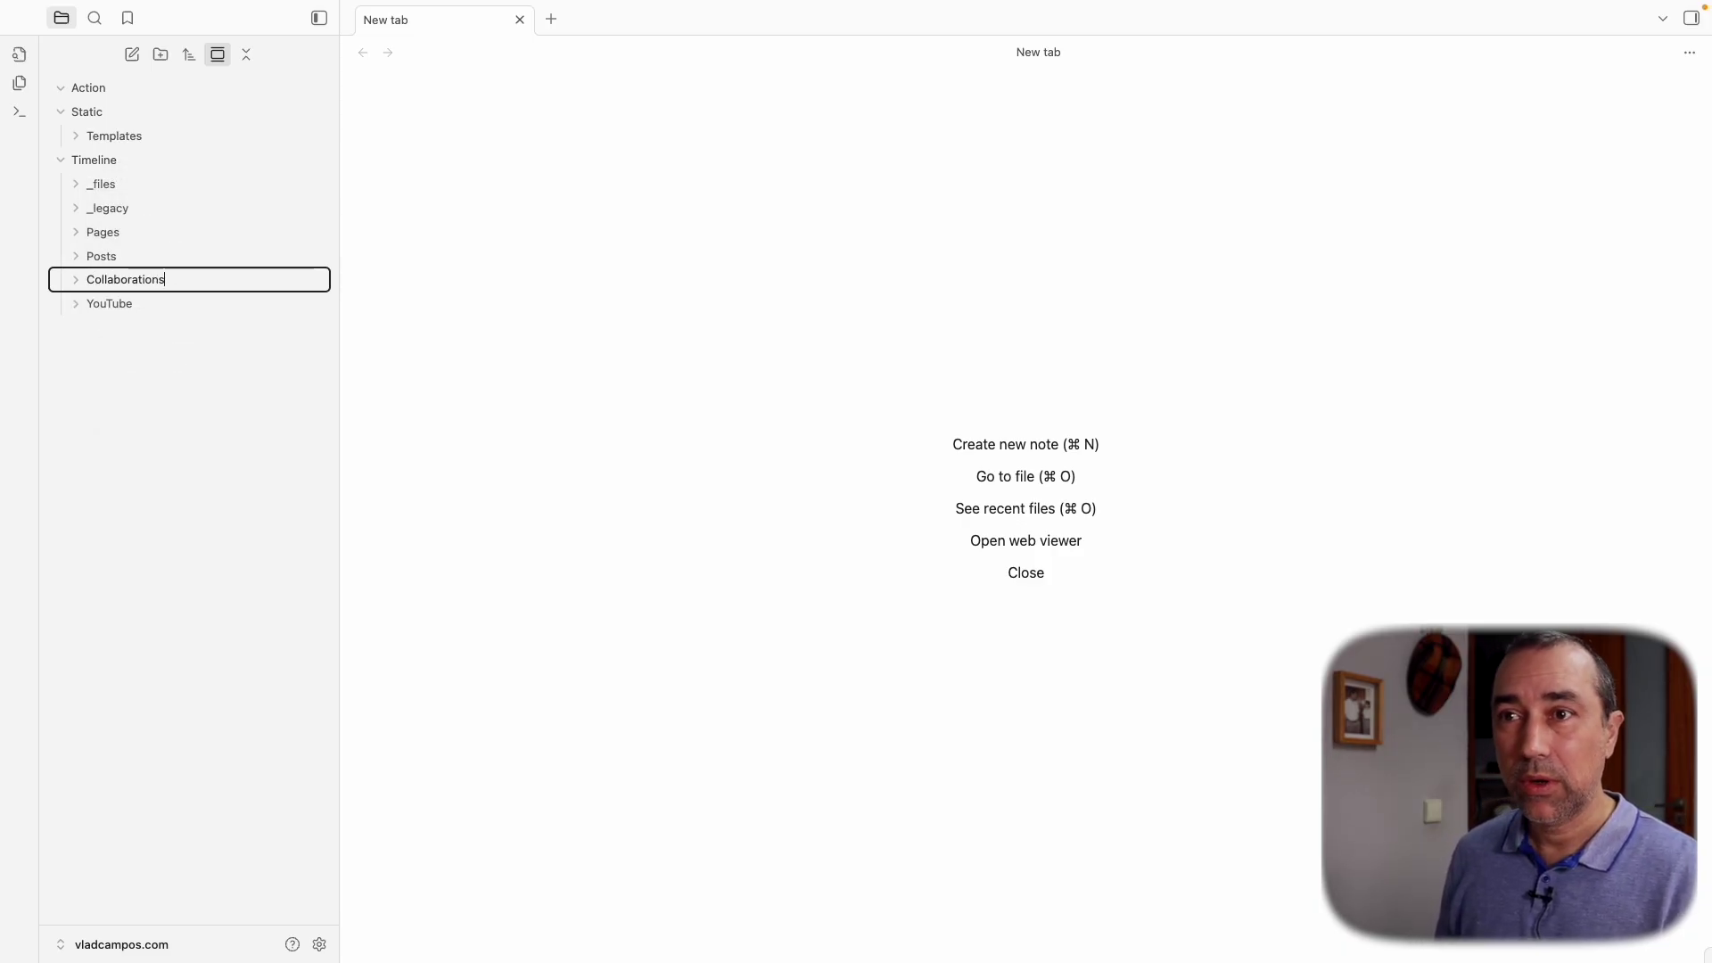
{"action": "key", "text": "Return"}
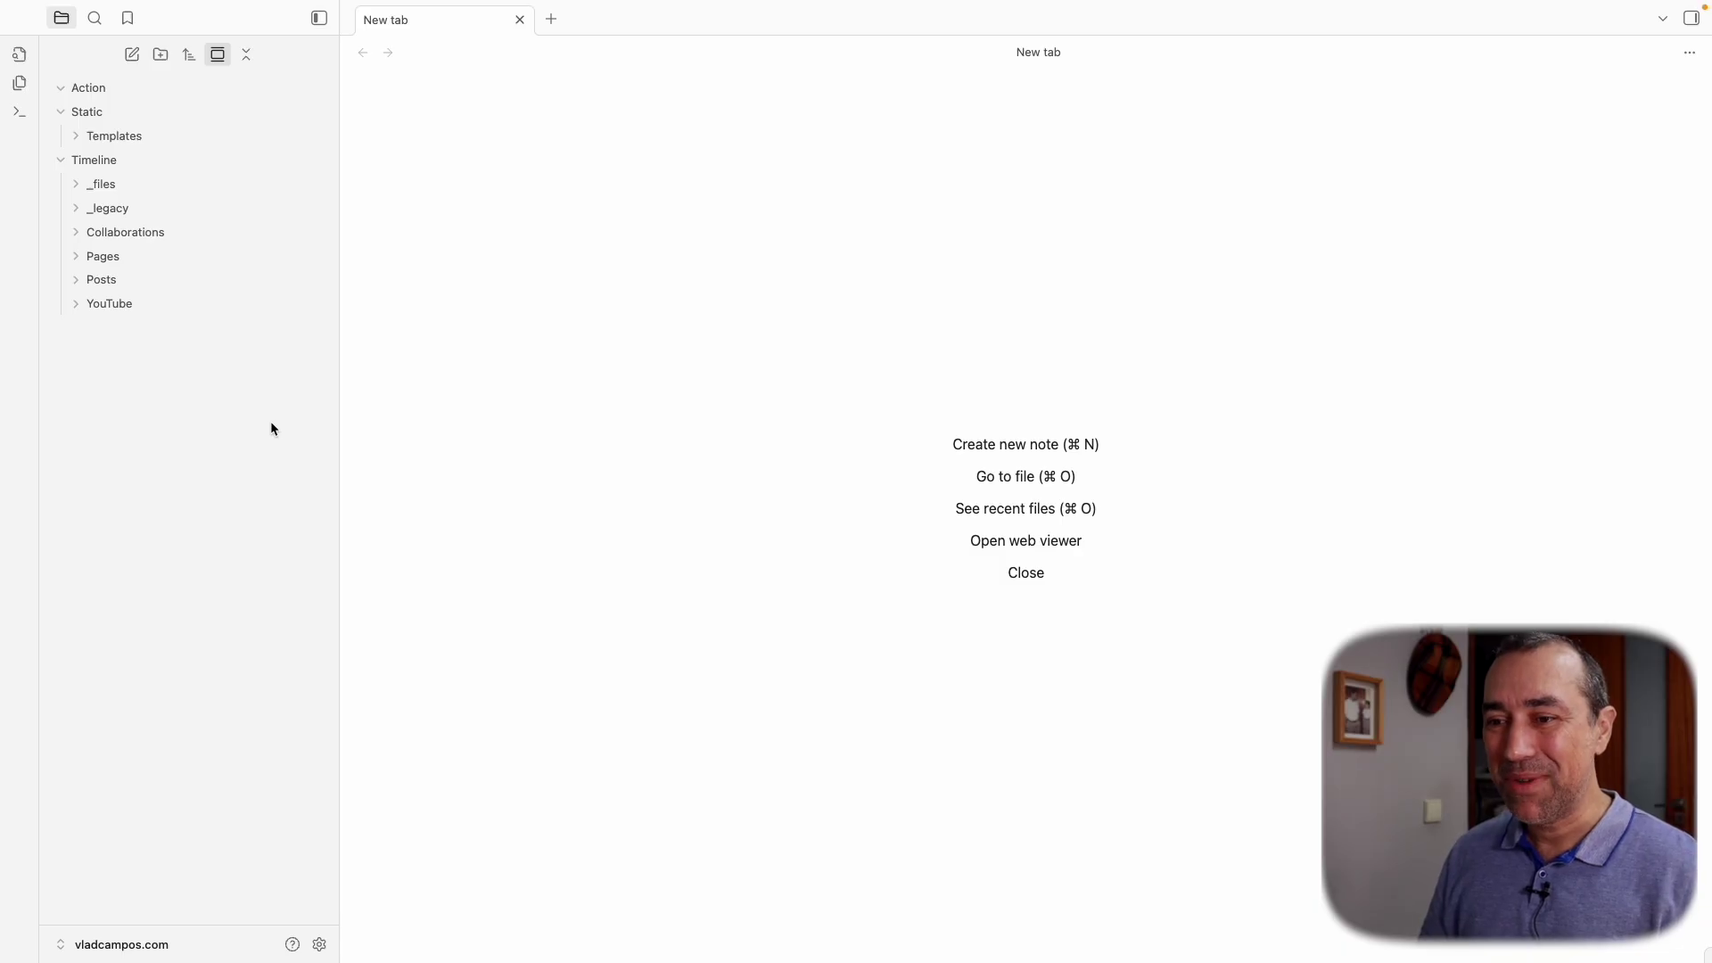
Find the Kanban community plugin, install and enable it, and return to the vault
{"action": "left_click", "coordinate": [321, 947]}
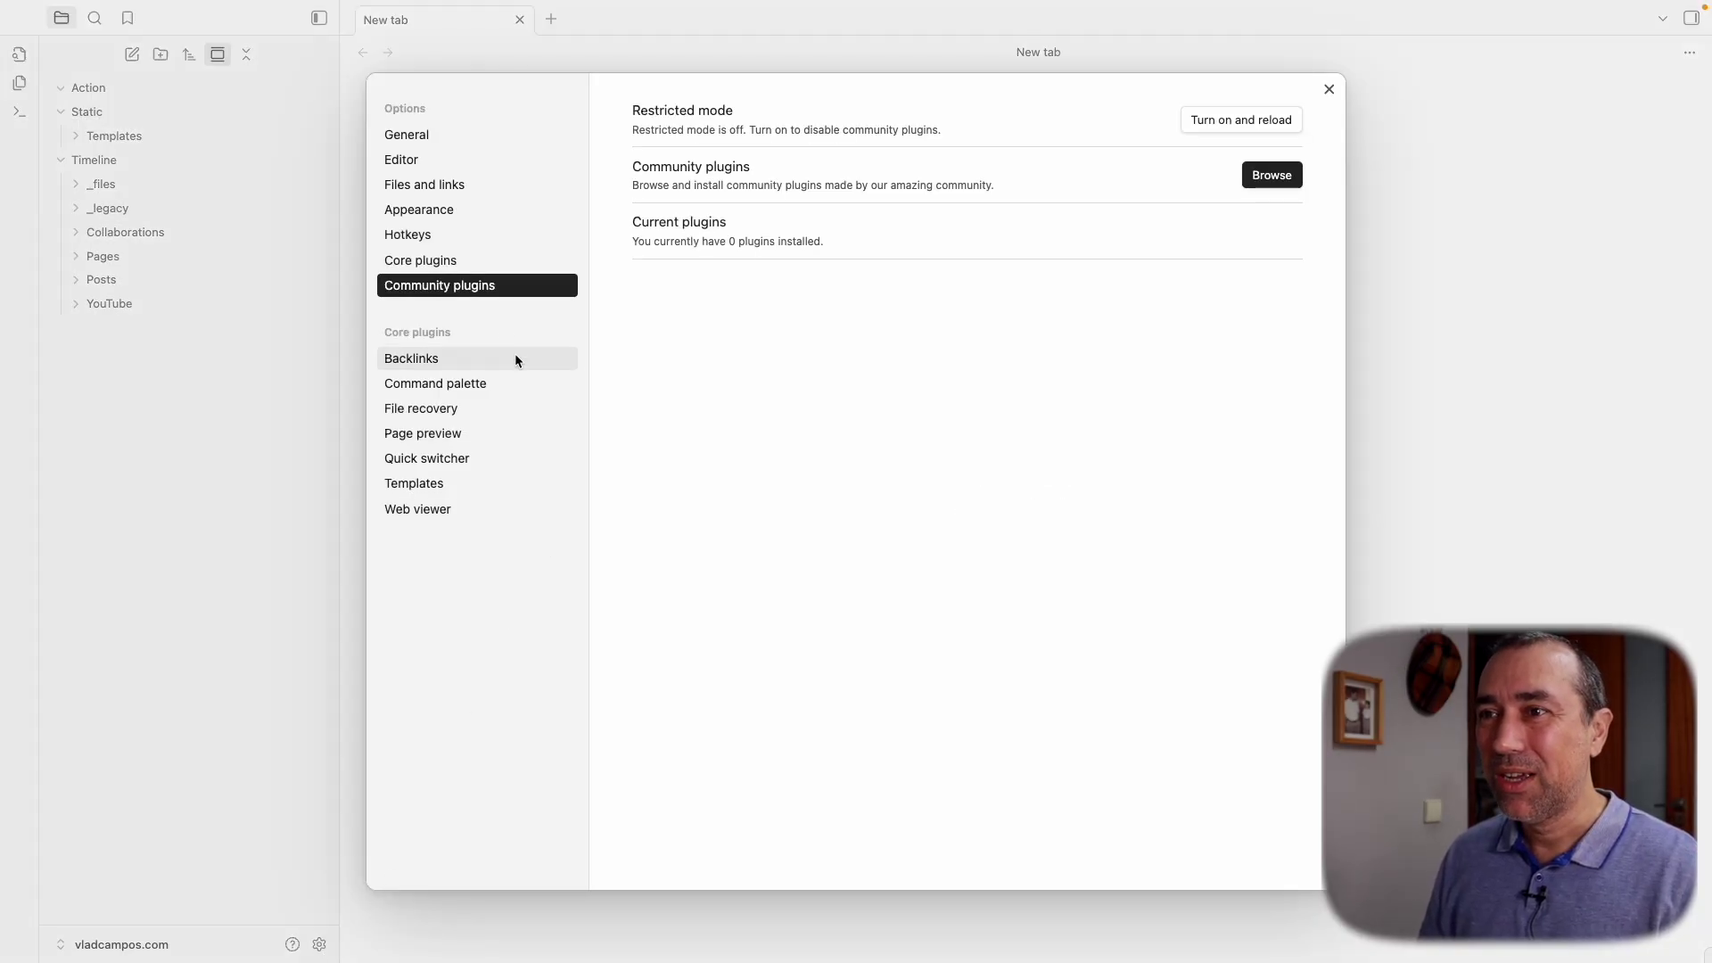
{"action": "left_click", "coordinate": [1271, 175]}
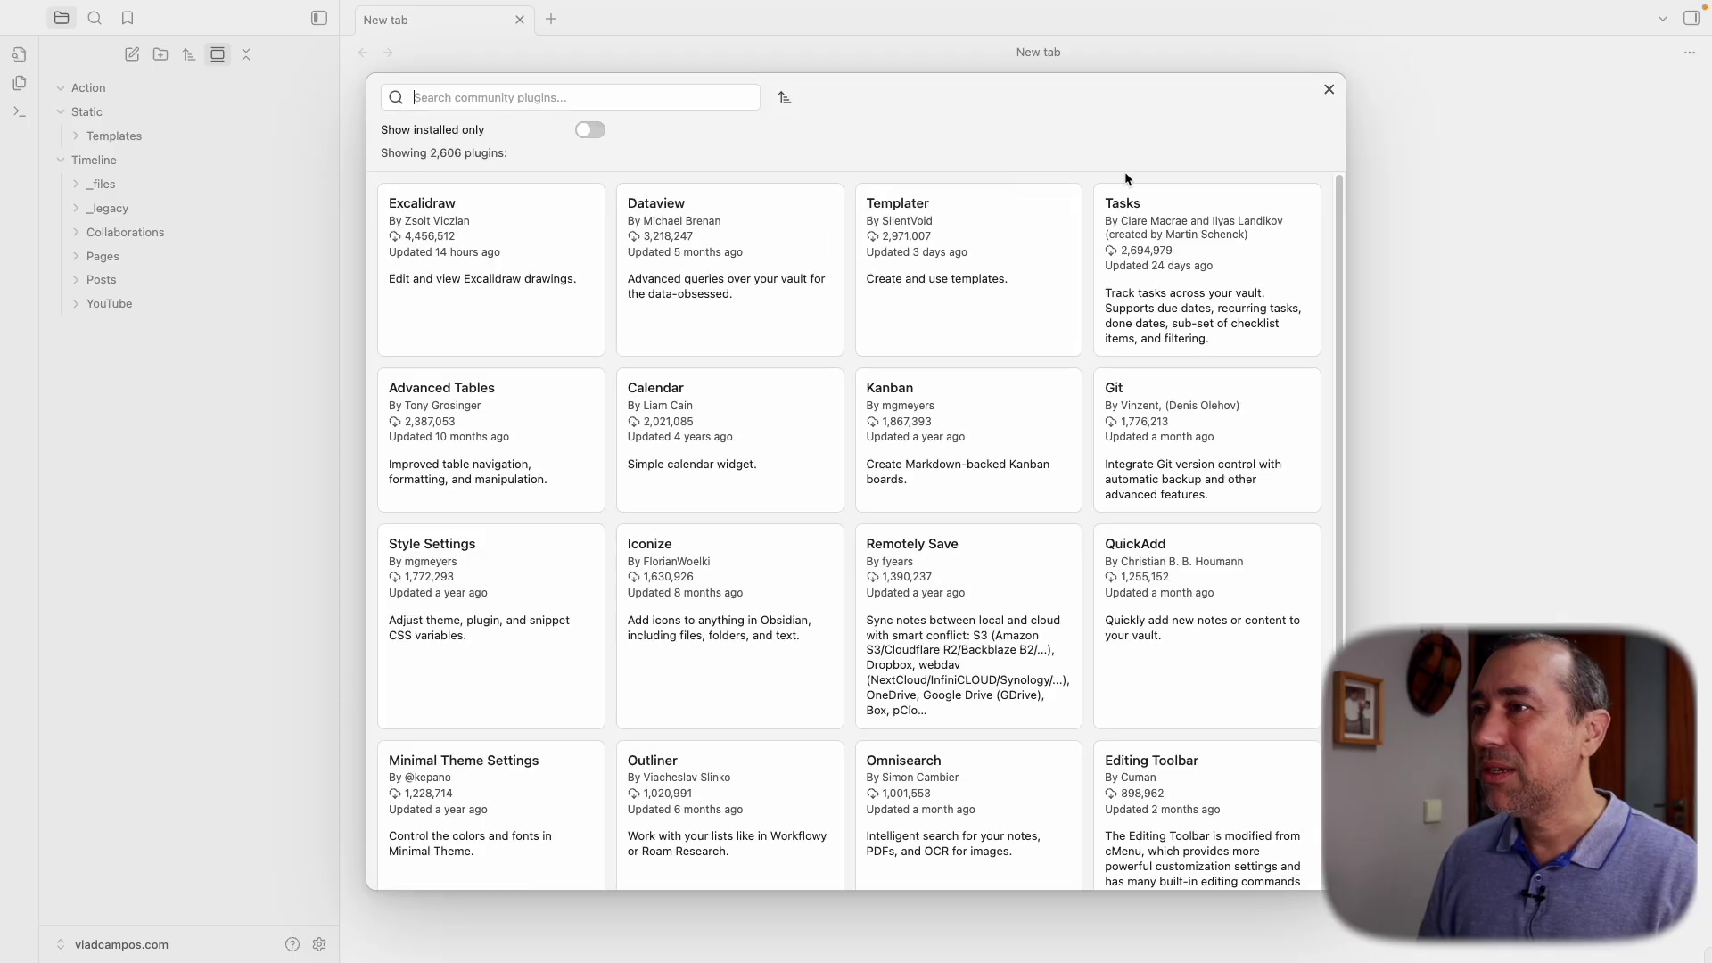
{"action": "type", "text": "ka"}
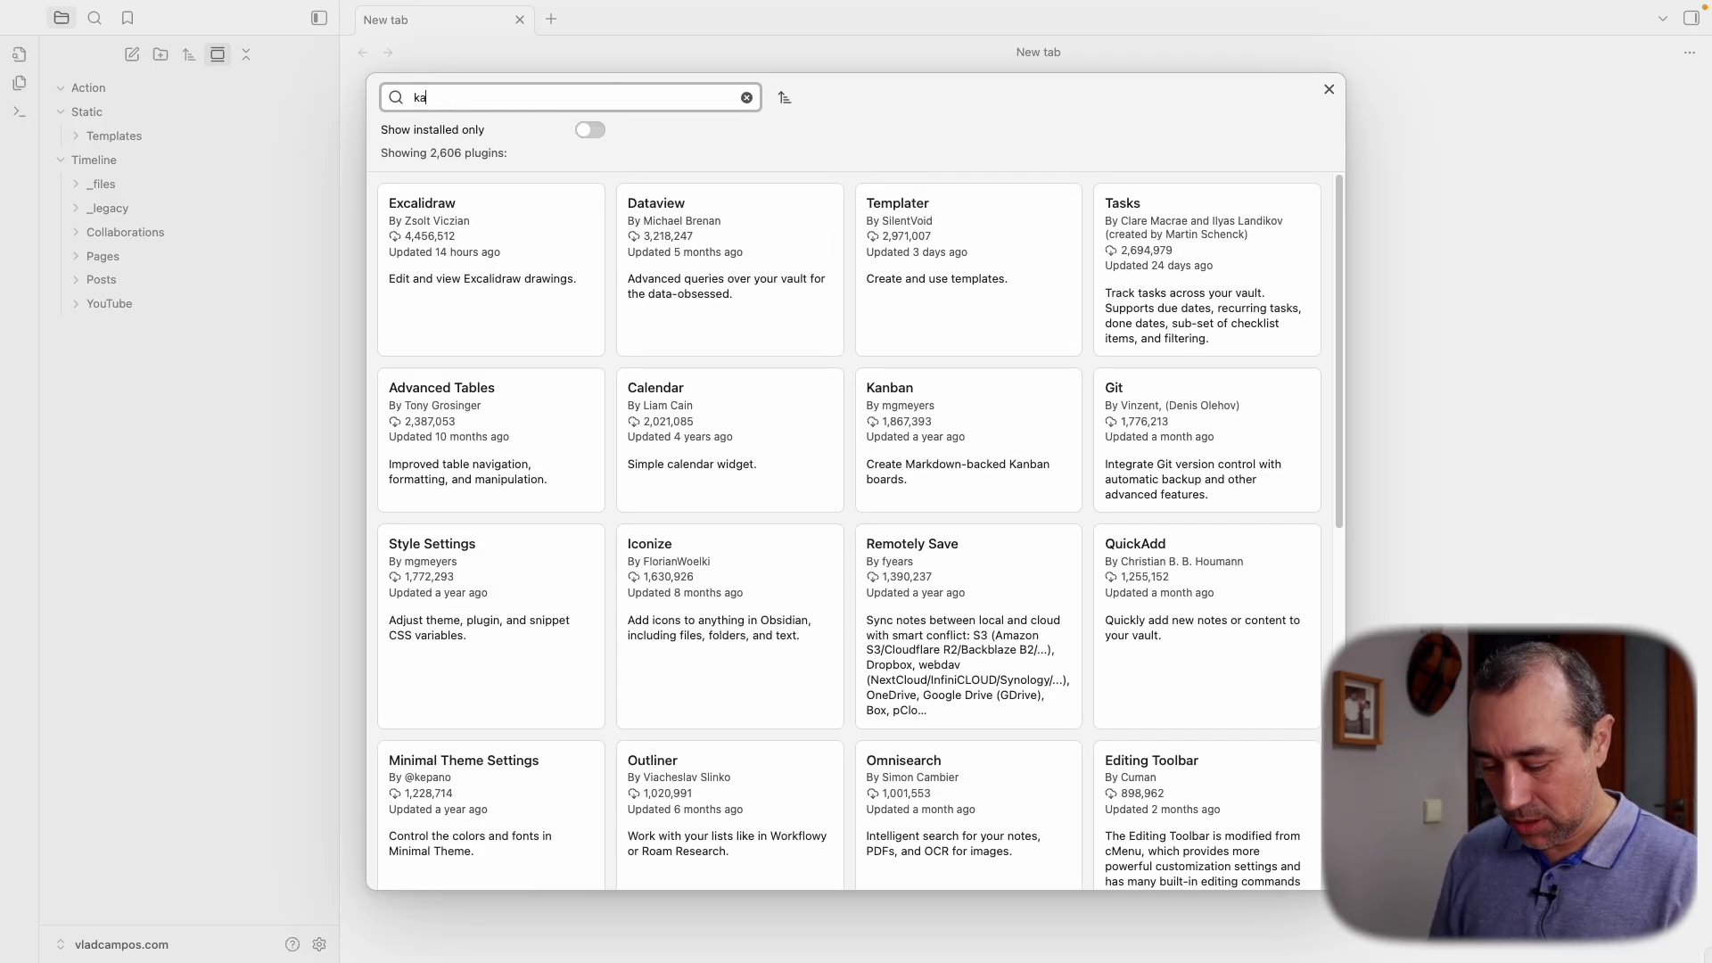
{"action": "type", "text": "nb"}
{"action": "left_click", "coordinate": [531, 216]}
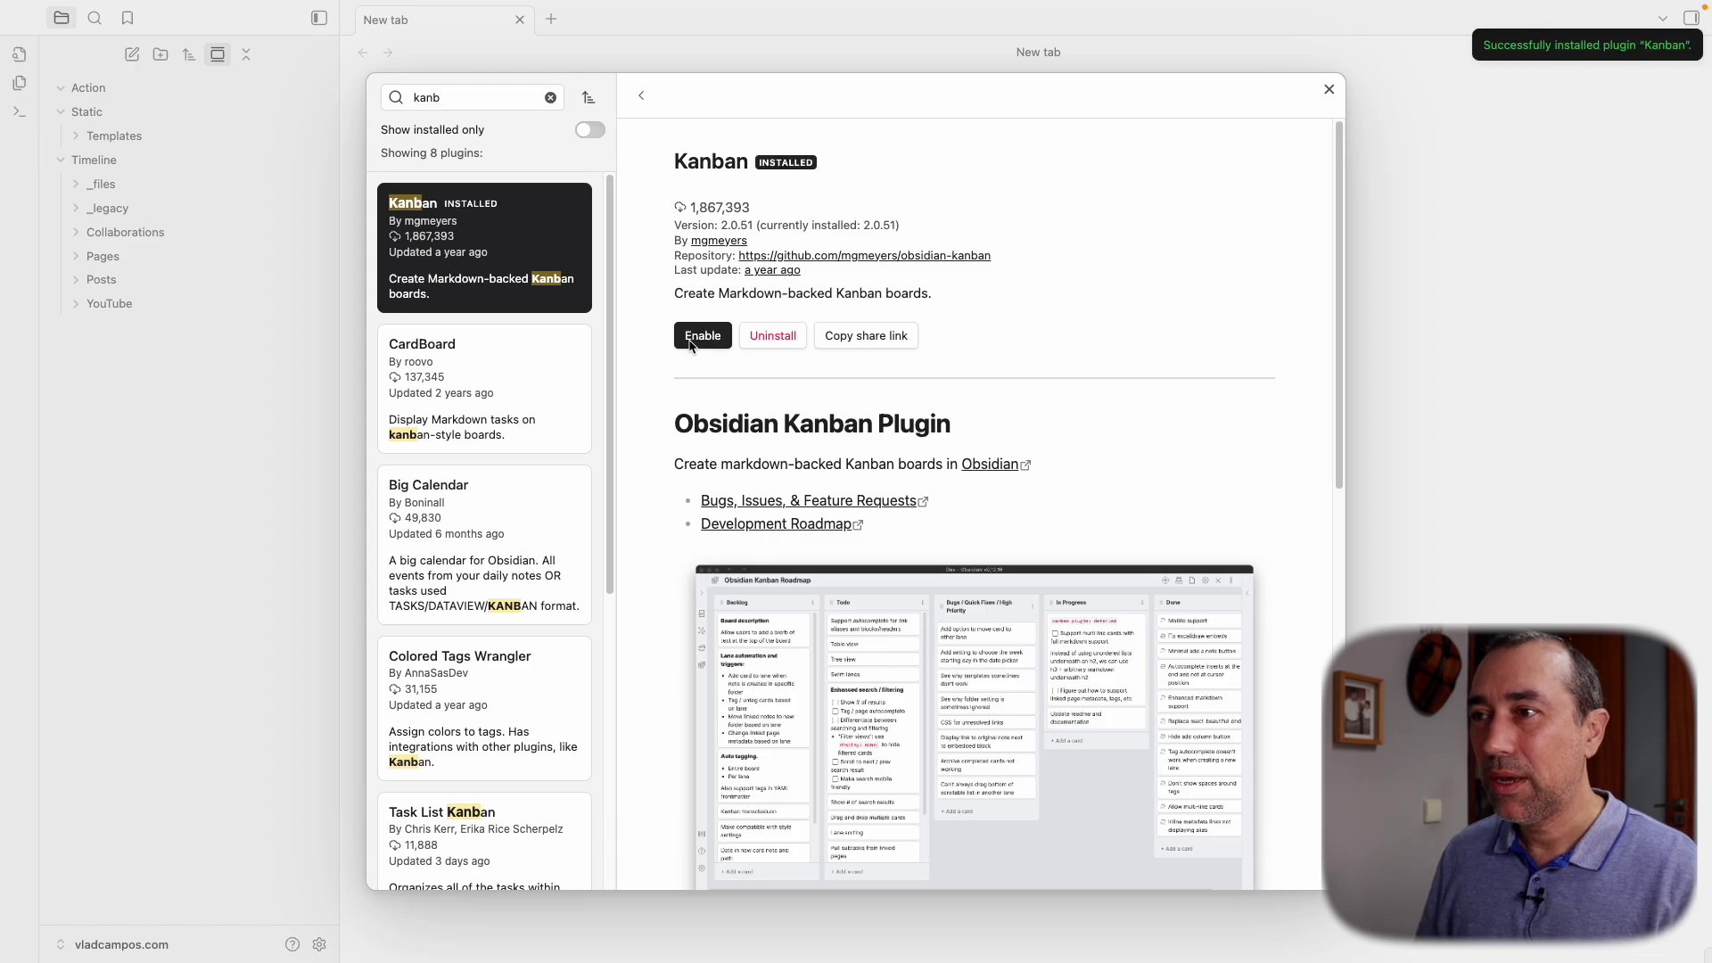
{"action": "left_click", "coordinate": [702, 336]}
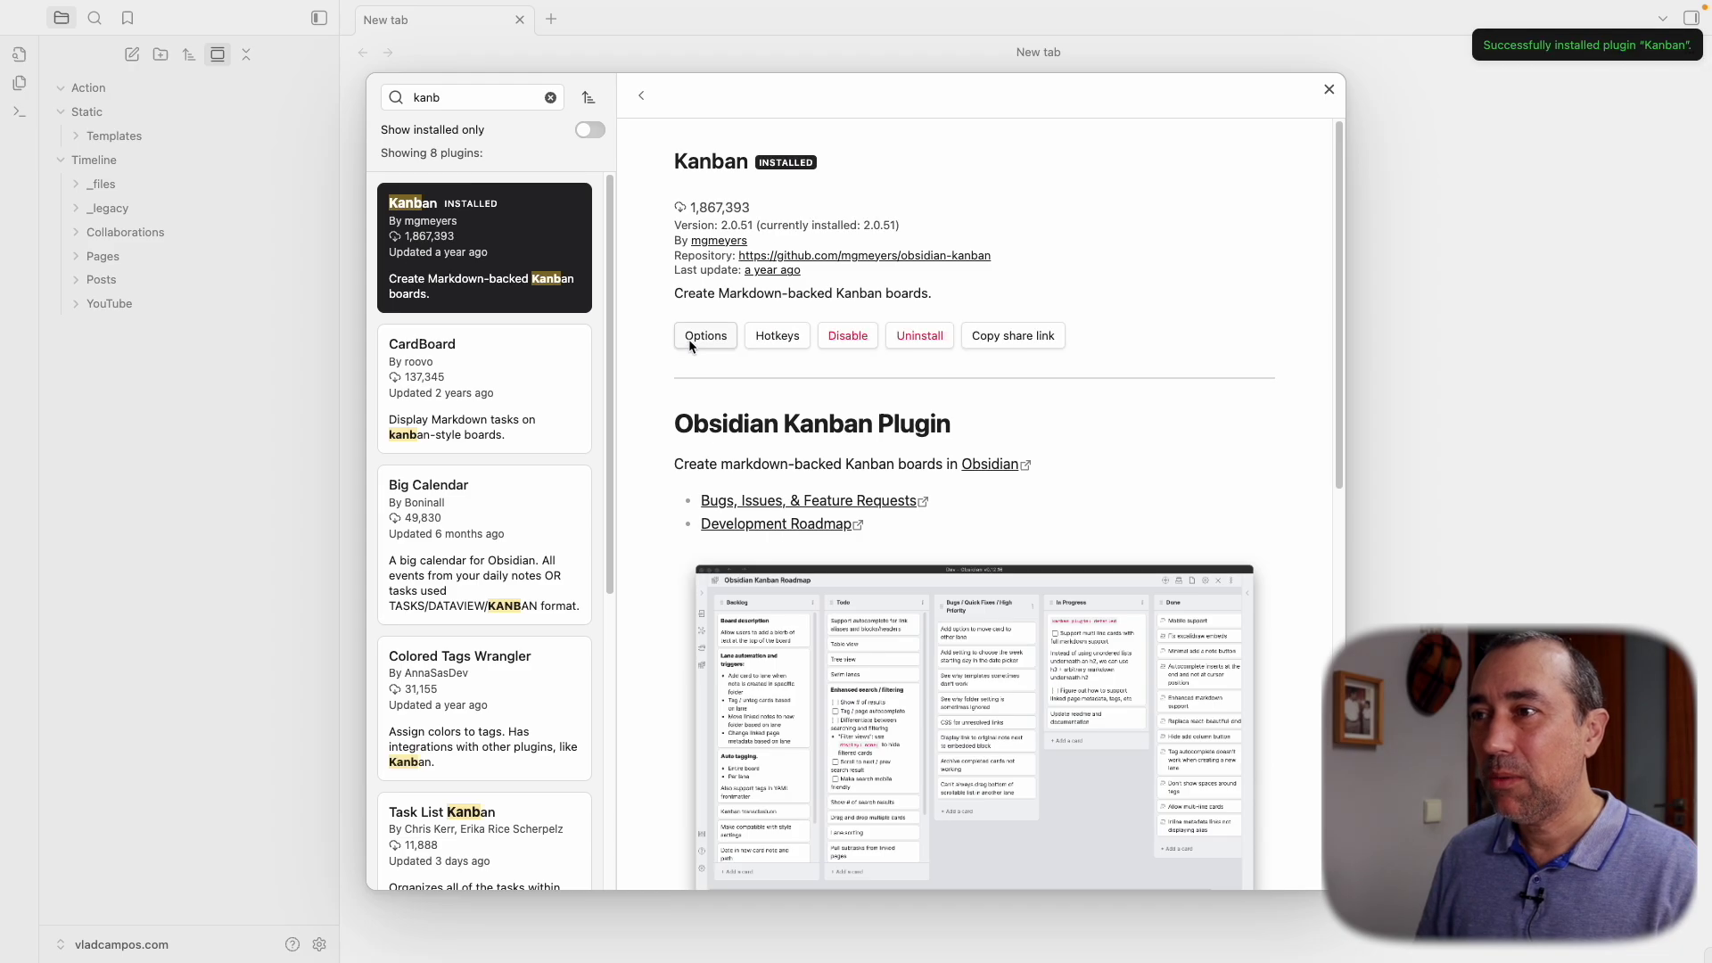
{"action": "left_click", "coordinate": [1326, 91]}
{"action": "left_click", "coordinate": [1326, 90]}
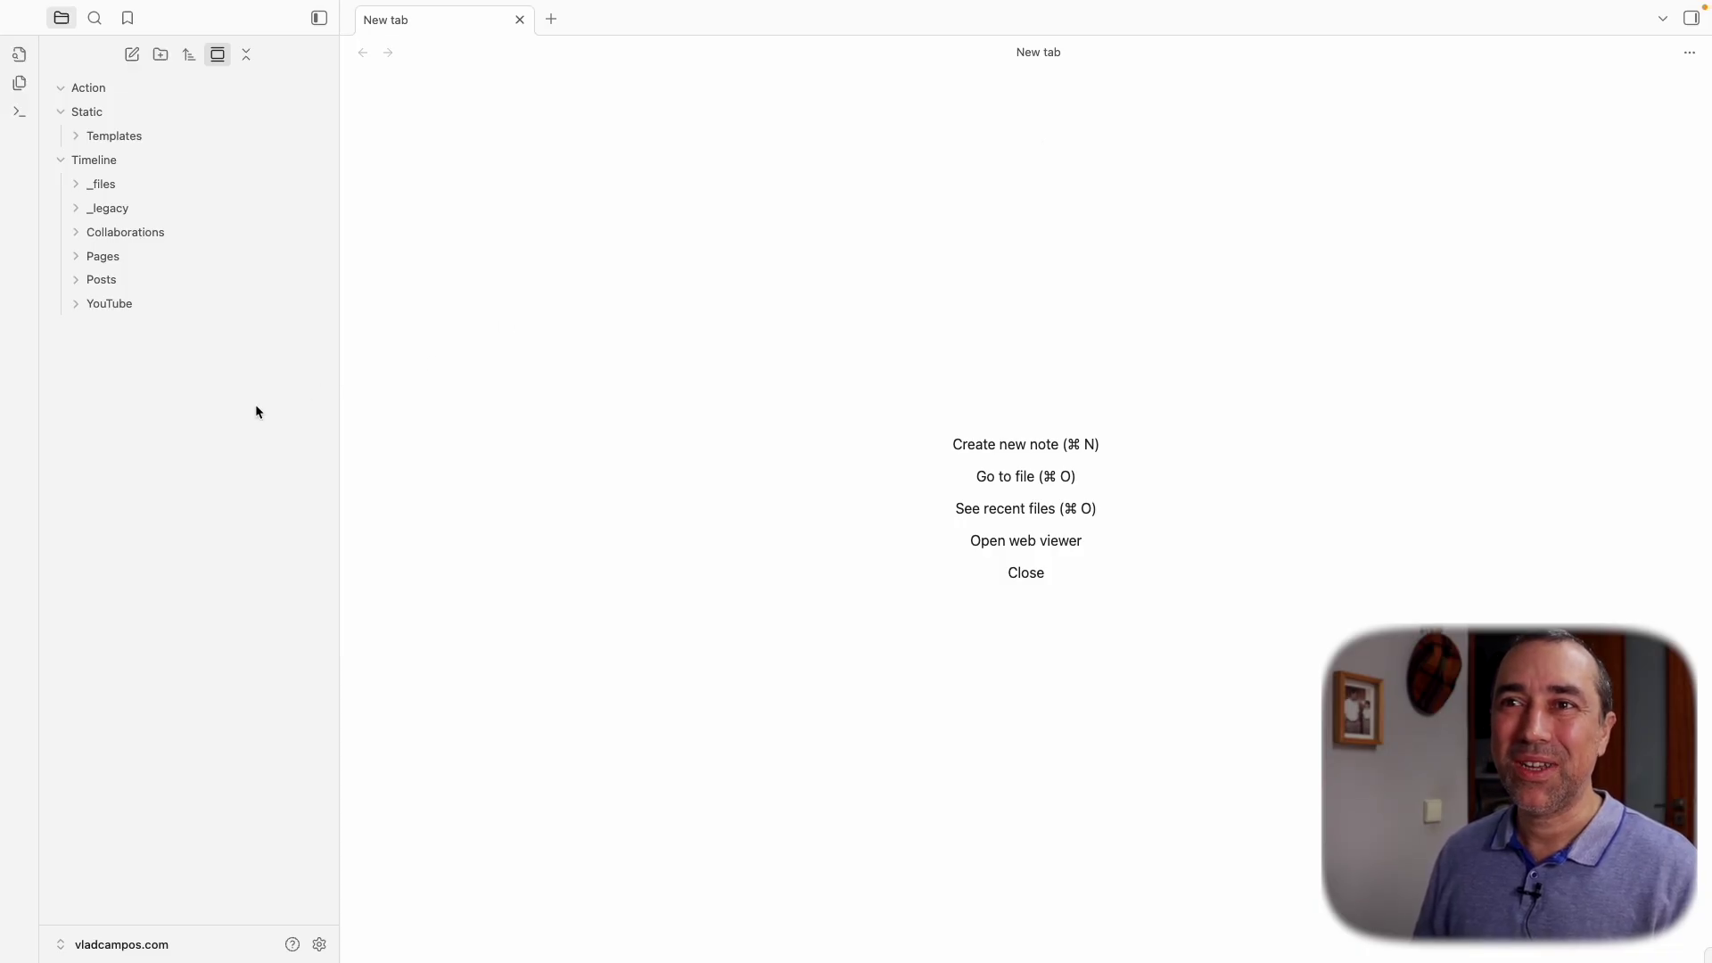
Create Kanban boards named YouTube, Posts, Collaborations and Pages inside the Action folder
{"action": "right_click", "coordinate": [84, 88]}
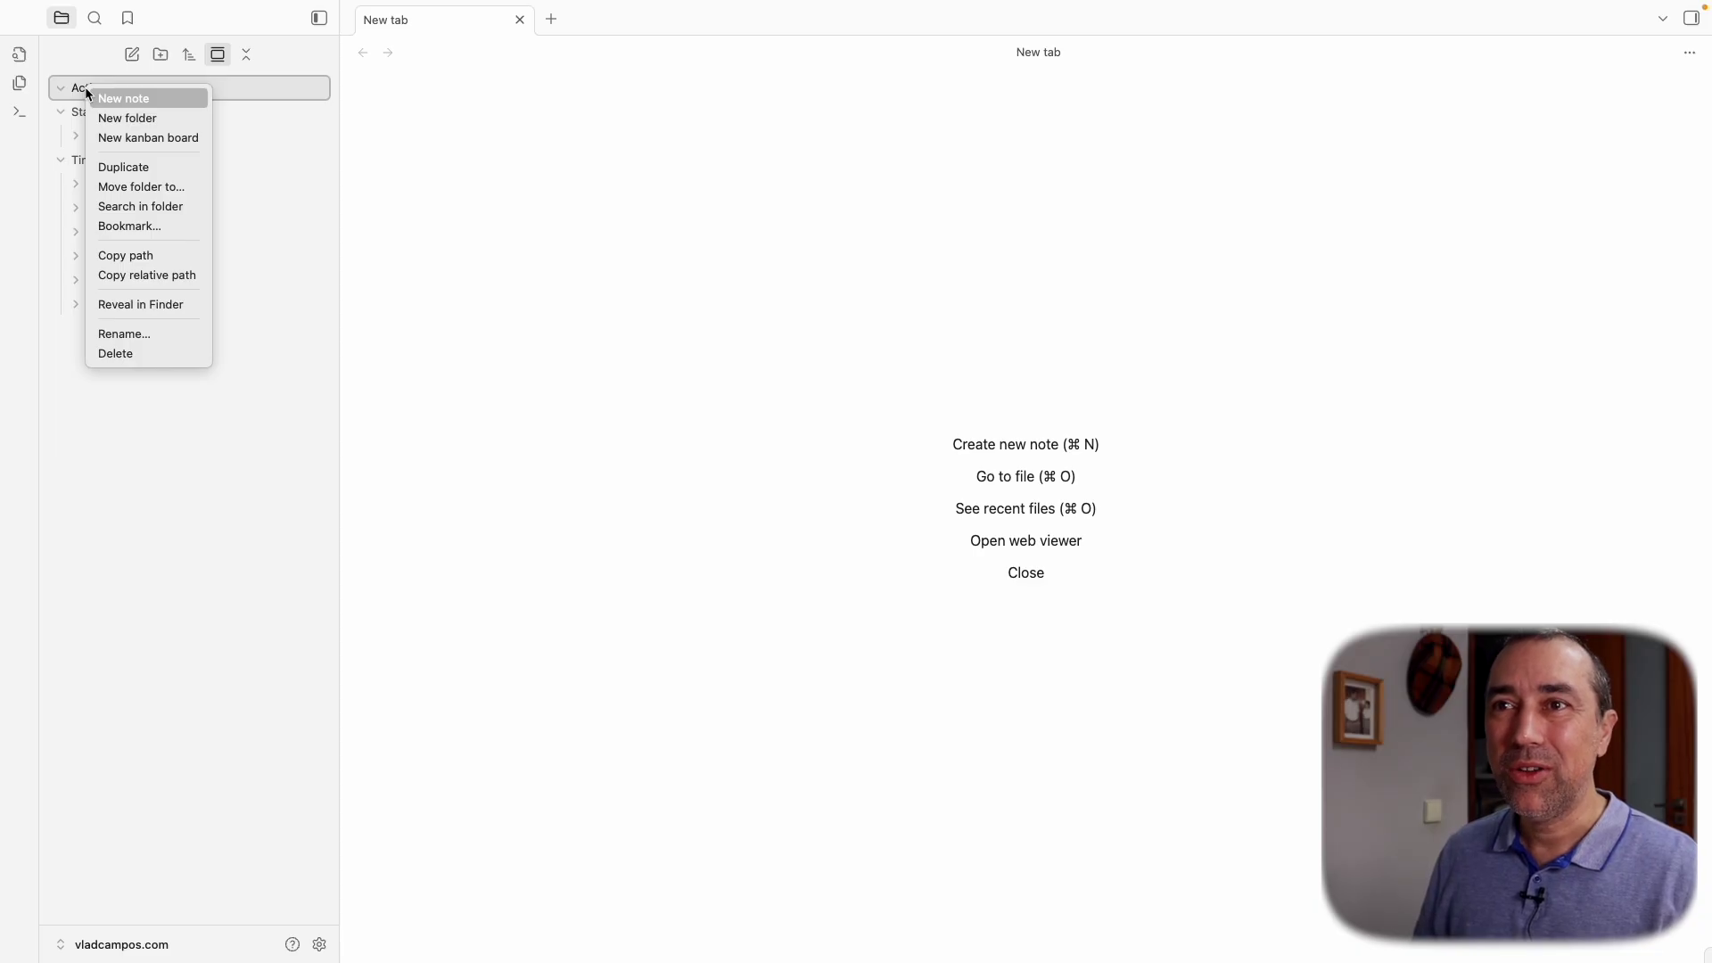
{"action": "left_click", "coordinate": [142, 137]}
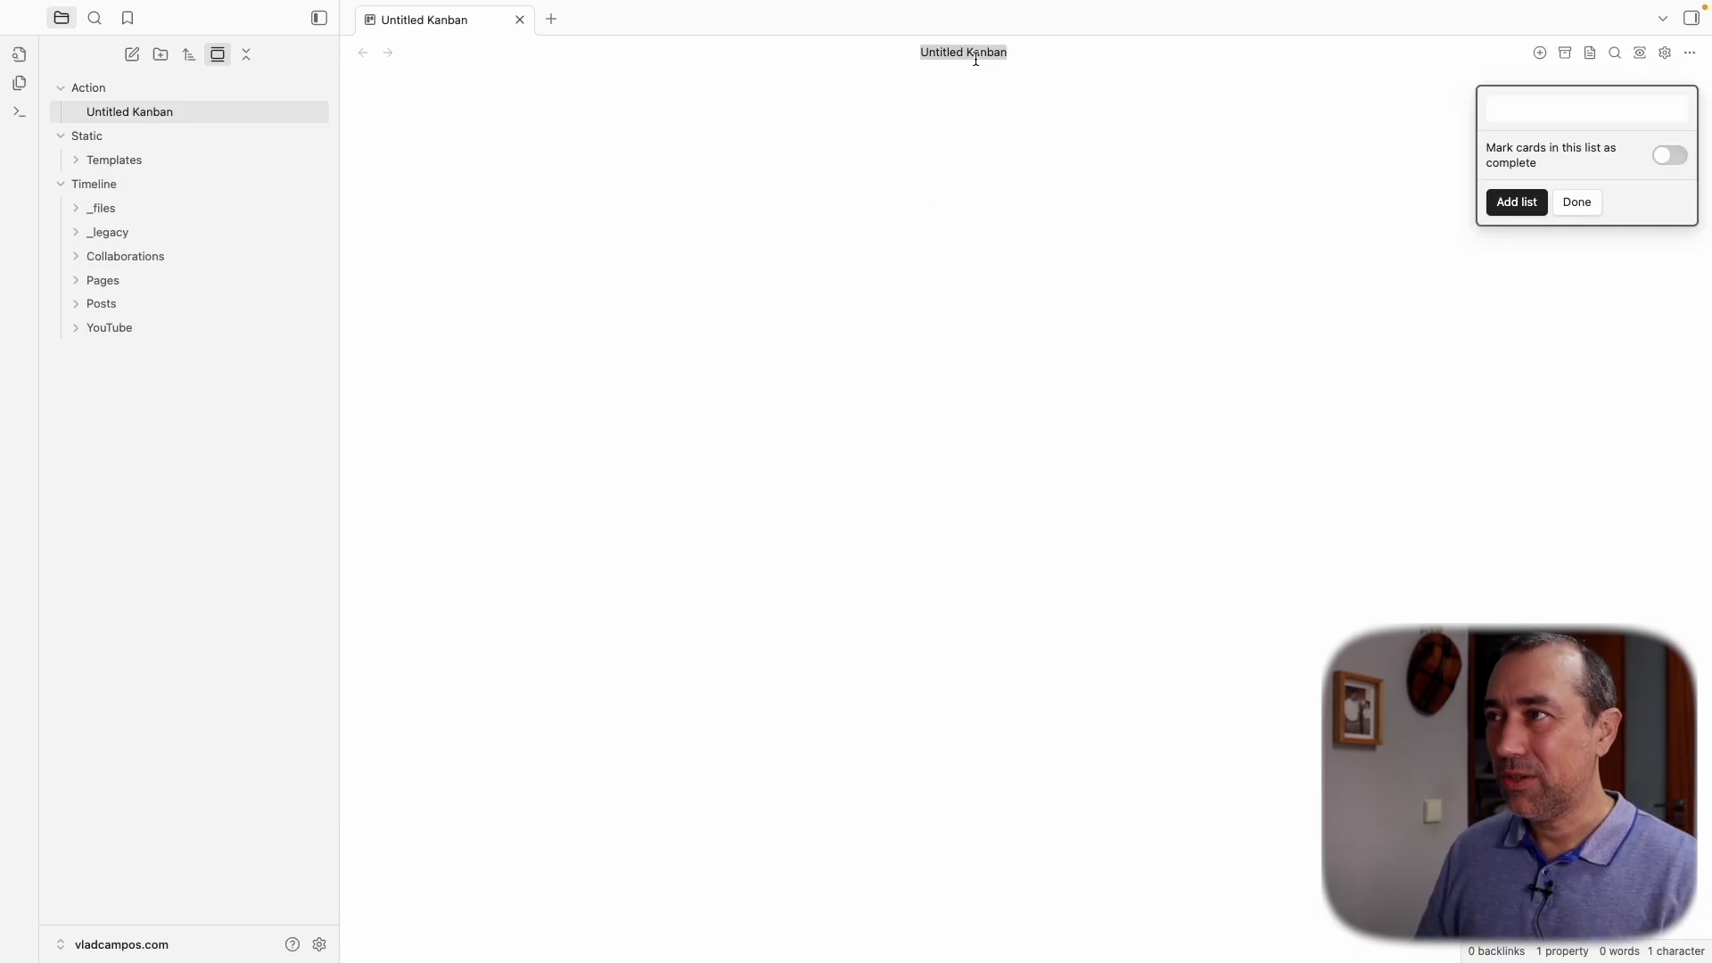
{"action": "type", "text": "Yo"}
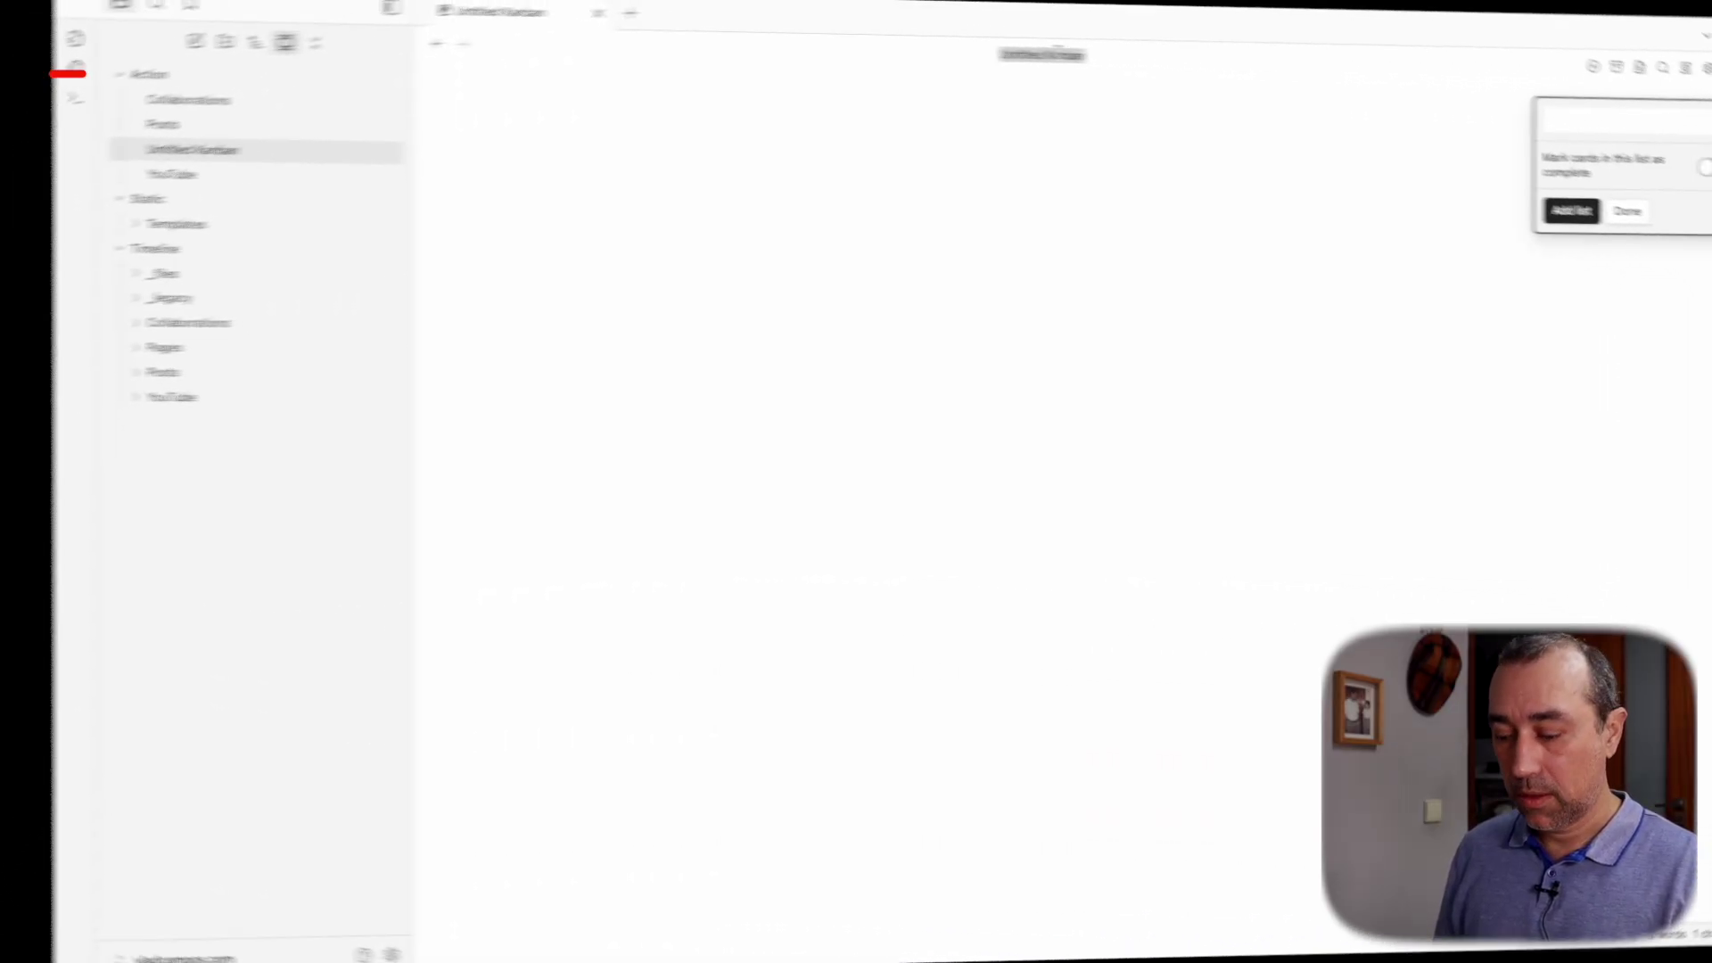
{"action": "type", "text": "Pages"}
{"action": "key", "text": "Return"}
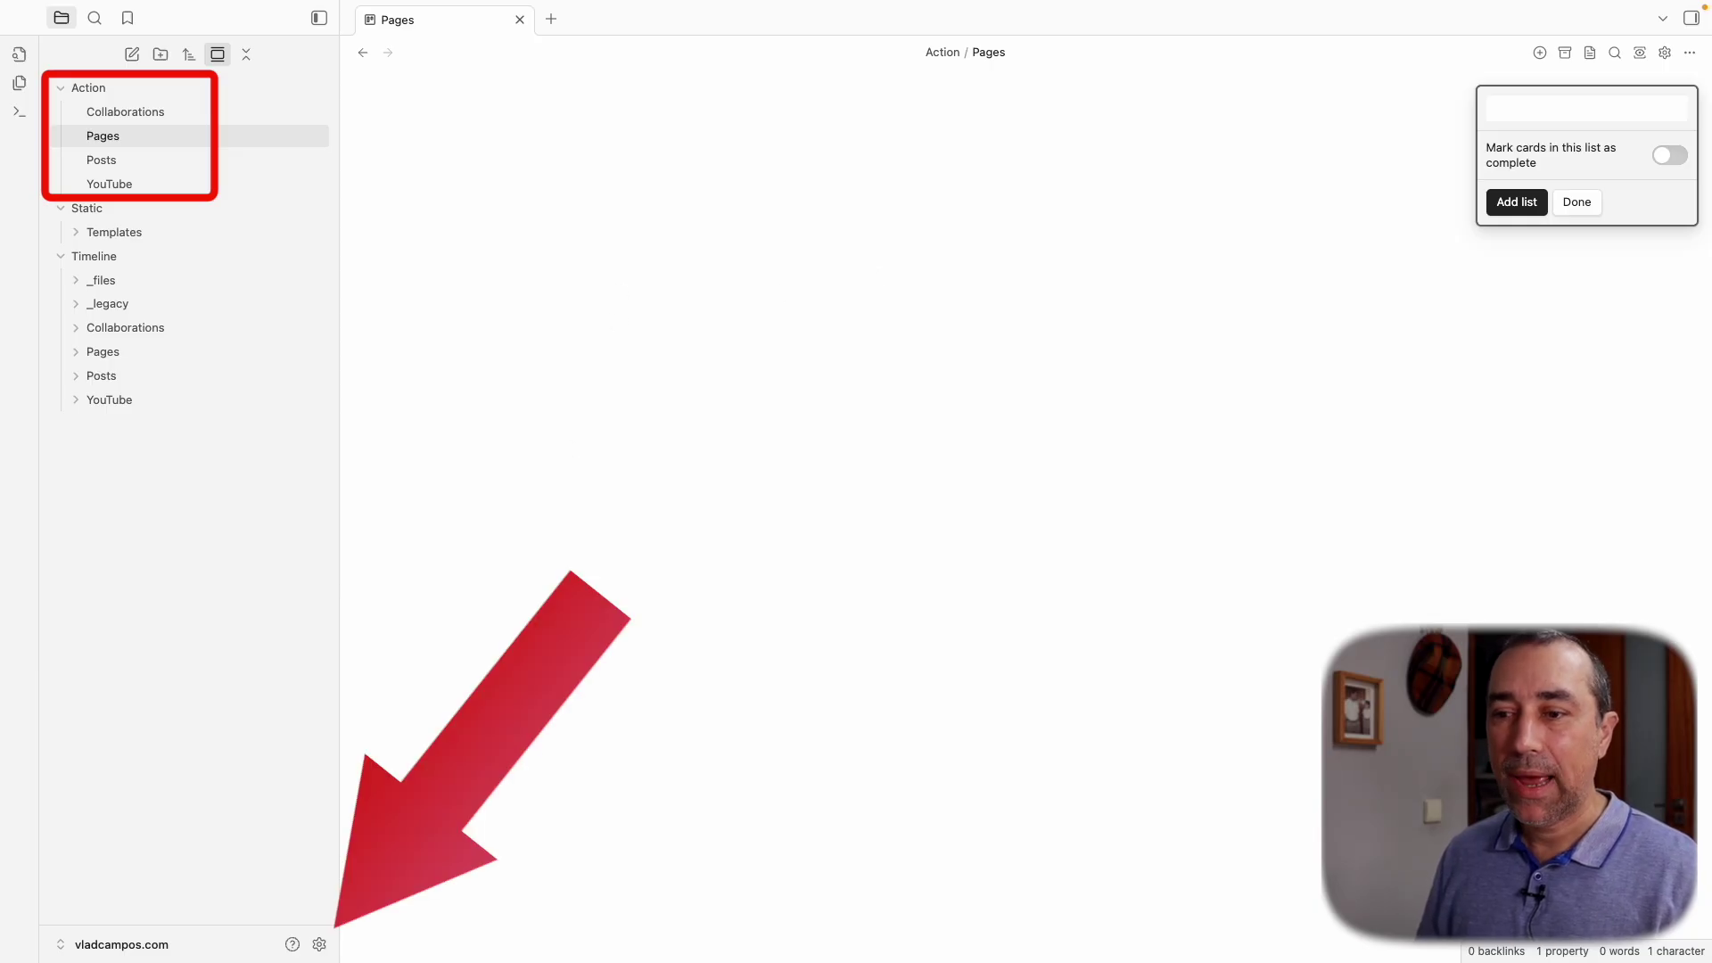
Look at the Kanban plugin's default board settings and at the Pages board's own settings
{"action": "left_click", "coordinate": [321, 947]}
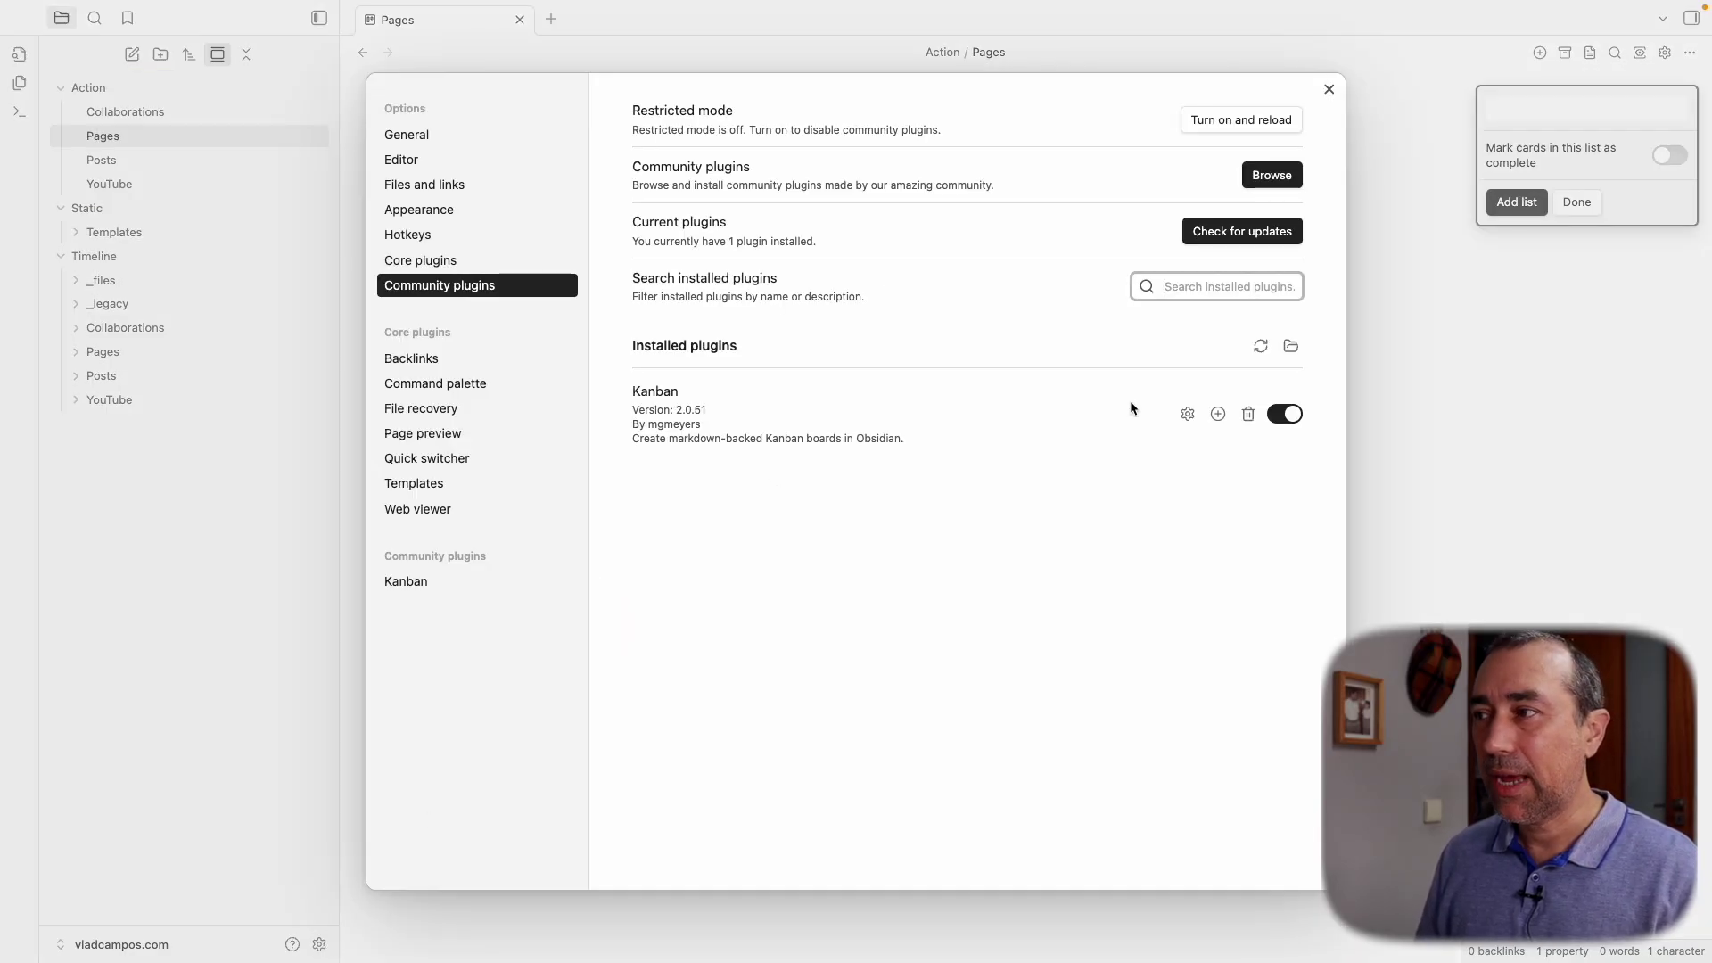
{"action": "left_click", "coordinate": [1002, 446]}
{"action": "left_click", "coordinate": [713, 338]}
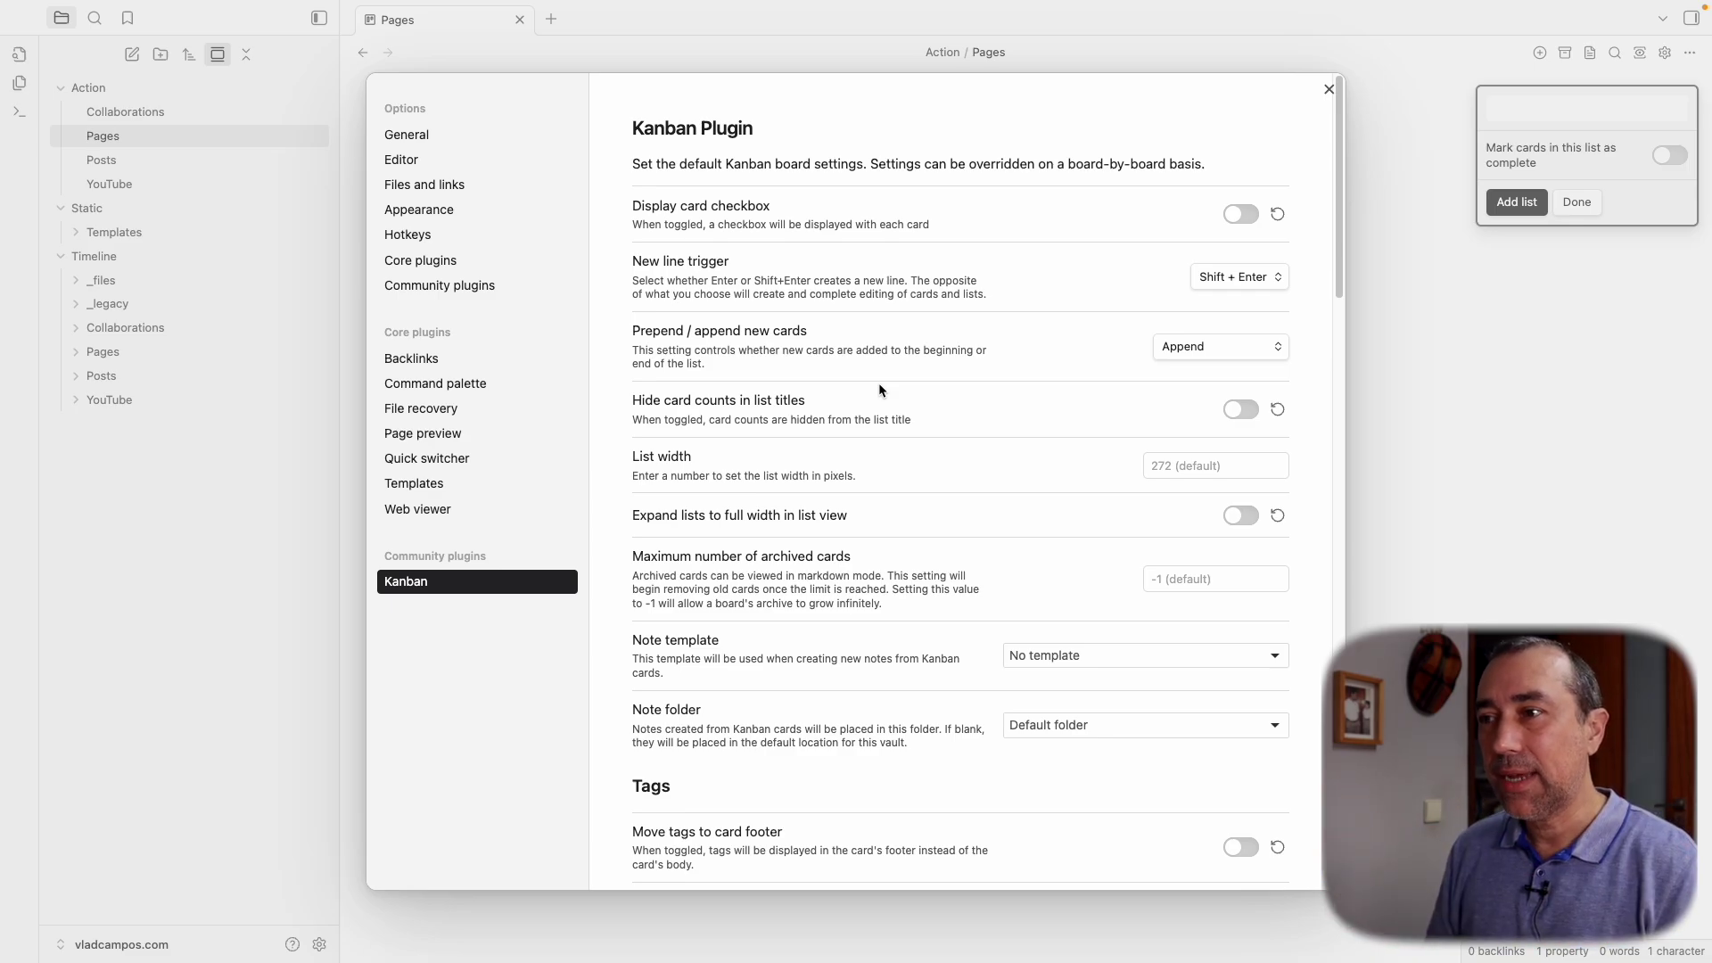
{"action": "left_click", "coordinate": [1329, 90]}
{"action": "left_click", "coordinate": [1664, 54]}
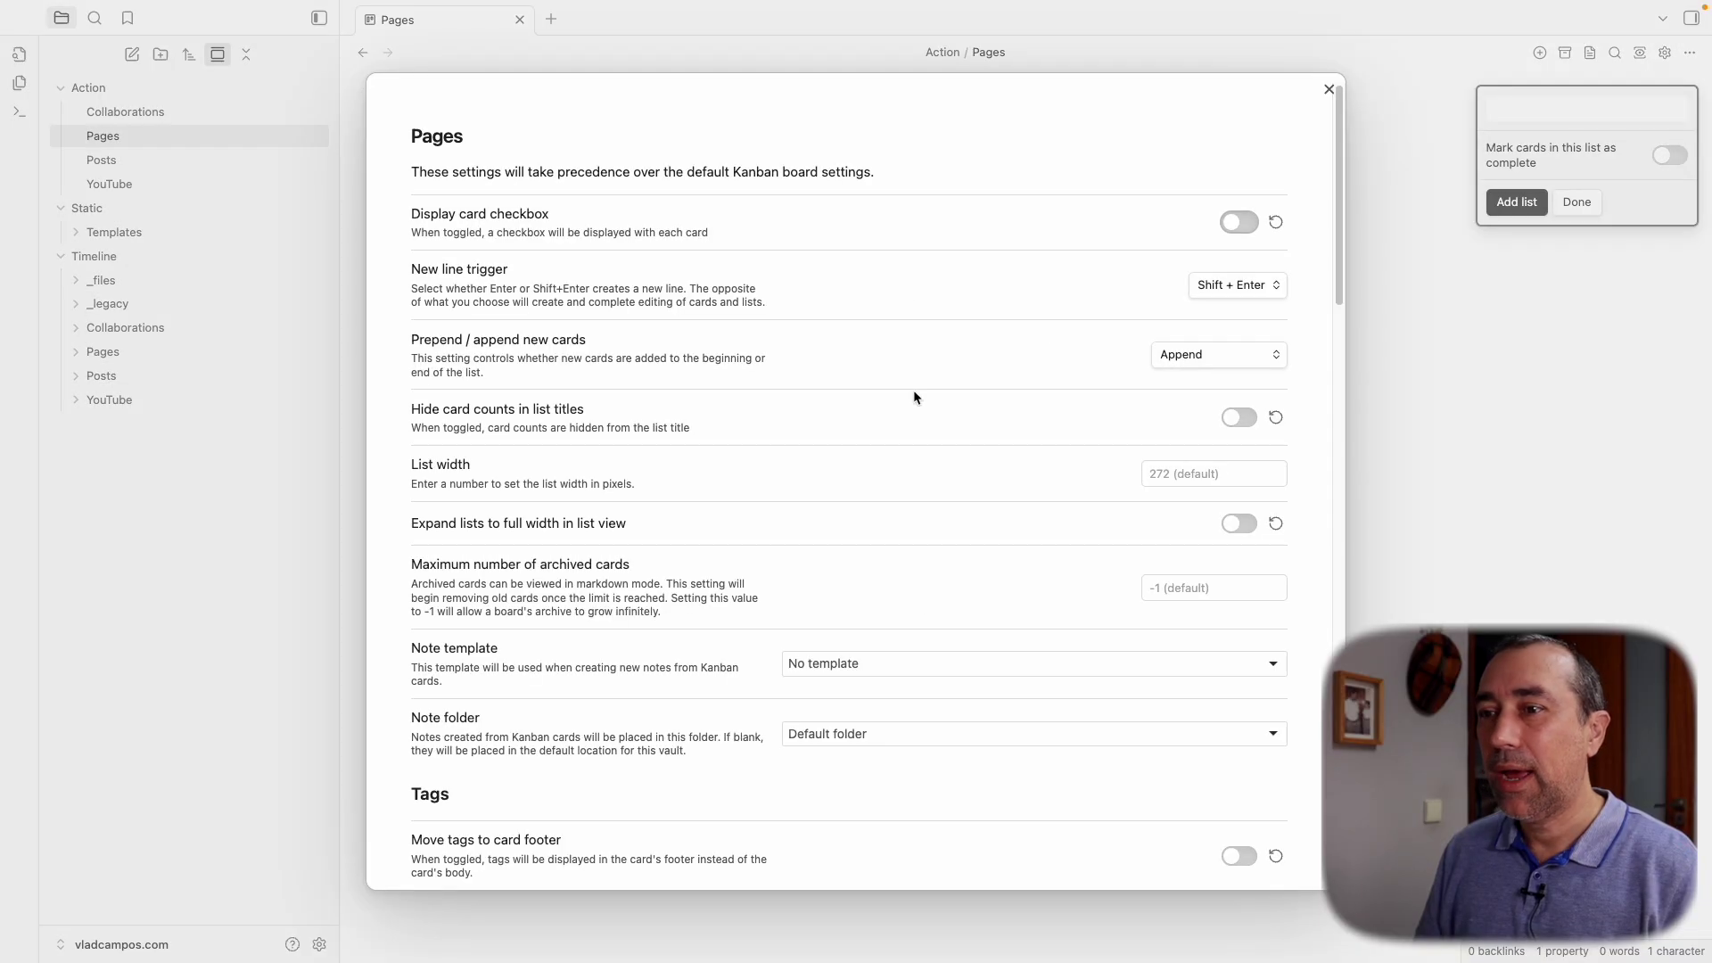
{"action": "left_click", "coordinate": [1329, 90]}
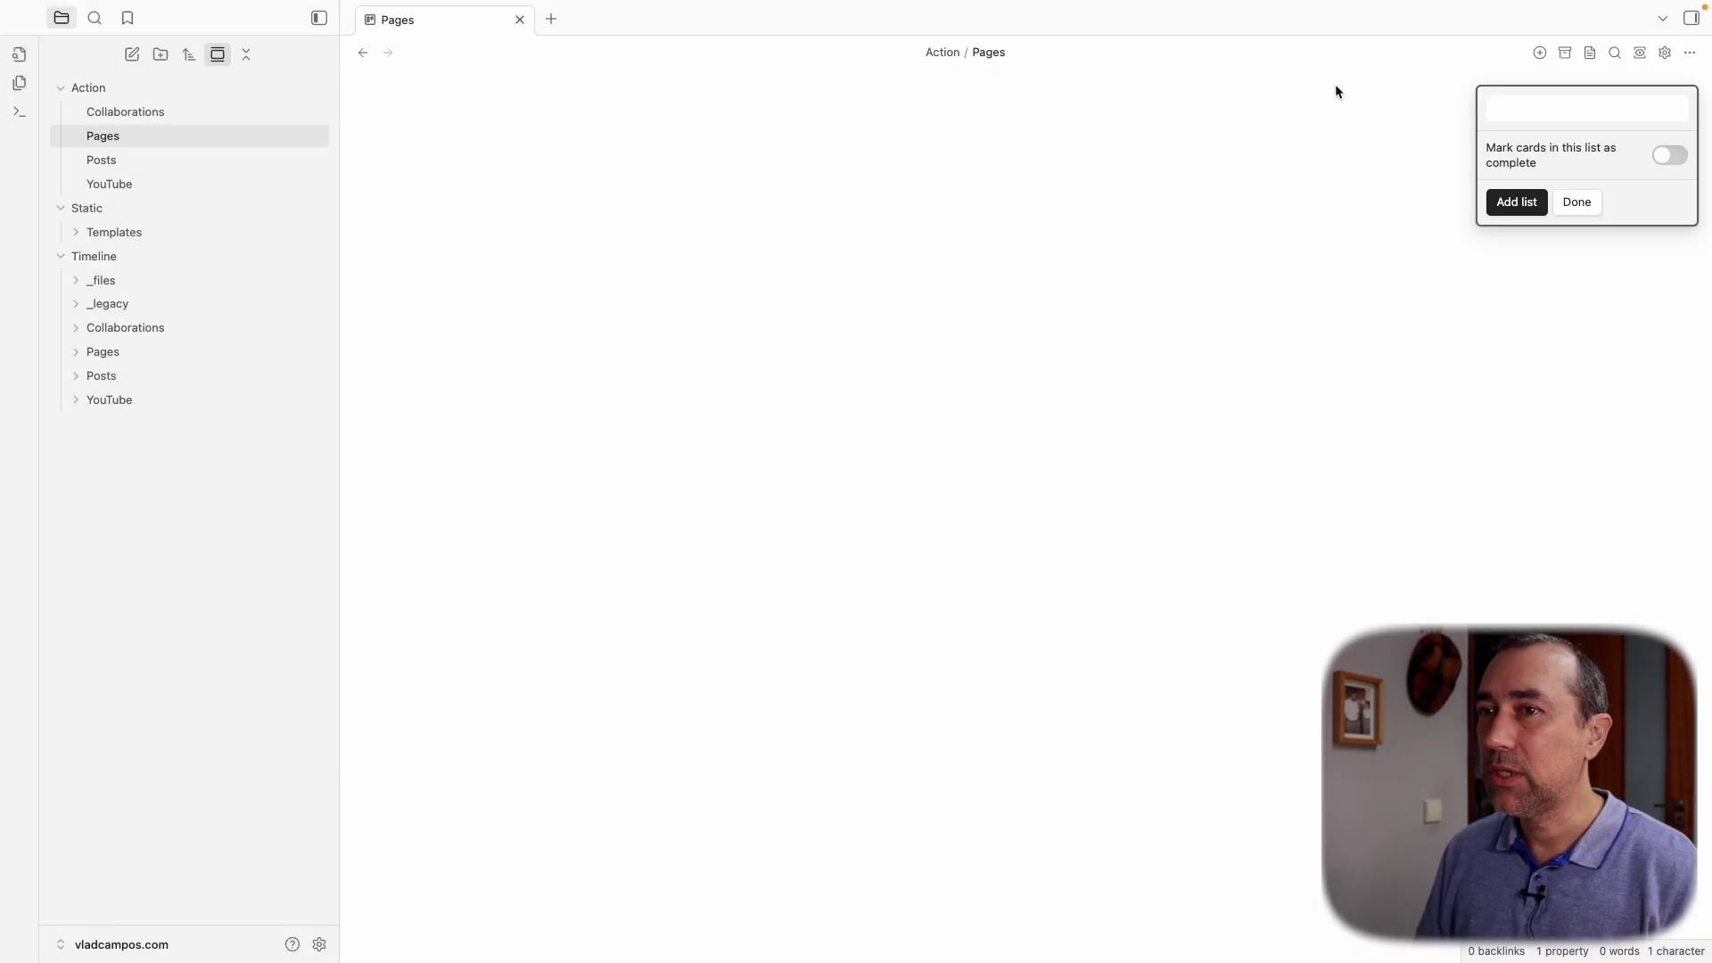
Reopen the Kanban plugin's default settings and review the options, including note template, note folder and tags
{"action": "left_click", "coordinate": [321, 944]}
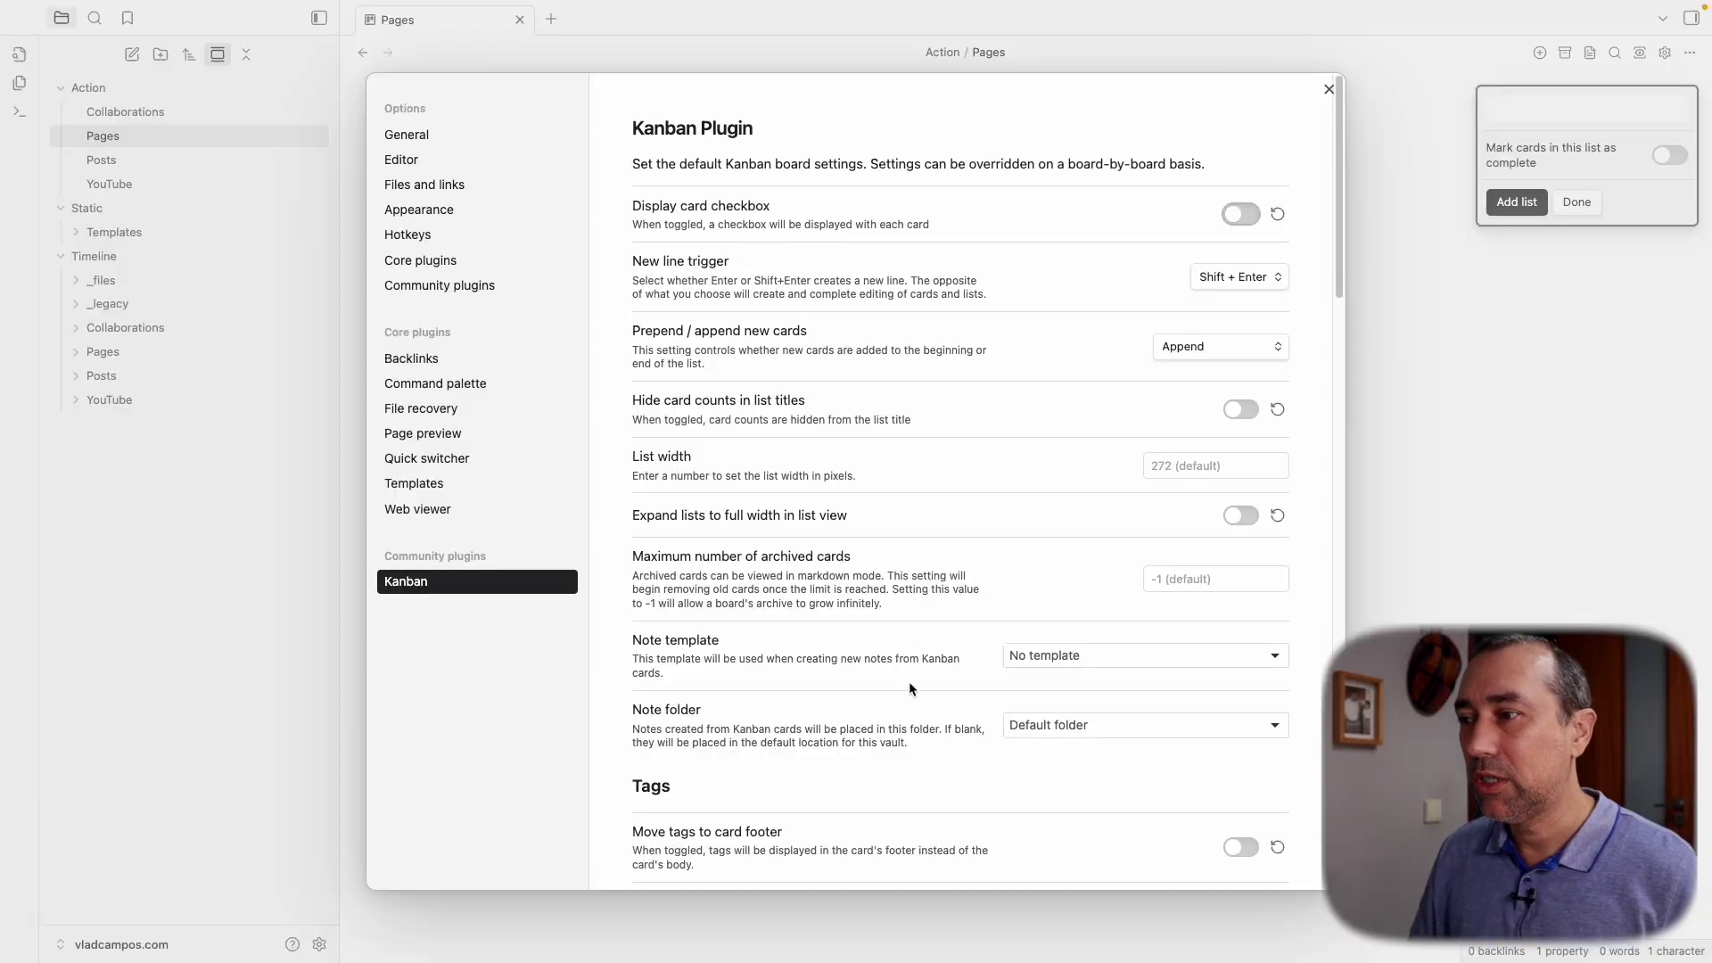
{"action": "scroll", "coordinate": [906, 676], "scroll_direction": "down", "scroll_amount": 8}
{"action": "scroll", "coordinate": [906, 676], "scroll_direction": "up", "scroll_amount": 6}
{"action": "scroll", "coordinate": [906, 679], "scroll_direction": "up", "scroll_amount": 1}
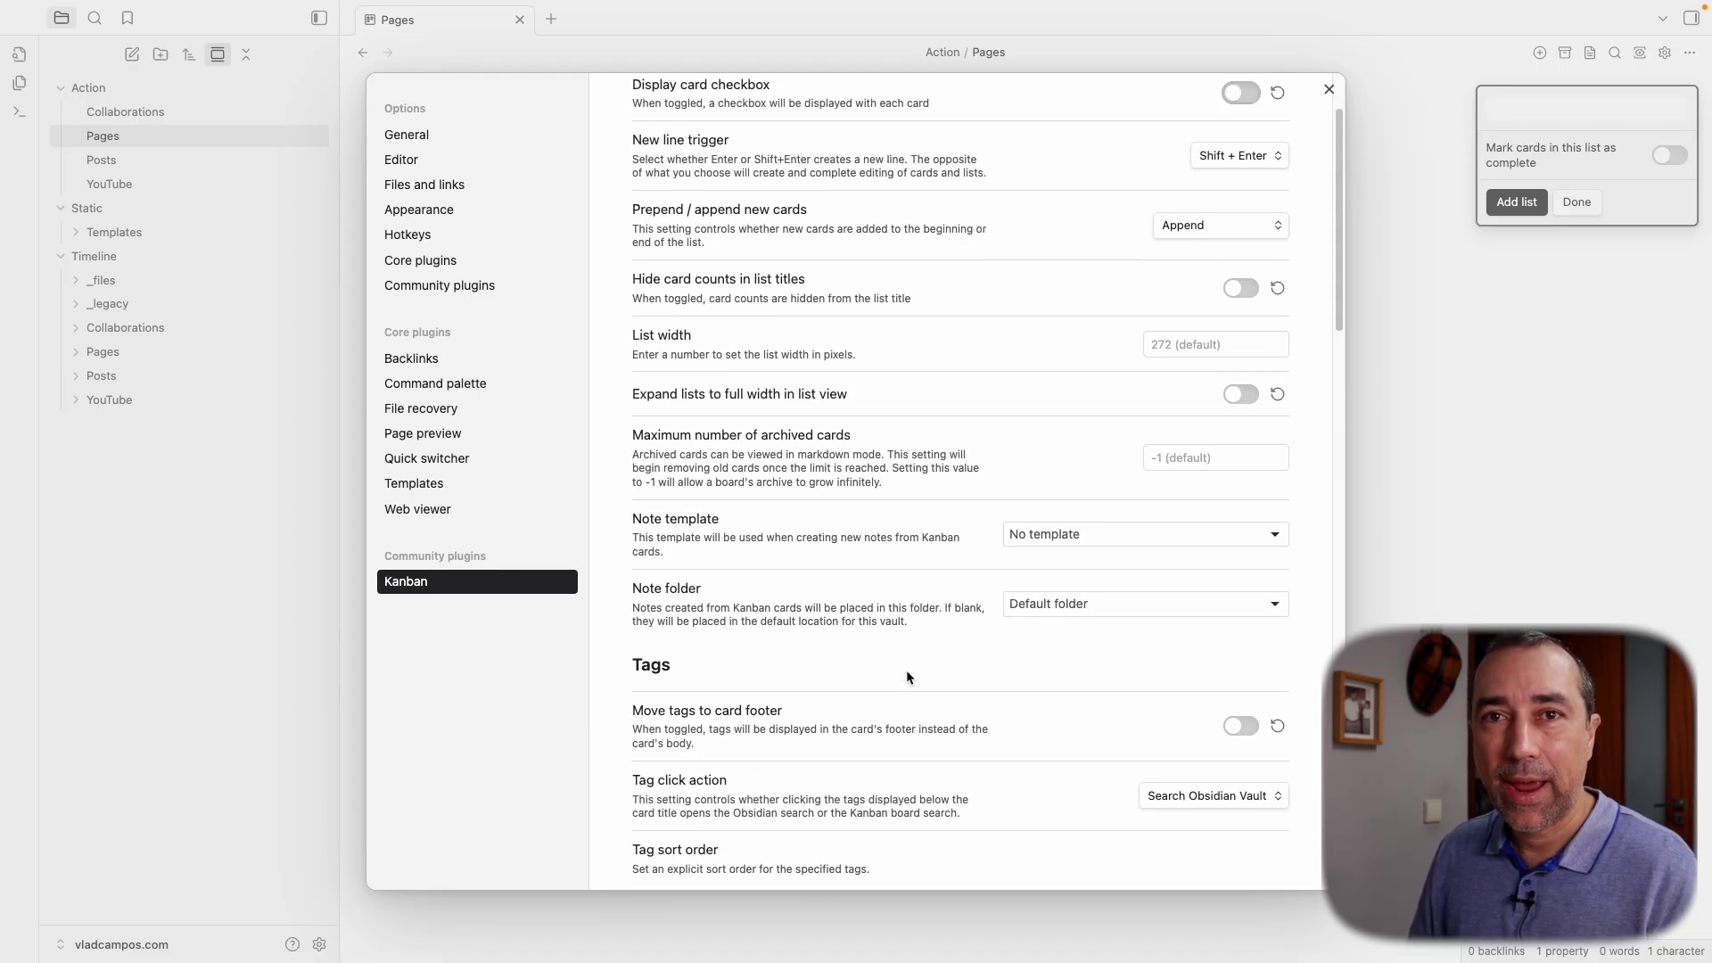
Turn on the card checkbox display in the Kanban defaults and keep new cards set to Append
{"action": "scroll", "coordinate": [906, 674], "scroll_direction": "up", "scroll_amount": 3}
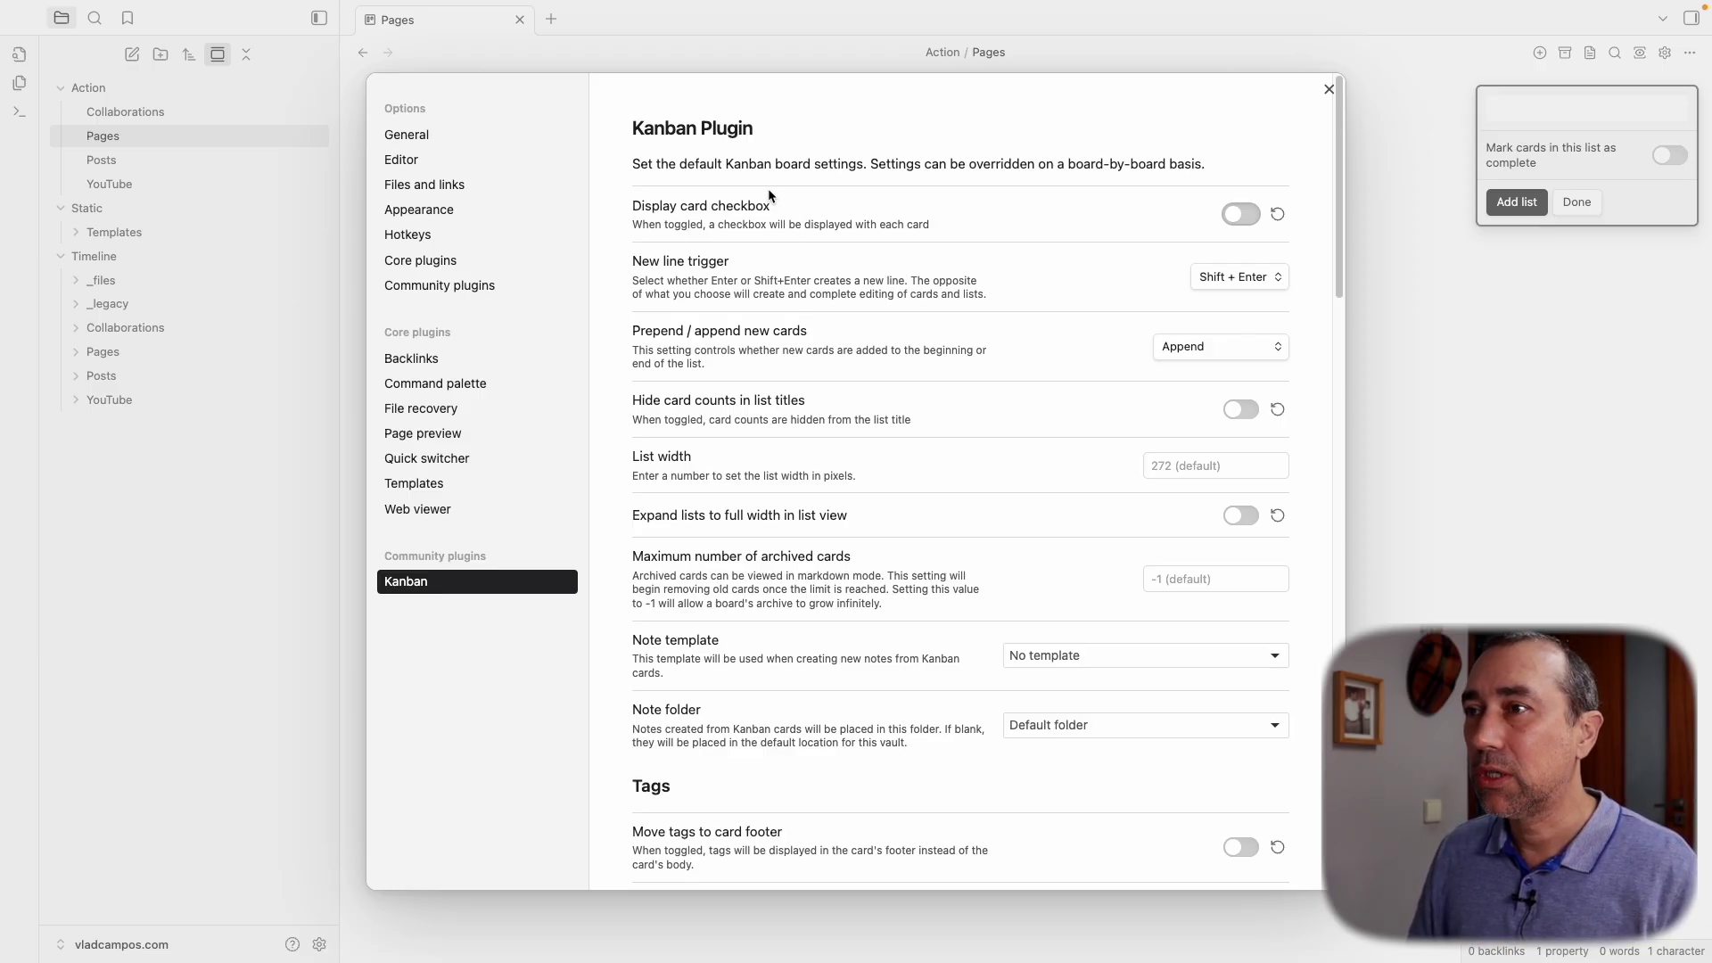
{"action": "left_click", "coordinate": [1249, 217]}
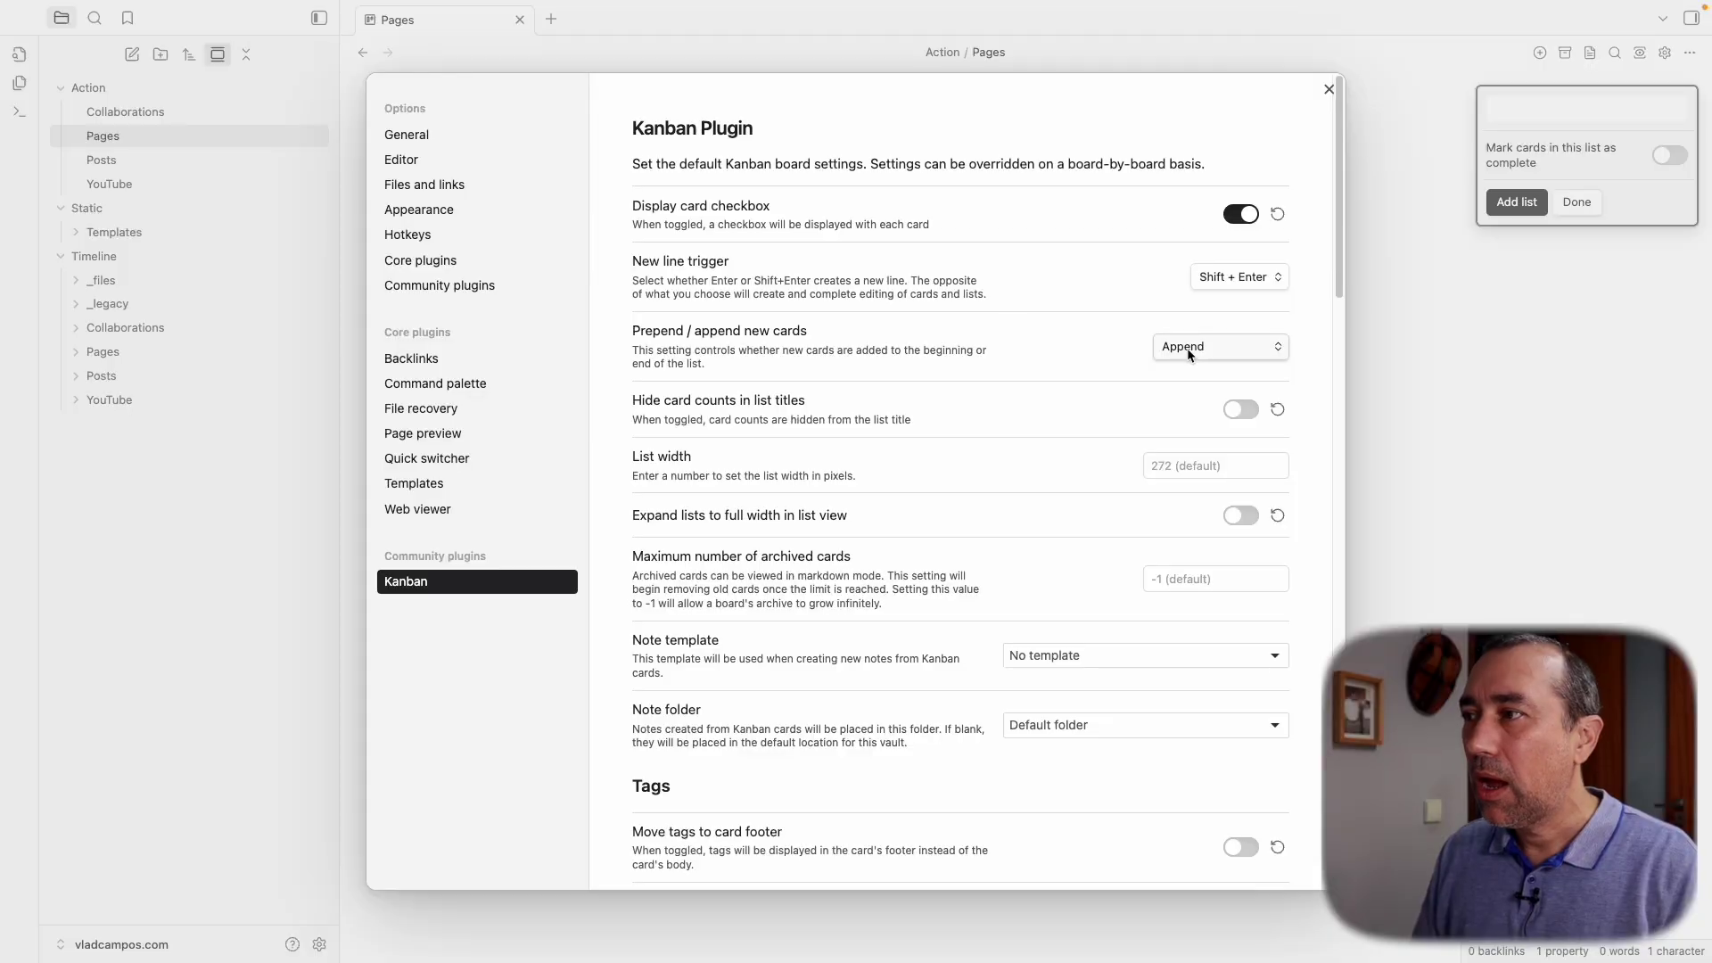
{"action": "left_click", "coordinate": [1190, 355]}
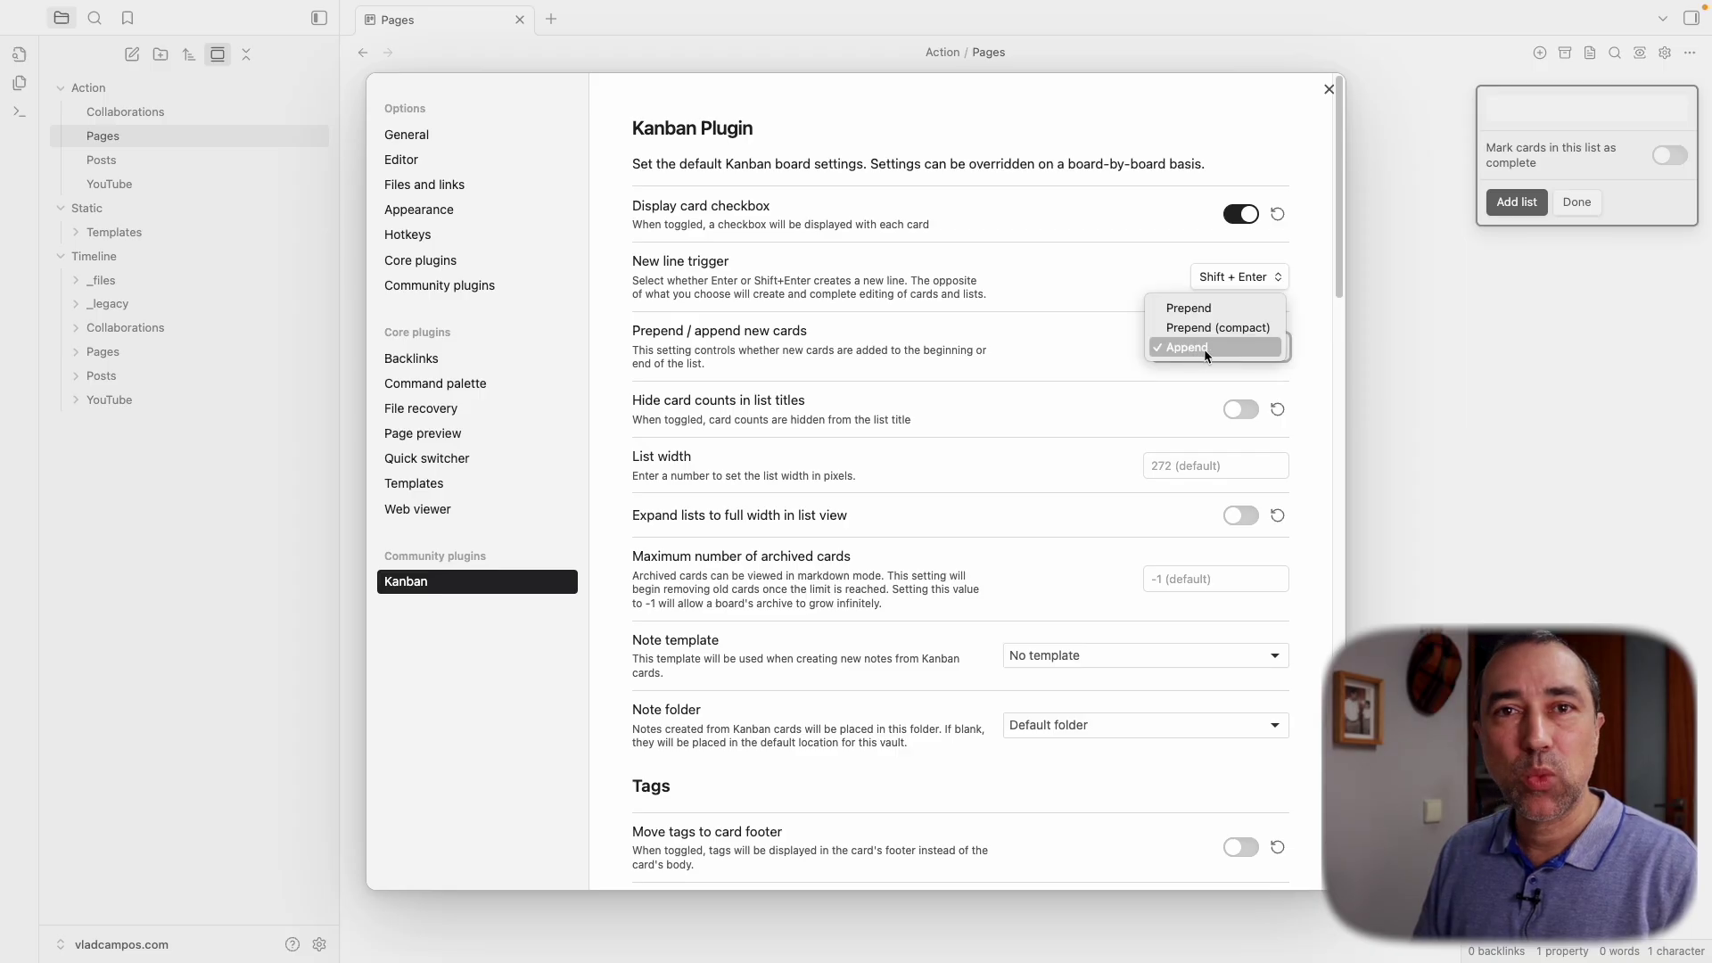
{"action": "left_click", "coordinate": [1070, 350]}
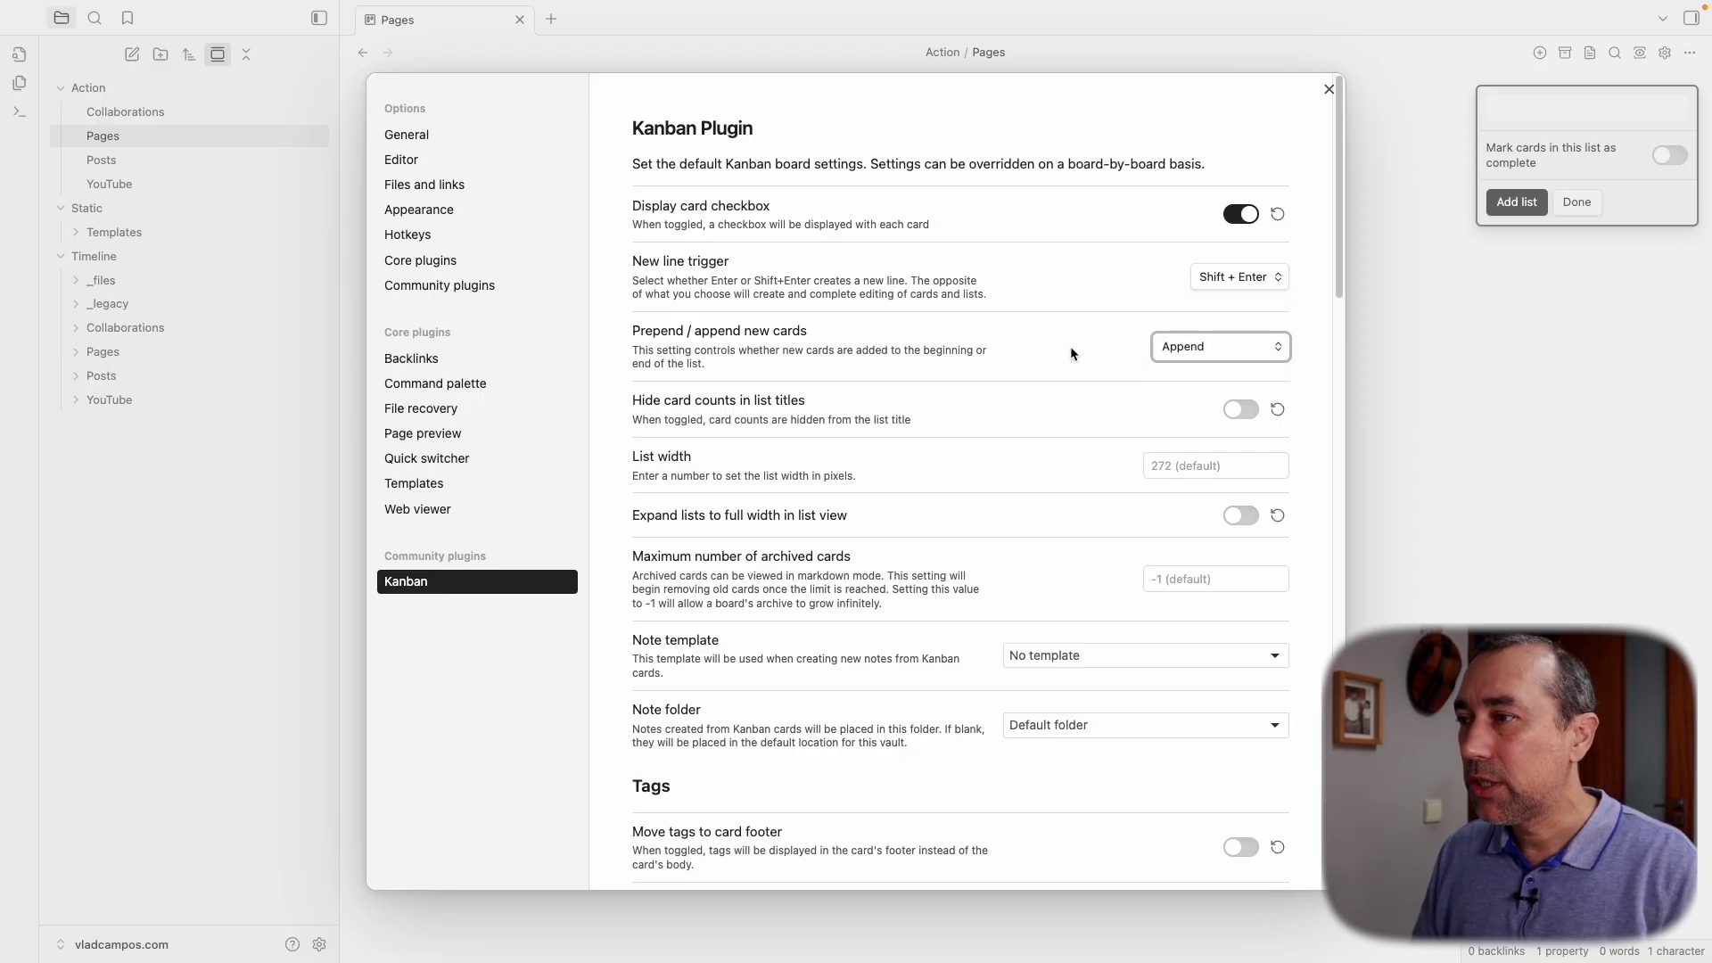
Turn on adding date and time to archived cards and placing the archive date/time after the card title
{"action": "scroll", "coordinate": [986, 456], "scroll_direction": "down", "scroll_amount": 3}
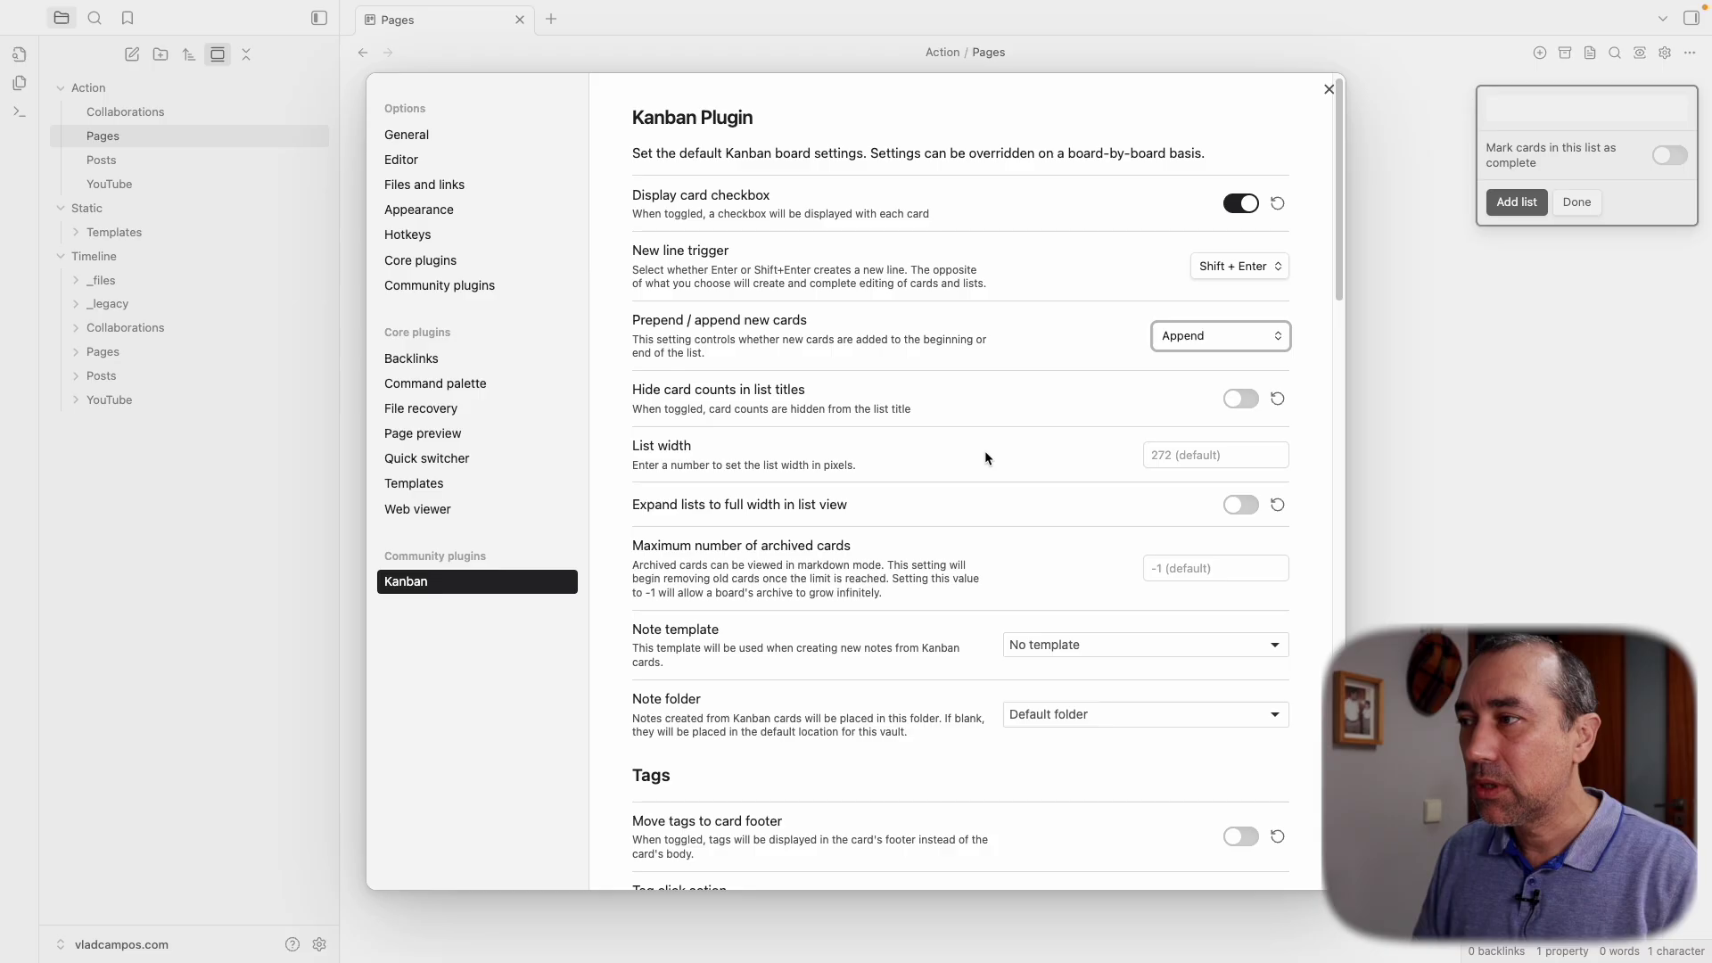
{"action": "scroll", "coordinate": [985, 453], "scroll_direction": "down", "scroll_amount": 3}
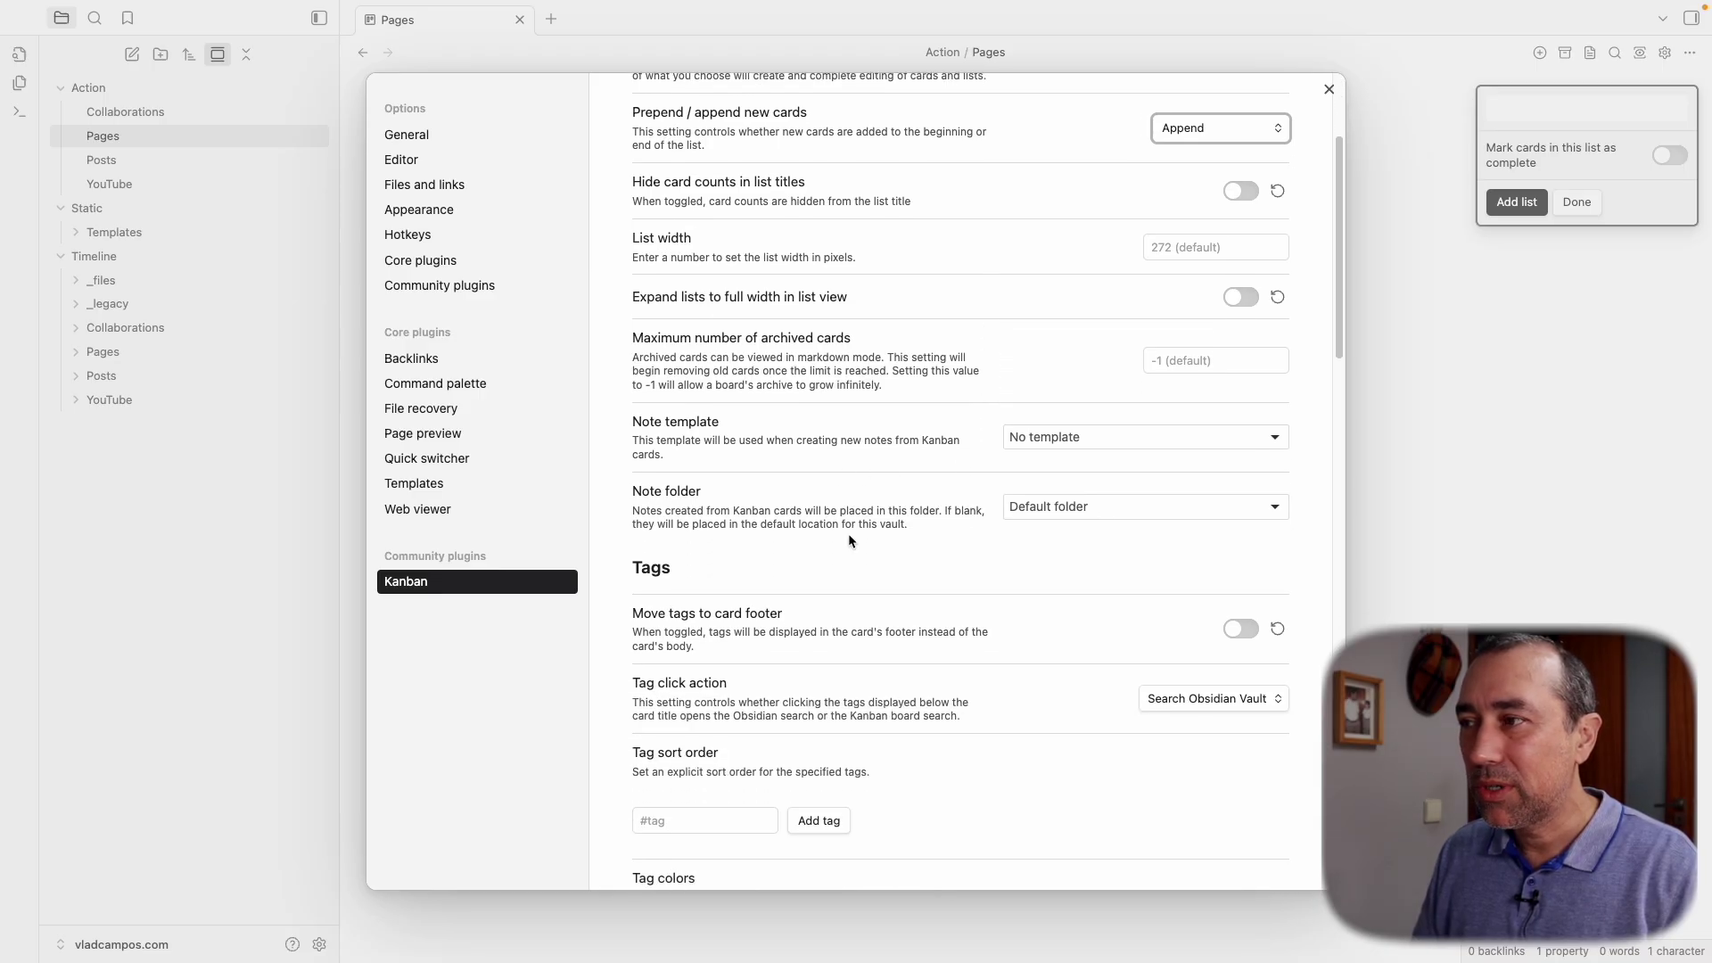
{"action": "scroll", "coordinate": [849, 533], "scroll_direction": "down", "scroll_amount": 3}
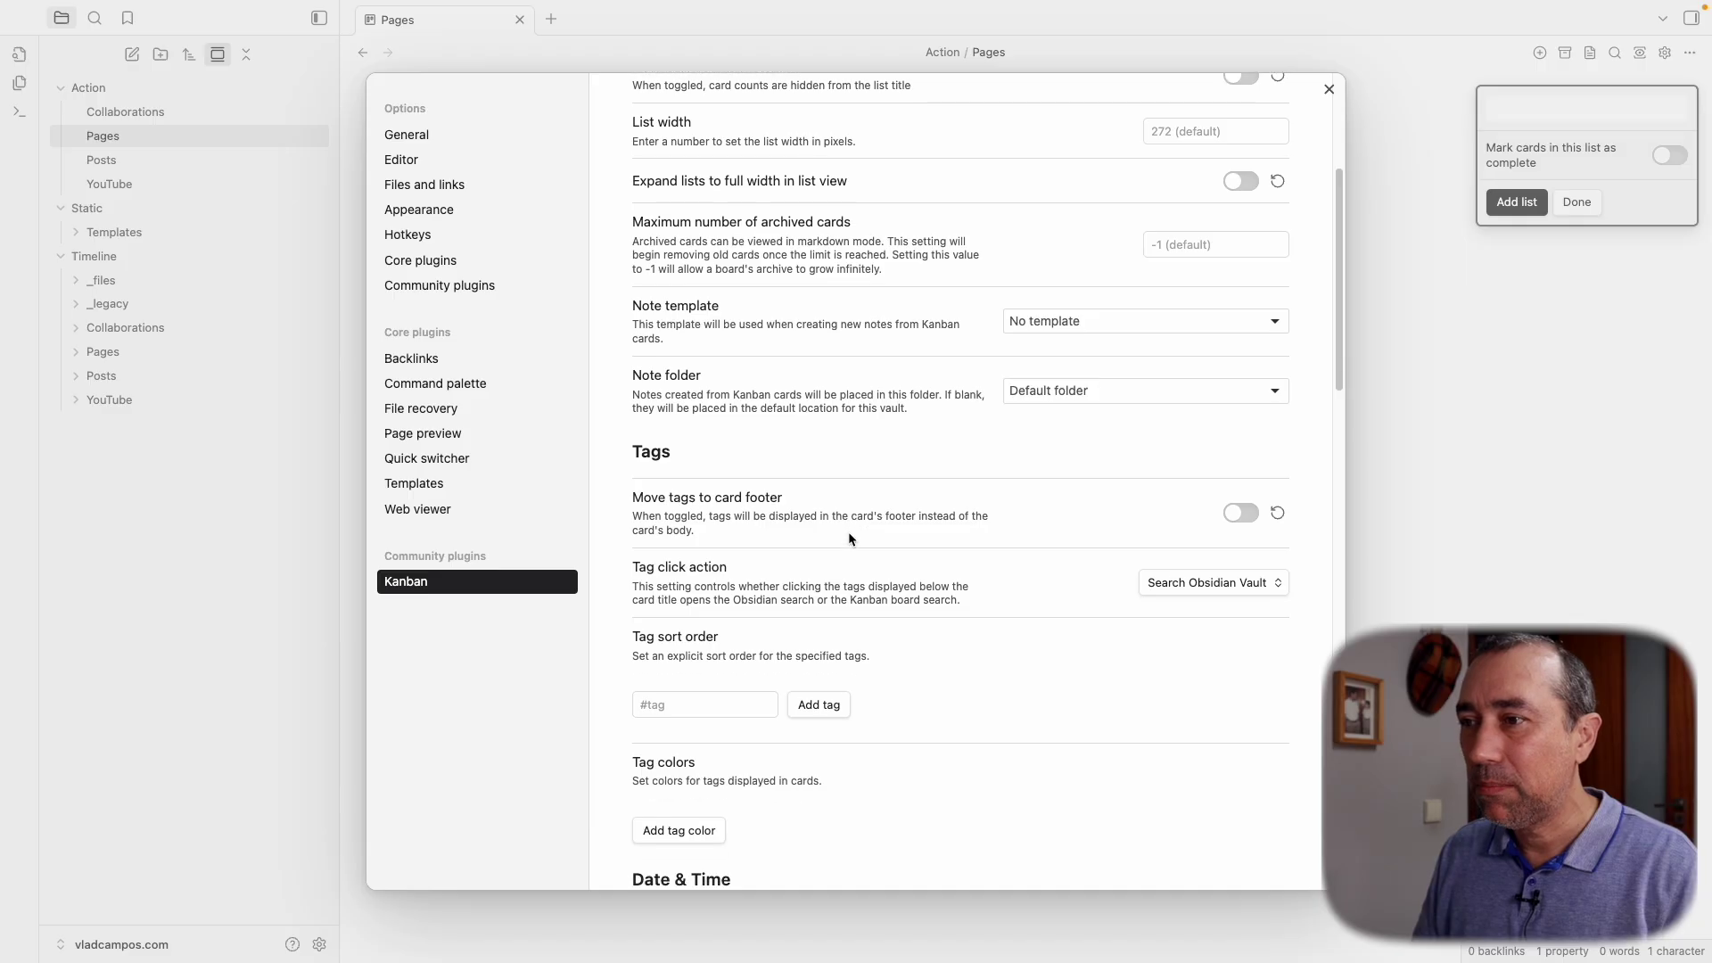
{"action": "scroll", "coordinate": [978, 489], "scroll_direction": "down", "scroll_amount": 1}
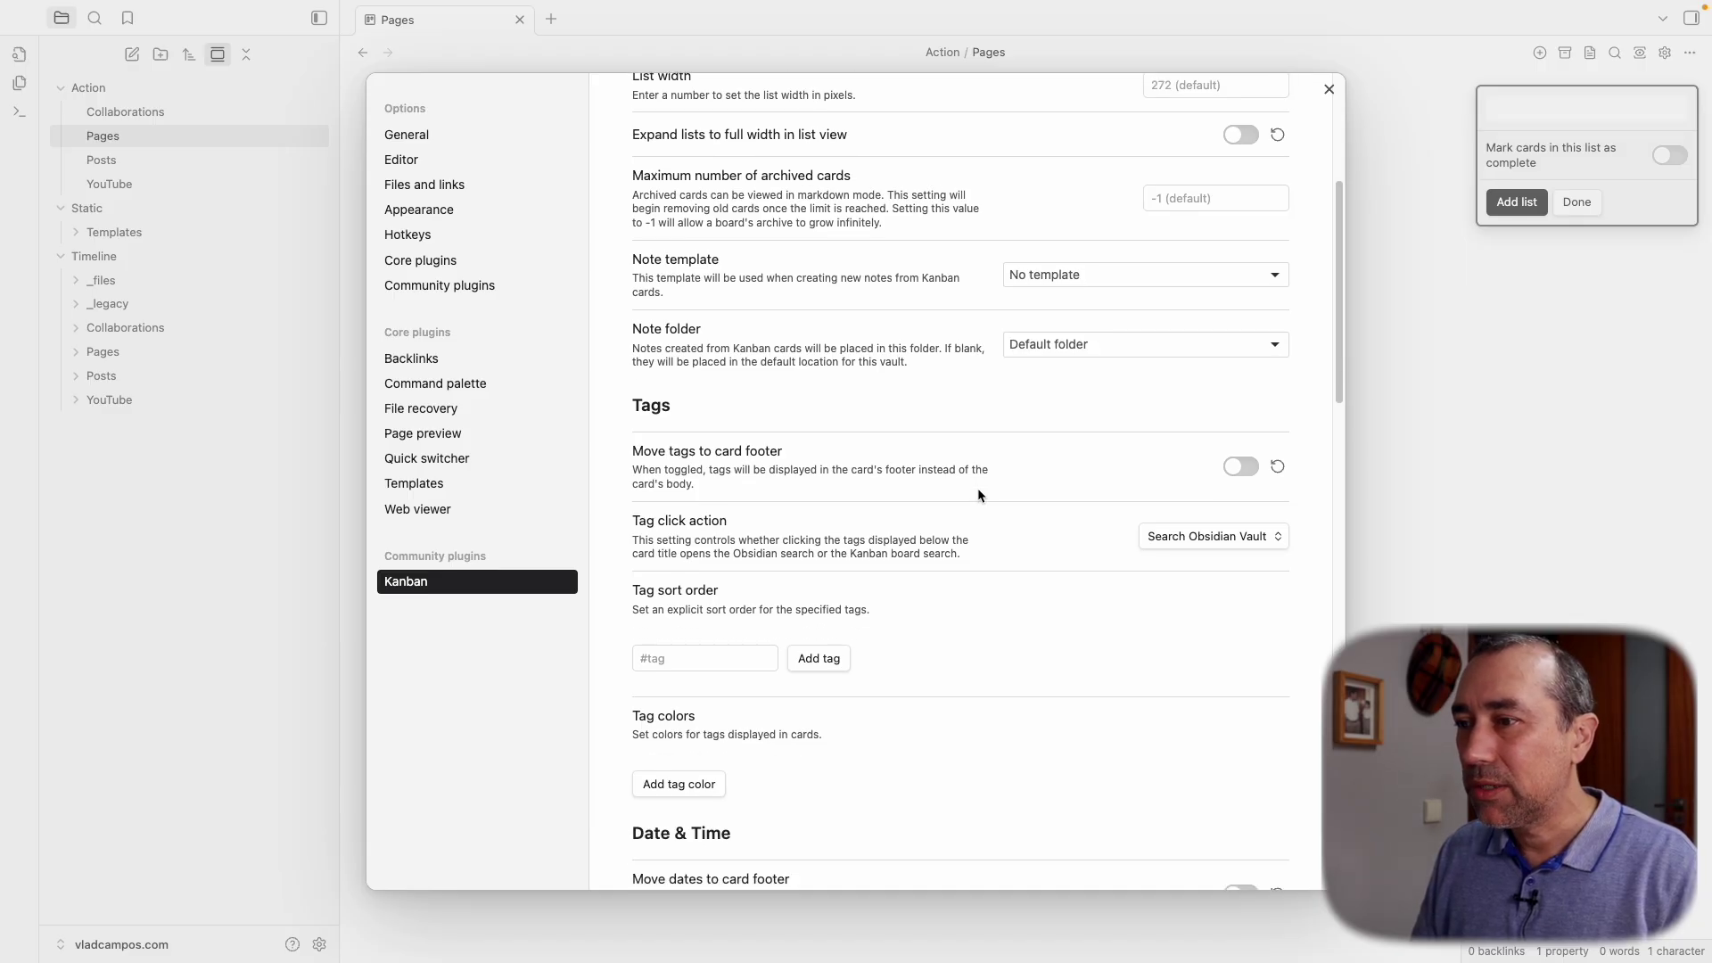
{"action": "scroll", "coordinate": [864, 457], "scroll_direction": "down", "scroll_amount": 1}
{"action": "scroll", "coordinate": [863, 464], "scroll_direction": "down", "scroll_amount": 5}
{"action": "scroll", "coordinate": [864, 459], "scroll_direction": "down", "scroll_amount": 15}
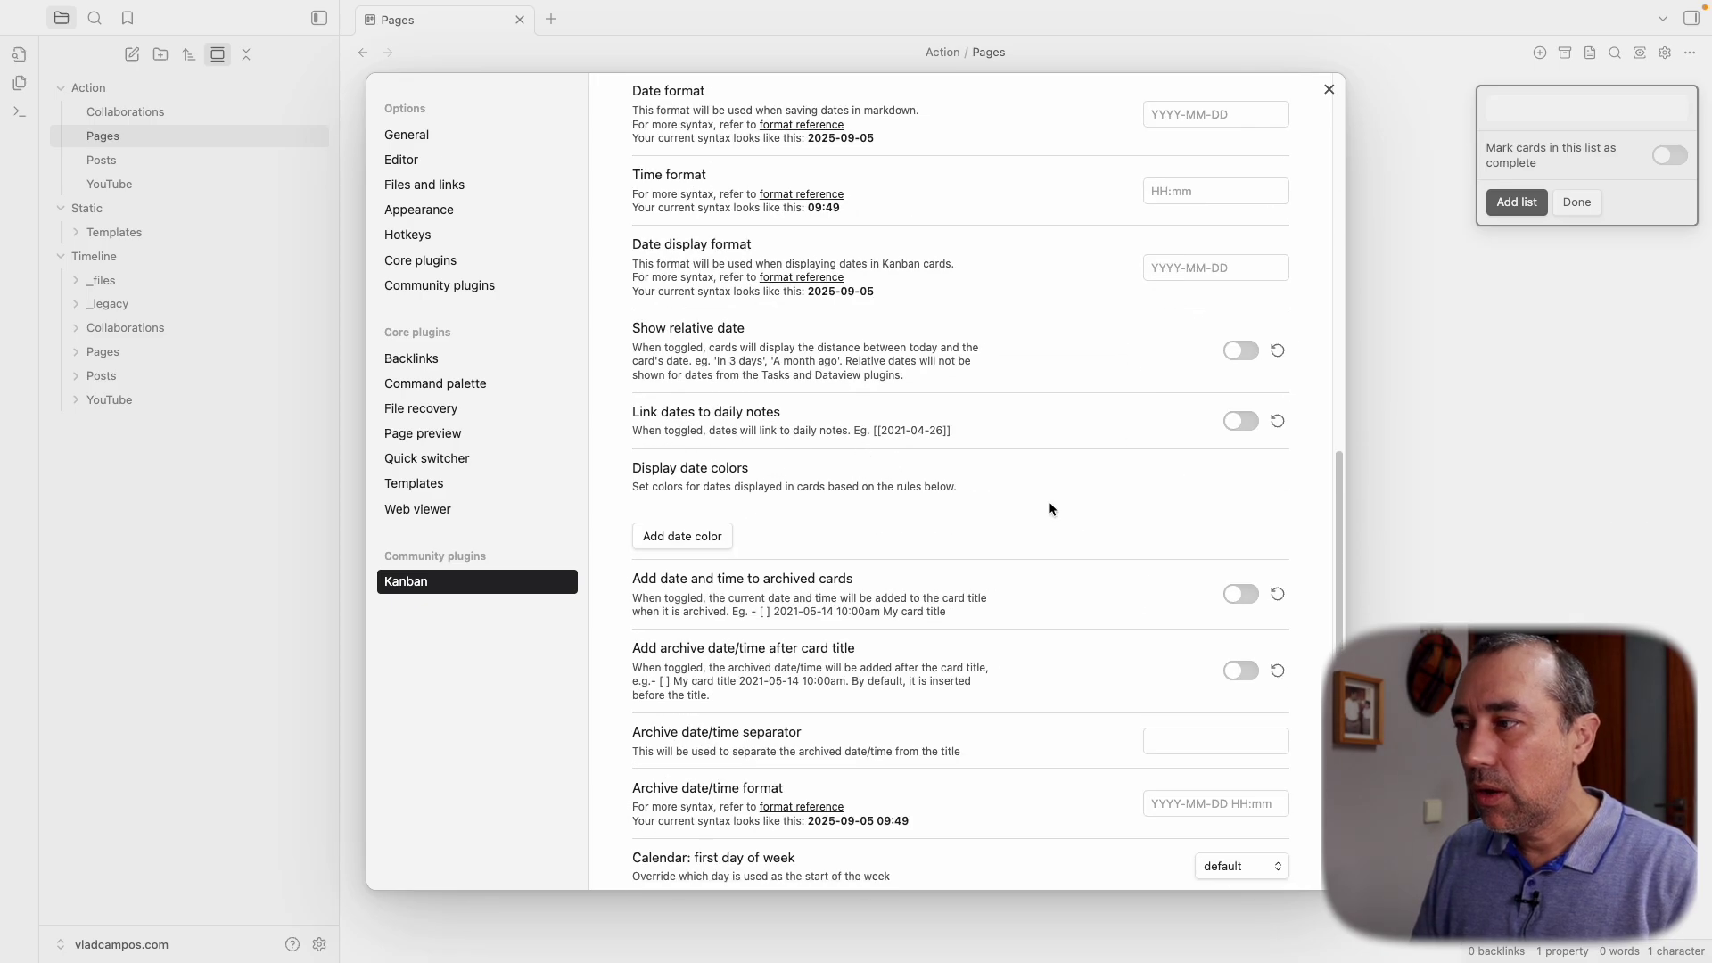
{"action": "left_click", "coordinate": [1235, 595]}
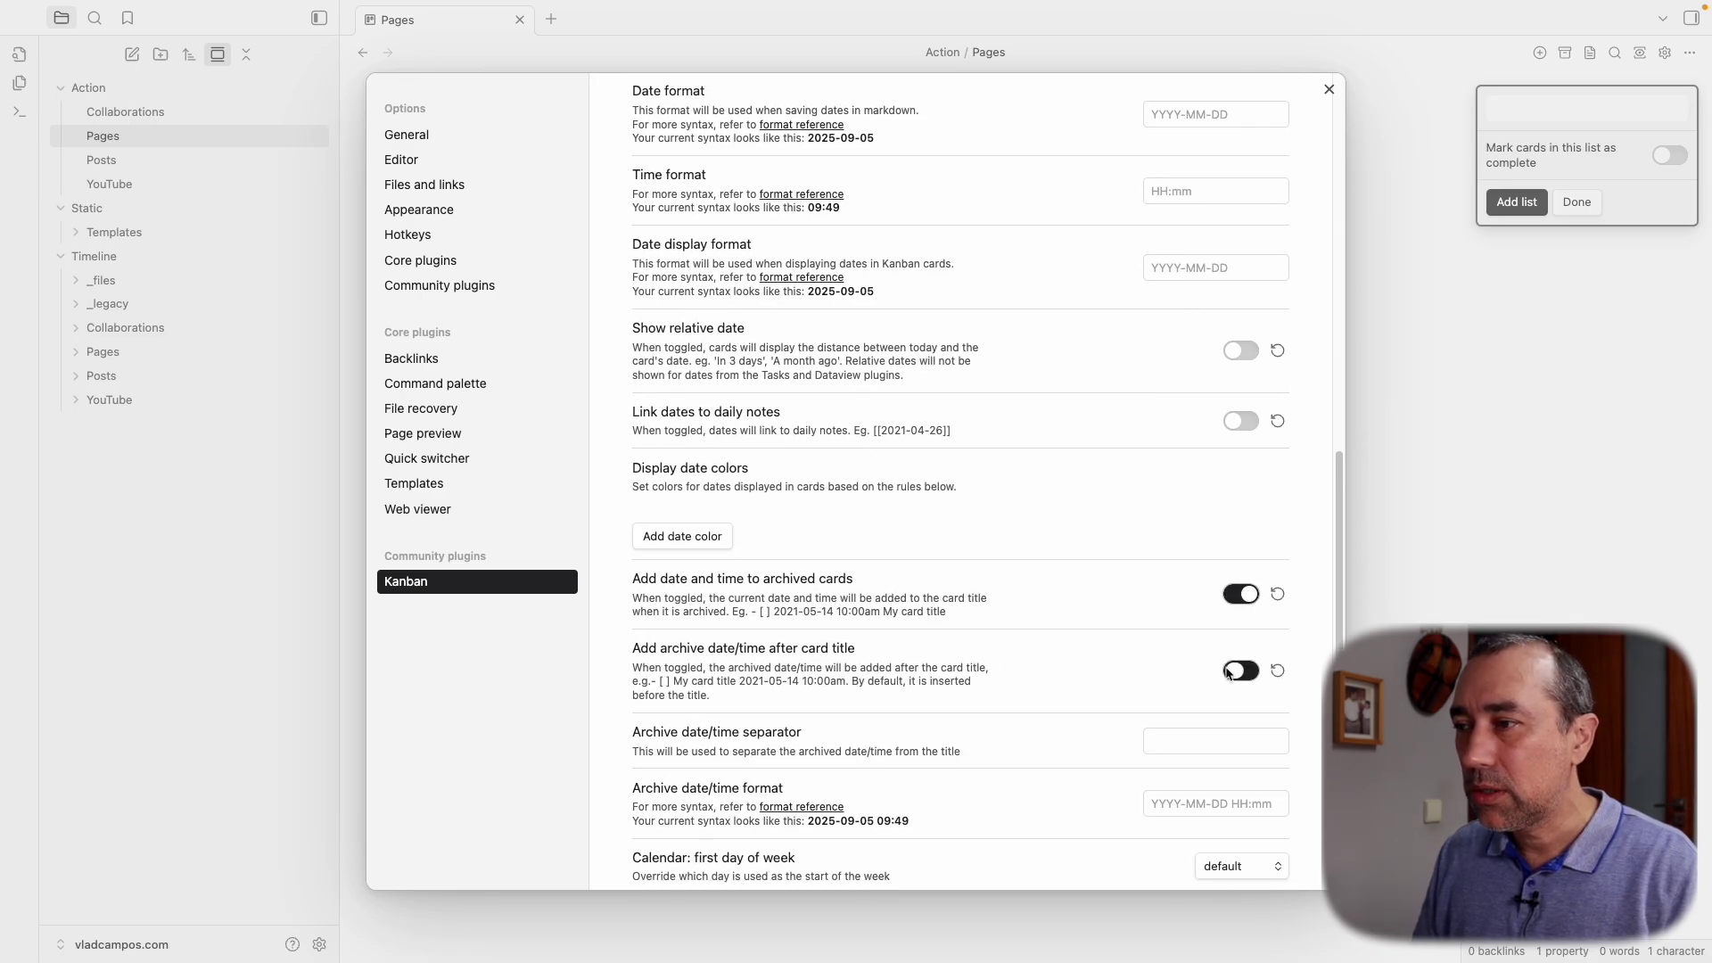
{"action": "scroll", "coordinate": [1140, 623], "scroll_direction": "down", "scroll_amount": 2}
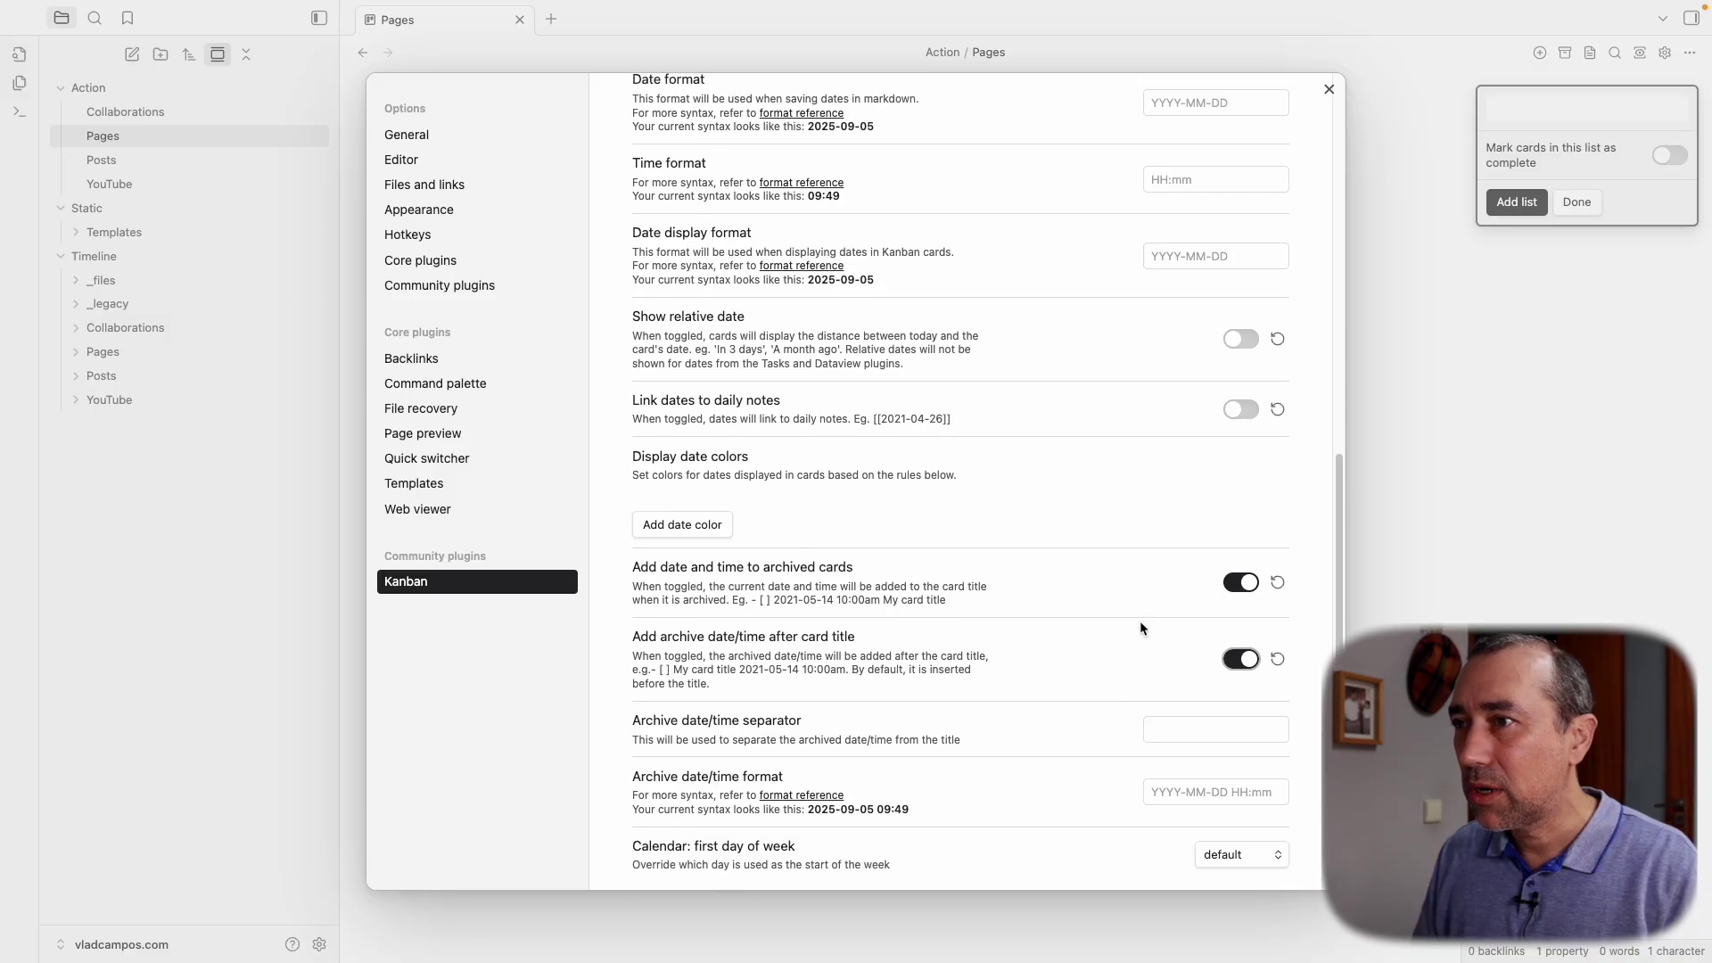
Enable moving both dates and tags to the card footer in the Kanban defaults
{"action": "scroll", "coordinate": [1142, 627], "scroll_direction": "up", "scroll_amount": 3}
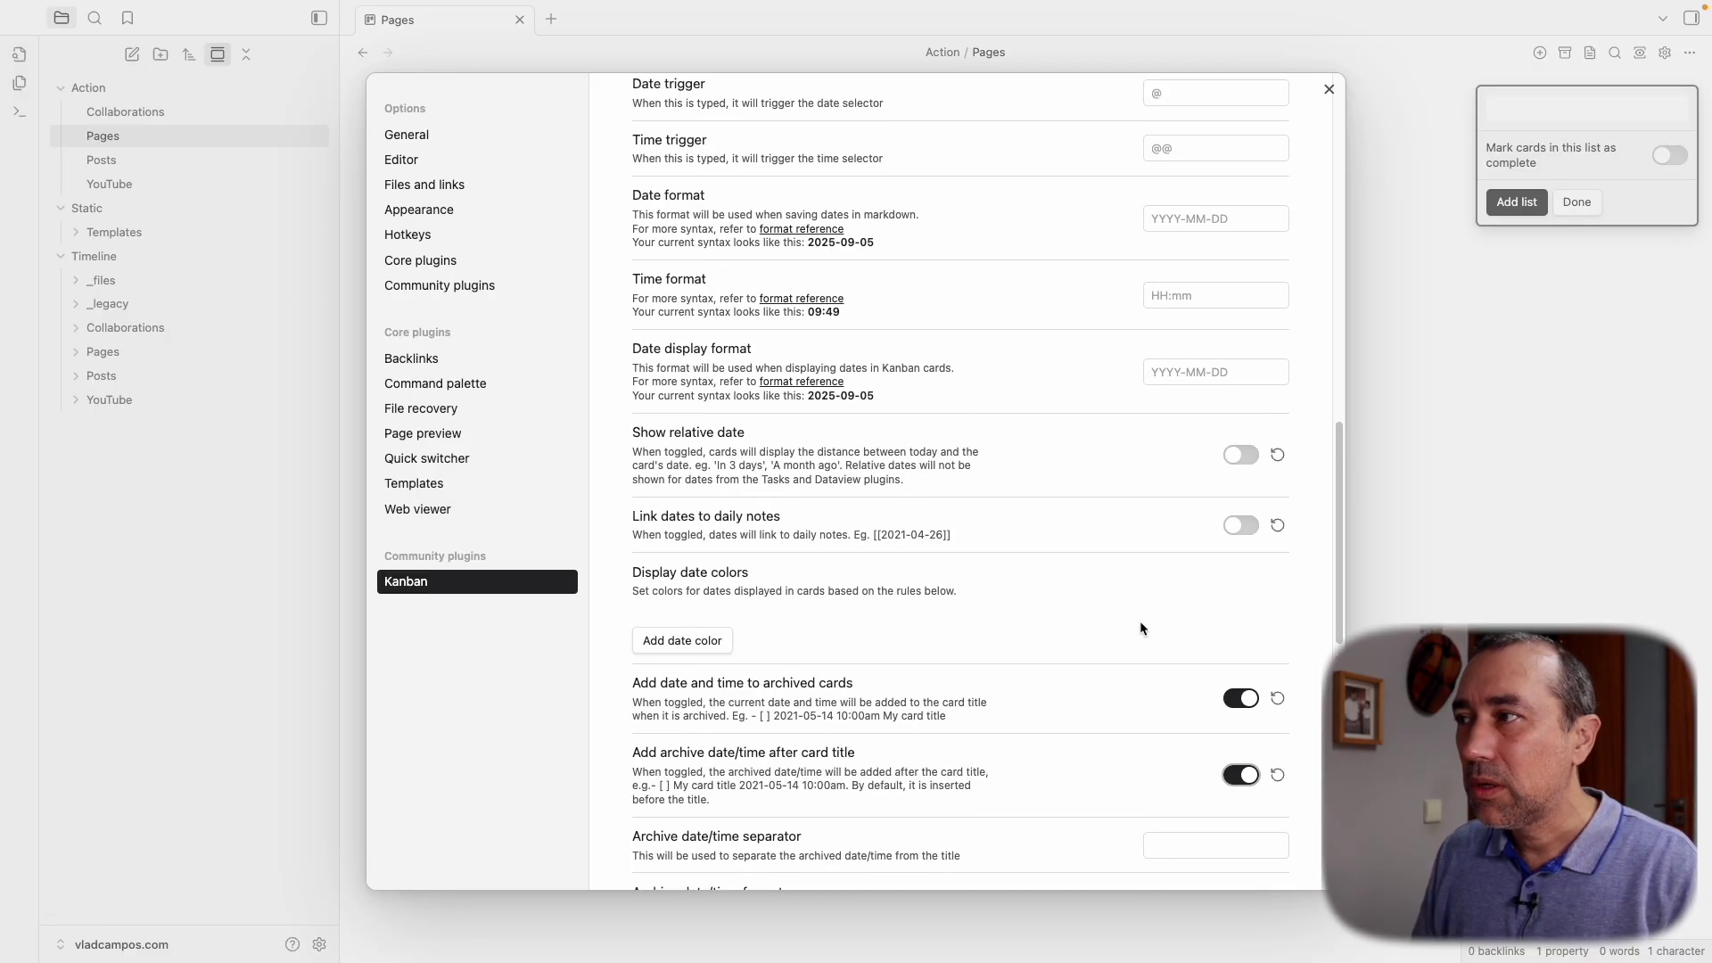
{"action": "scroll", "coordinate": [1089, 290], "scroll_direction": "up", "scroll_amount": 5}
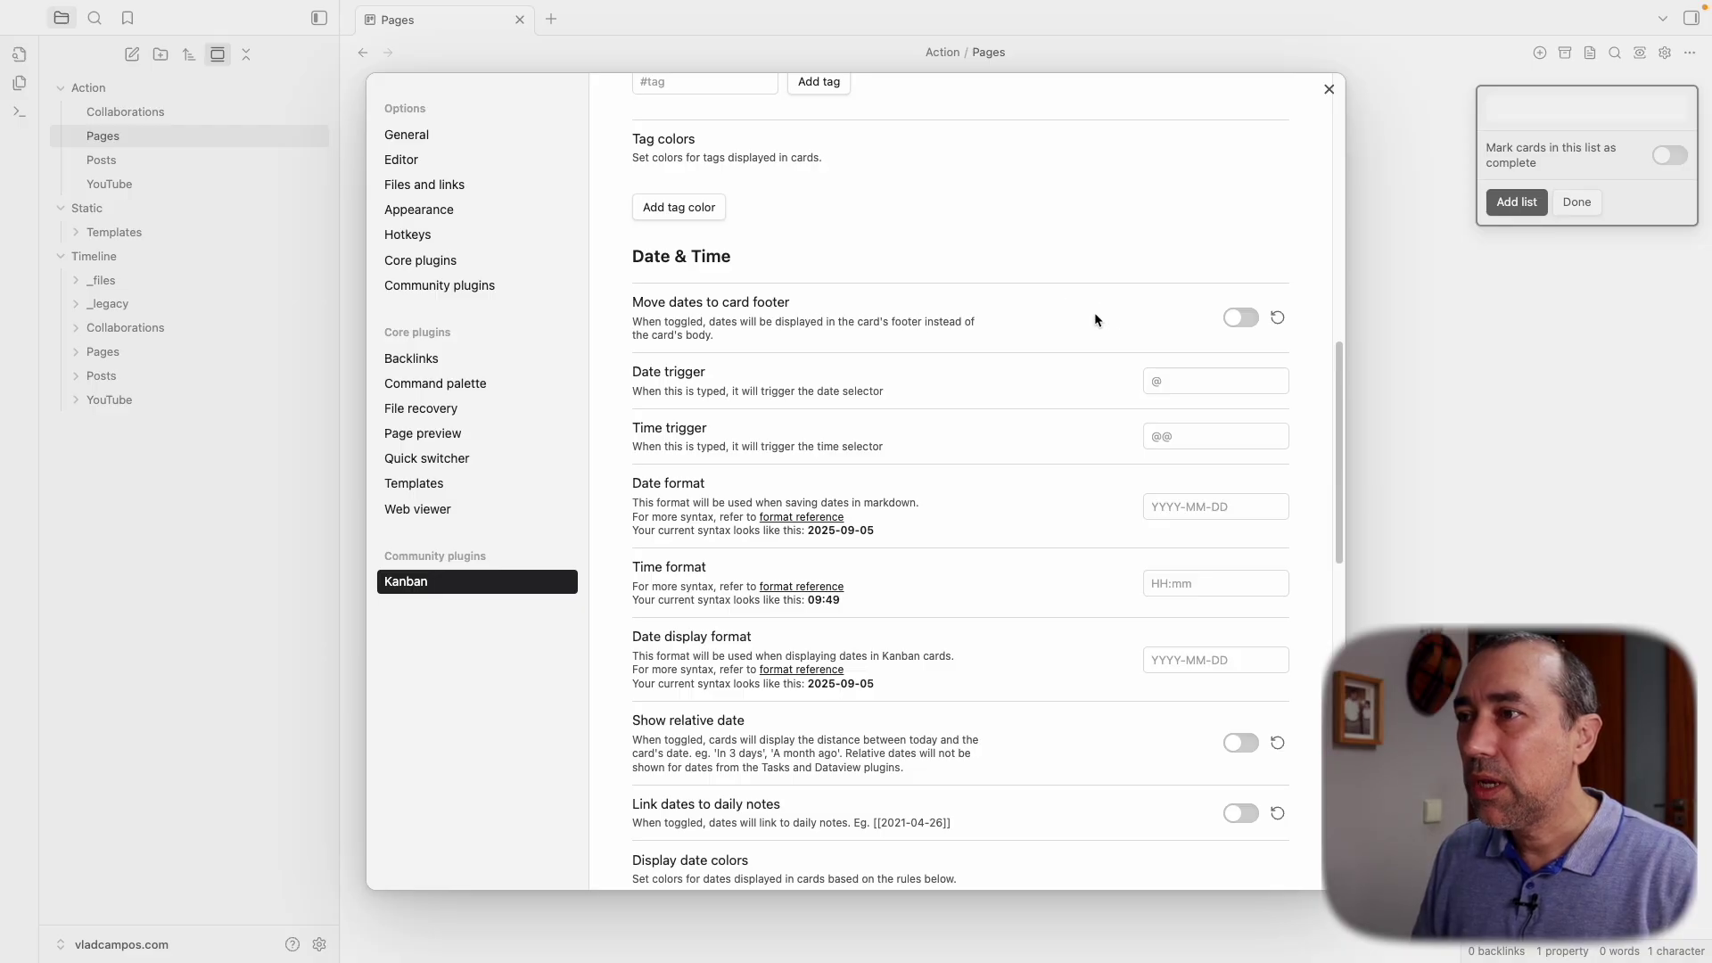
{"action": "left_click", "coordinate": [1240, 316]}
{"action": "scroll", "coordinate": [1077, 398], "scroll_direction": "up", "scroll_amount": 4}
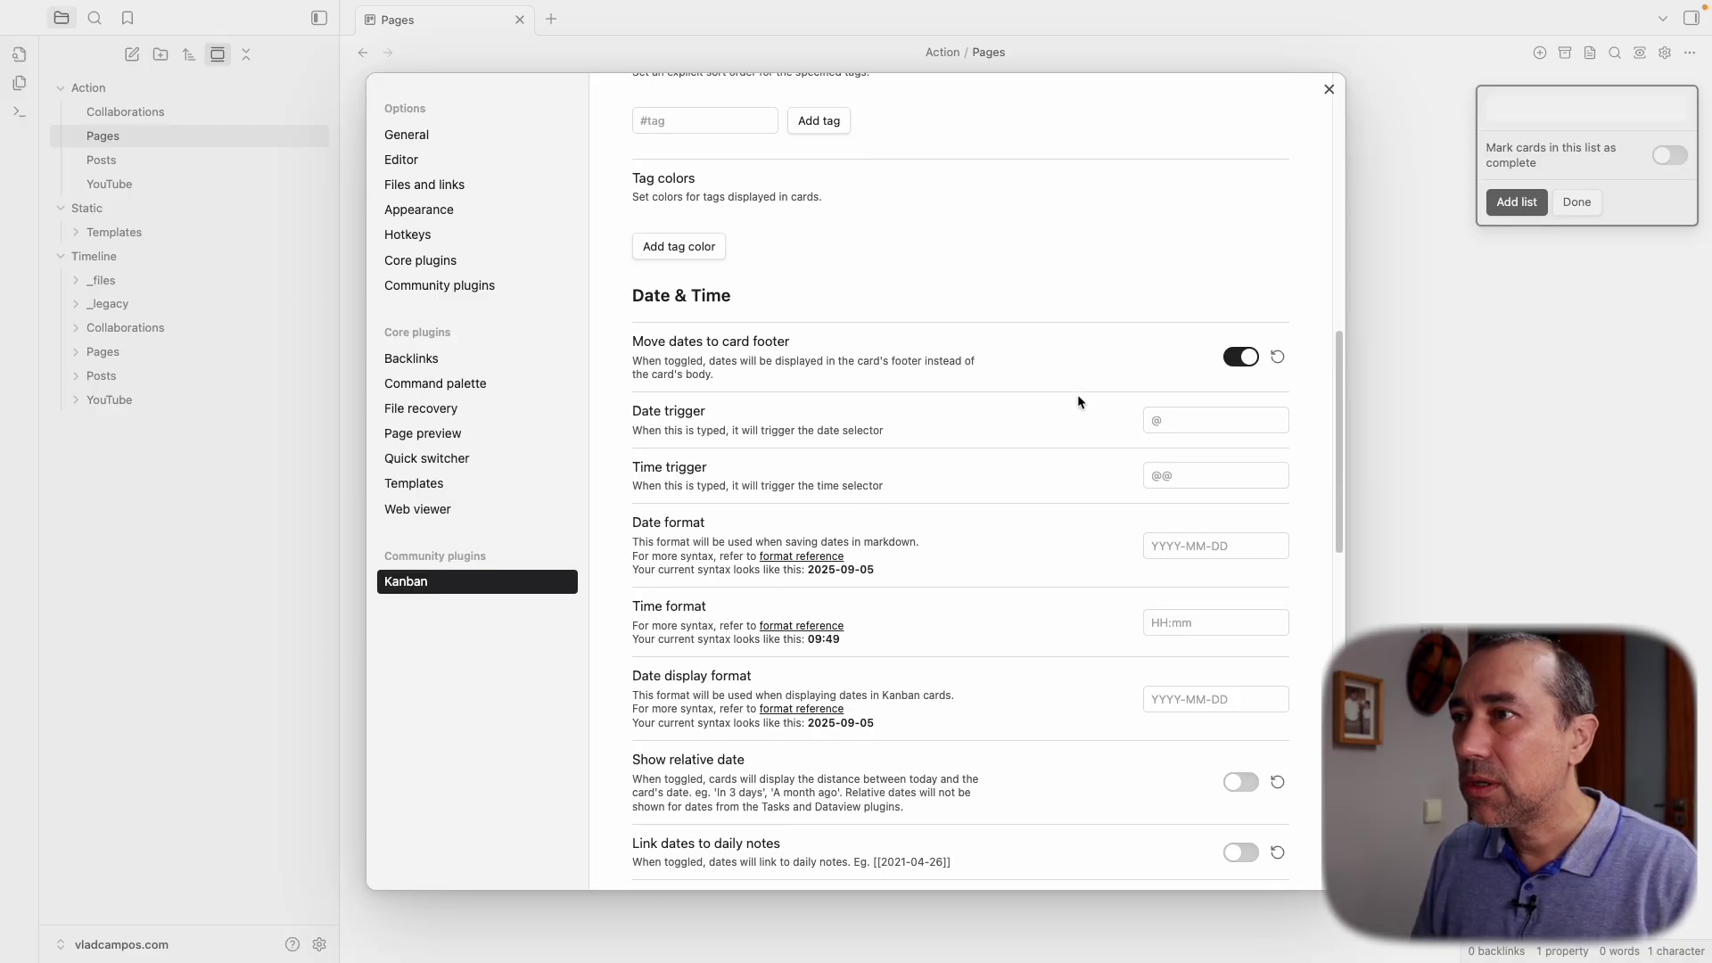
{"action": "scroll", "coordinate": [1078, 392], "scroll_direction": "up", "scroll_amount": 1}
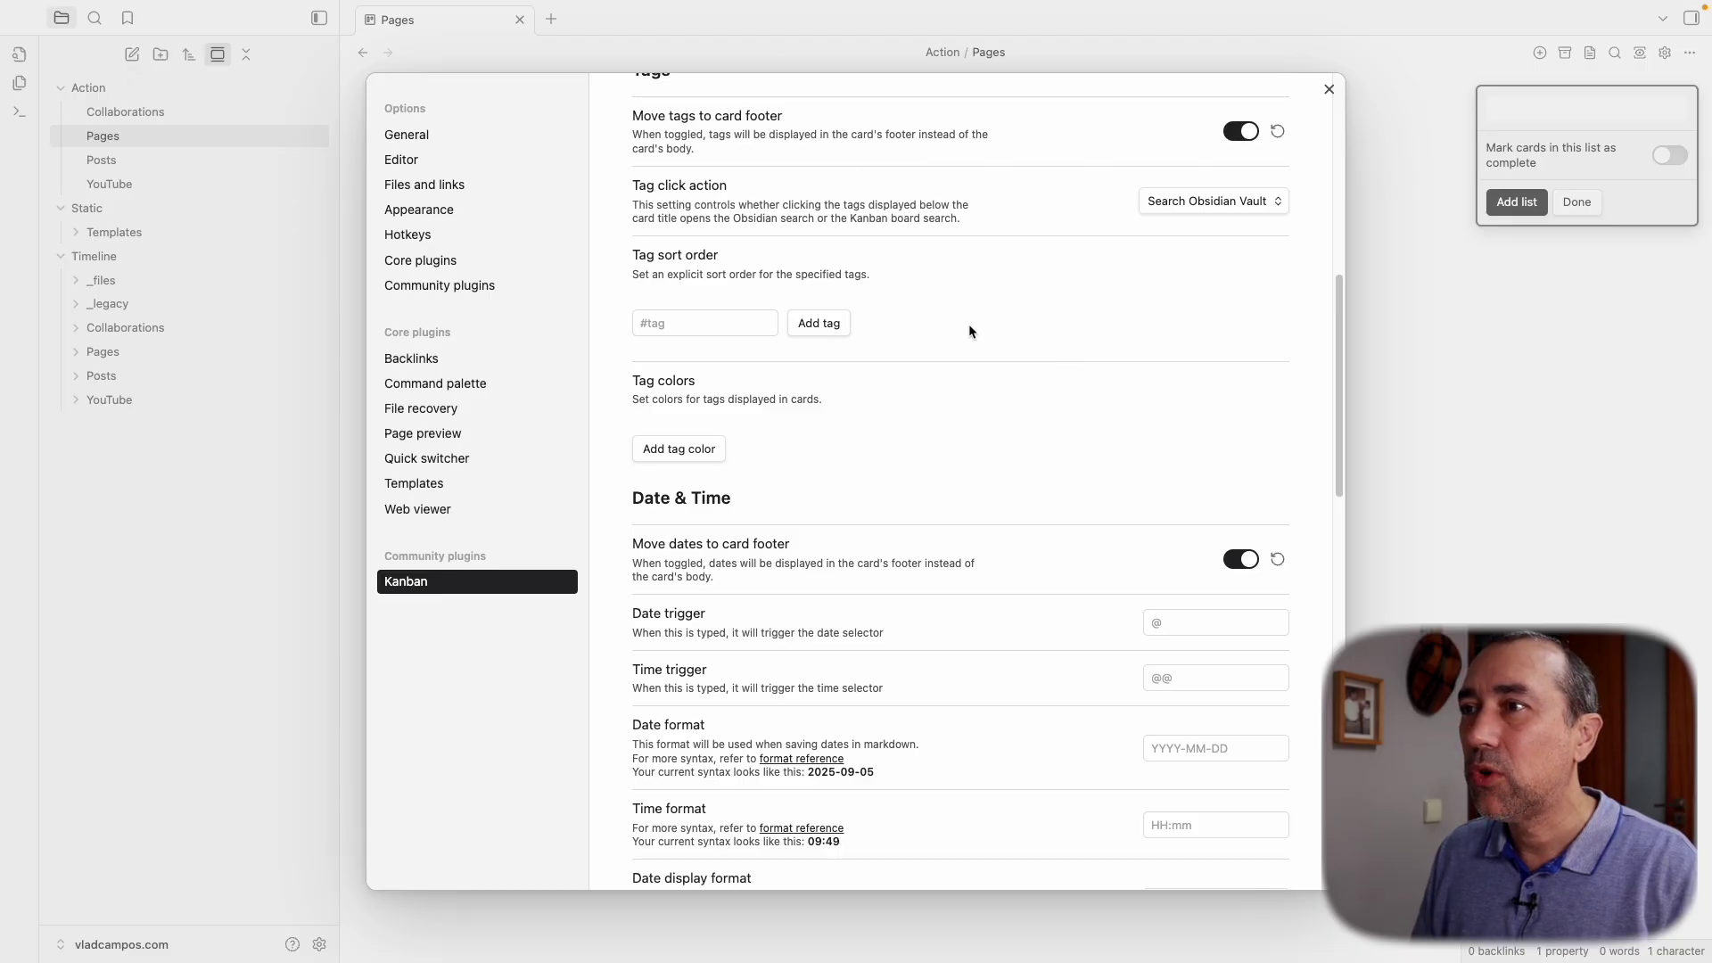
Set the tag click action to Search Kanban Board and close the settings
{"action": "scroll", "coordinate": [1008, 357], "scroll_direction": "up", "scroll_amount": 3}
{"action": "scroll", "coordinate": [1010, 365], "scroll_direction": "up", "scroll_amount": 1}
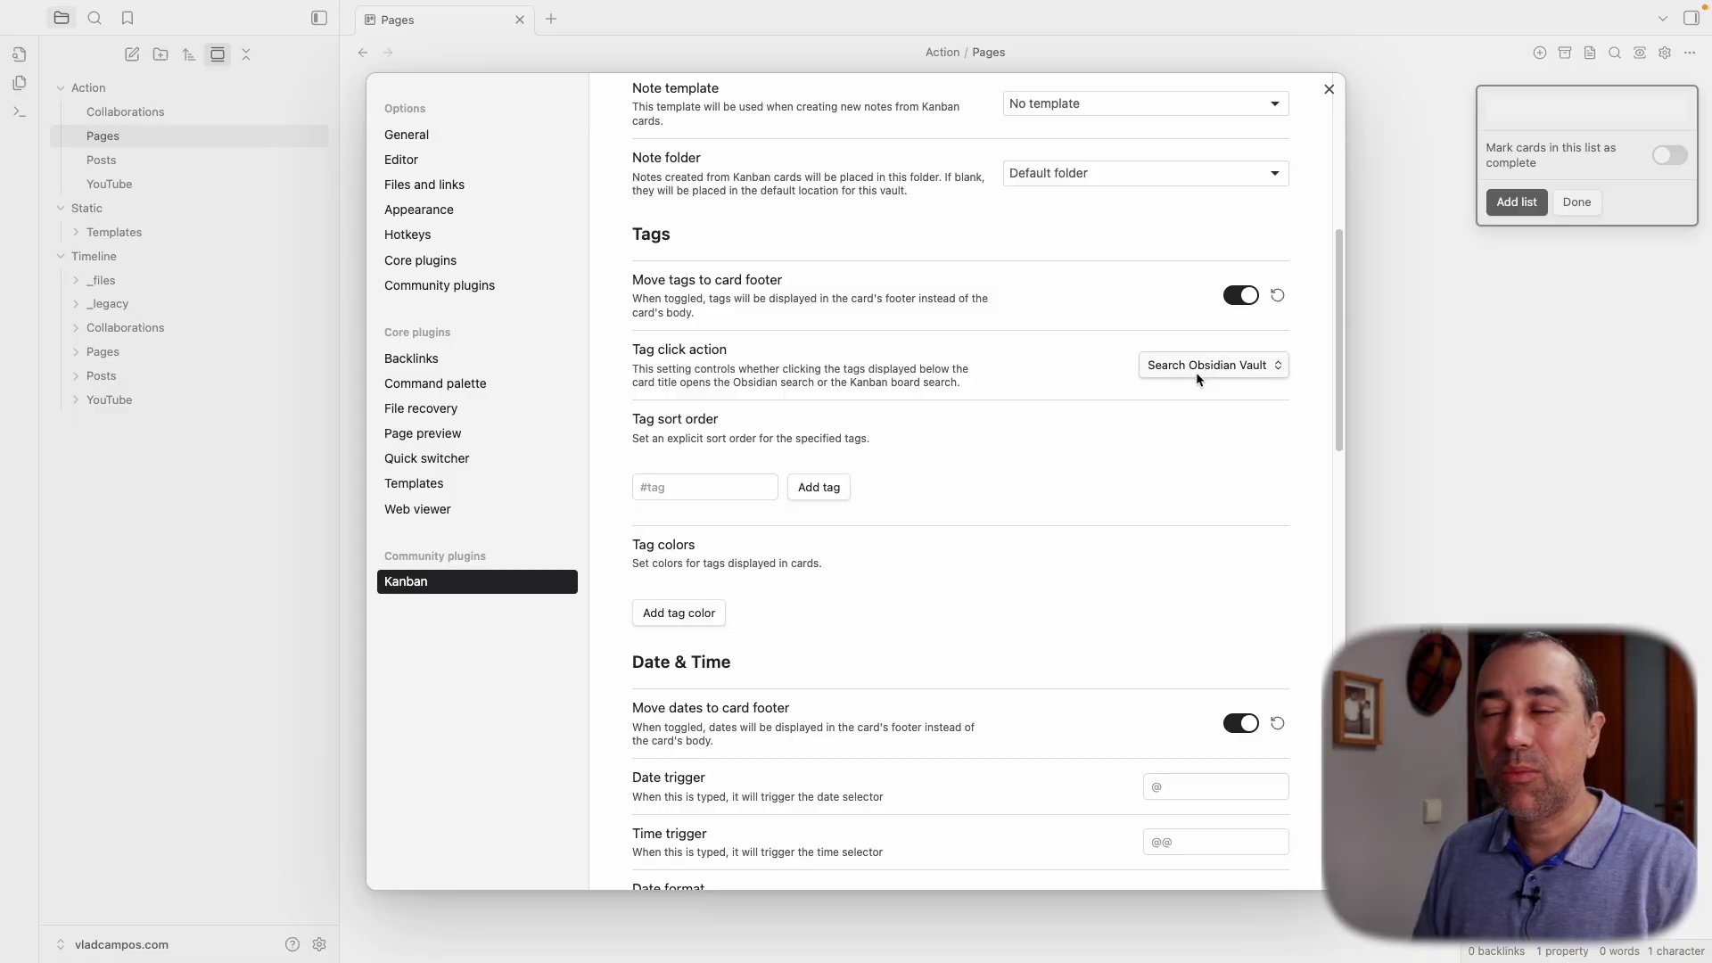
{"action": "left_click", "coordinate": [1201, 371]}
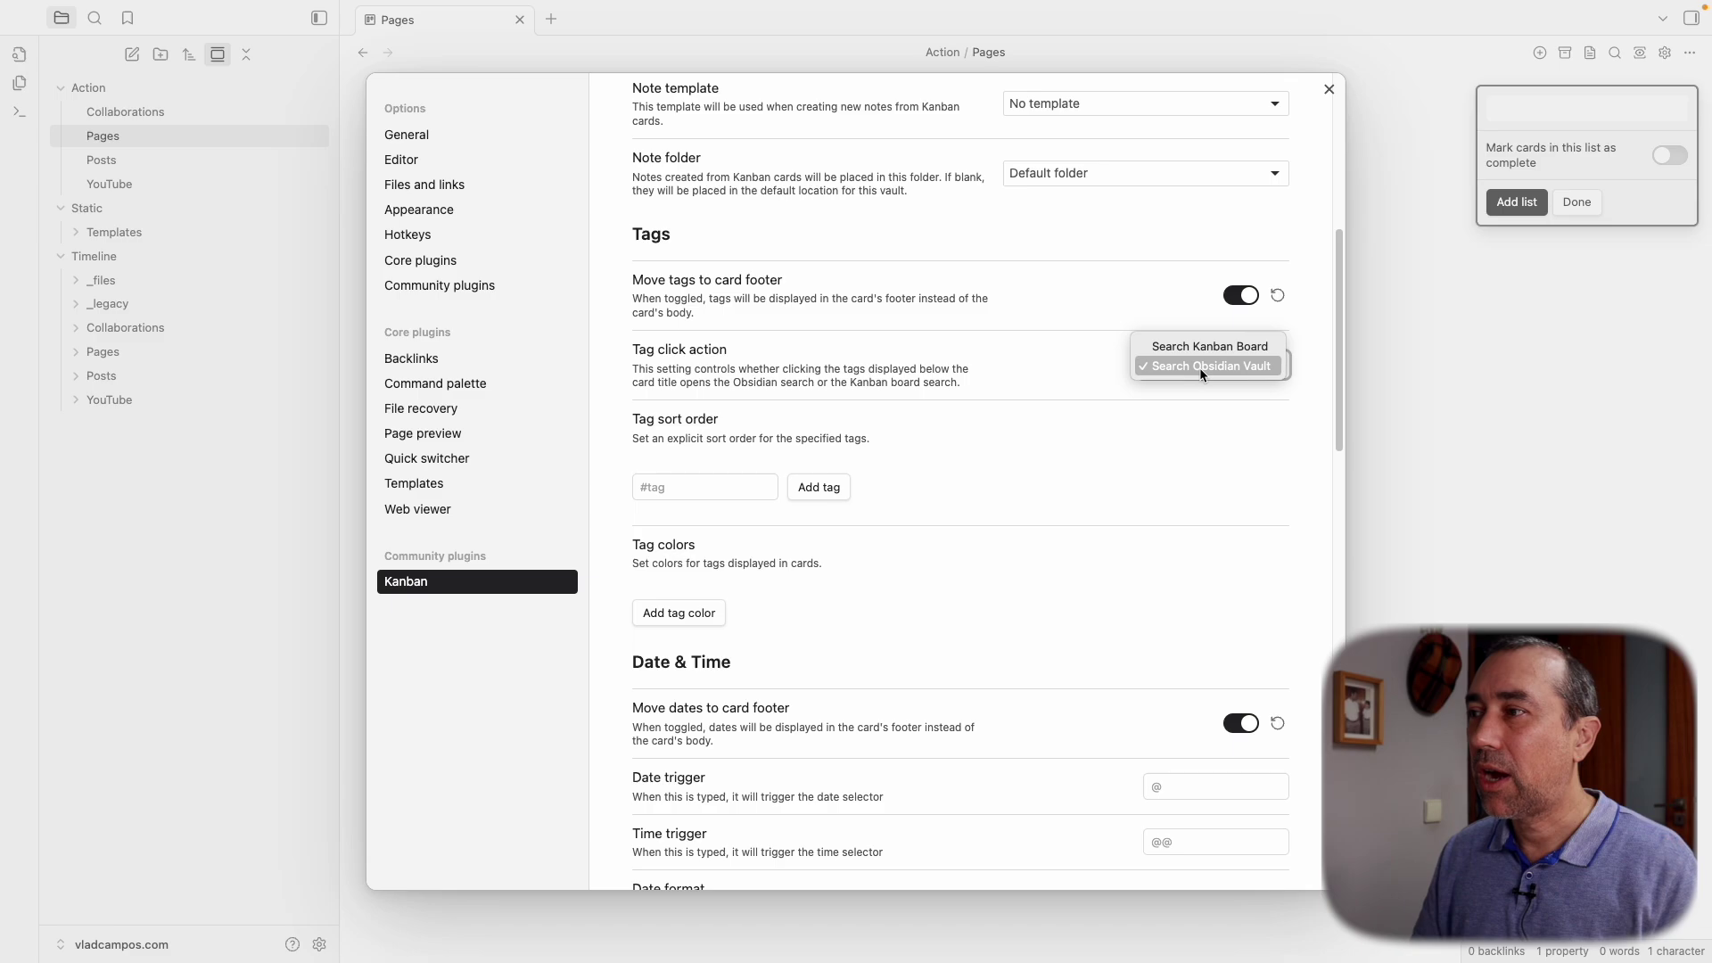
{"action": "left_click", "coordinate": [1200, 340]}
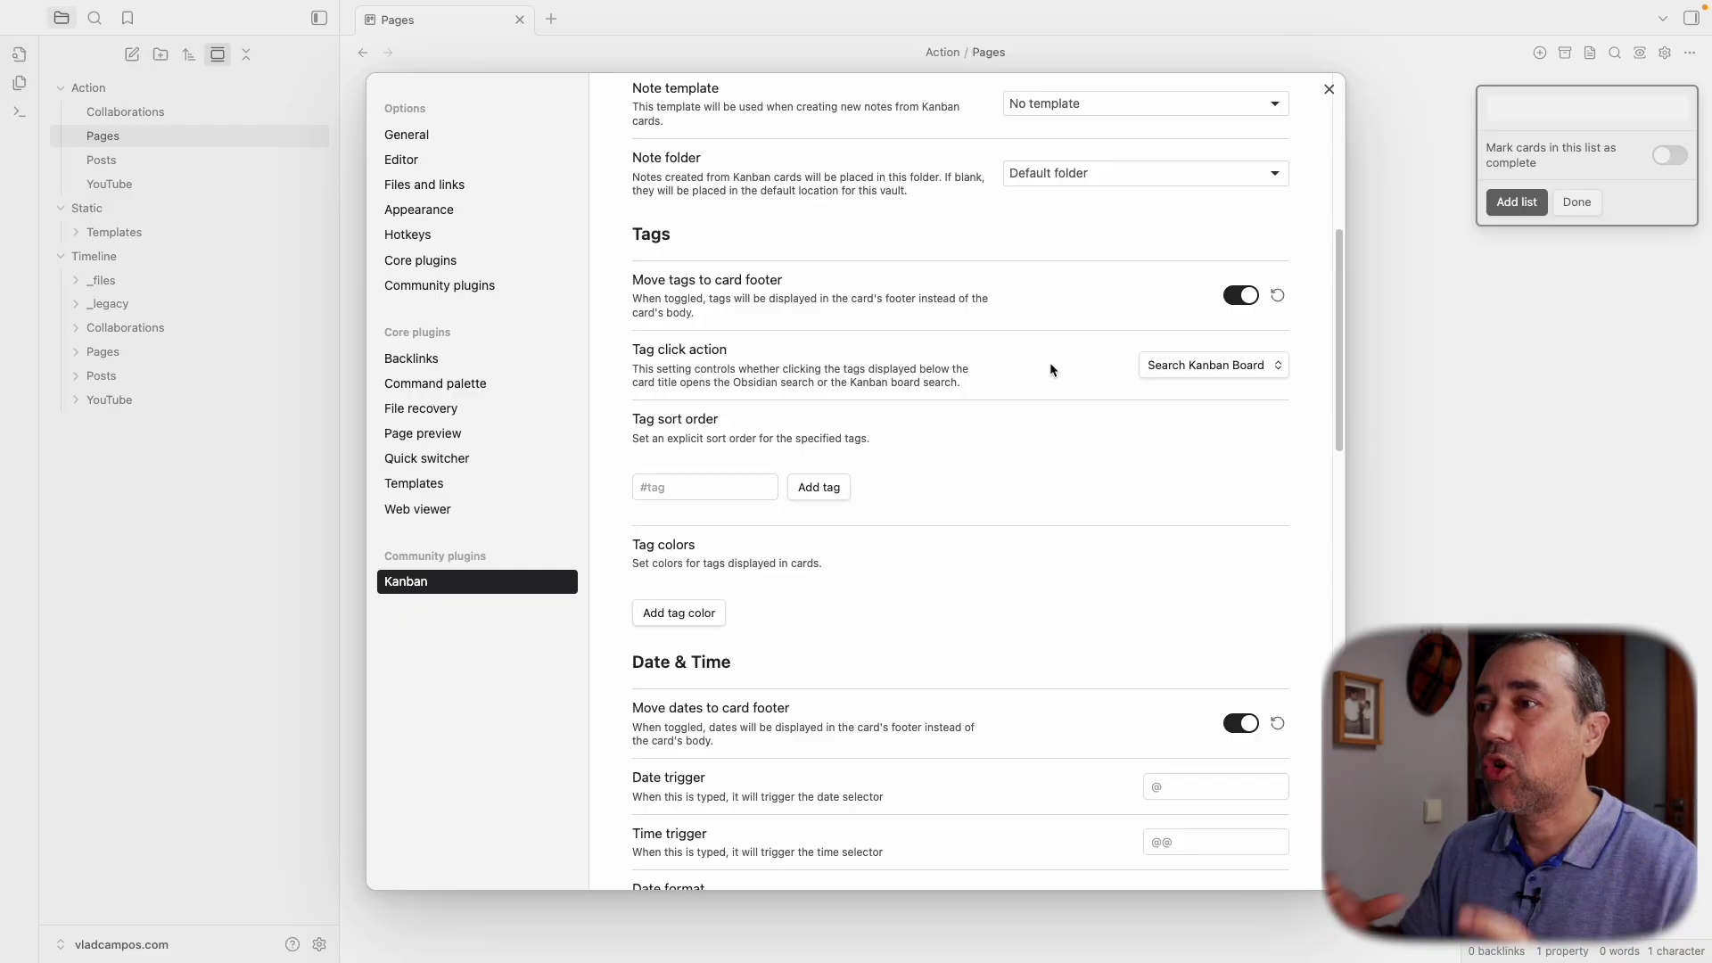
{"action": "scroll", "coordinate": [1098, 388], "scroll_direction": "up", "scroll_amount": 6}
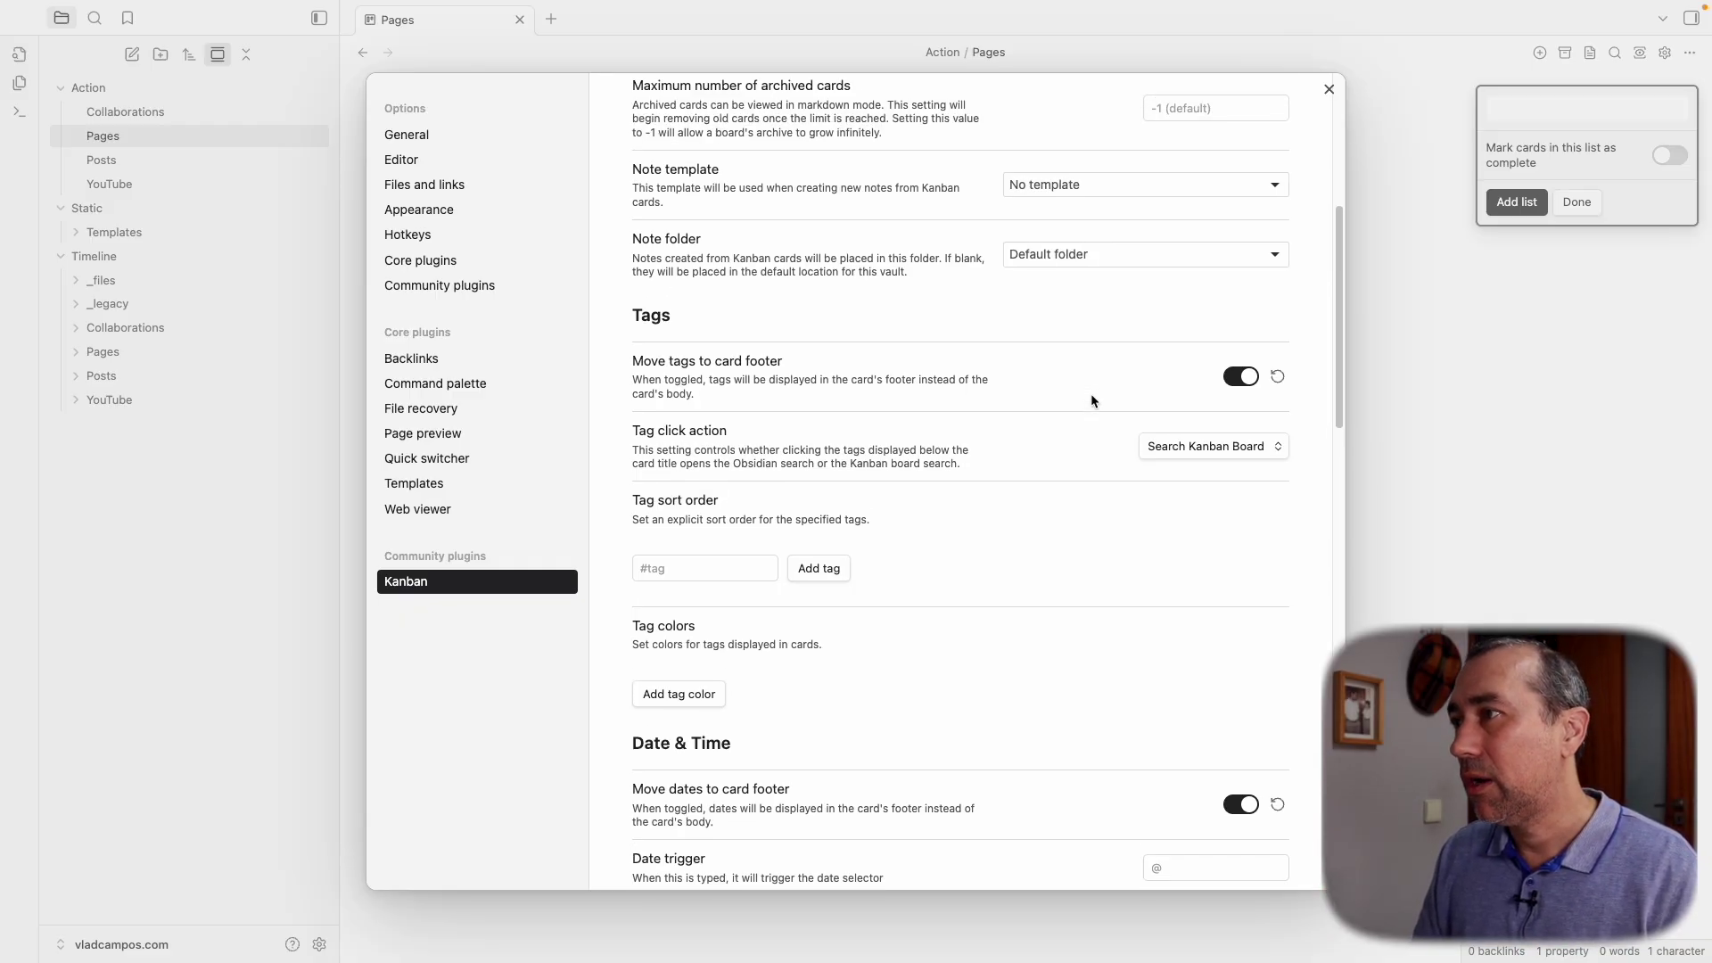
{"action": "left_click", "coordinate": [1329, 90]}
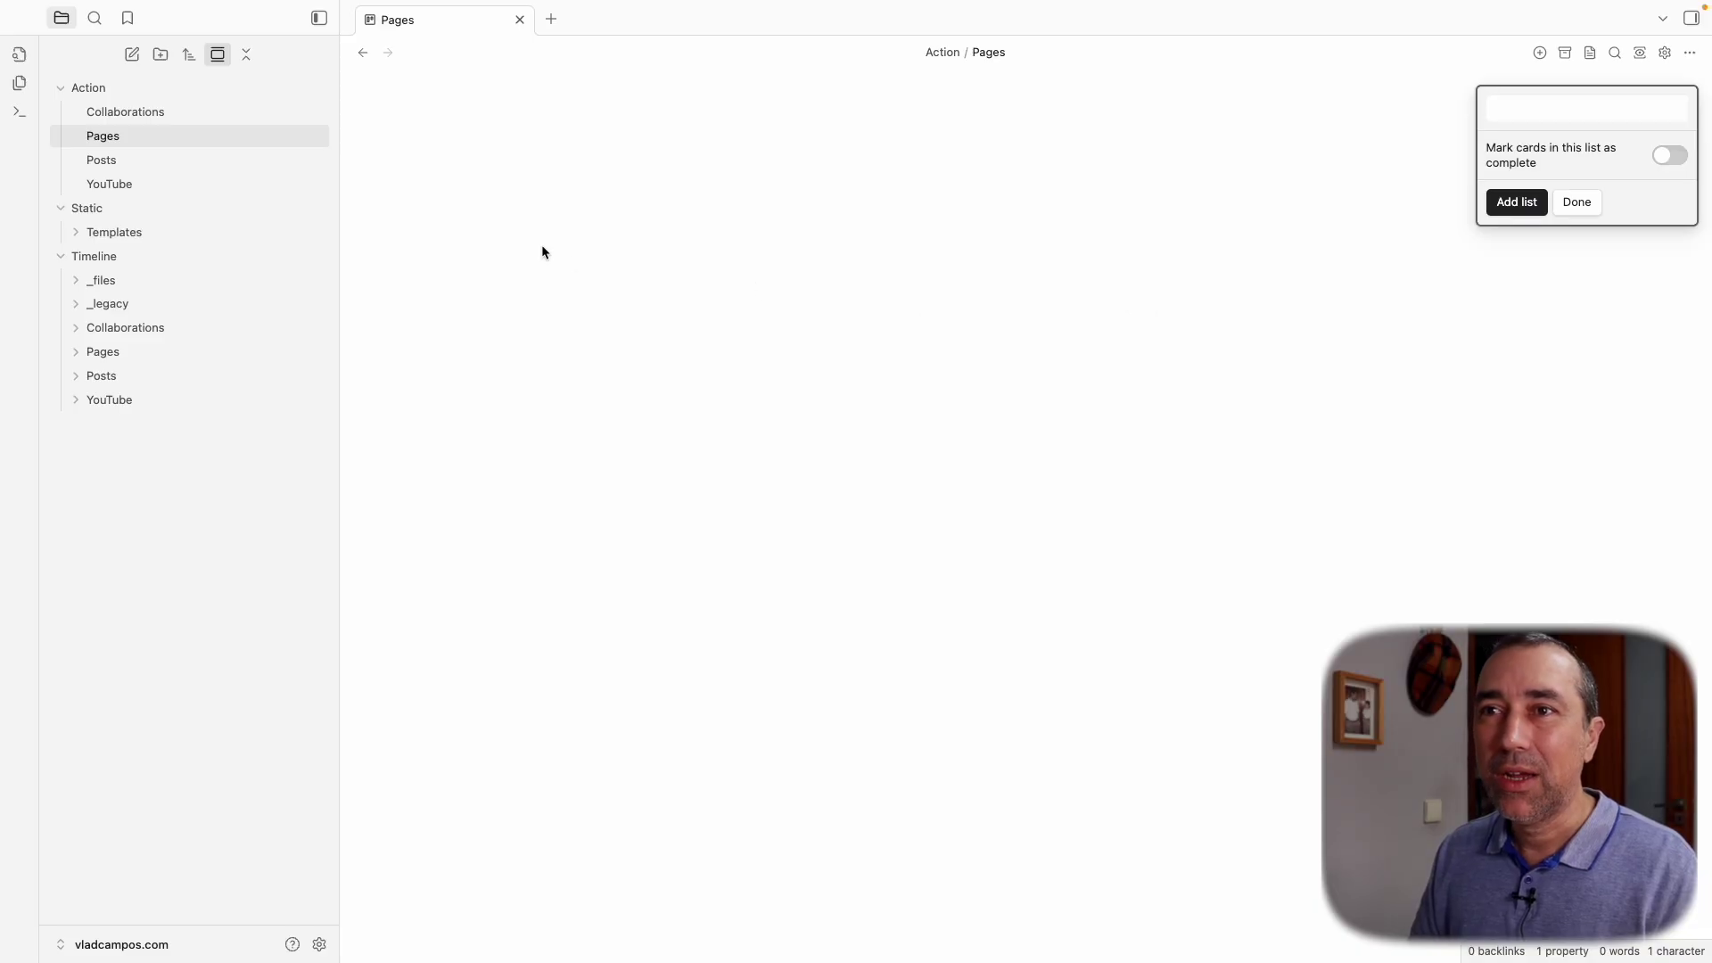
Open the Posts board in Action and add the lists Ideas, Write, Edit and Publish
{"action": "left_click", "coordinate": [153, 157]}
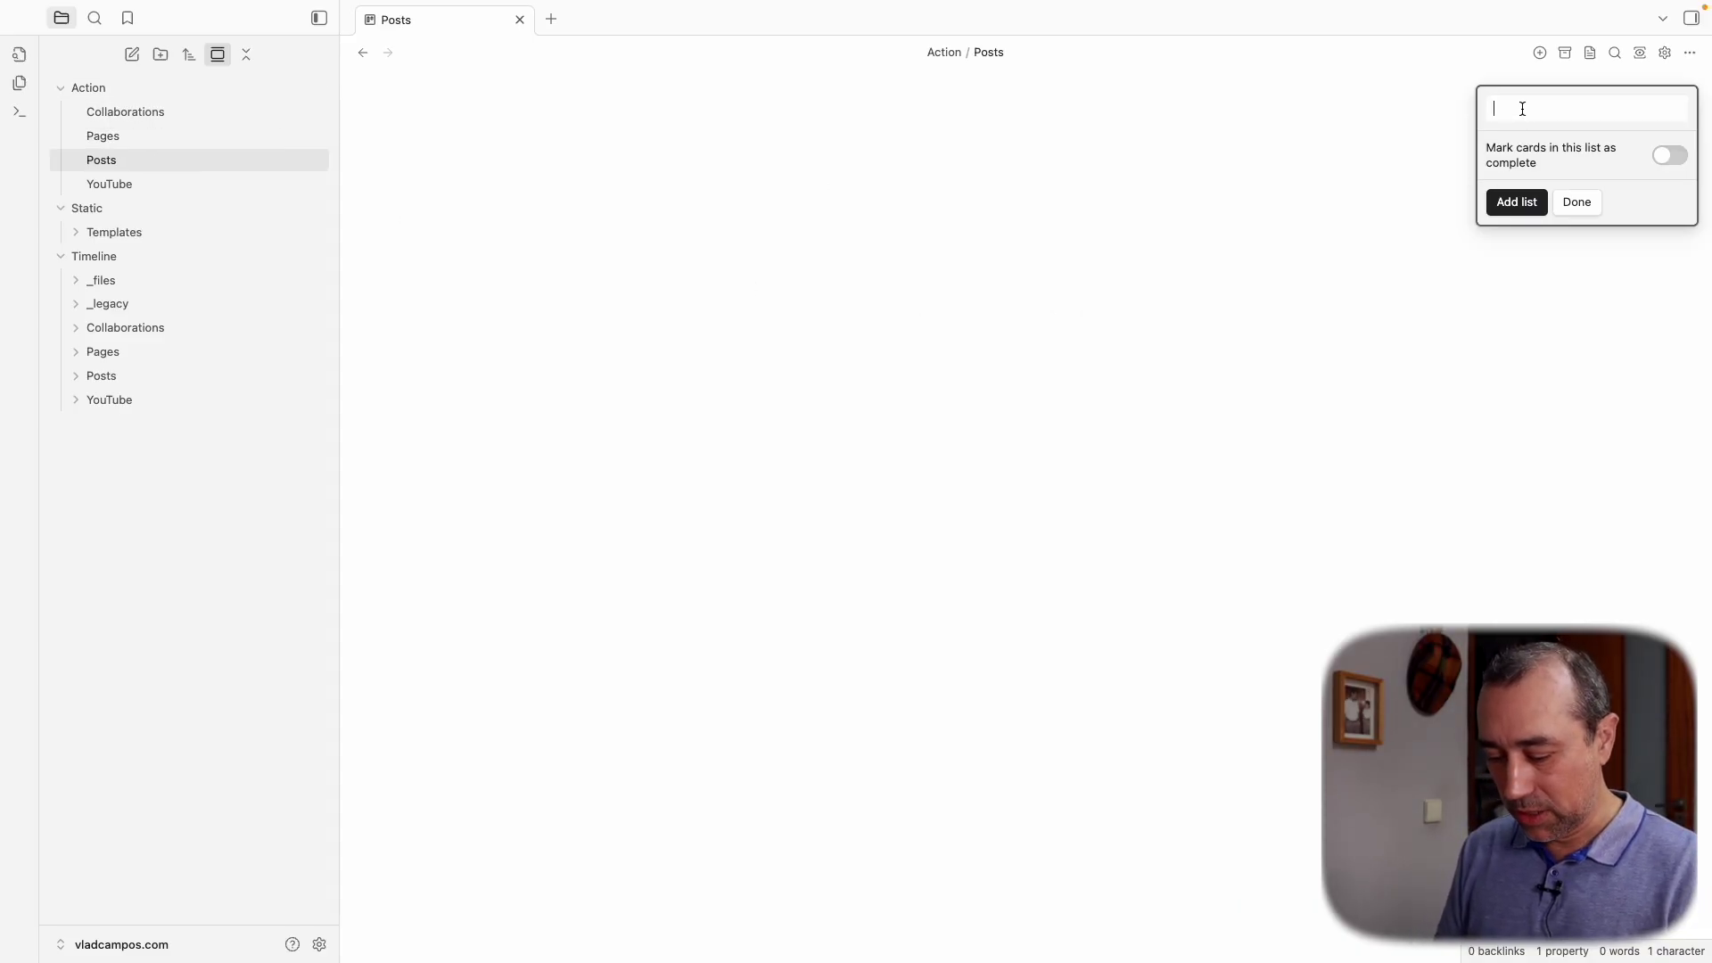
{"action": "key", "text": "Return"}
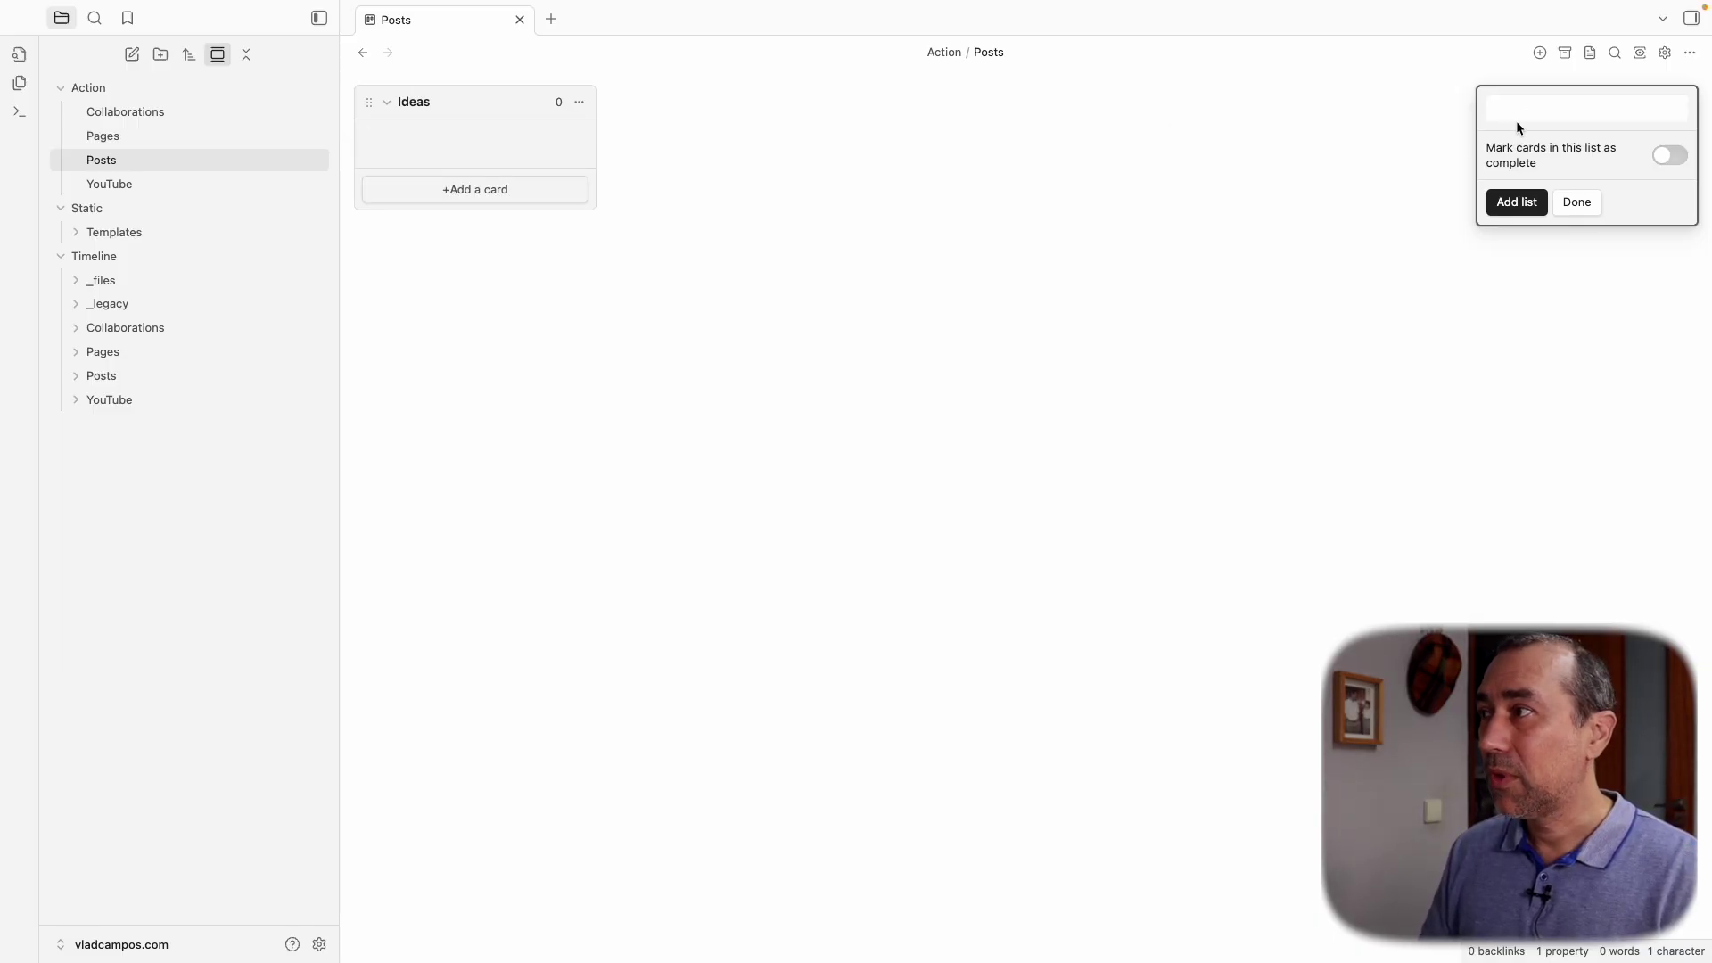
{"action": "type", "text": "Wr"}
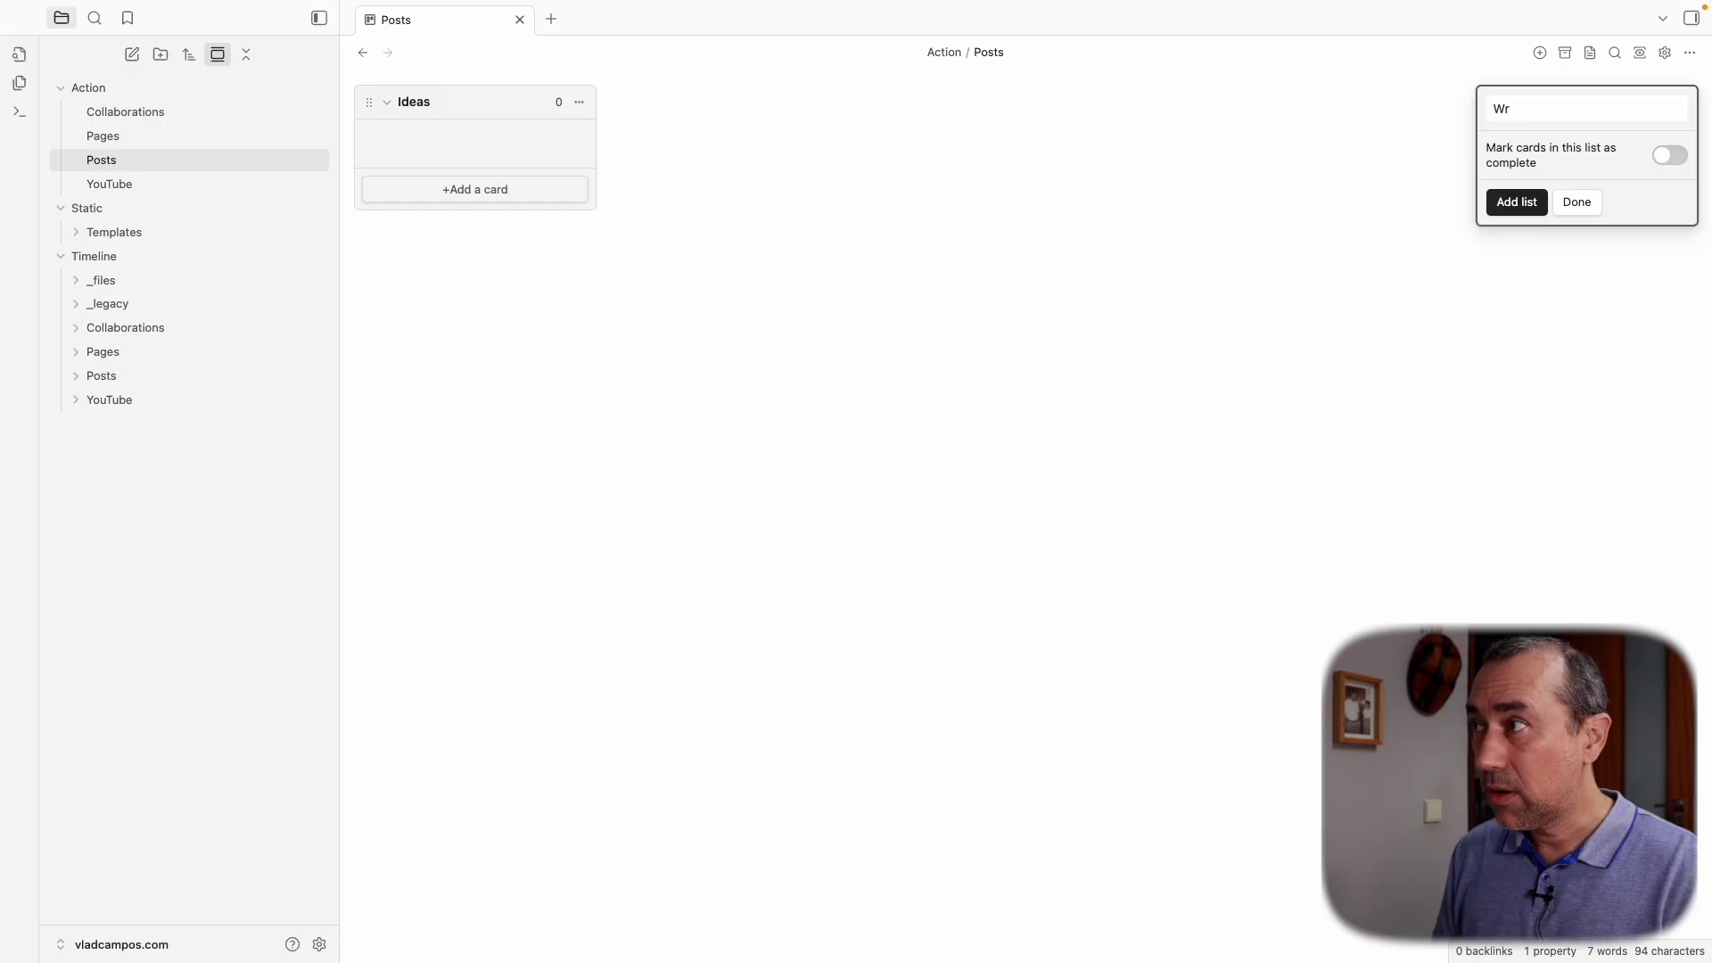
{"action": "type", "text": "ite"}
{"action": "key", "text": "Return"}
{"action": "type", "text": "Edit"}
{"action": "key", "text": "Return"}
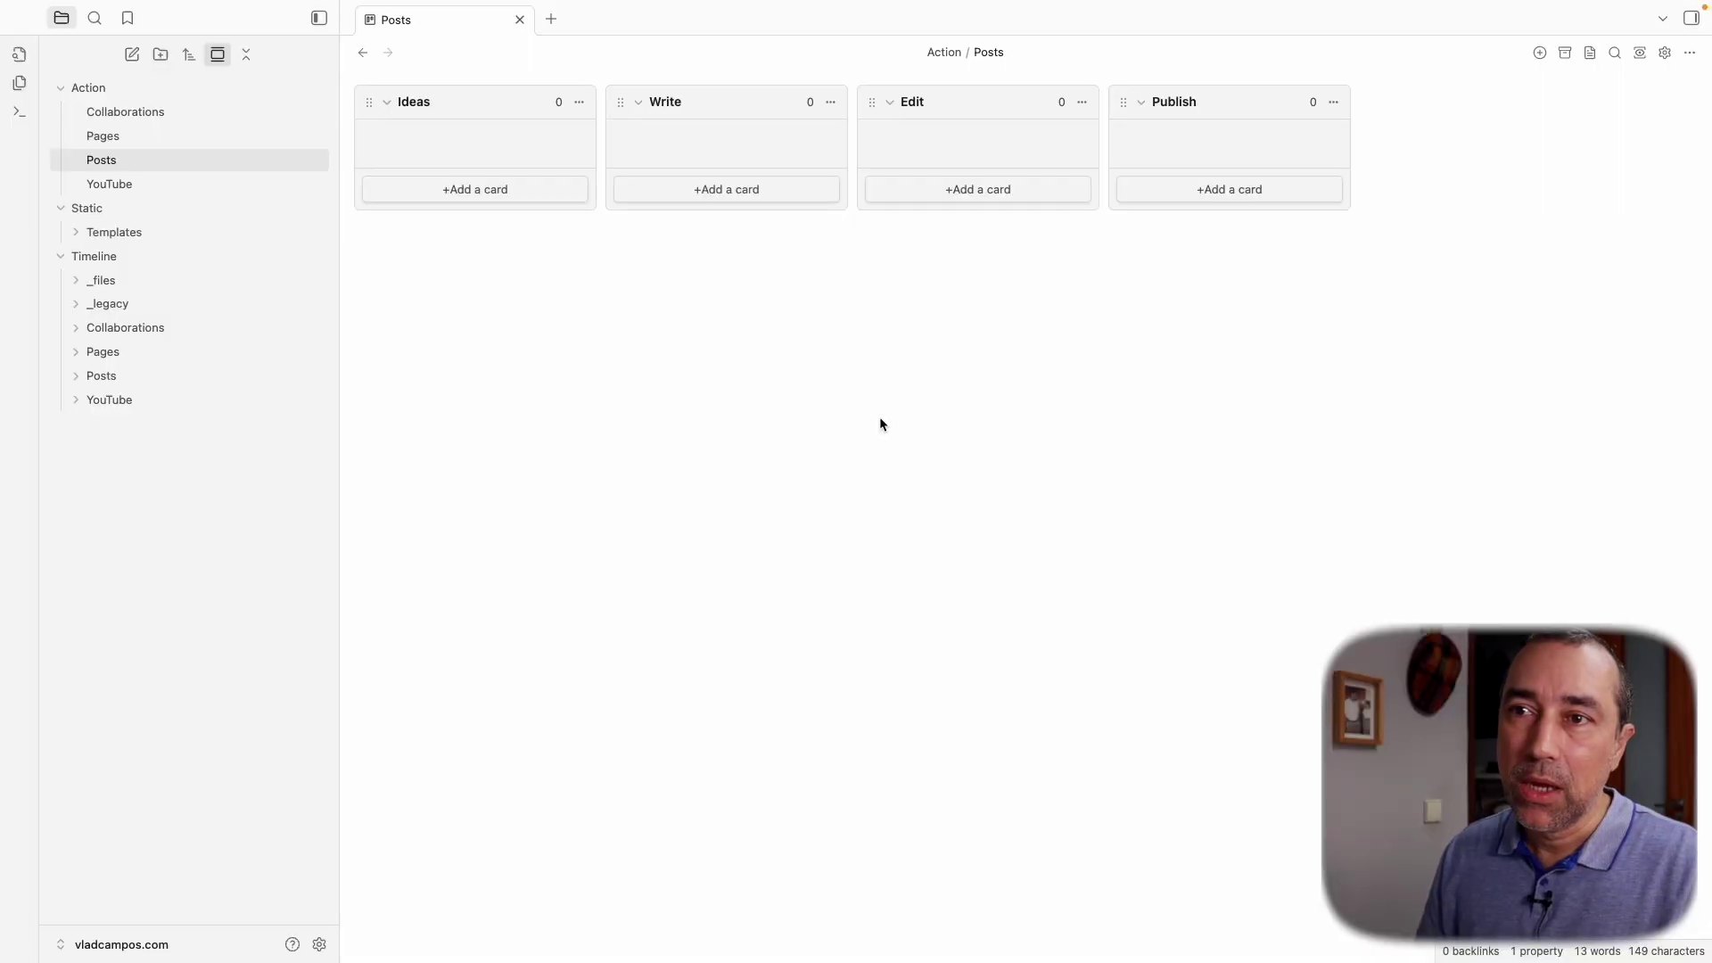
Create a new note named Posts in the Templates folder
{"action": "right_click", "coordinate": [114, 234]}
{"action": "left_click", "coordinate": [130, 237]}
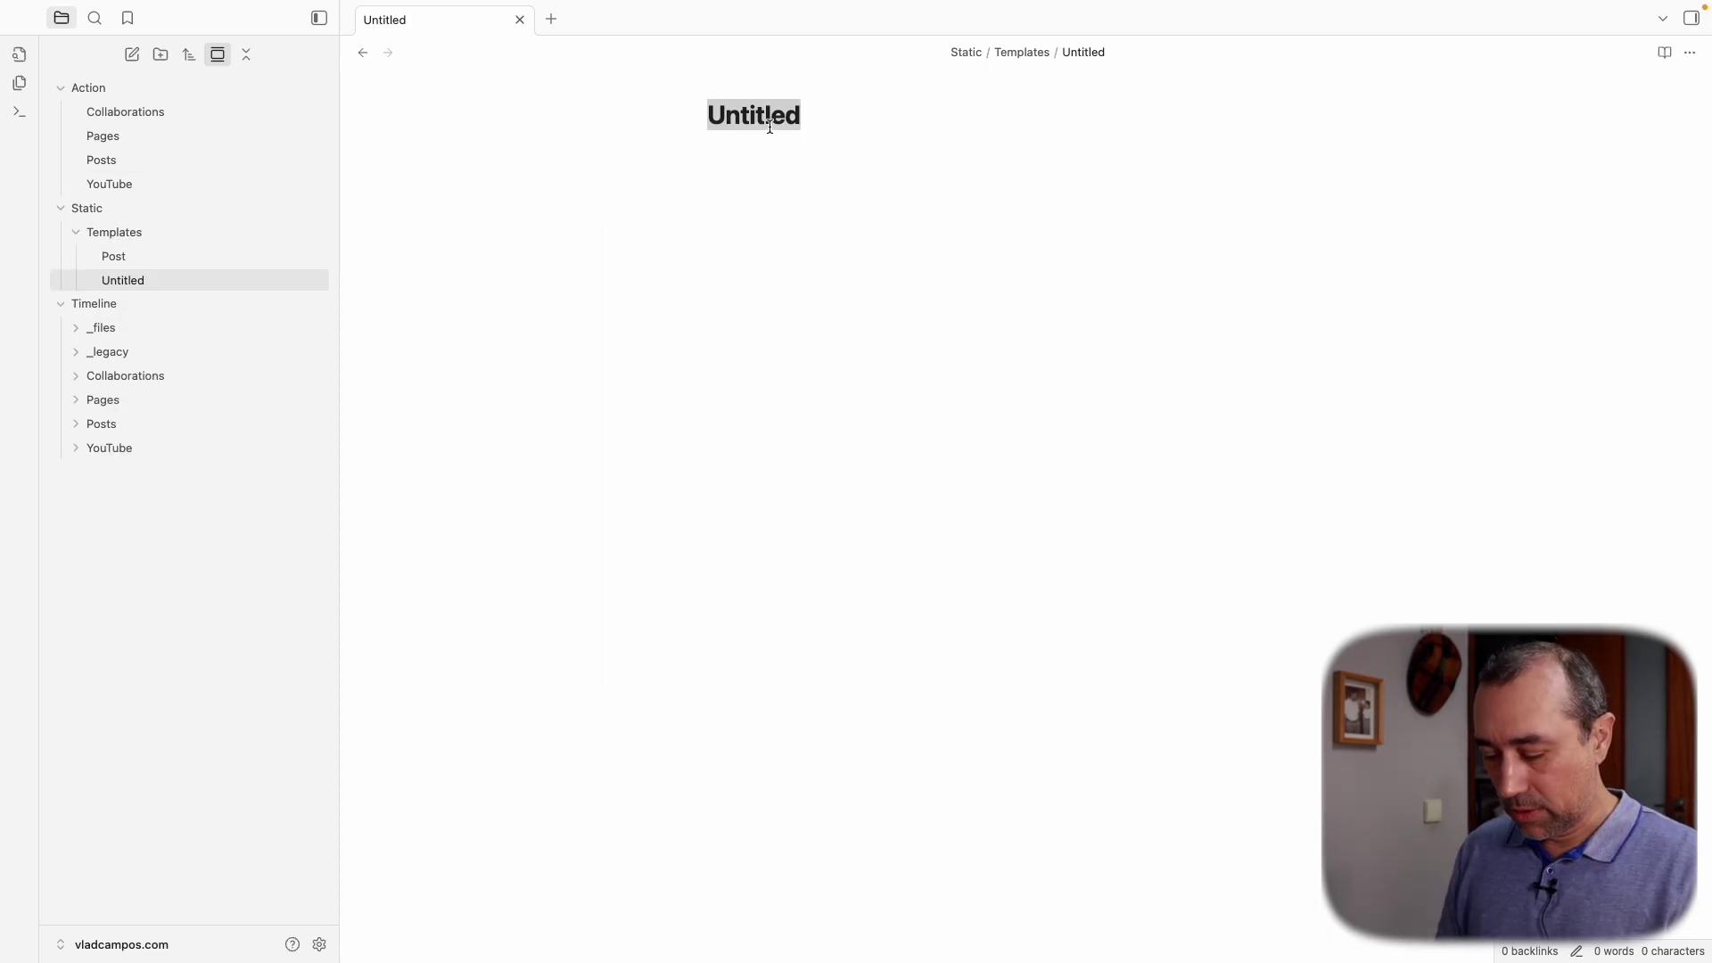
{"action": "type", "text": "P"}
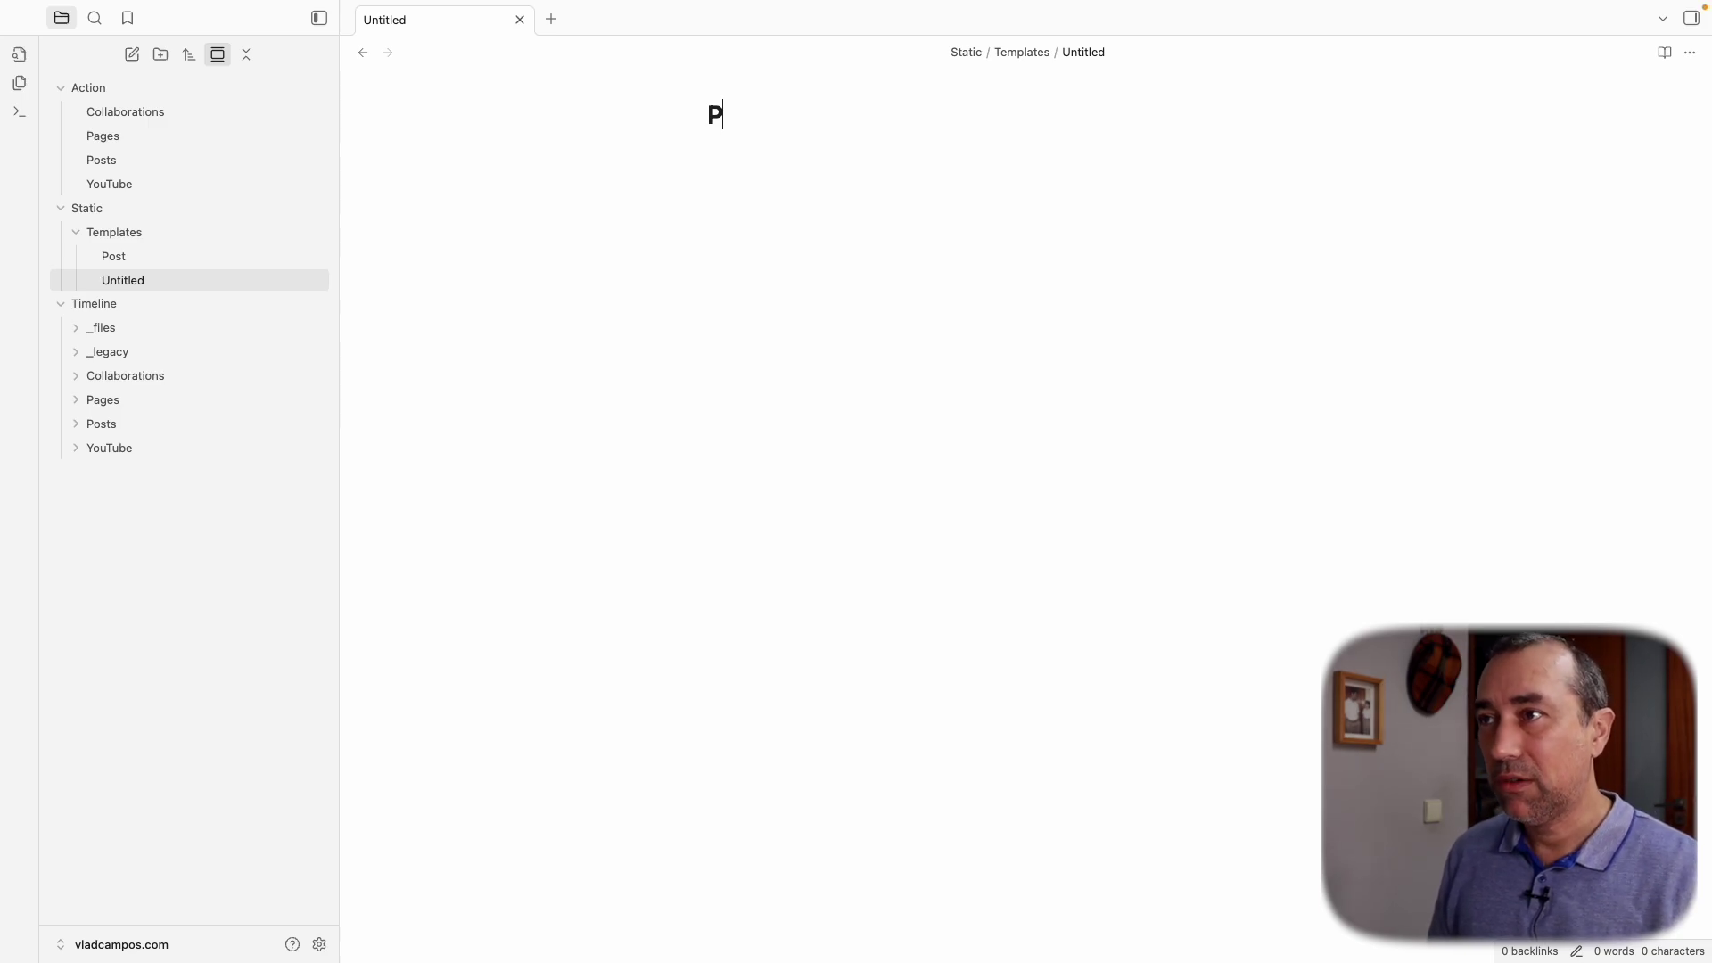
{"action": "type", "text": "osts"}
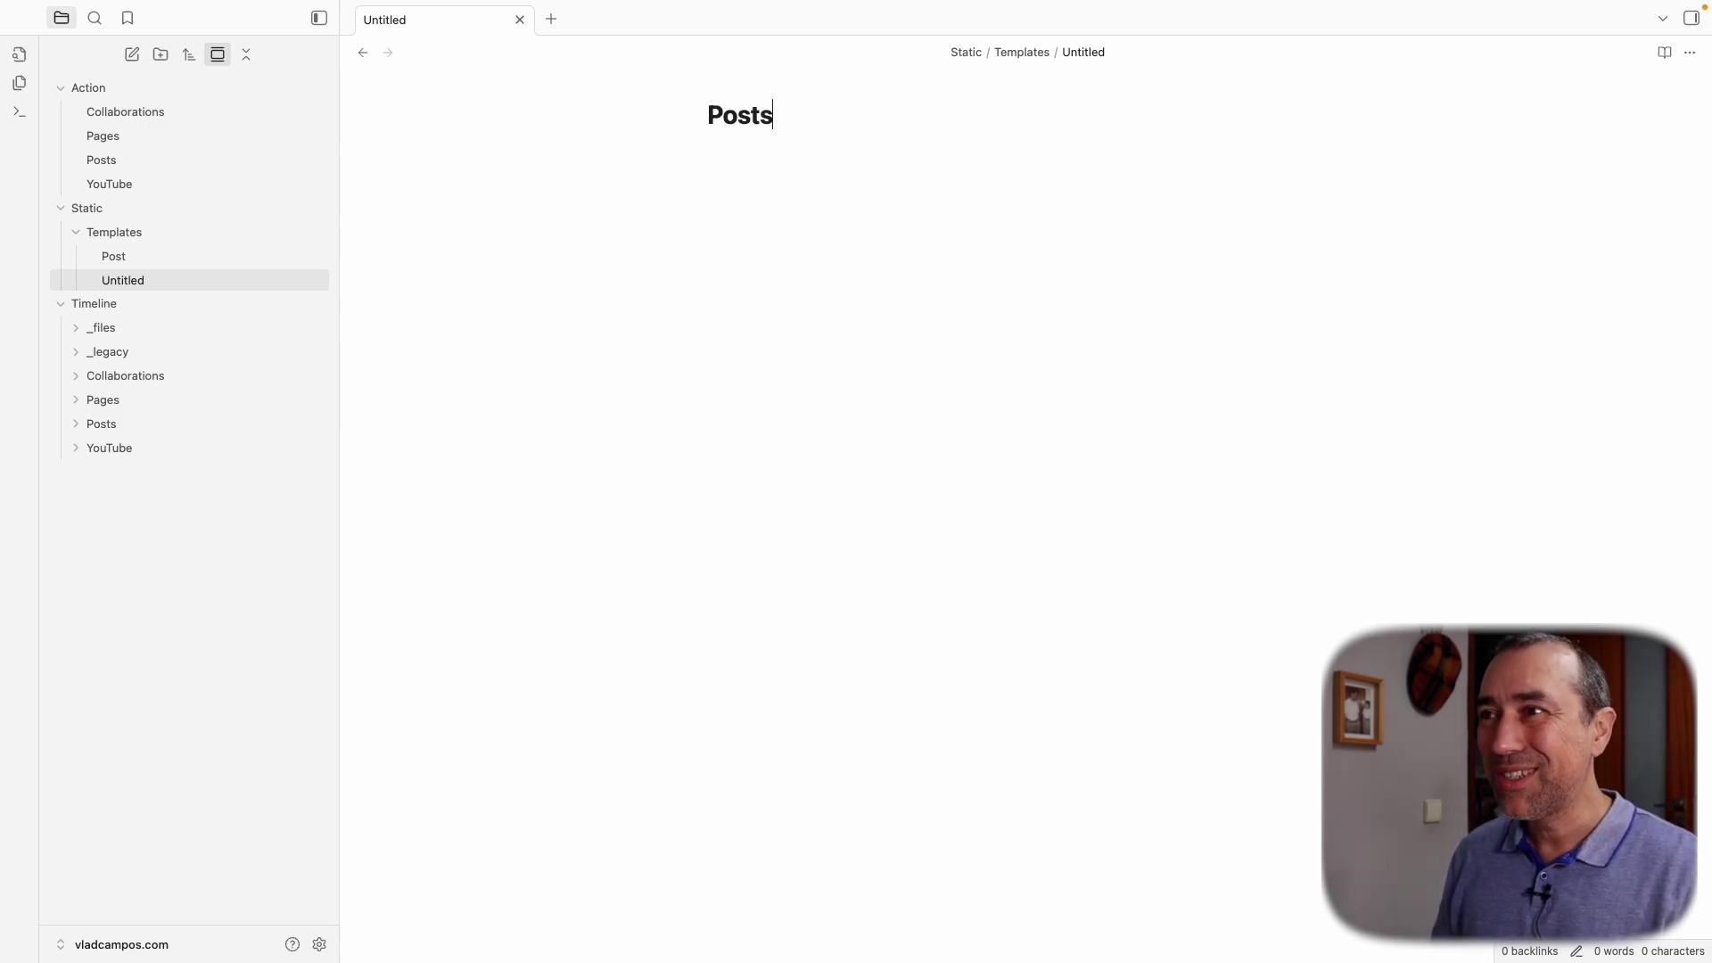
{"action": "key", "text": "Return"}
Add title and url properties to the Posts template
{"action": "key", "text": "super+semicolon"}
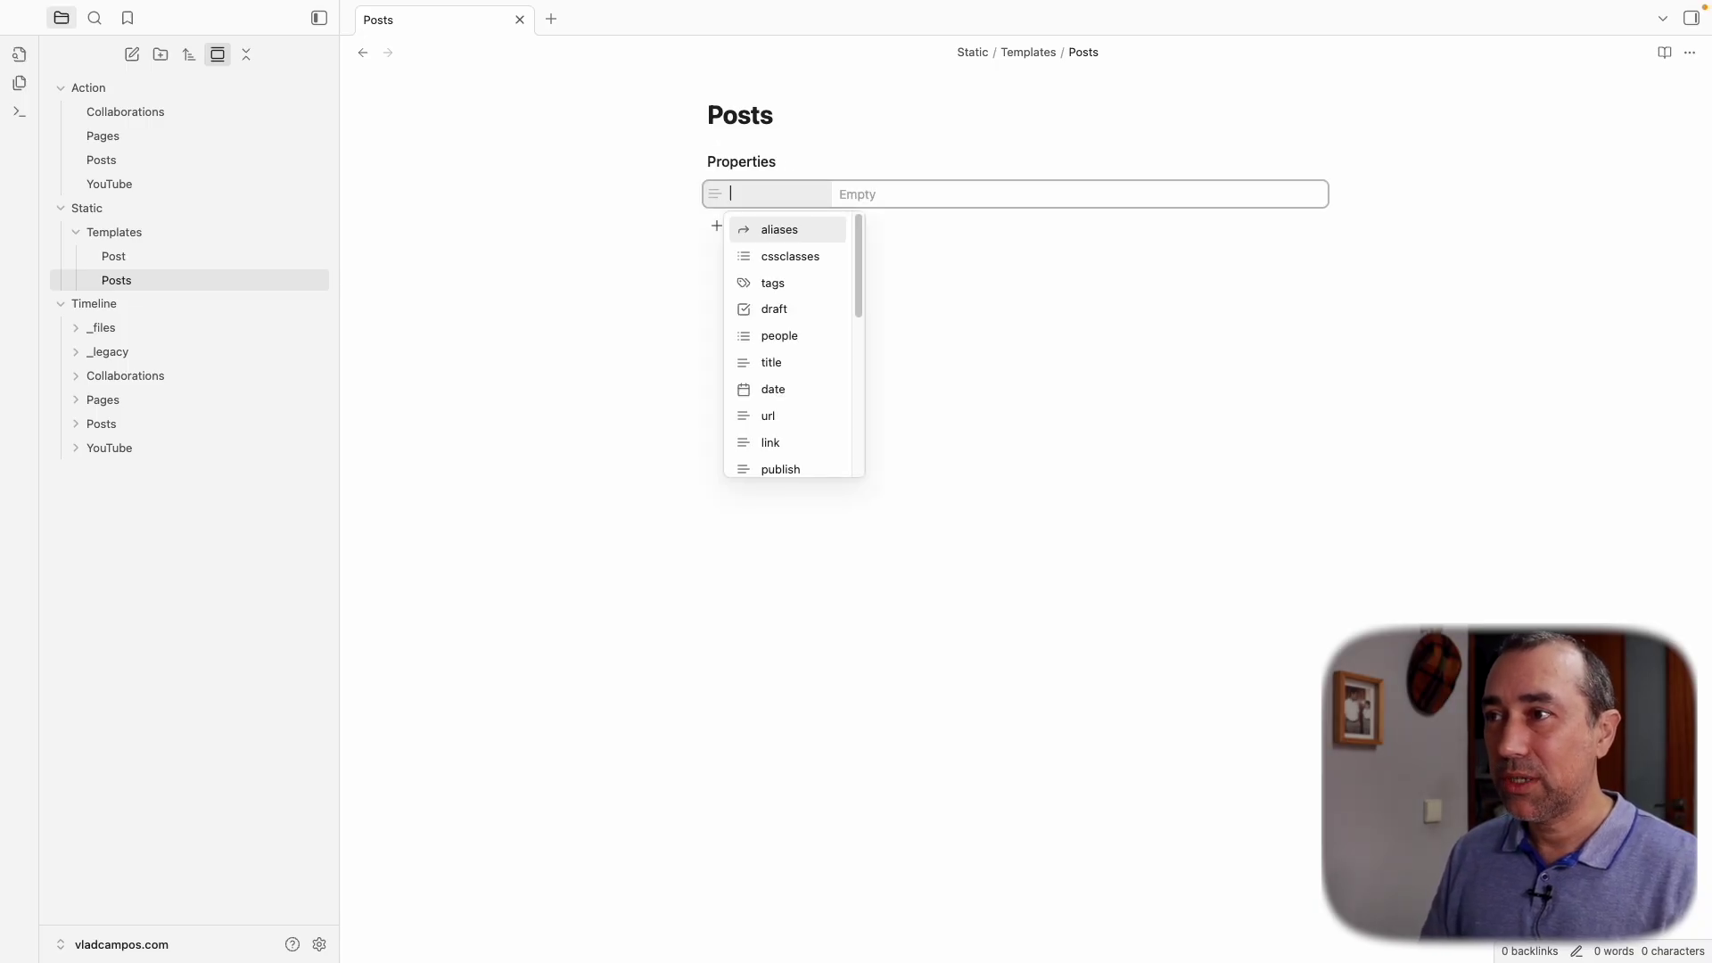
{"action": "type", "text": "title"}
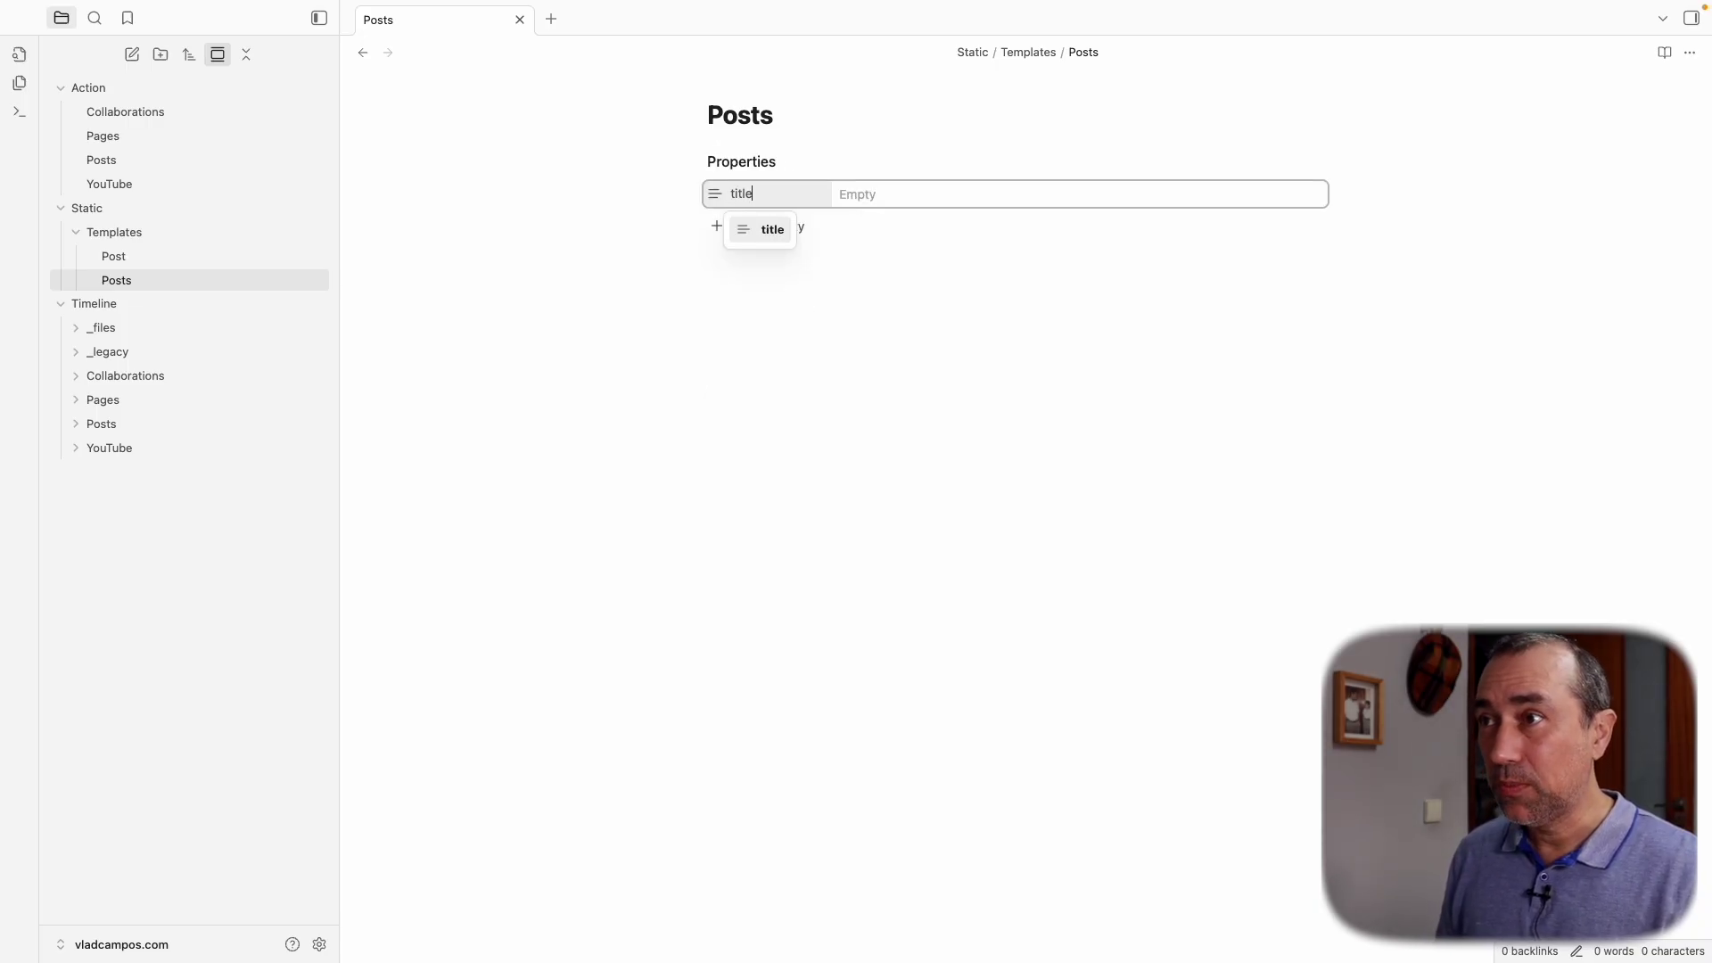
{"action": "key", "text": "Return"}
{"action": "left_click", "coordinate": [735, 229]}
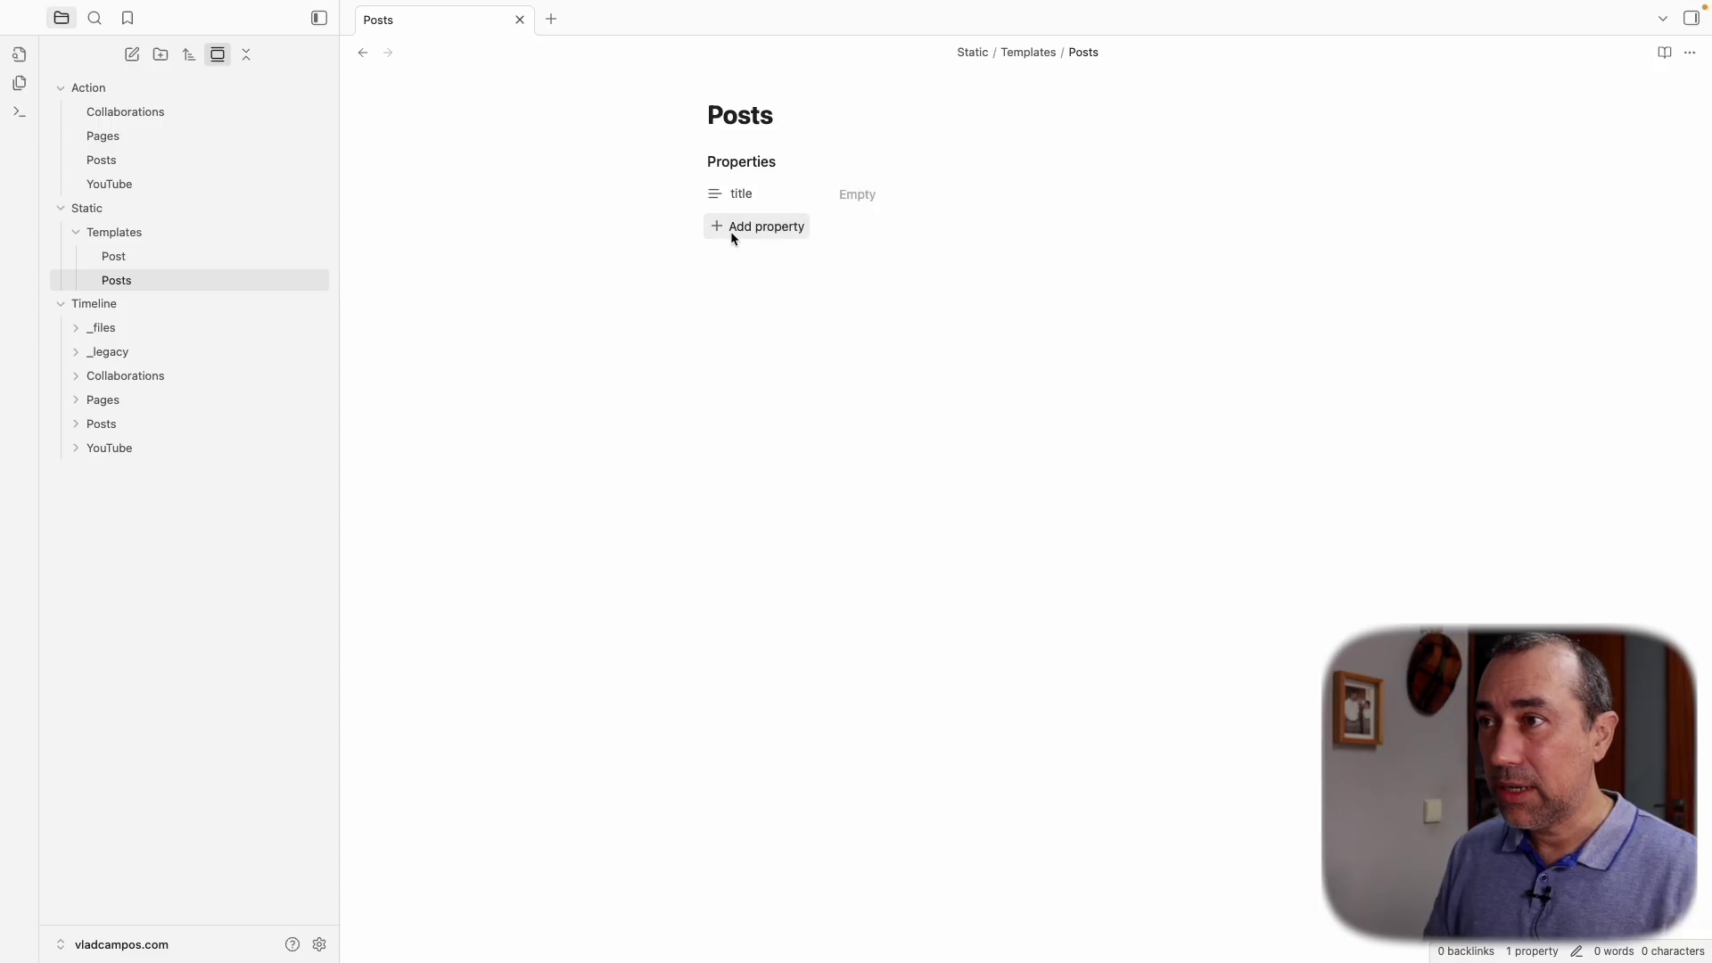
{"action": "type", "text": "url"}
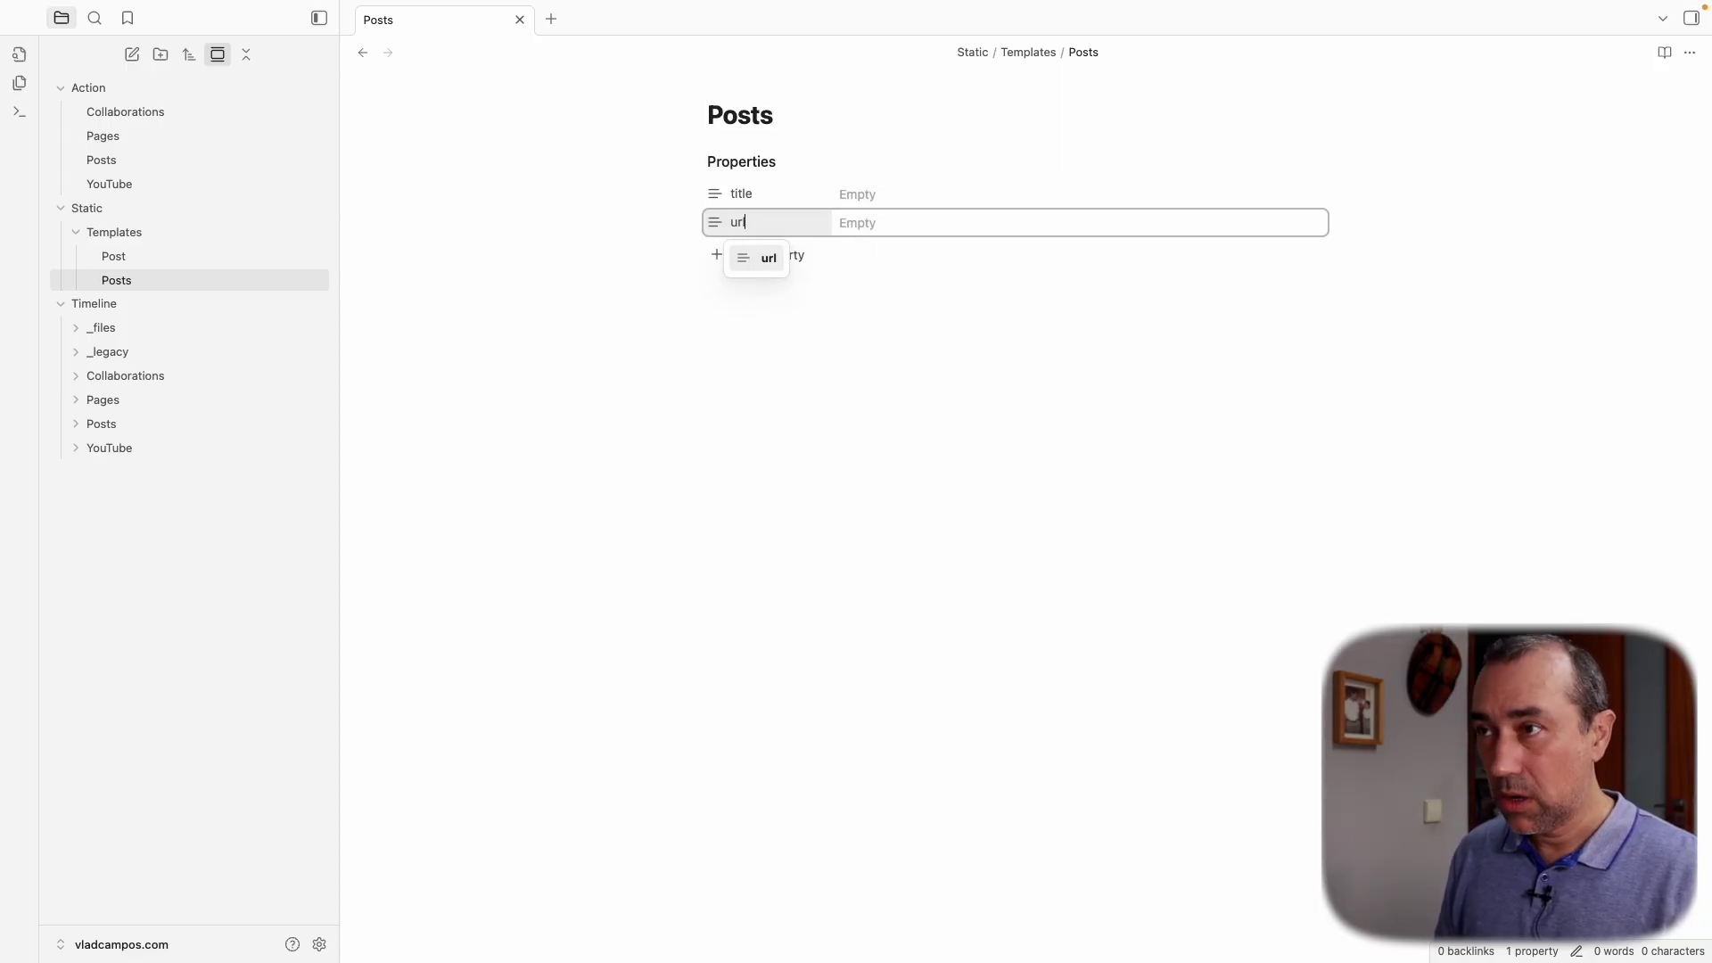
{"action": "key", "text": "Return"}
Add date and tags properties to the Posts template
{"action": "key", "text": "Return"}
{"action": "type", "text": "da"}
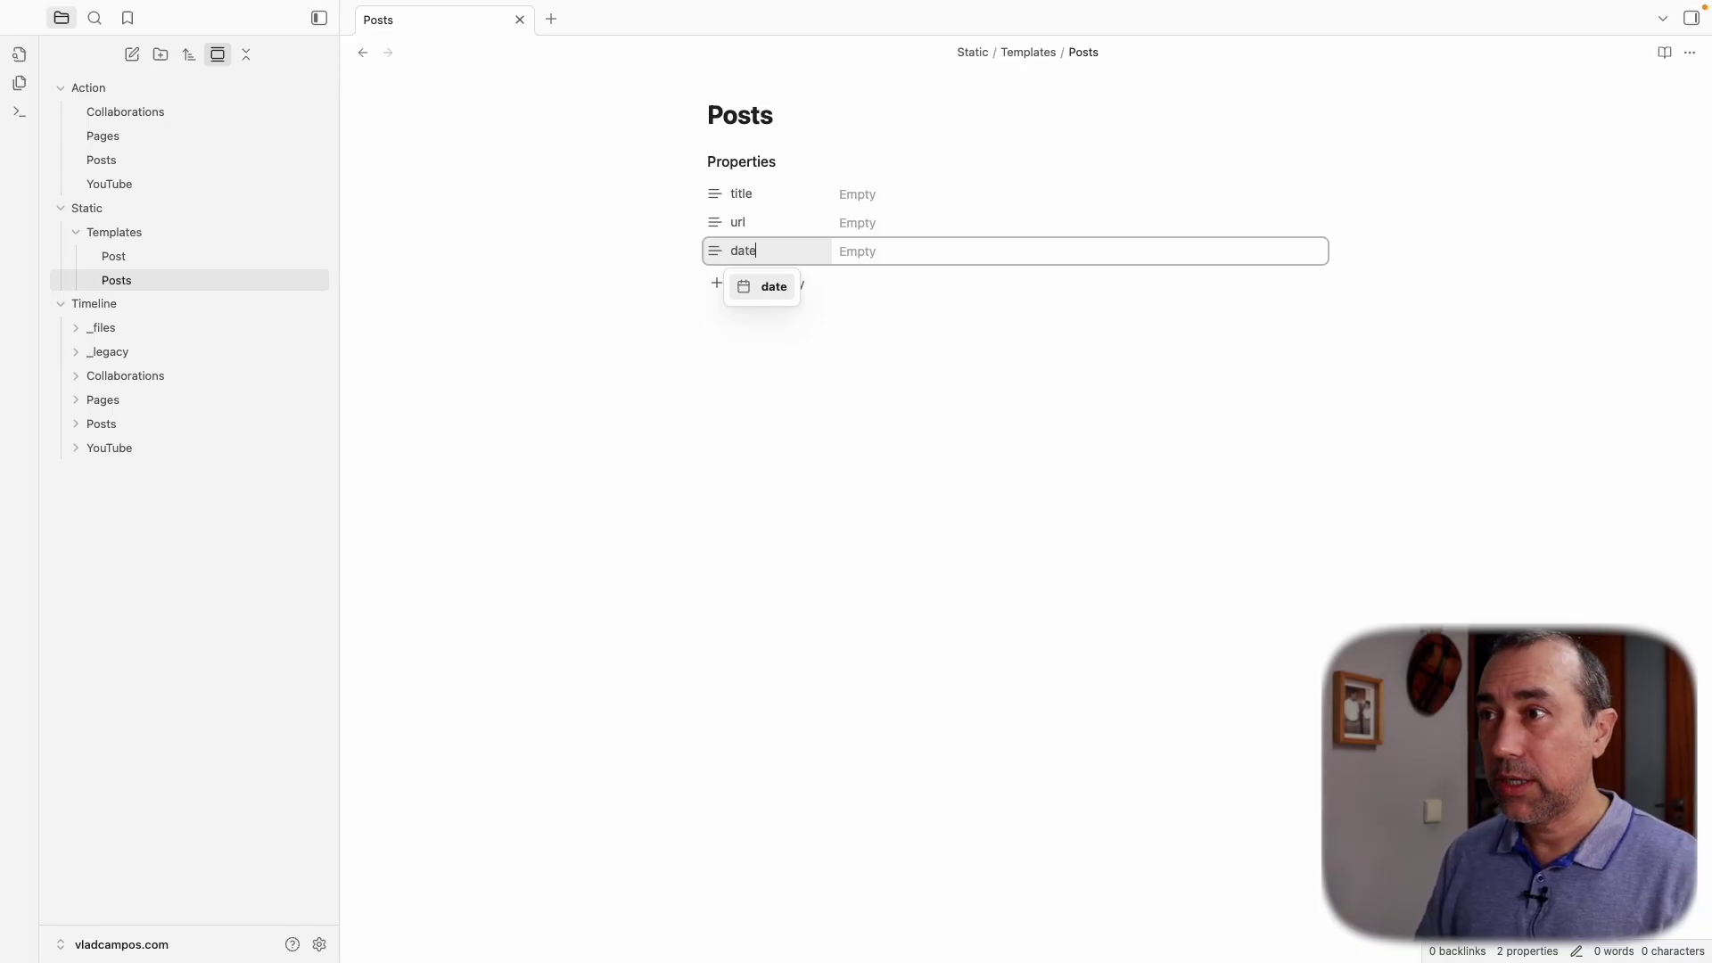
{"action": "type", "text": "te"}
{"action": "left_click", "coordinate": [756, 441]}
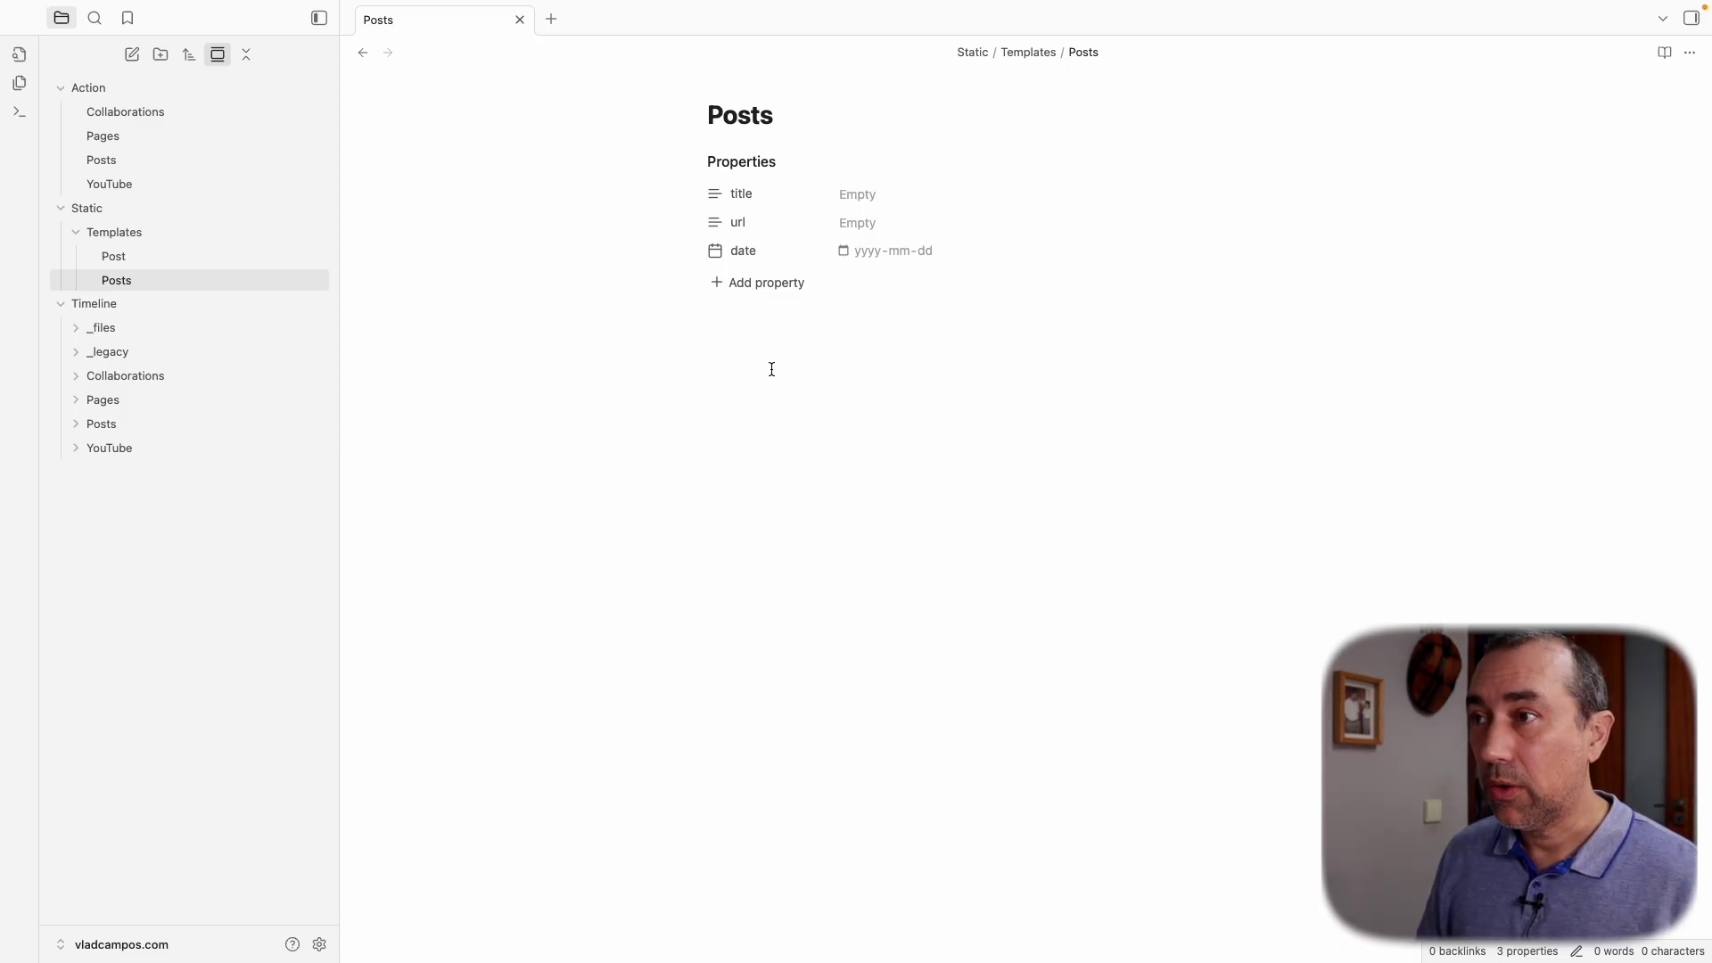
{"action": "left_click", "coordinate": [760, 283]}
{"action": "type", "text": "tags"}
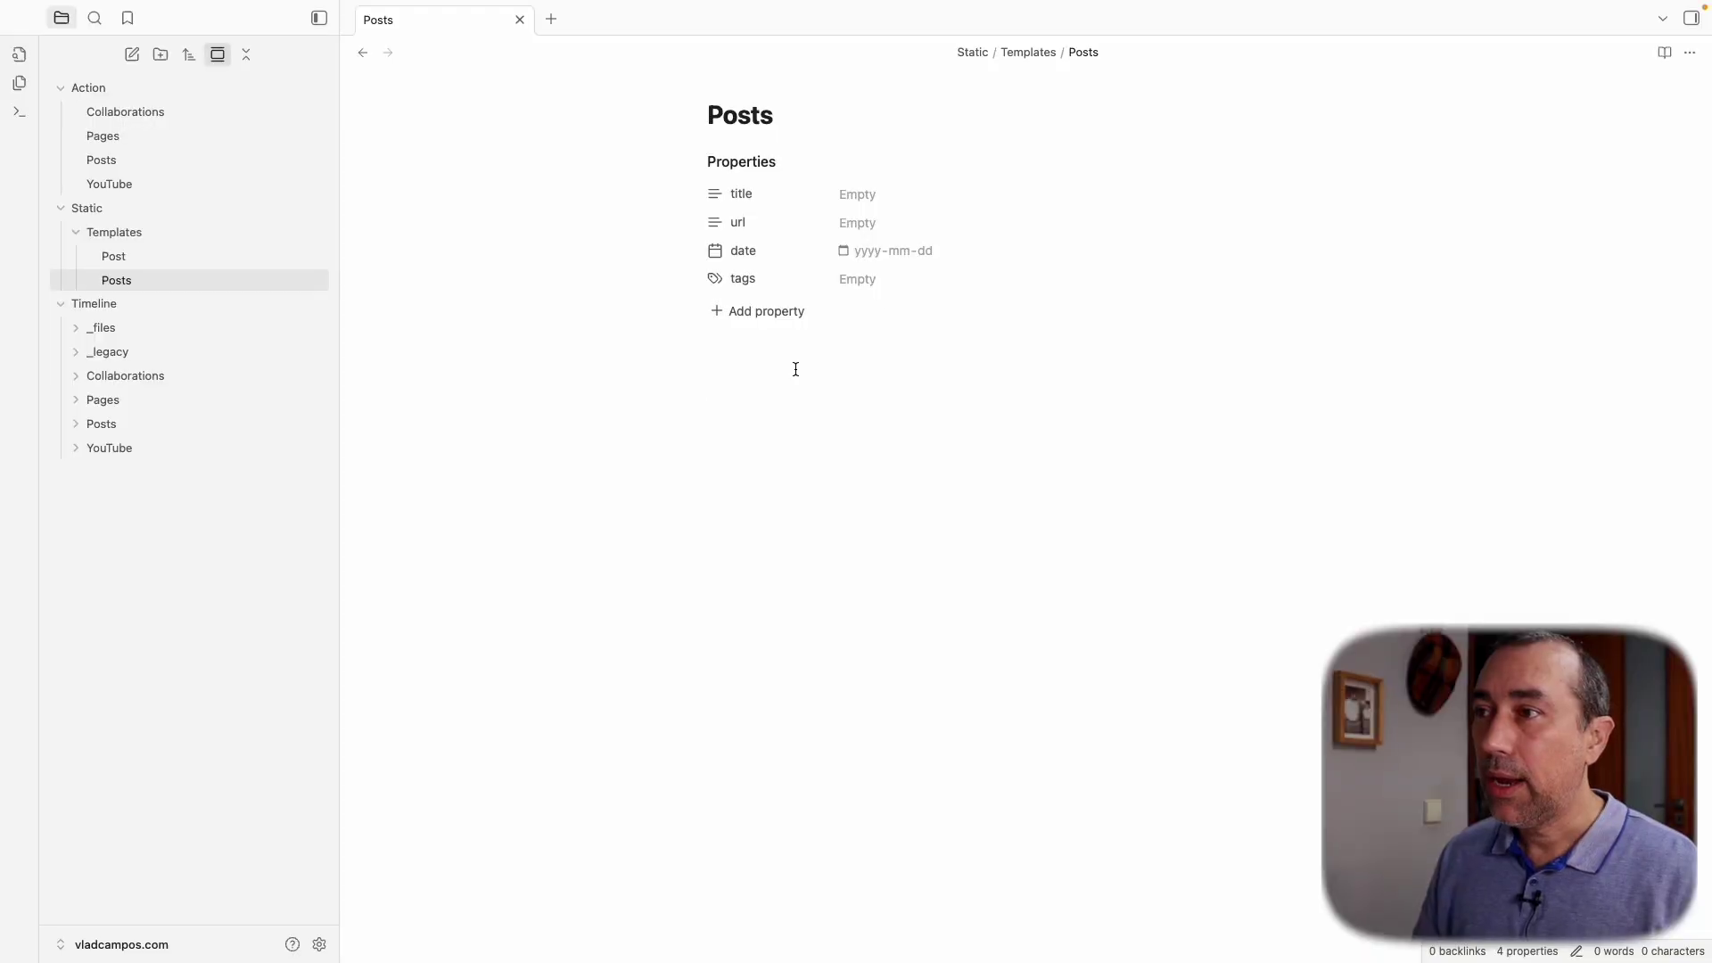
Switch the Posts template to source mode and set its date property to the {{date}} placeholder
{"action": "left_click", "coordinate": [1690, 52]}
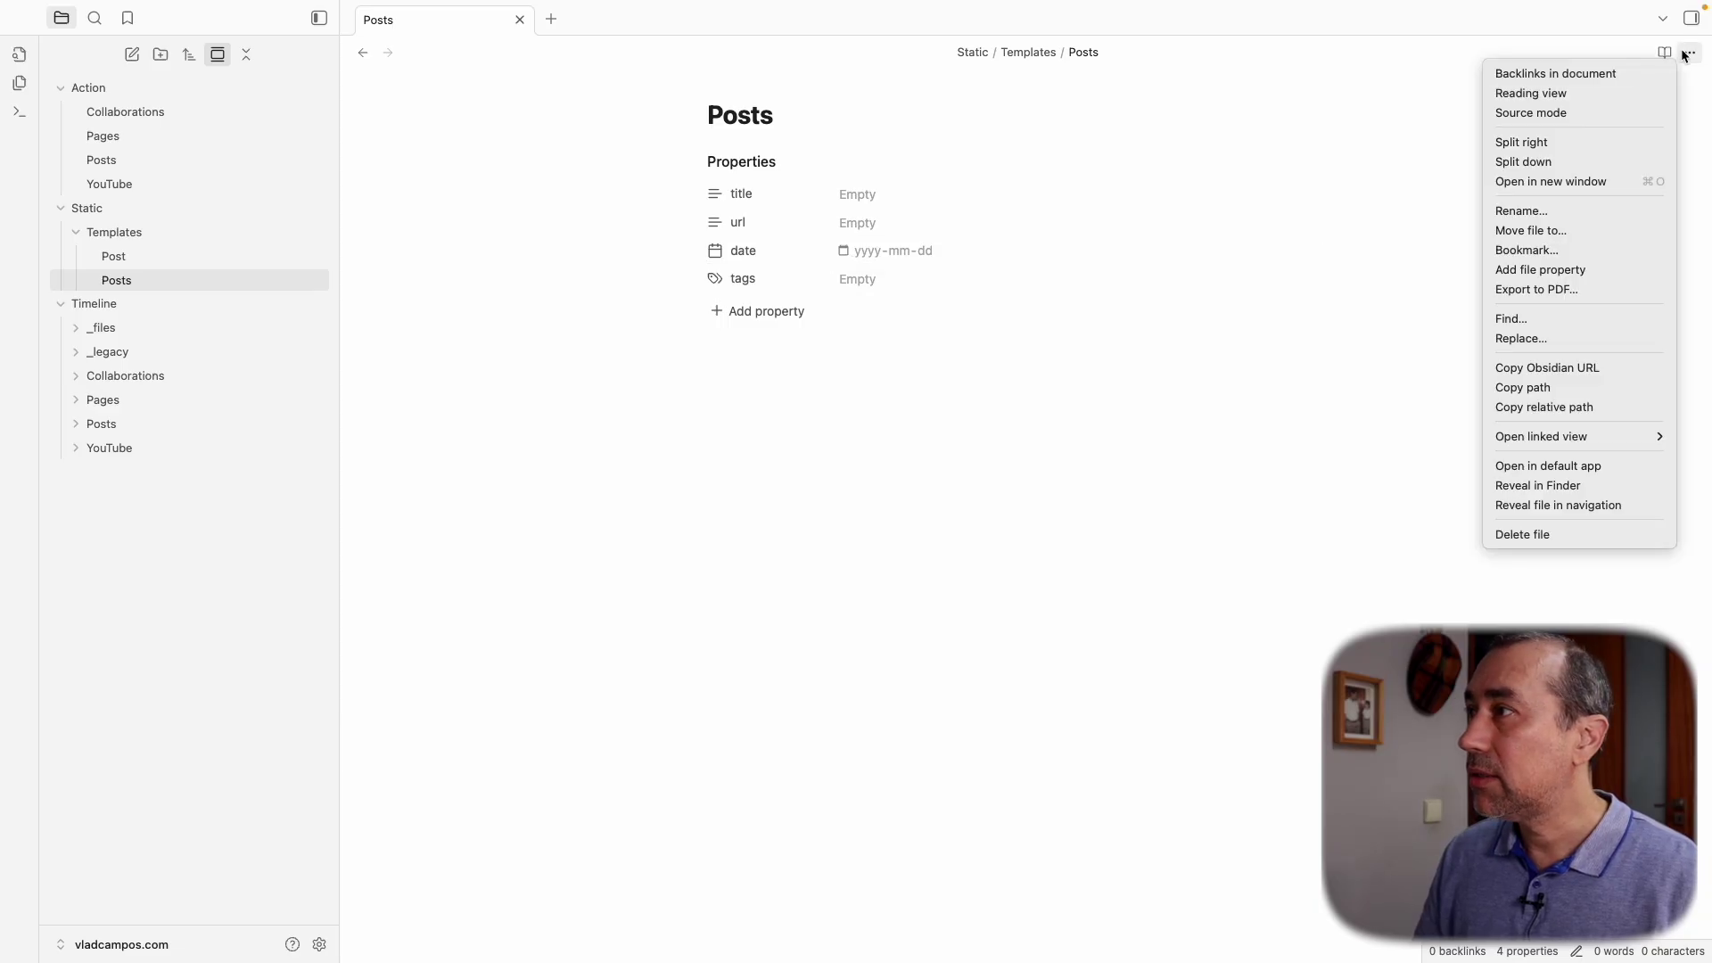
{"action": "left_click", "coordinate": [1573, 111]}
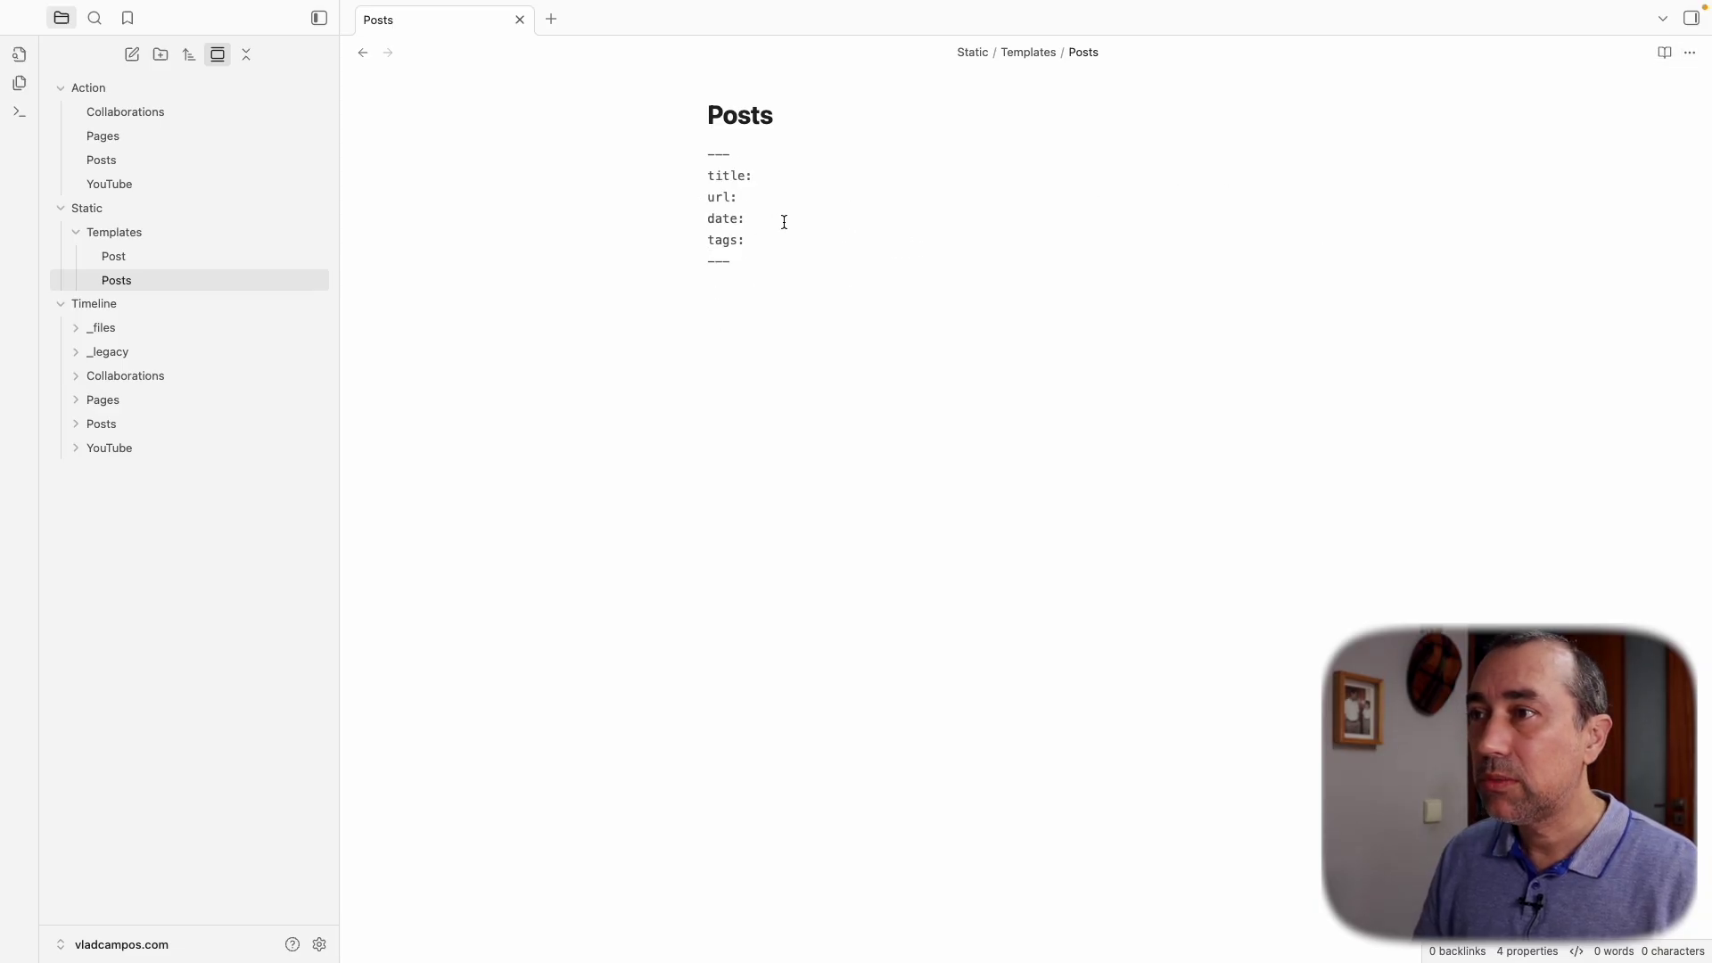
{"action": "type", "text": "{{date}}"}
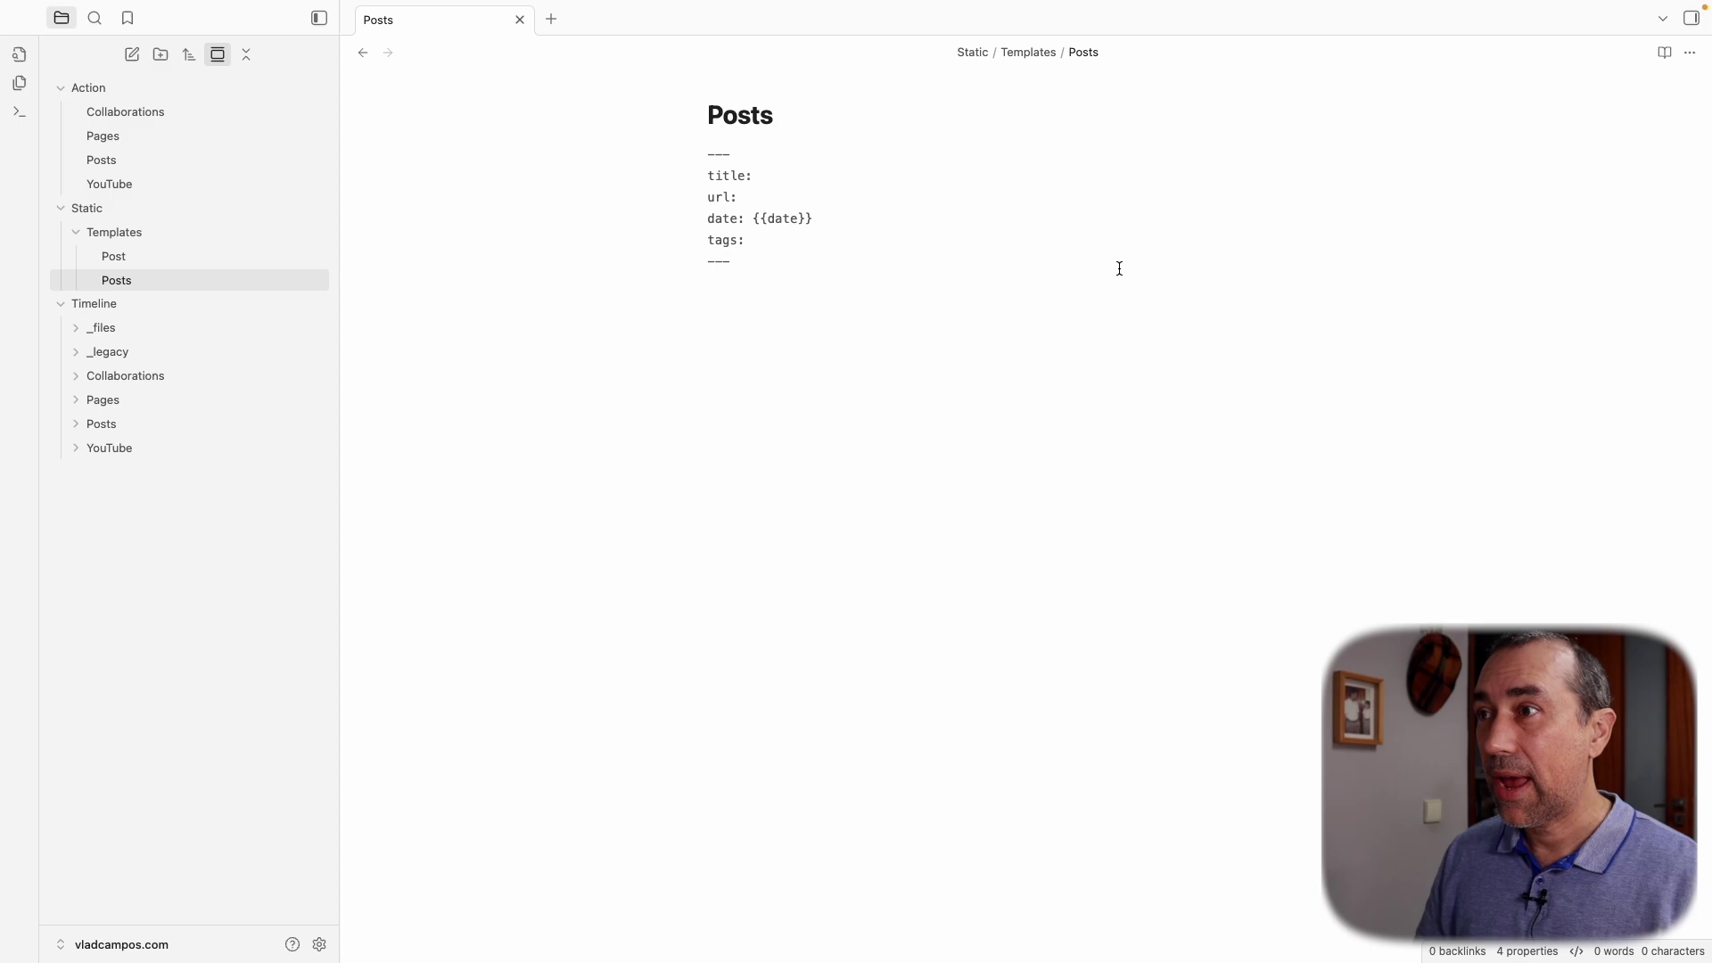
Try to change the property type of date in the Posts template from the reading view
{"action": "left_click", "coordinate": [1671, 56]}
{"action": "left_click", "coordinate": [719, 250]}
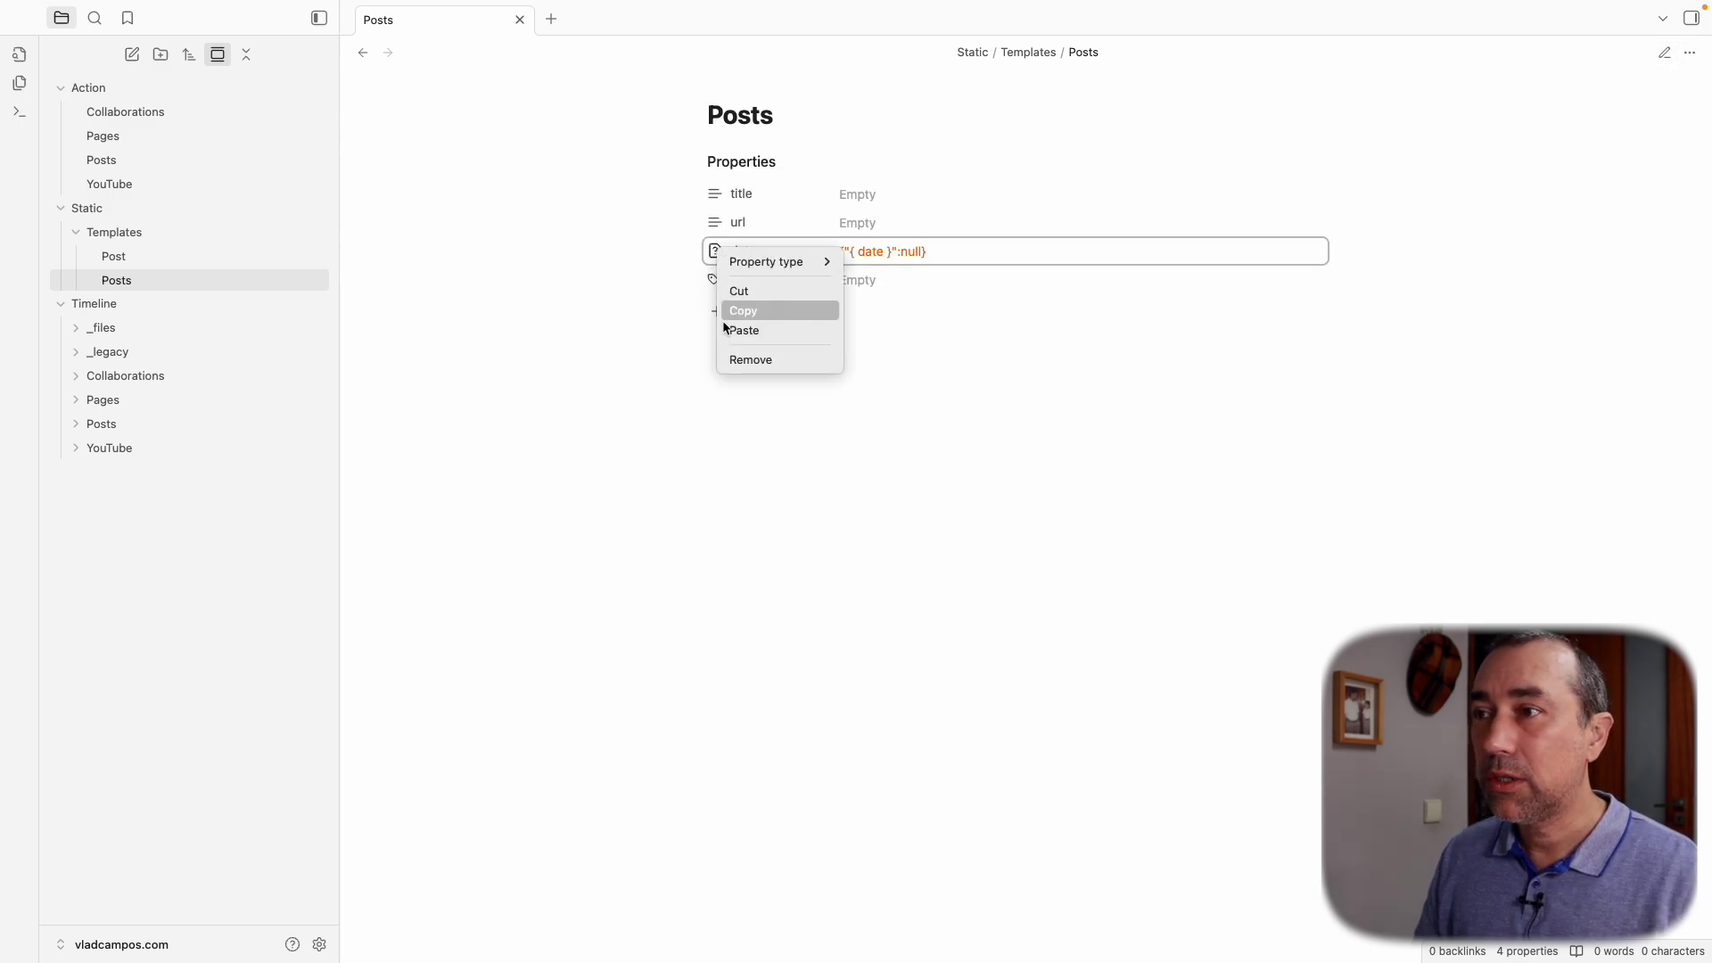
{"action": "mouse_move", "coordinate": [809, 260]}
{"action": "left_click", "coordinate": [865, 281]}
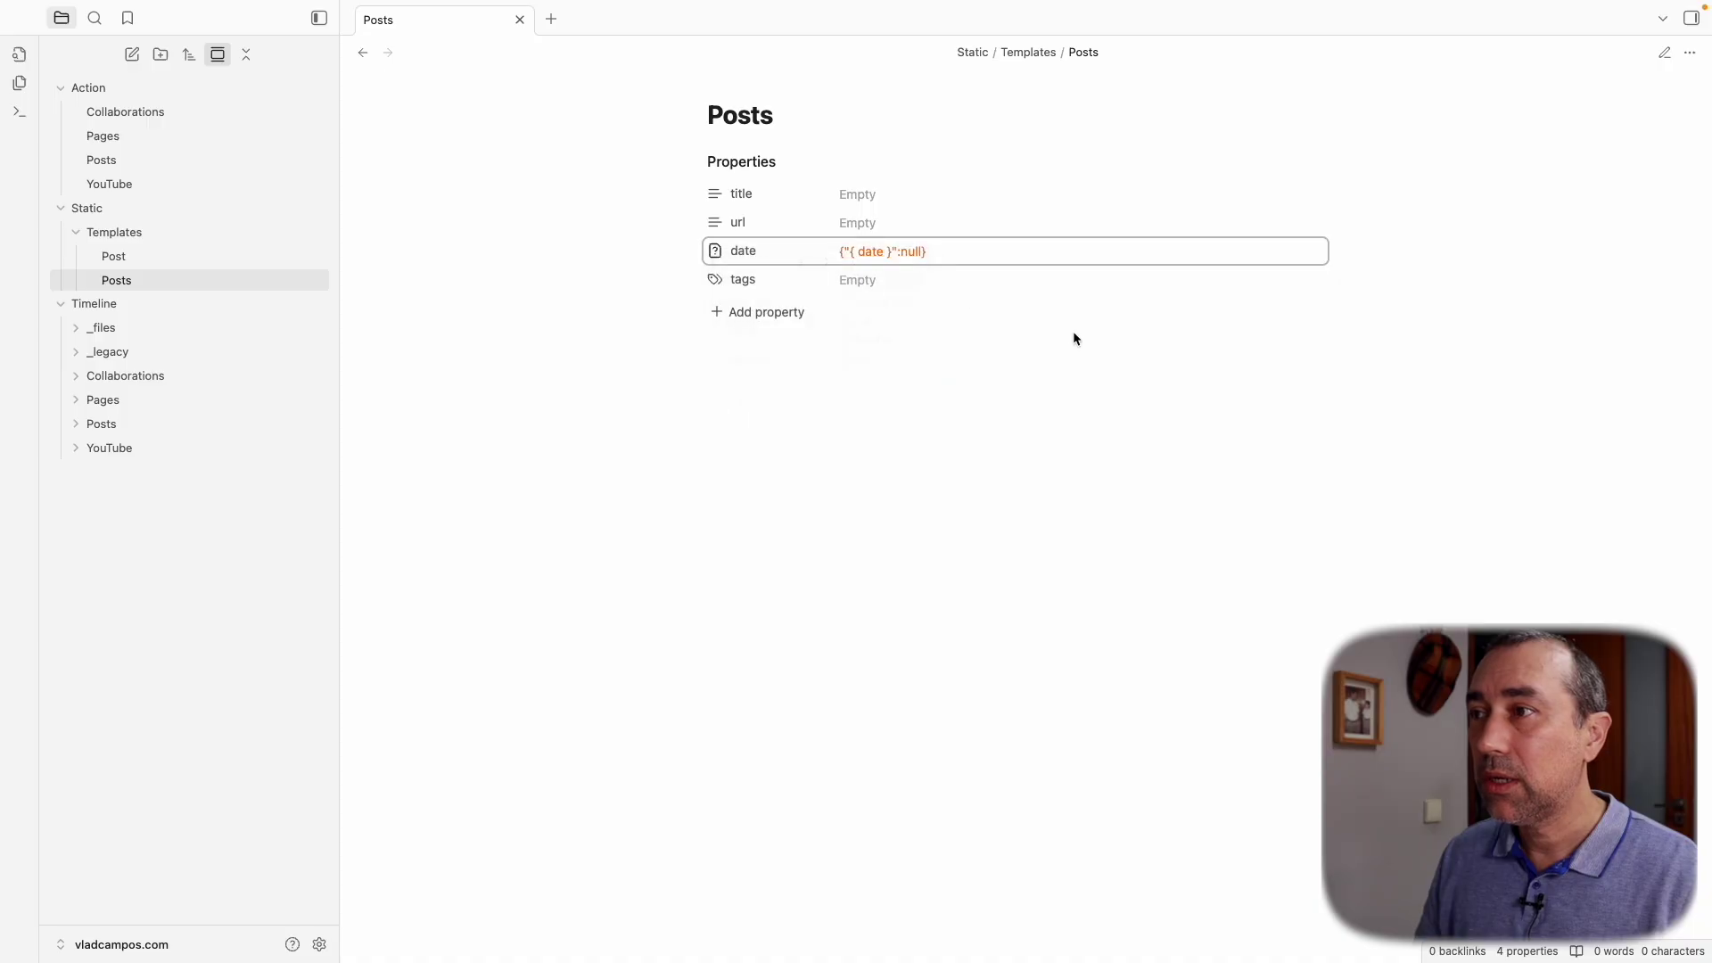
{"action": "left_click", "coordinate": [996, 528]}
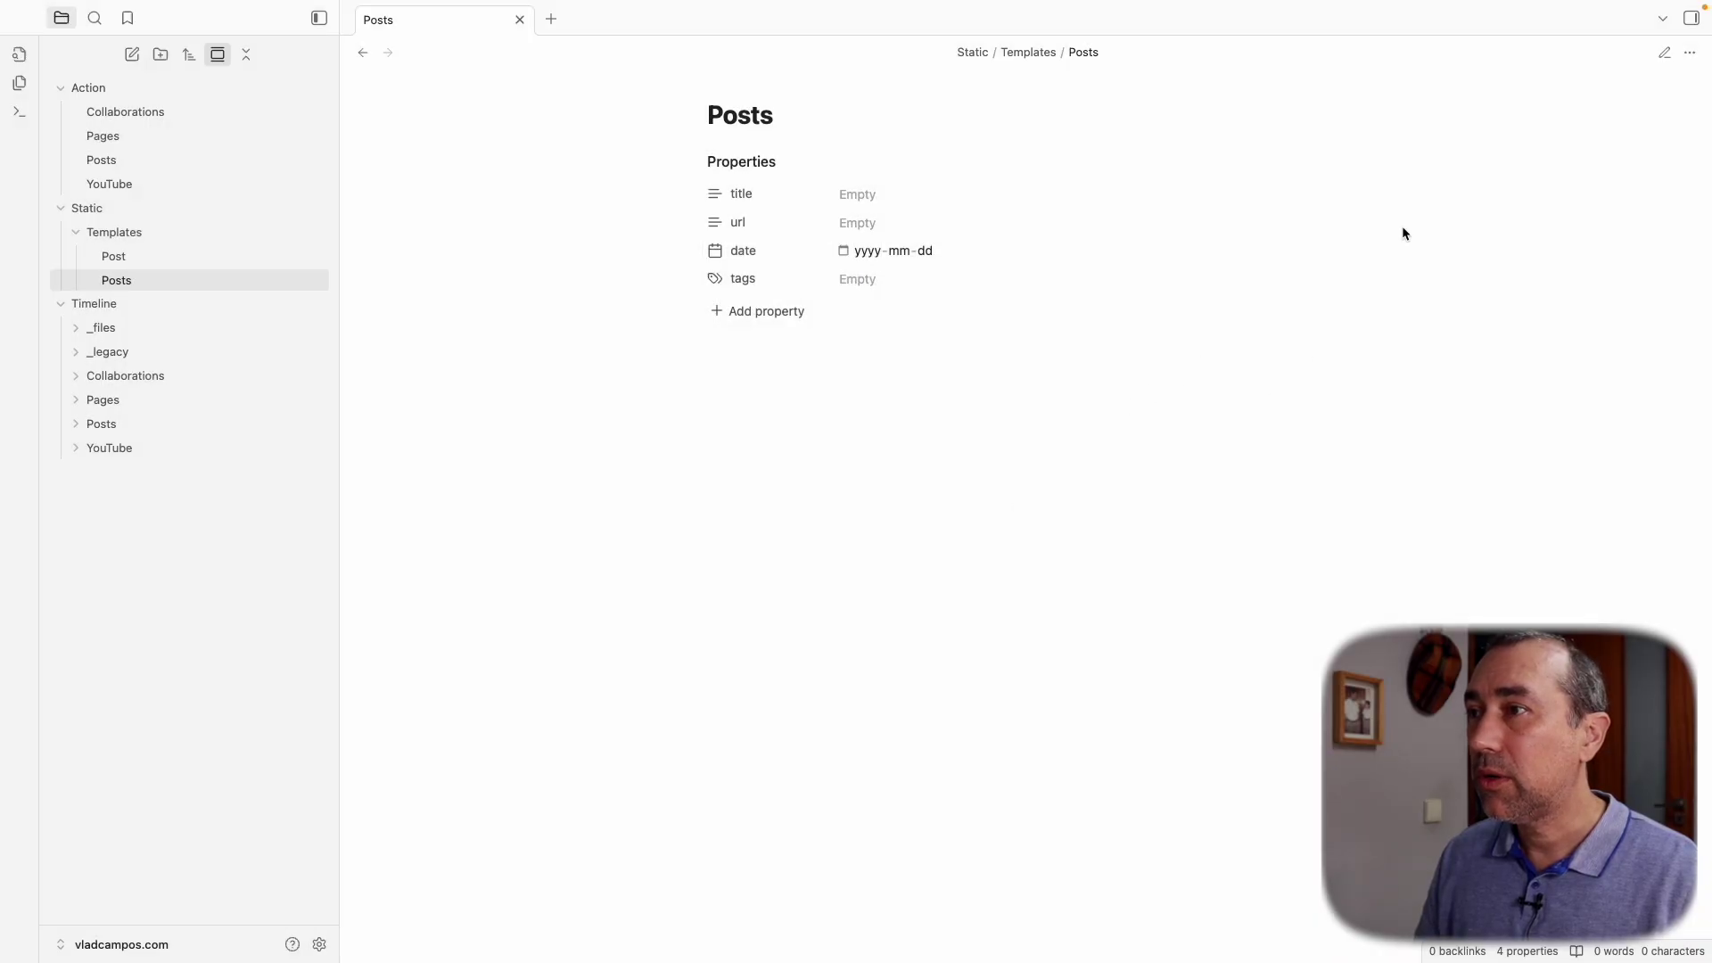
{"action": "key", "text": "super+e"}
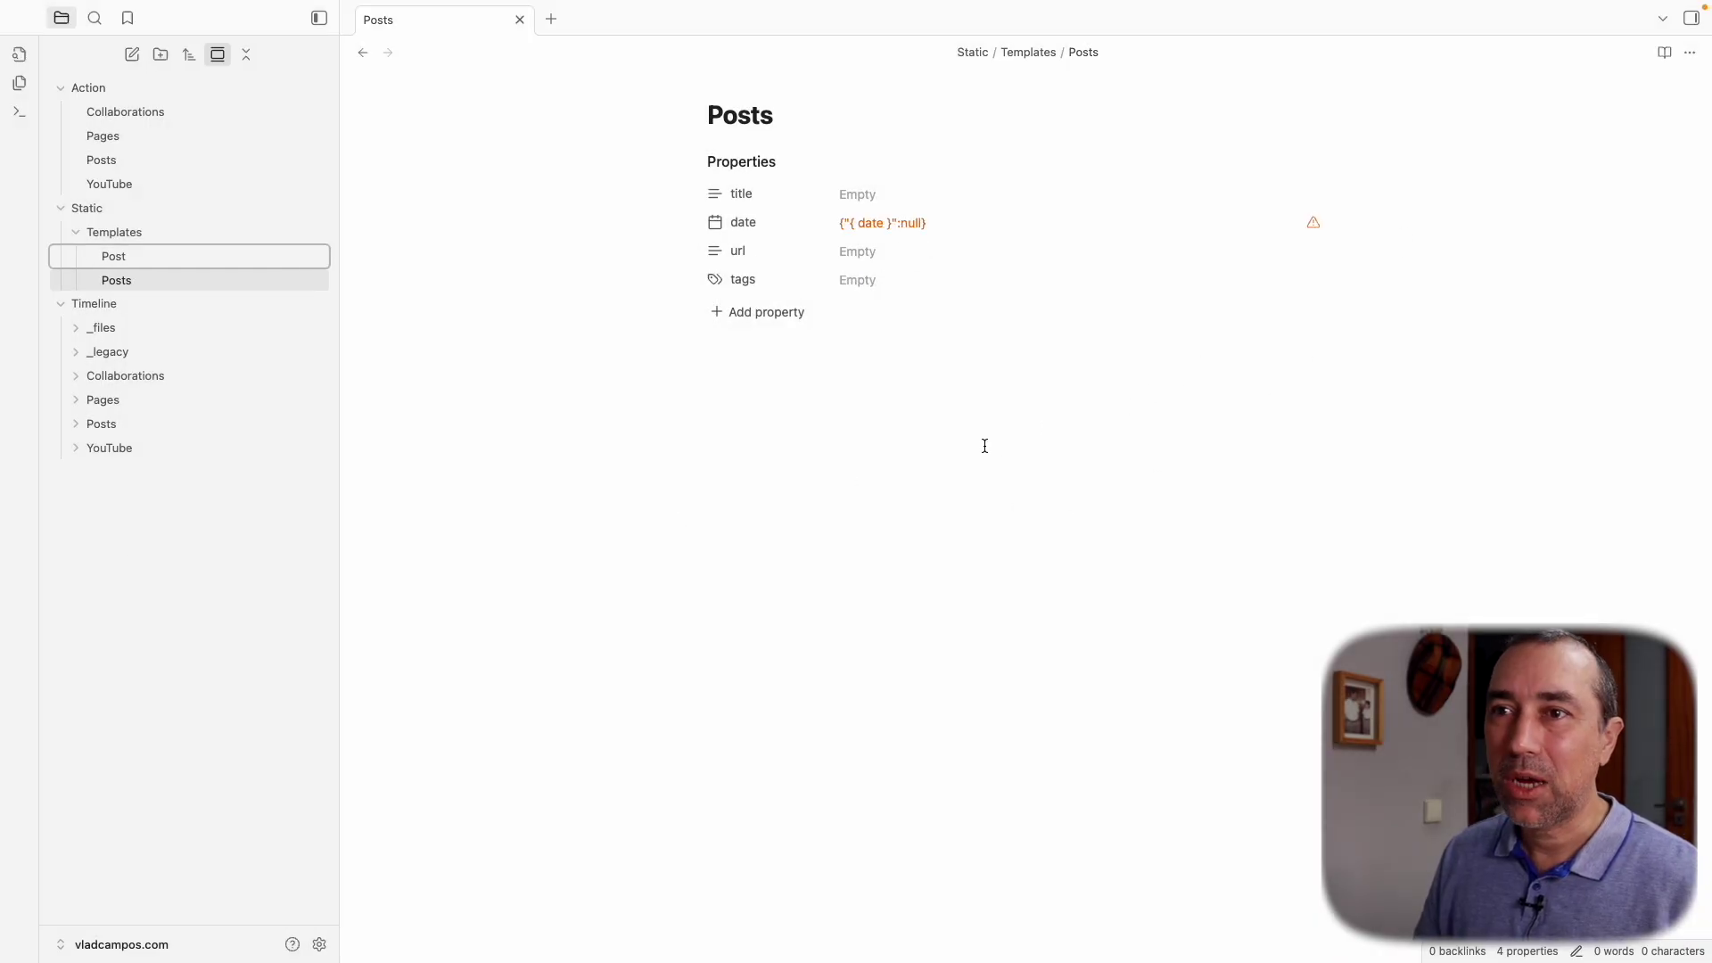
Delete the old Post note from the Templates folder
{"action": "right_click", "coordinate": [141, 255]}
{"action": "left_click", "coordinate": [201, 537]}
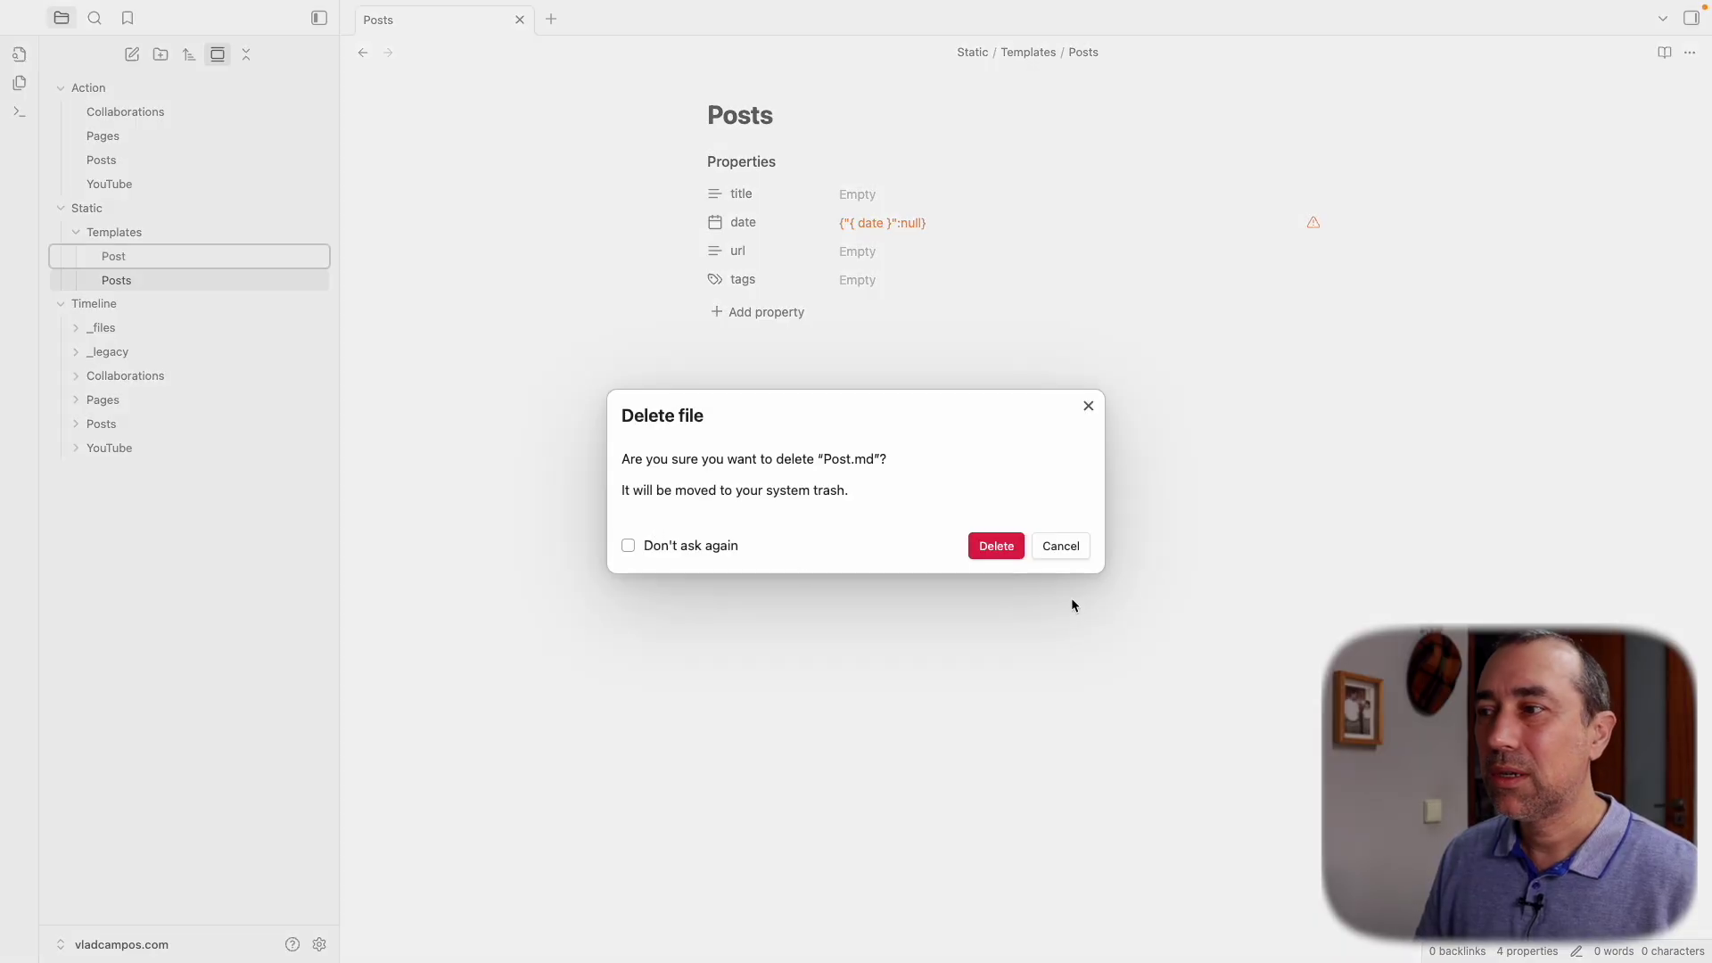
{"action": "left_click", "coordinate": [990, 547]}
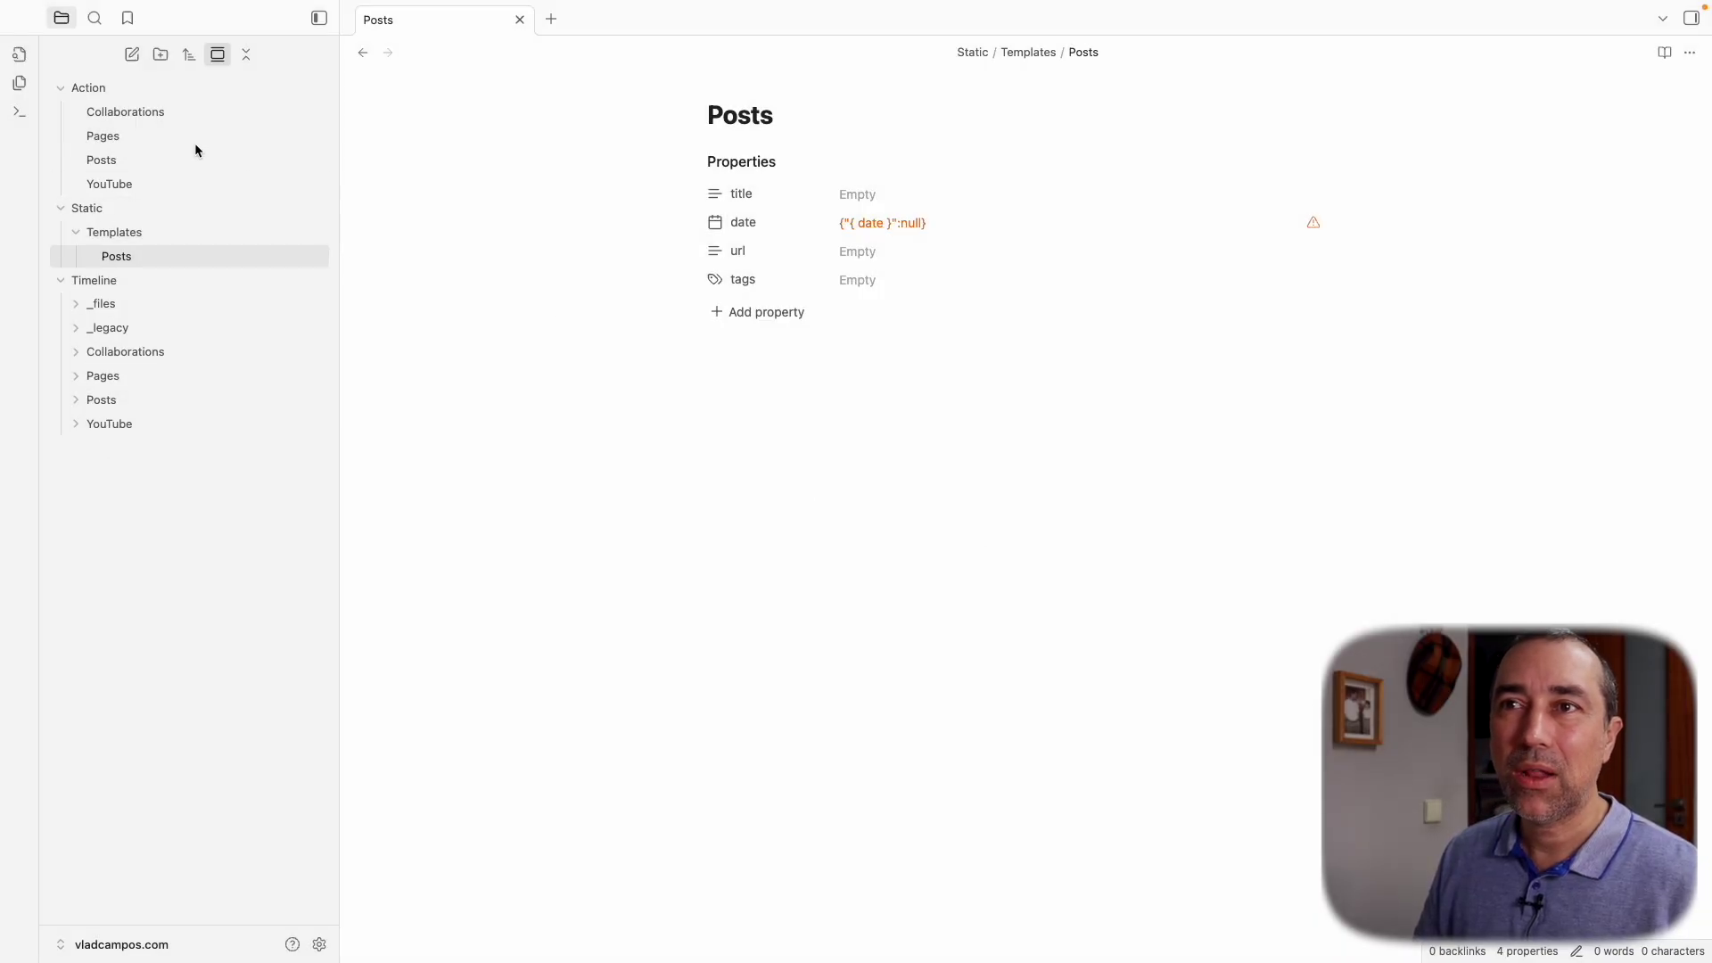
Open the Posts board in Action and set Posts as the note template in its board settings
{"action": "left_click", "coordinate": [118, 158]}
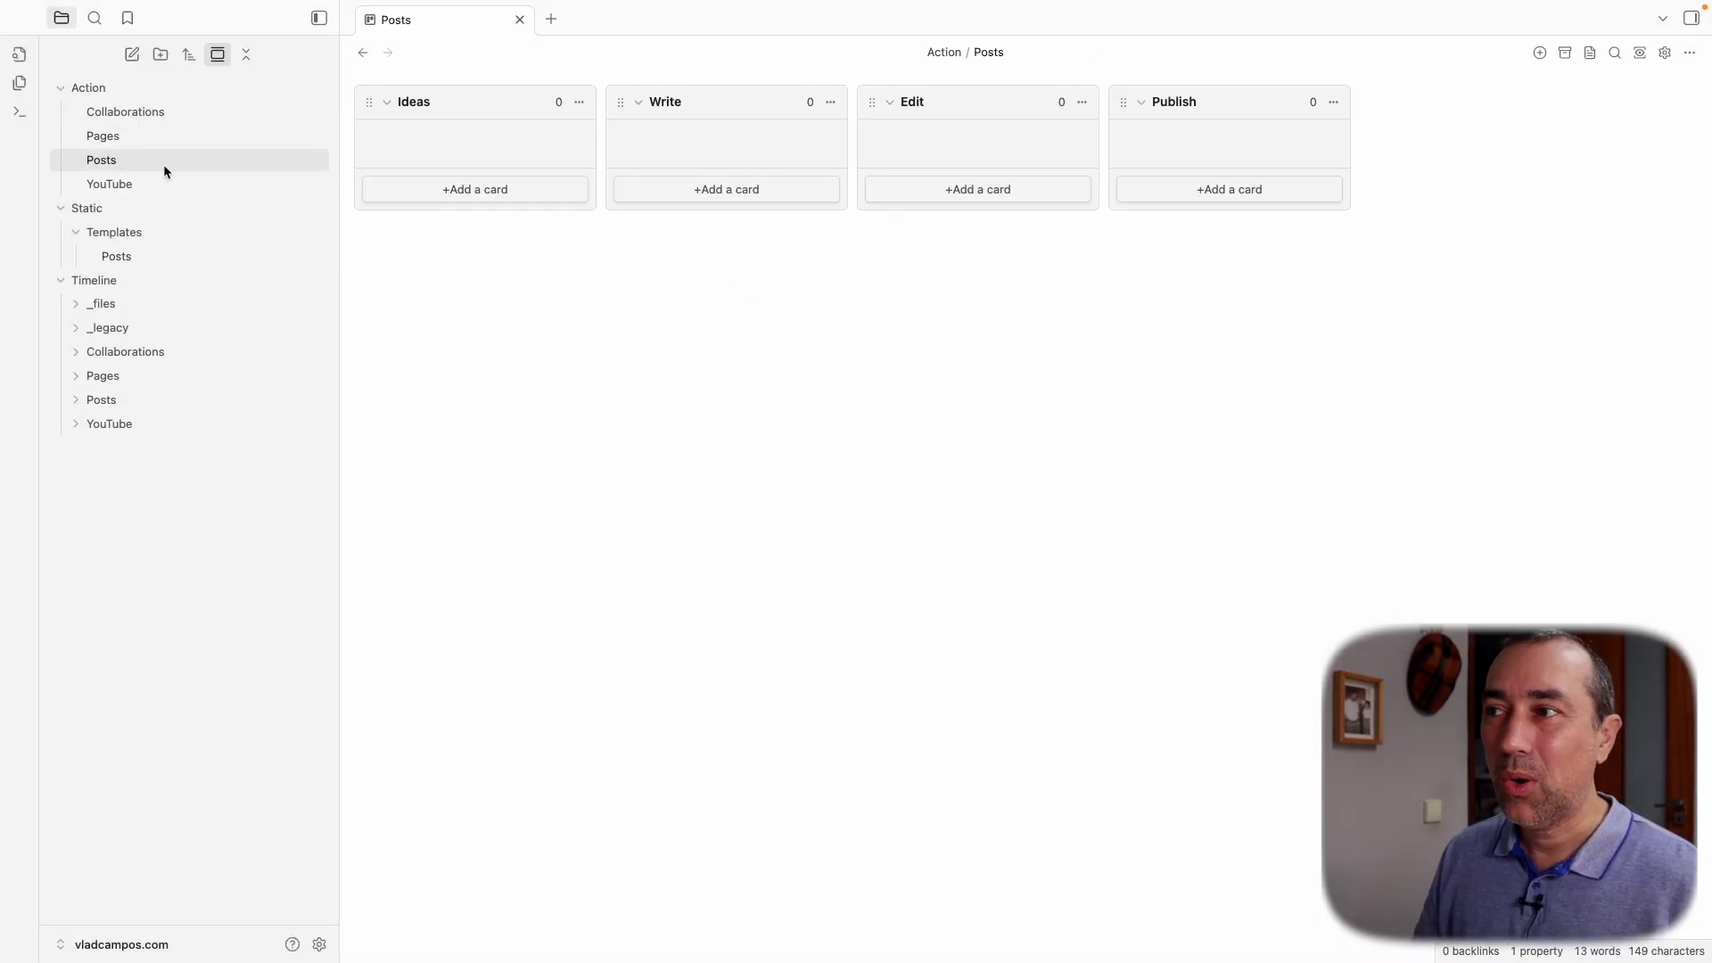
{"action": "left_click", "coordinate": [1663, 55]}
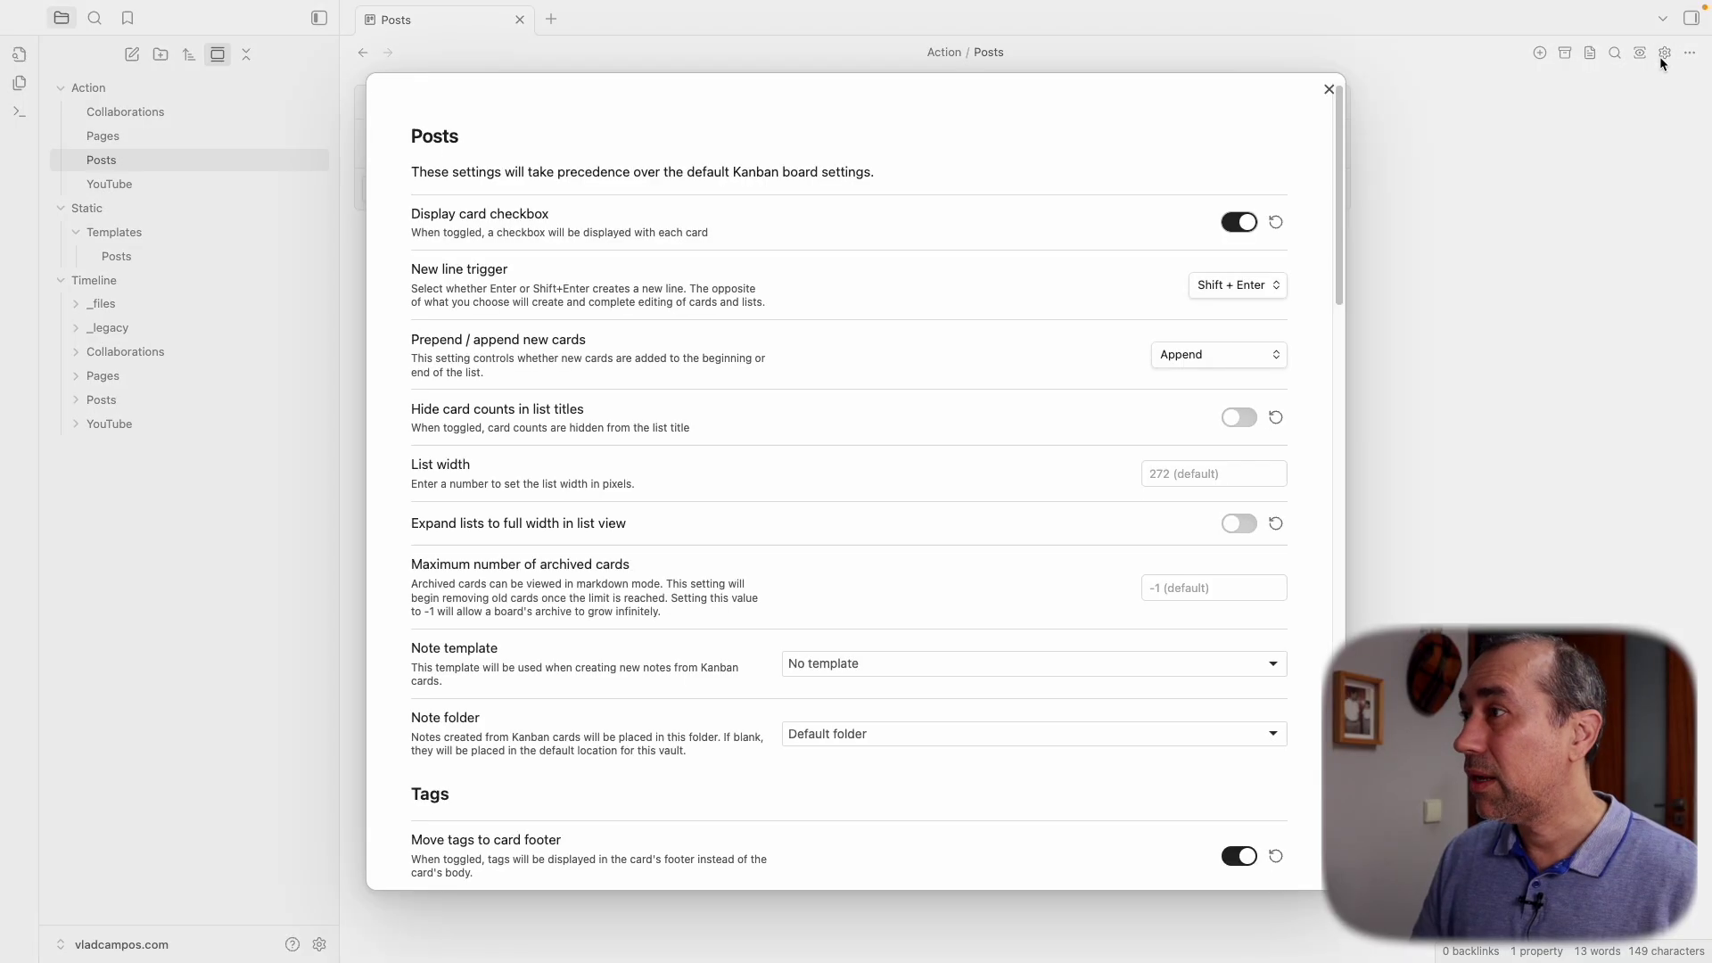
{"action": "scroll", "coordinate": [1081, 347], "scroll_direction": "down", "scroll_amount": 4}
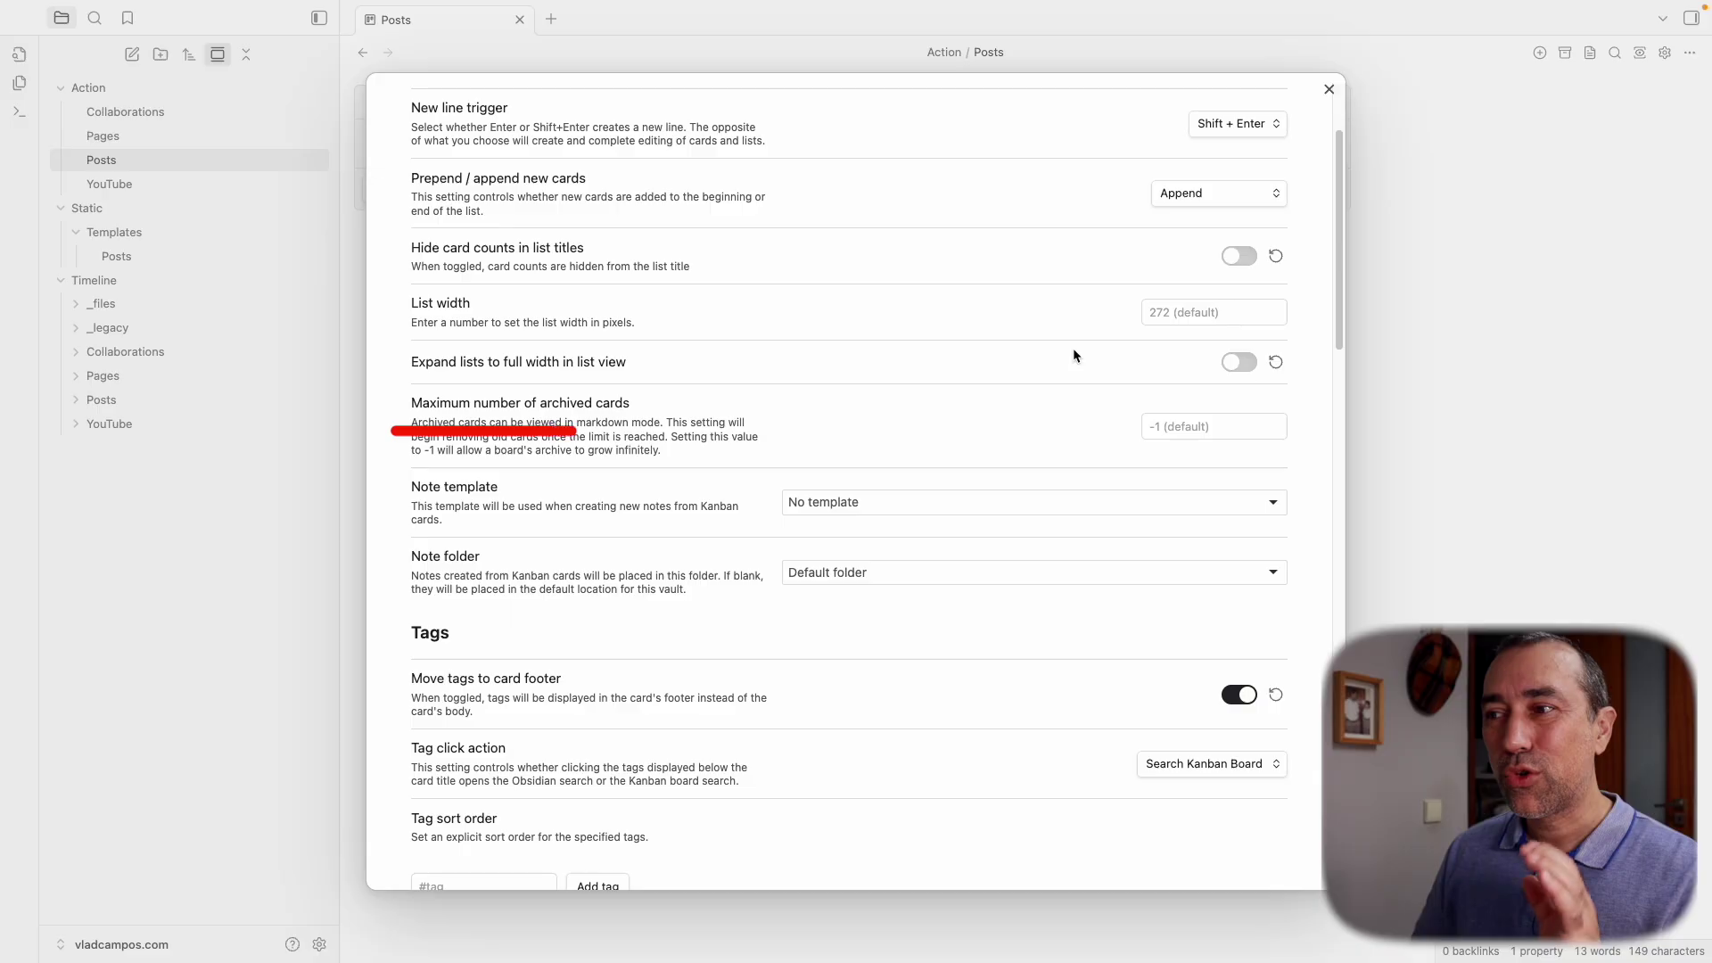
{"action": "scroll", "coordinate": [1074, 354], "scroll_direction": "down", "scroll_amount": 1}
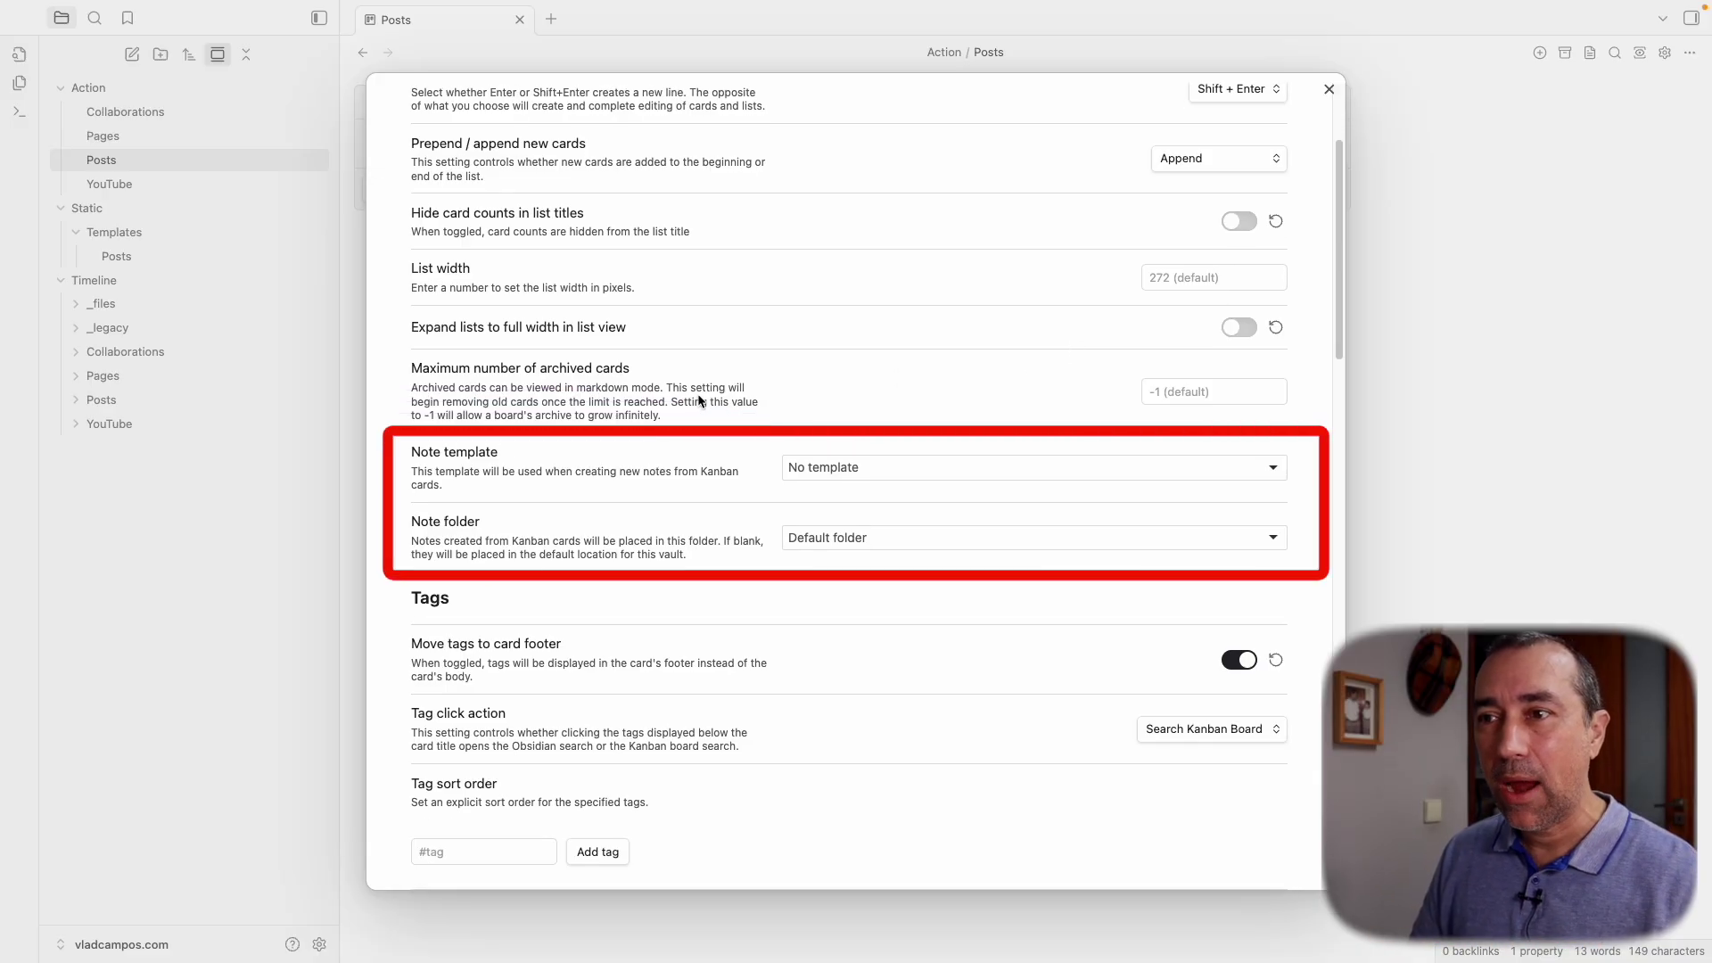
{"action": "left_click", "coordinate": [854, 479]}
{"action": "left_click", "coordinate": [843, 517]}
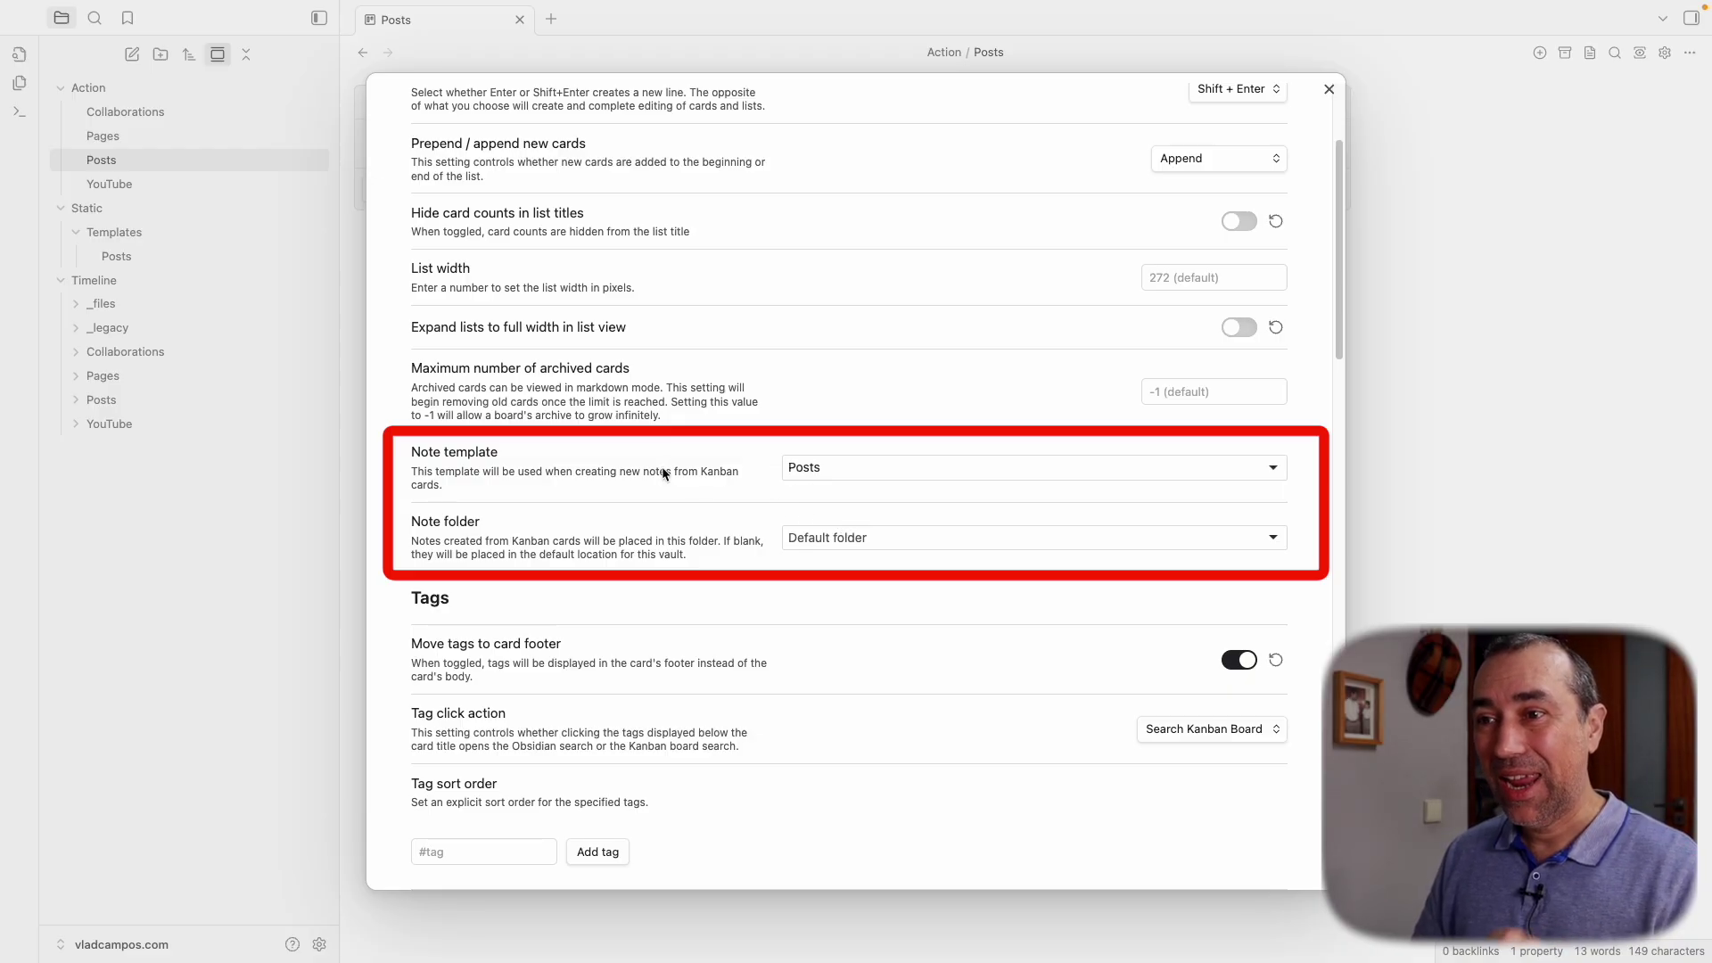
Set the Posts board's note folder to Timeline/Posts and close the board settings
{"action": "left_click", "coordinate": [880, 539]}
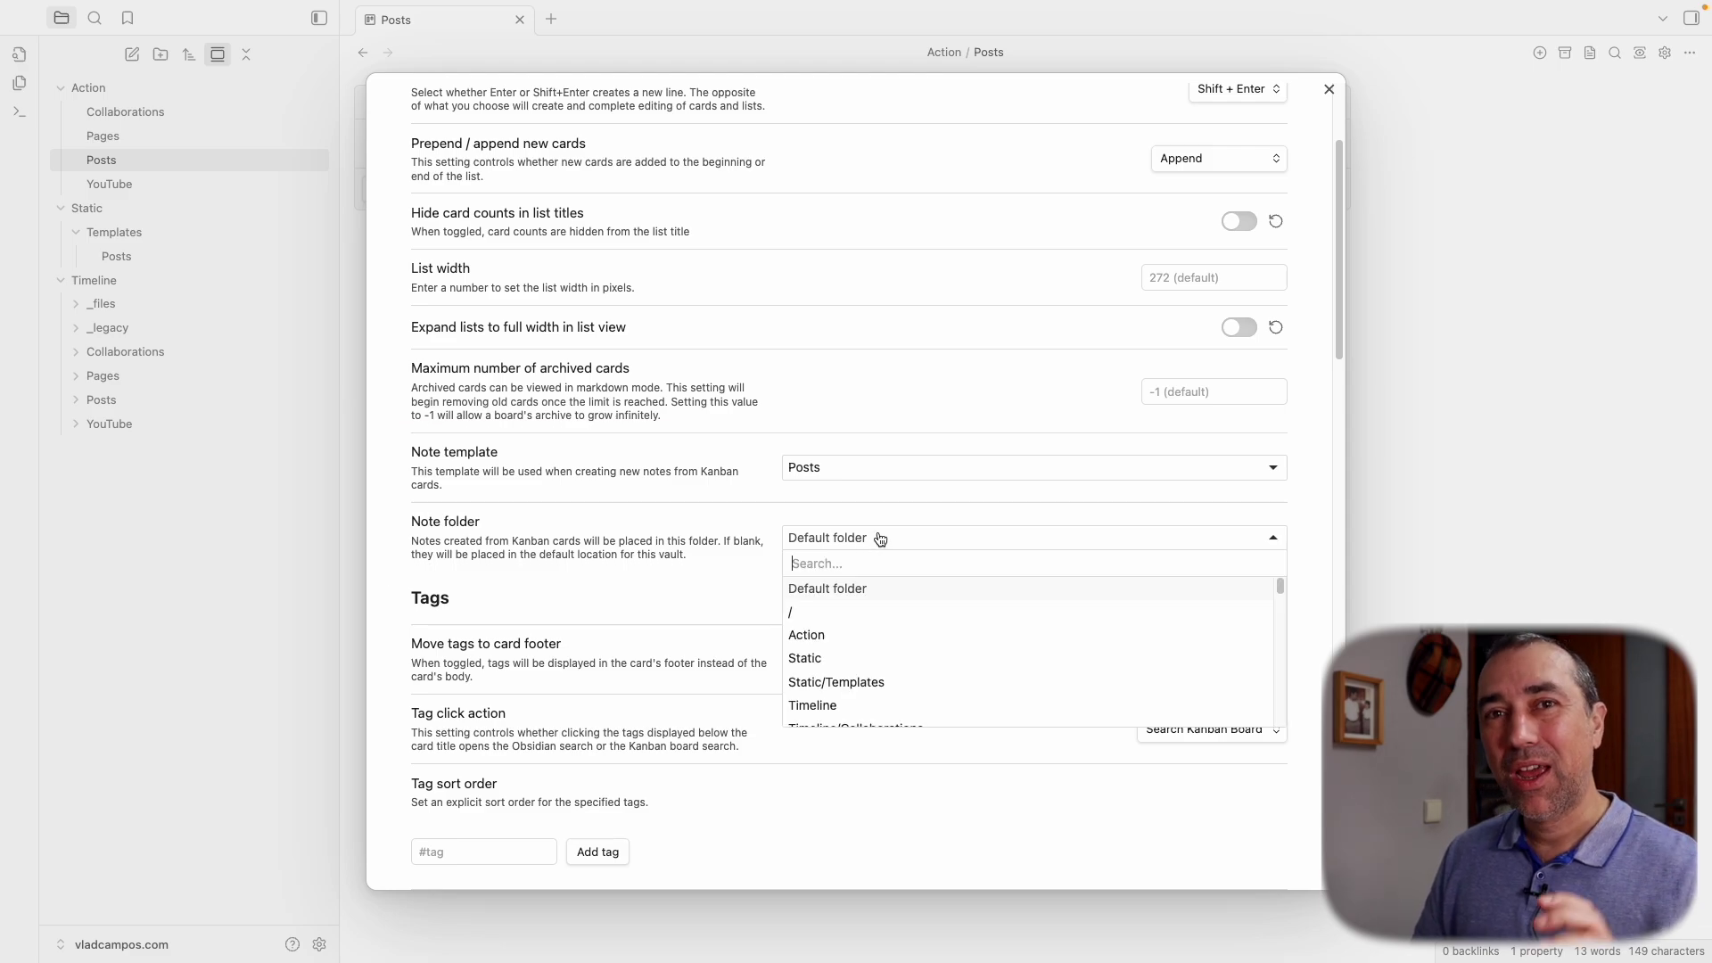
{"action": "scroll", "coordinate": [932, 606], "scroll_direction": "down", "scroll_amount": 4}
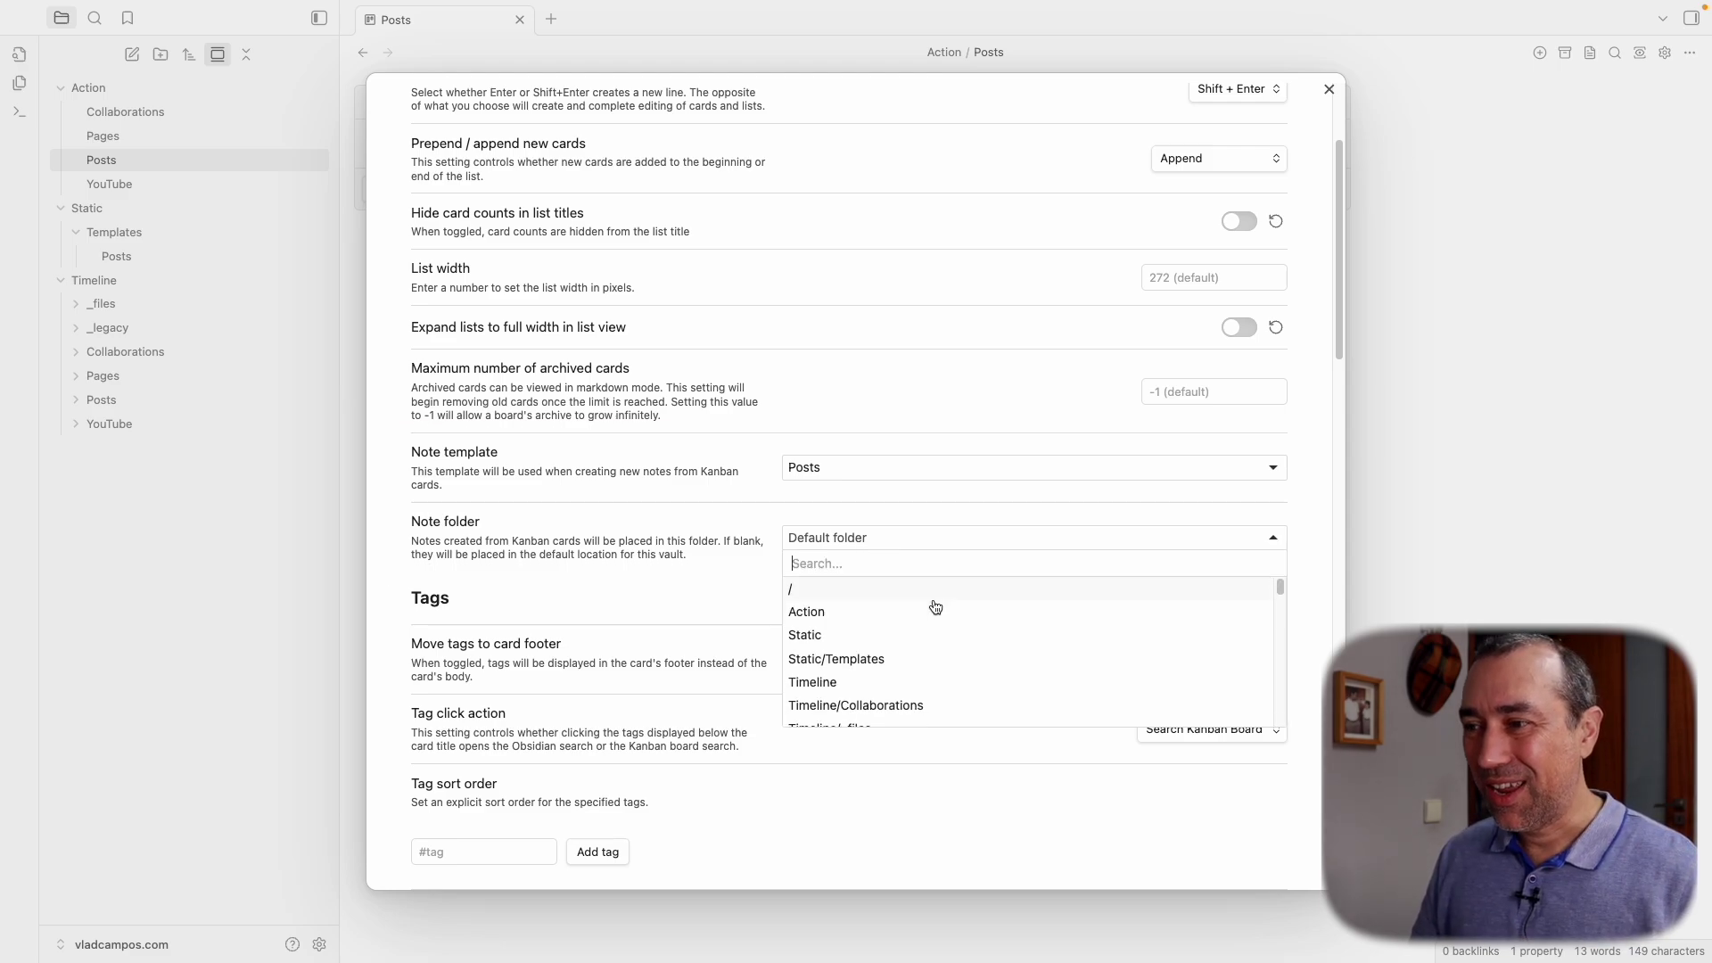
{"action": "scroll", "coordinate": [932, 606], "scroll_direction": "down", "scroll_amount": 2}
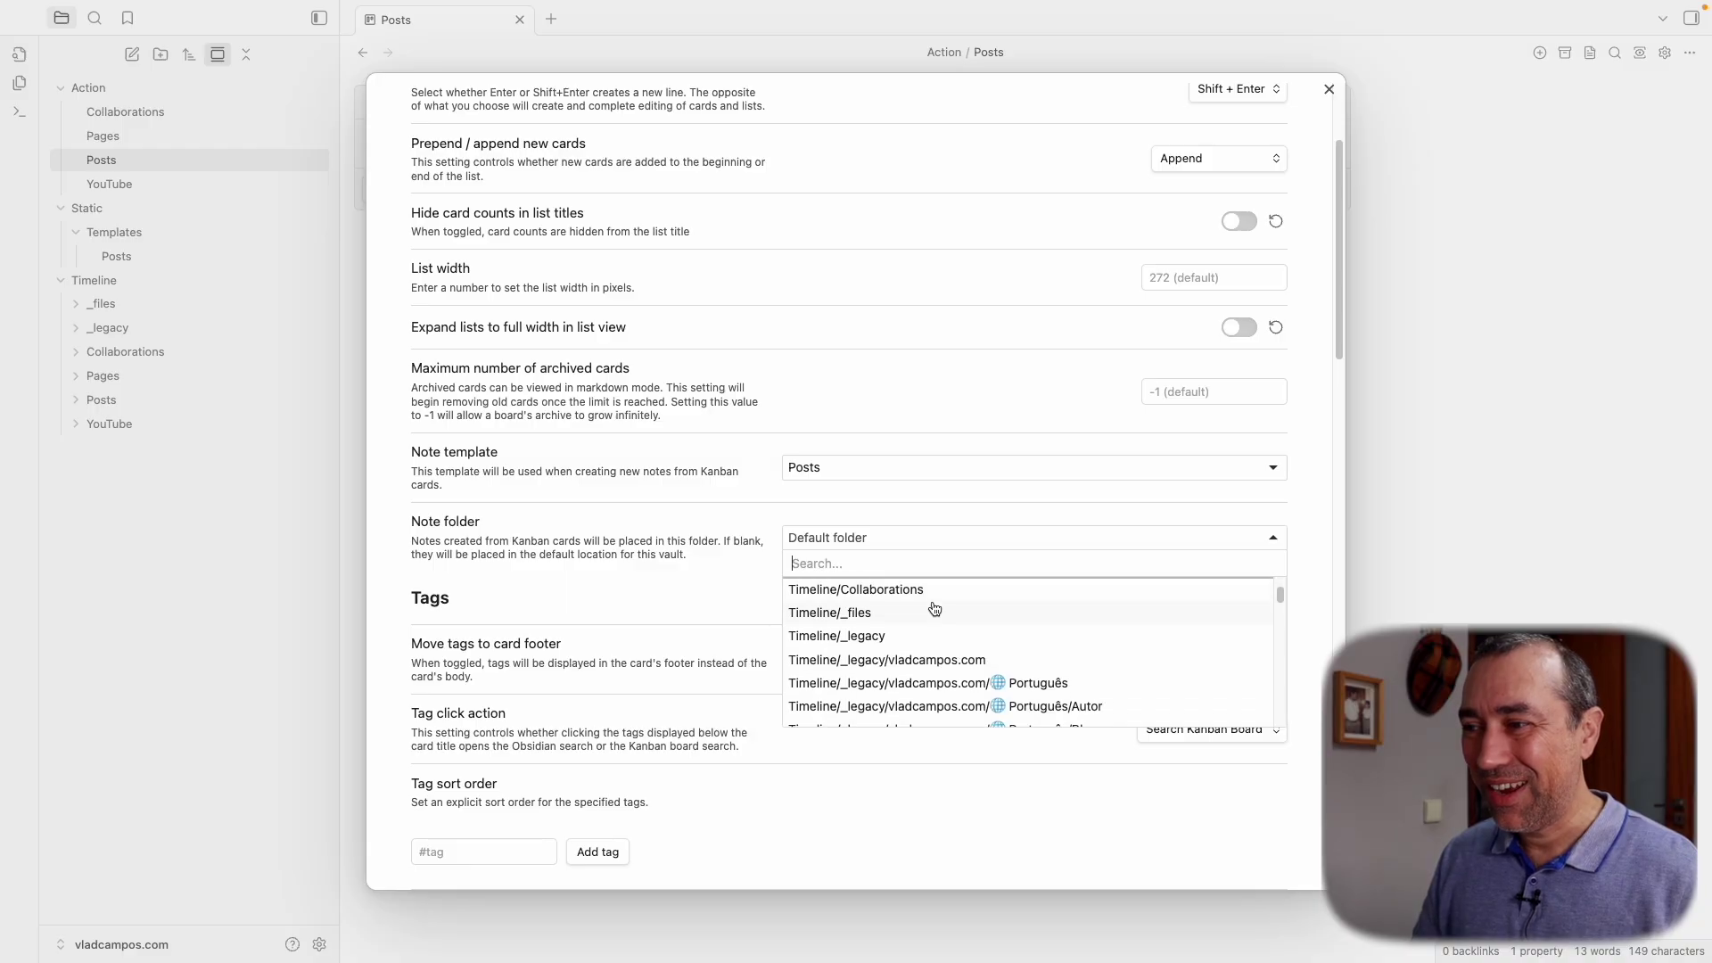
{"action": "type", "text": "timeline/p"}
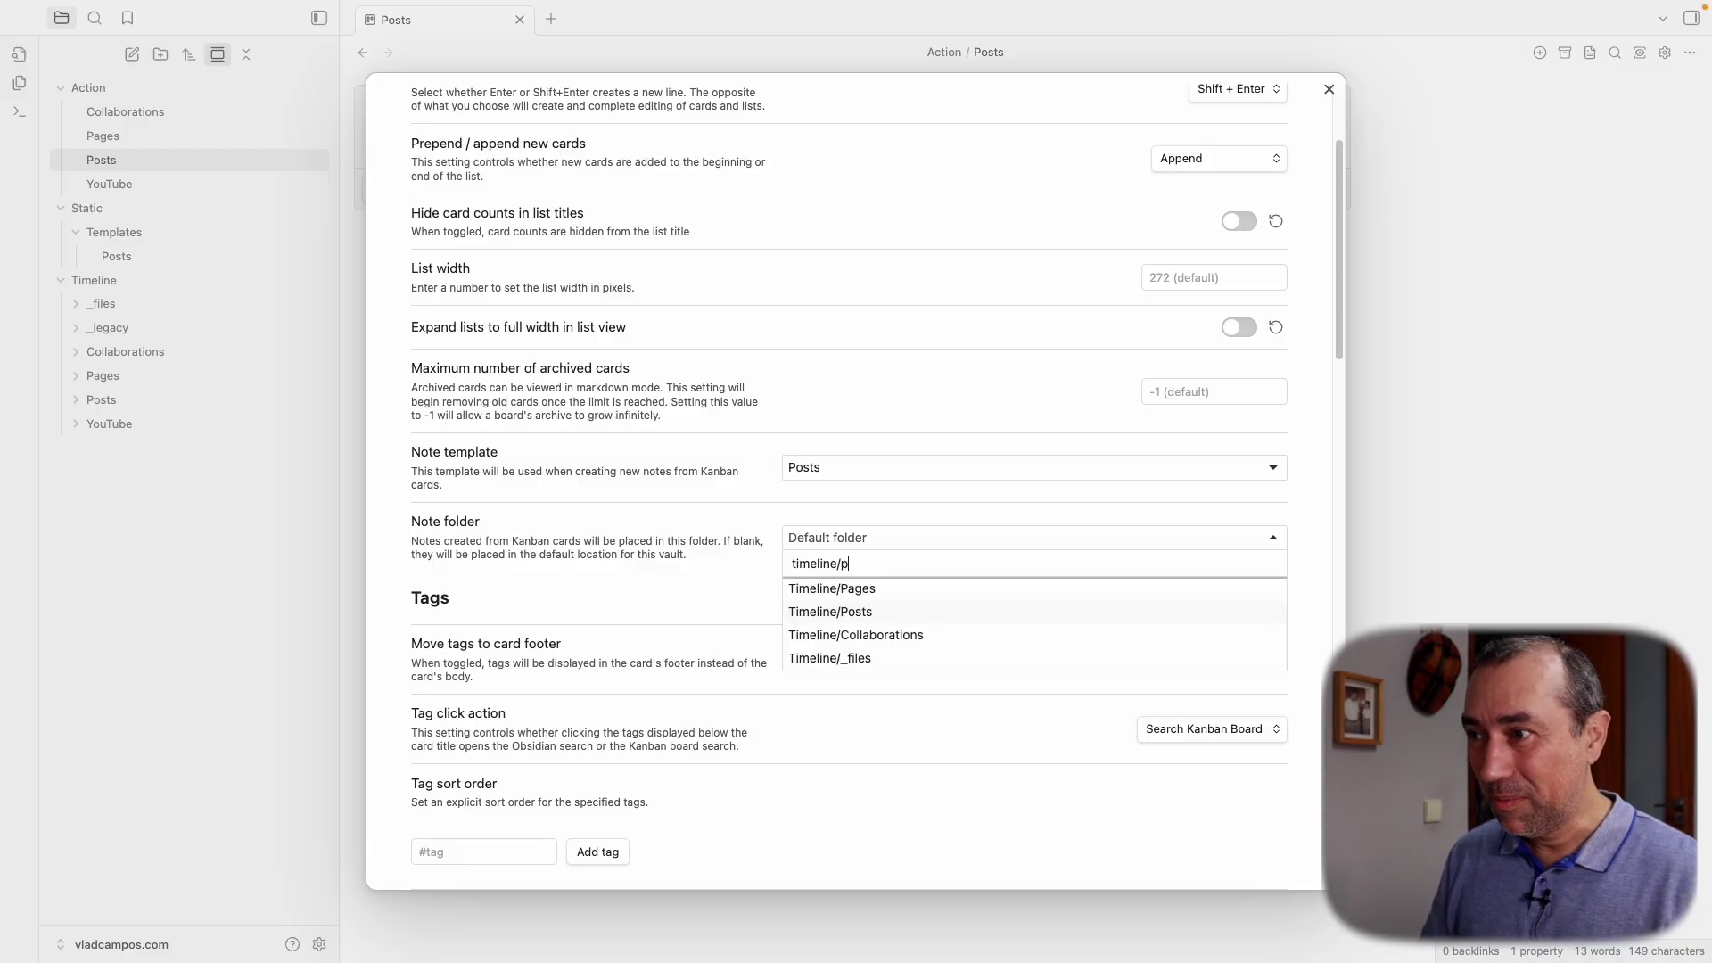
{"action": "left_click", "coordinate": [881, 614]}
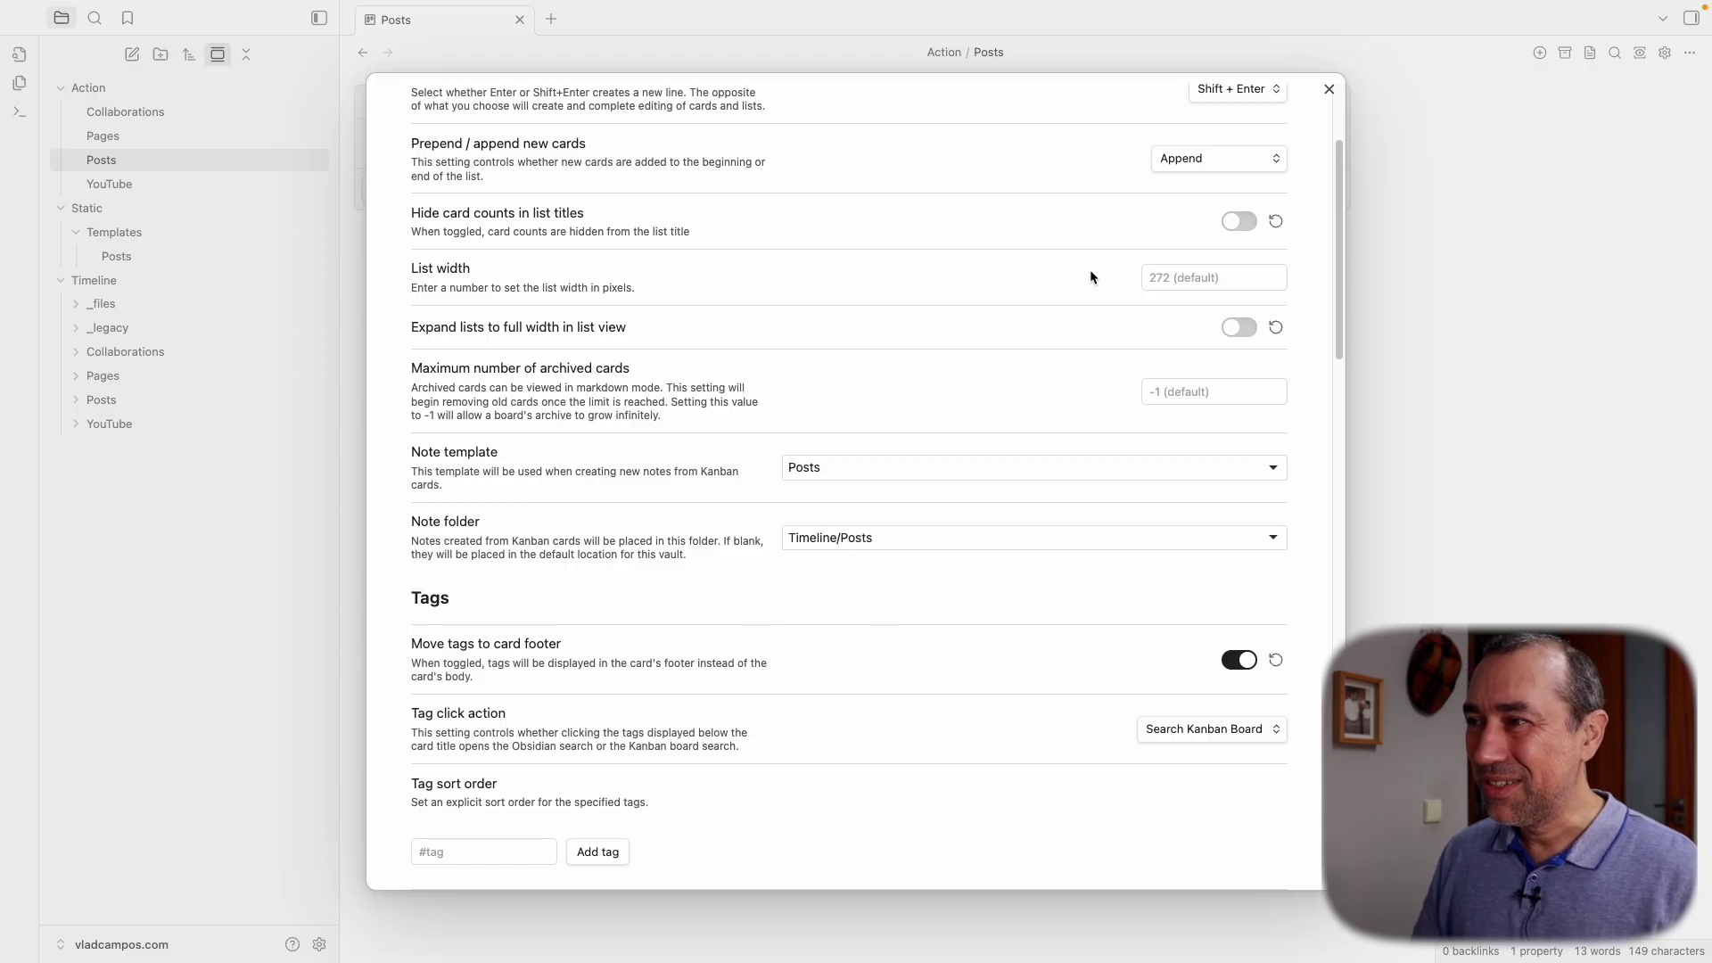
{"action": "left_click", "coordinate": [1328, 90]}
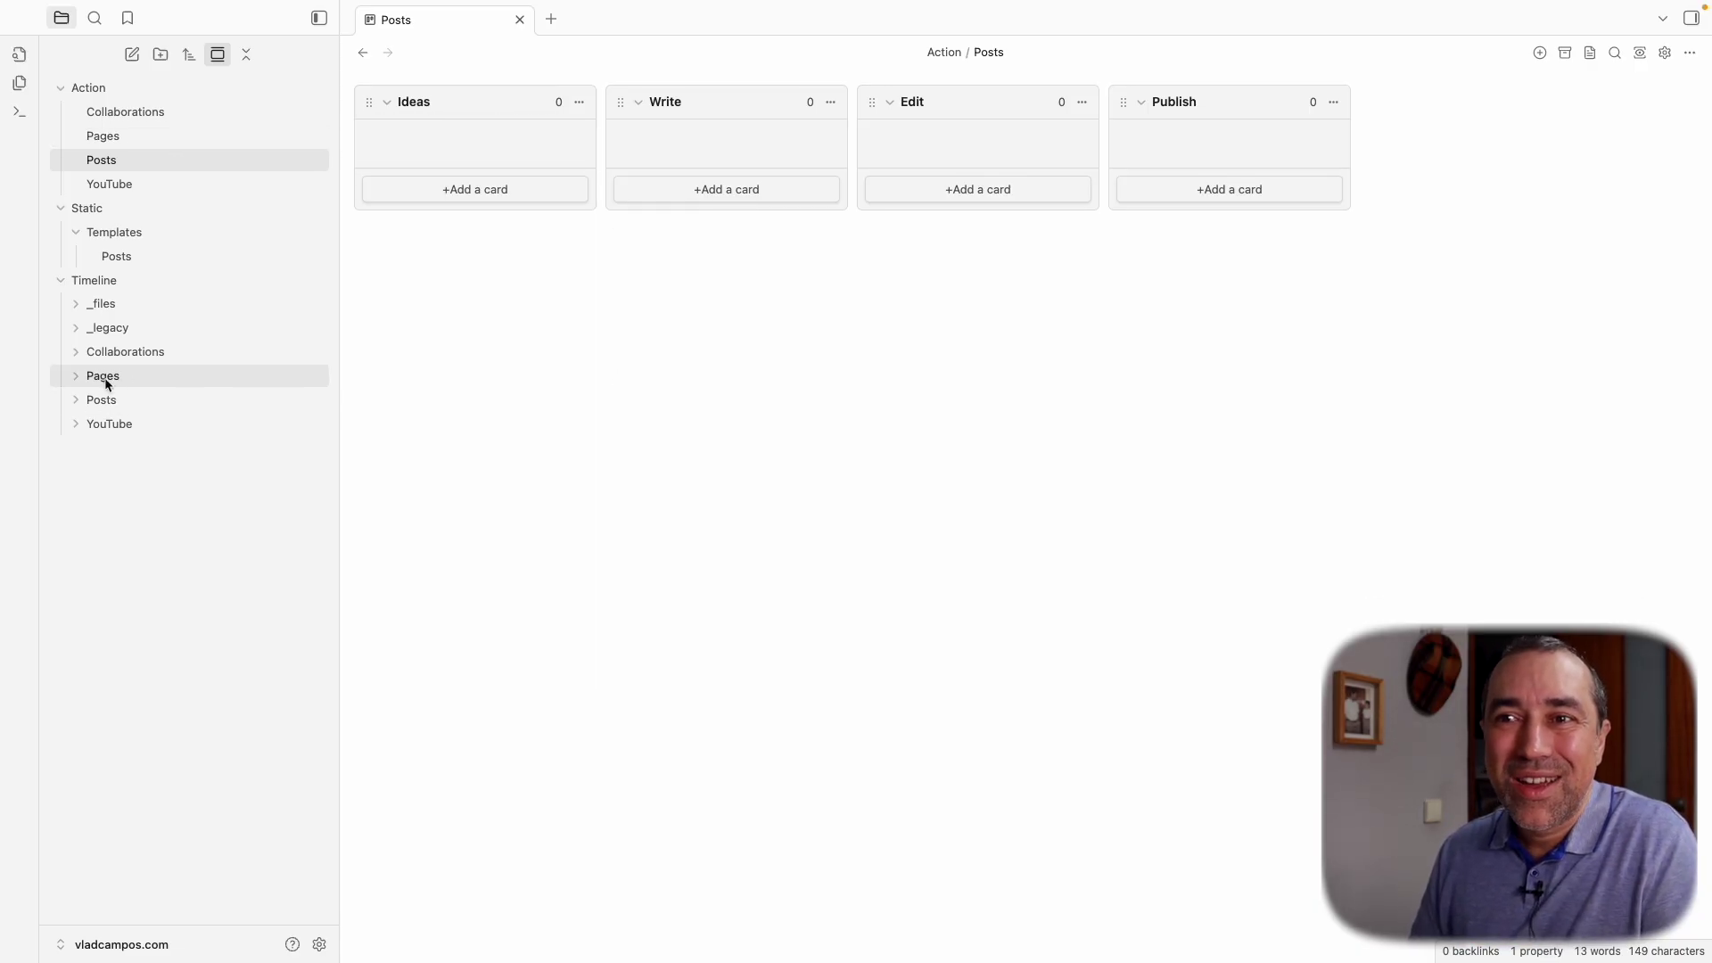
Add a card titled "New video idea" to the Ideas list of the Posts board
{"action": "mouse_move", "coordinate": [102, 383]}
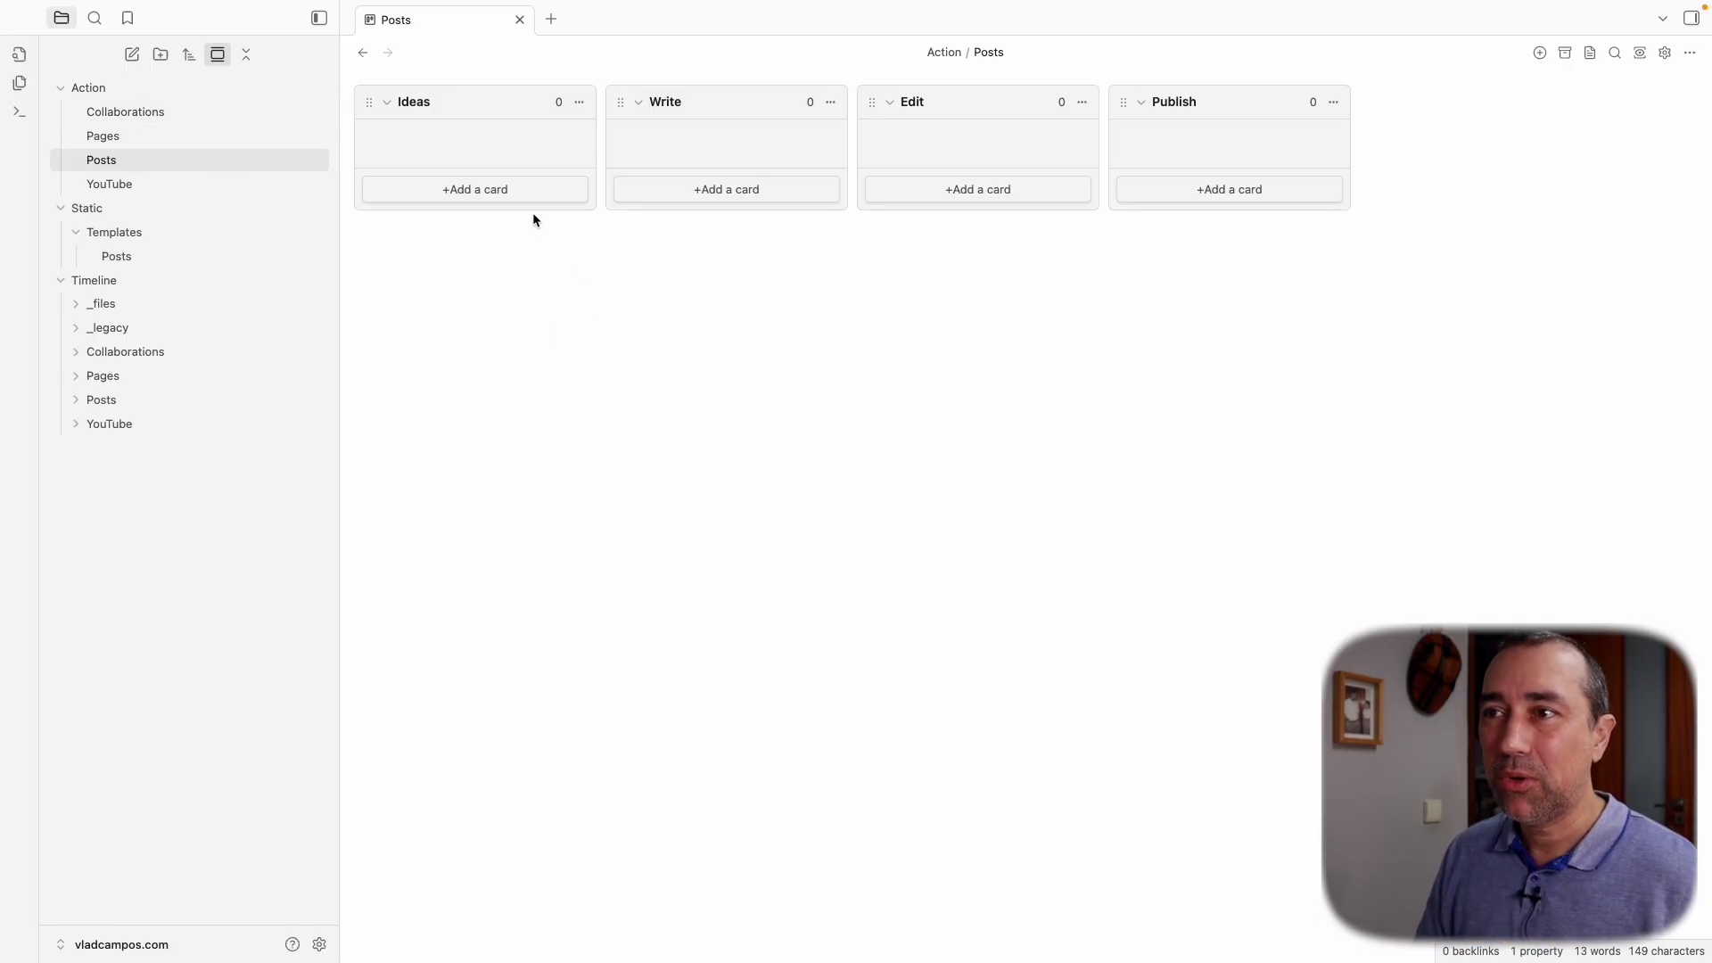
{"action": "left_click", "coordinate": [525, 190]}
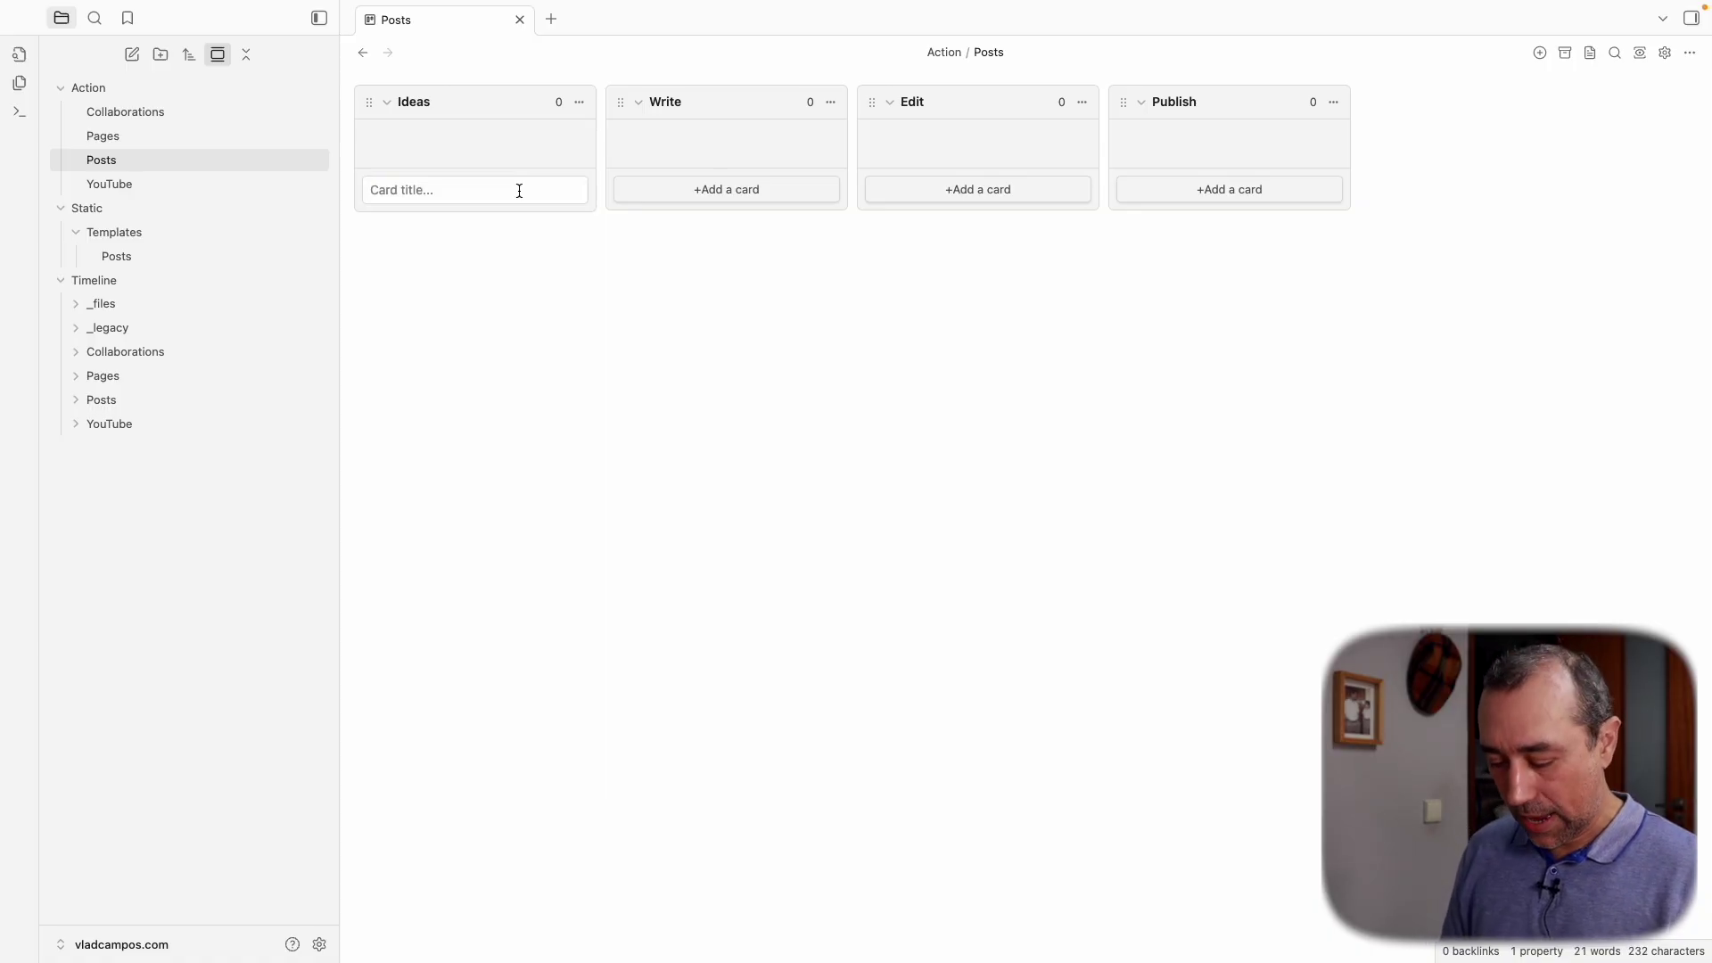
{"action": "type", "text": "New video idea"}
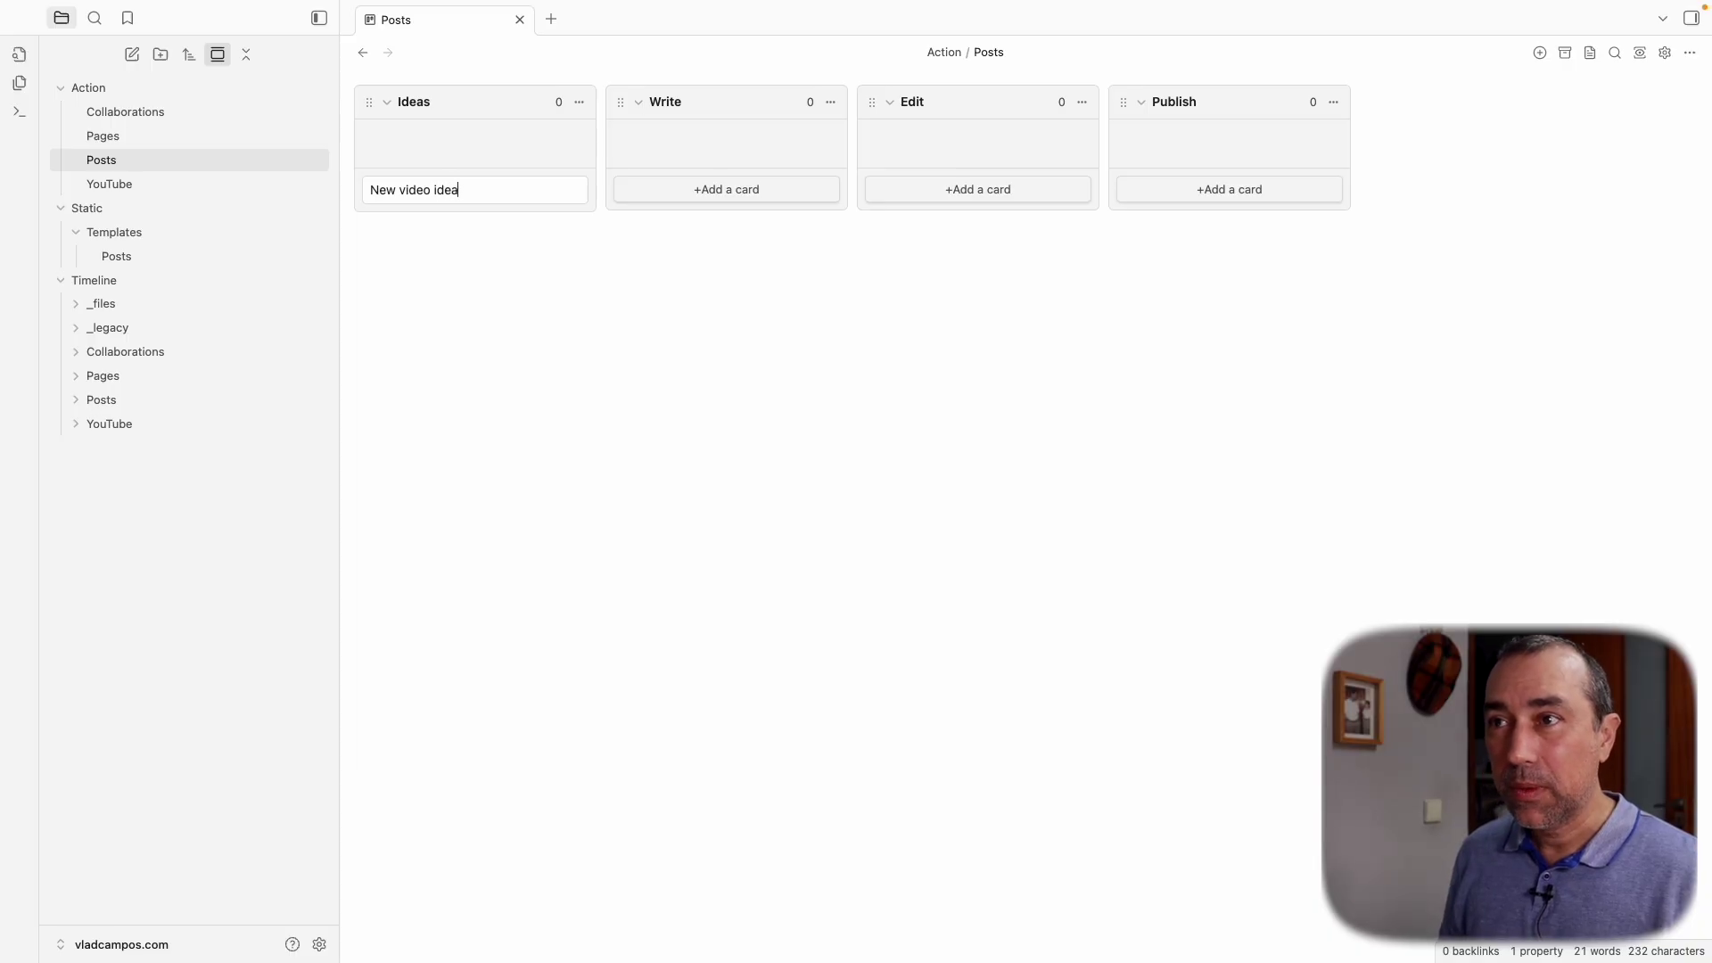
{"action": "key", "text": "Return"}
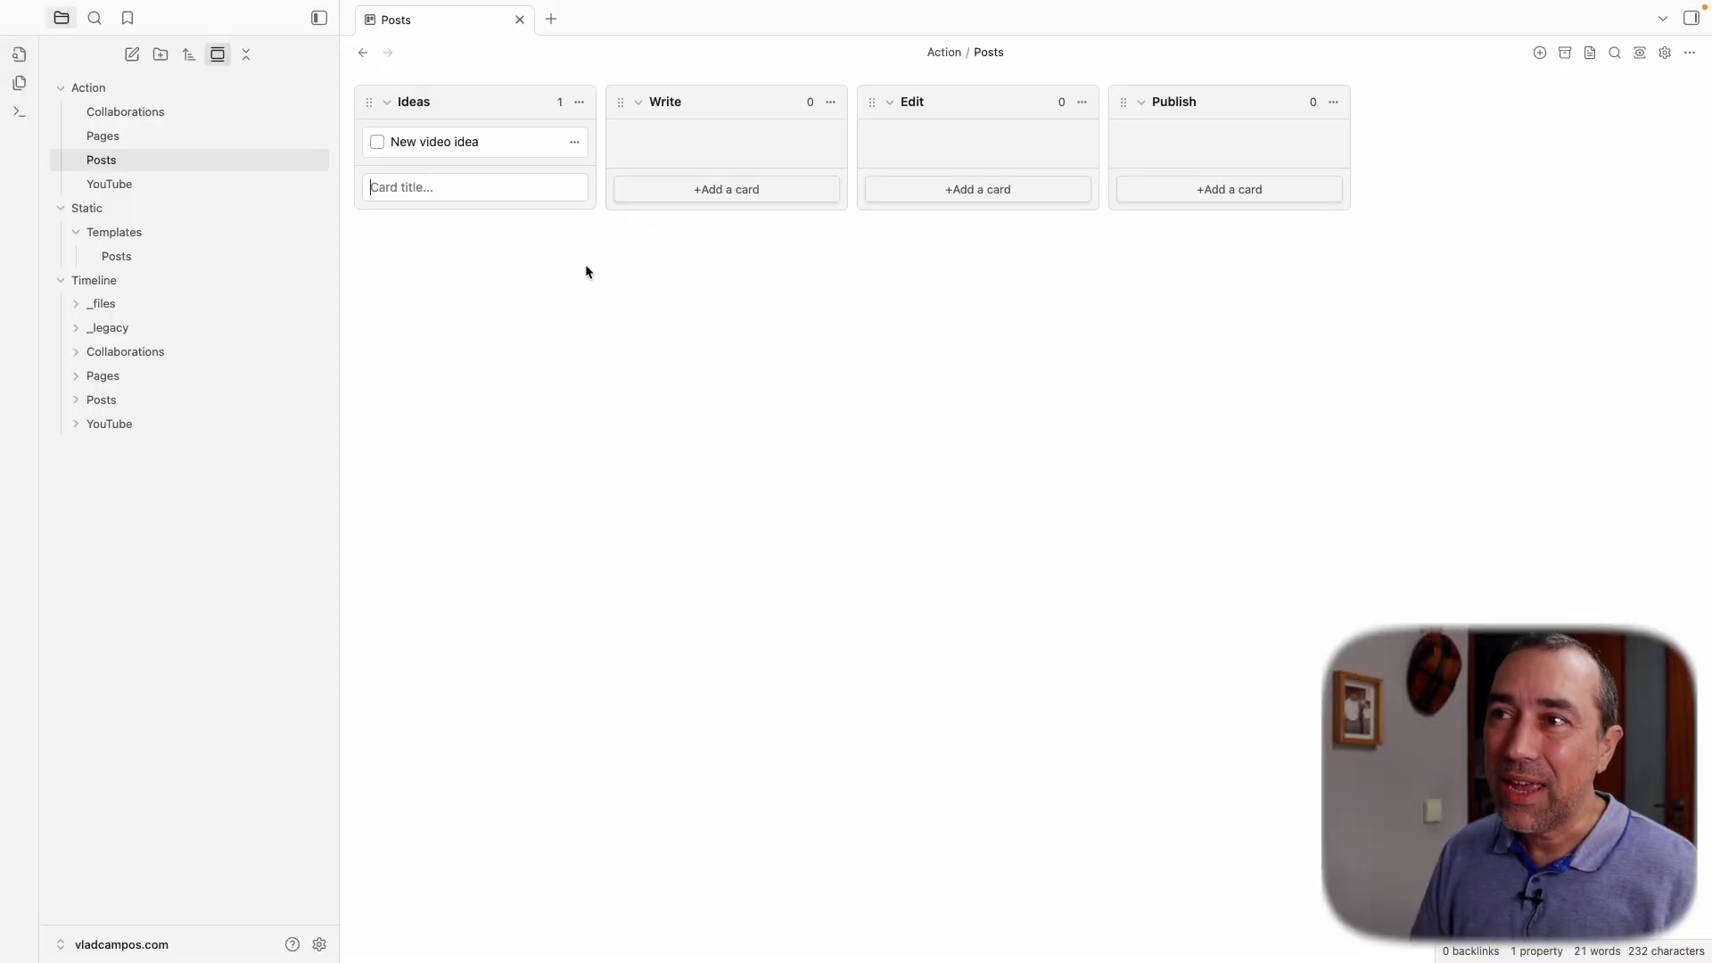
Move the "New video idea" card from the Ideas list to the Write list
{"action": "left_click", "coordinate": [575, 143]}
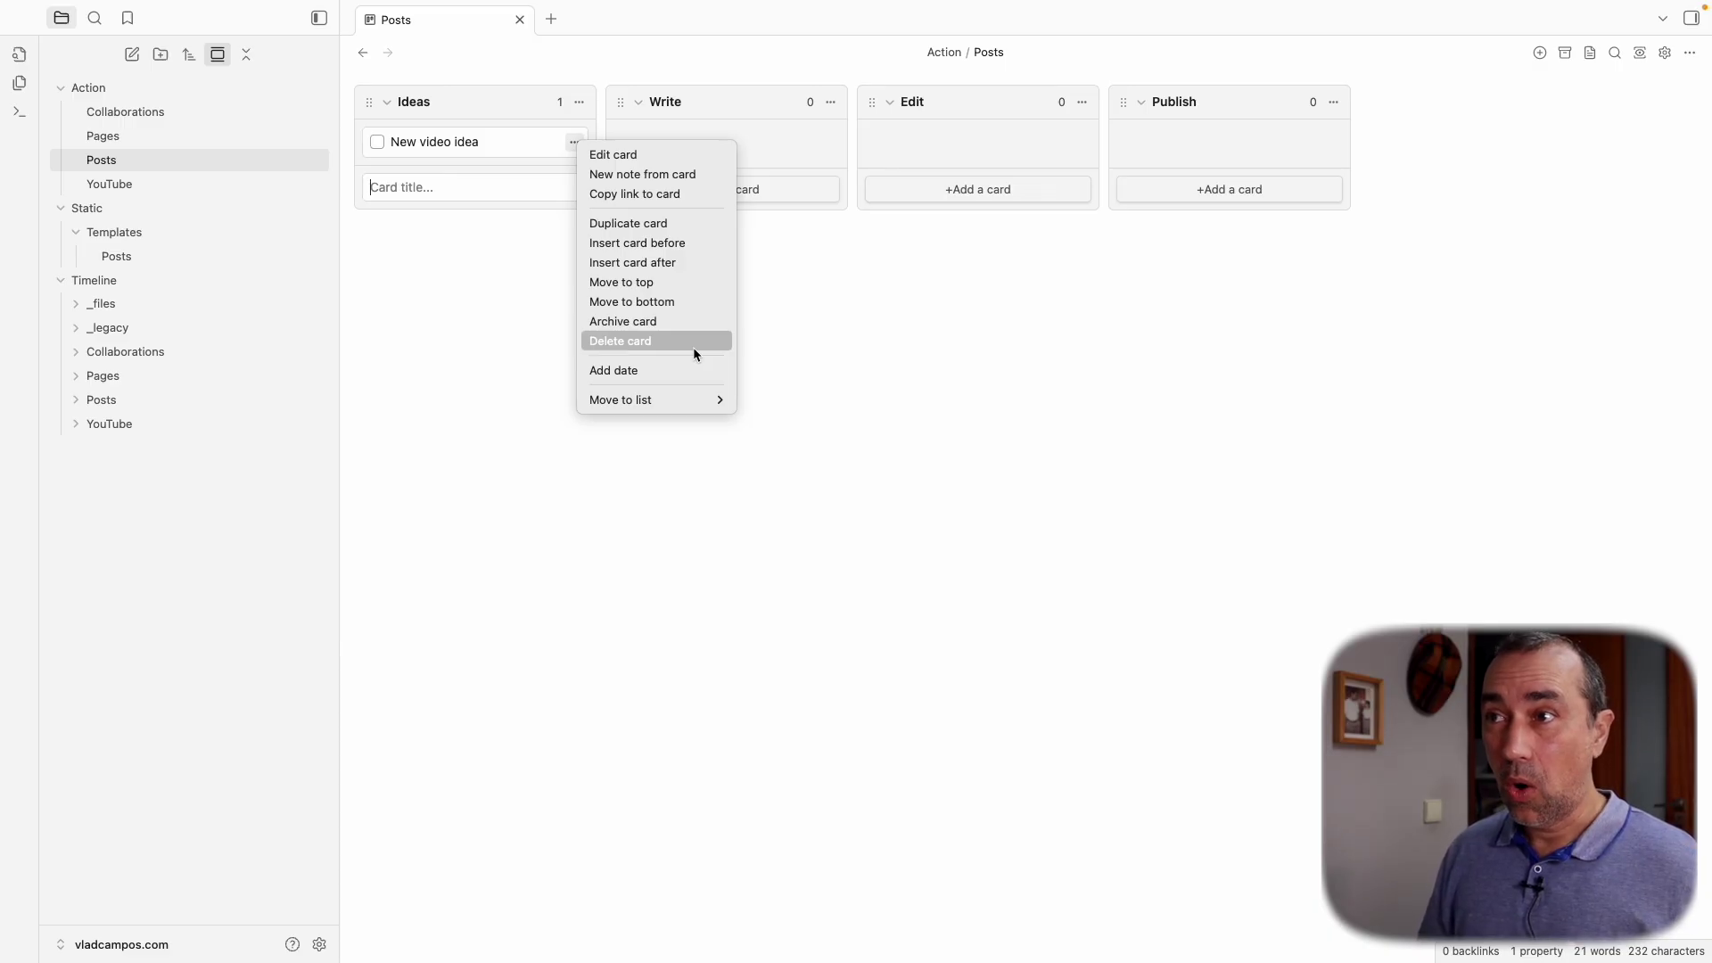
{"action": "left_click", "coordinate": [496, 378]}
{"action": "left_click_drag", "start_coordinate": [499, 144], "coordinate": [758, 165]}
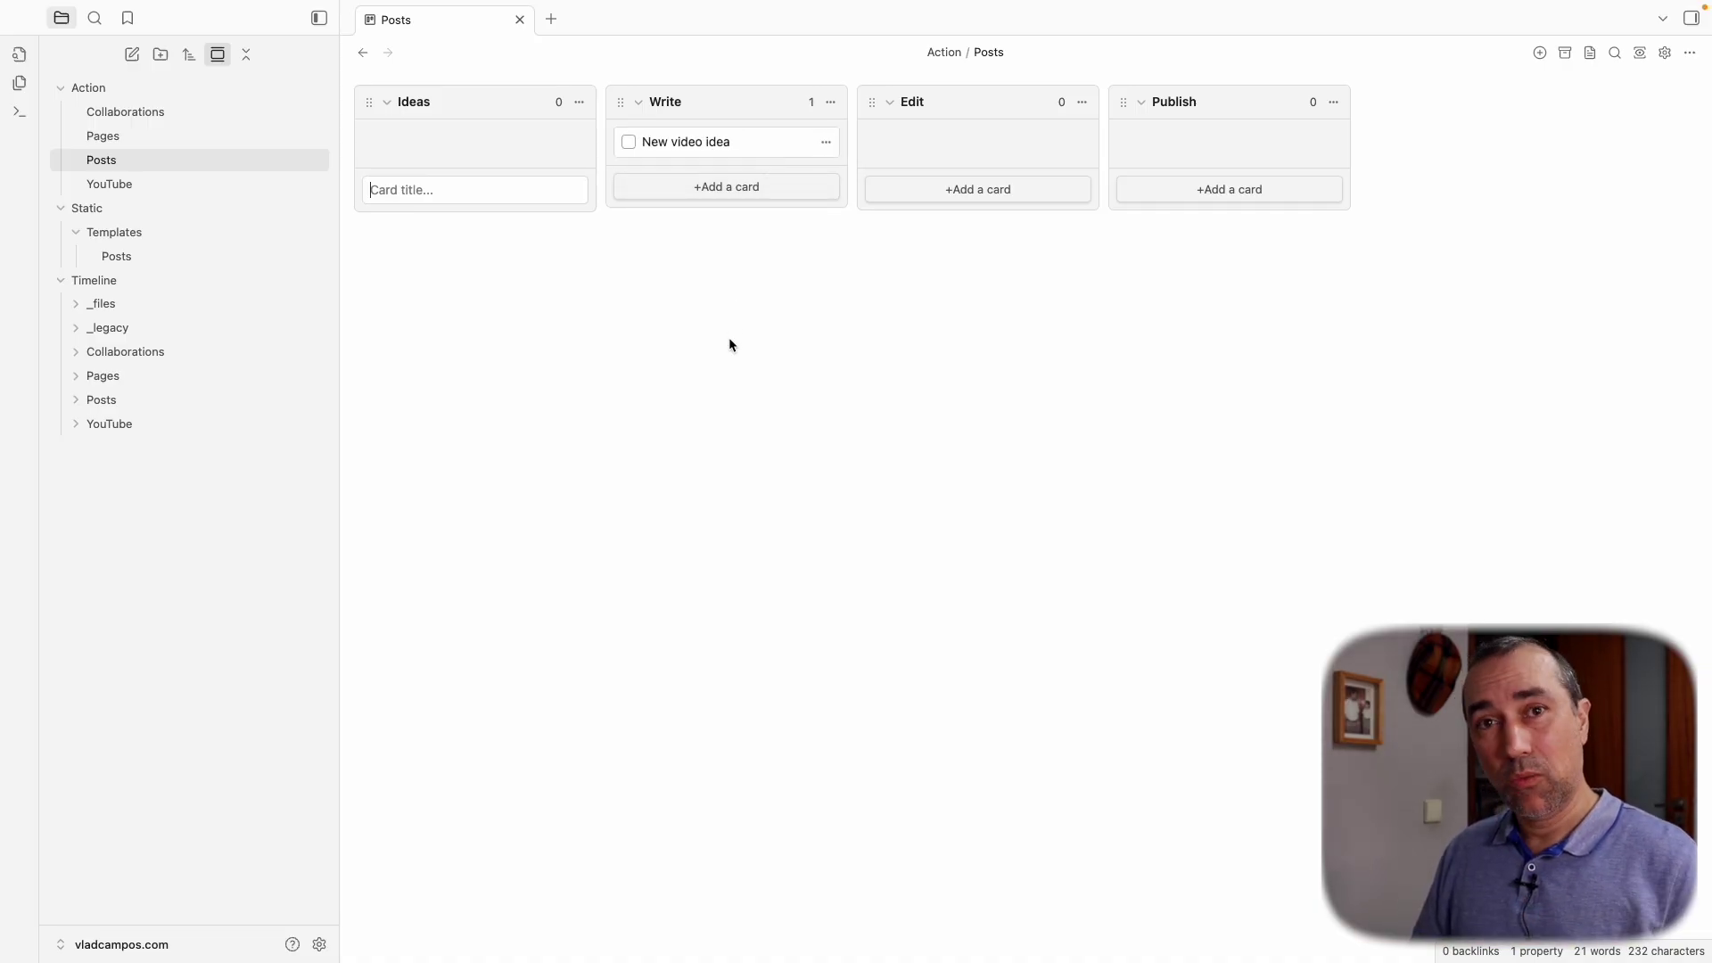
Create a new note from the "New video idea" card and look over the Timeline/Posts folder listing
{"action": "left_click", "coordinate": [826, 144]}
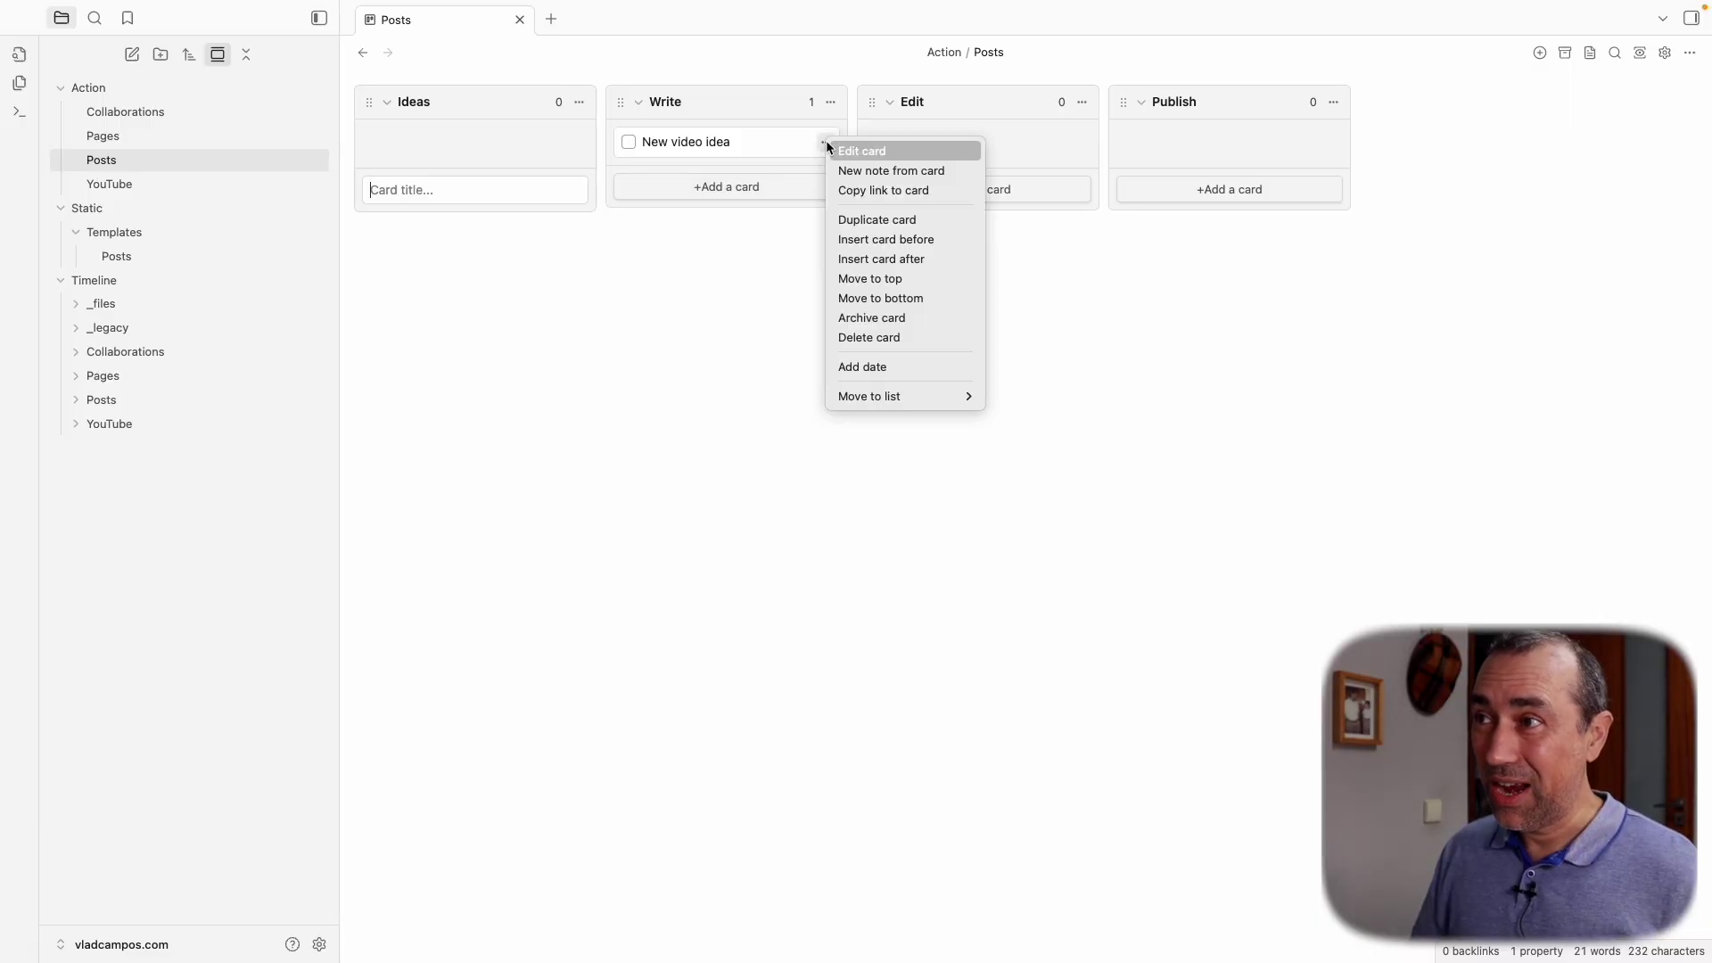
{"action": "left_click", "coordinate": [967, 173]}
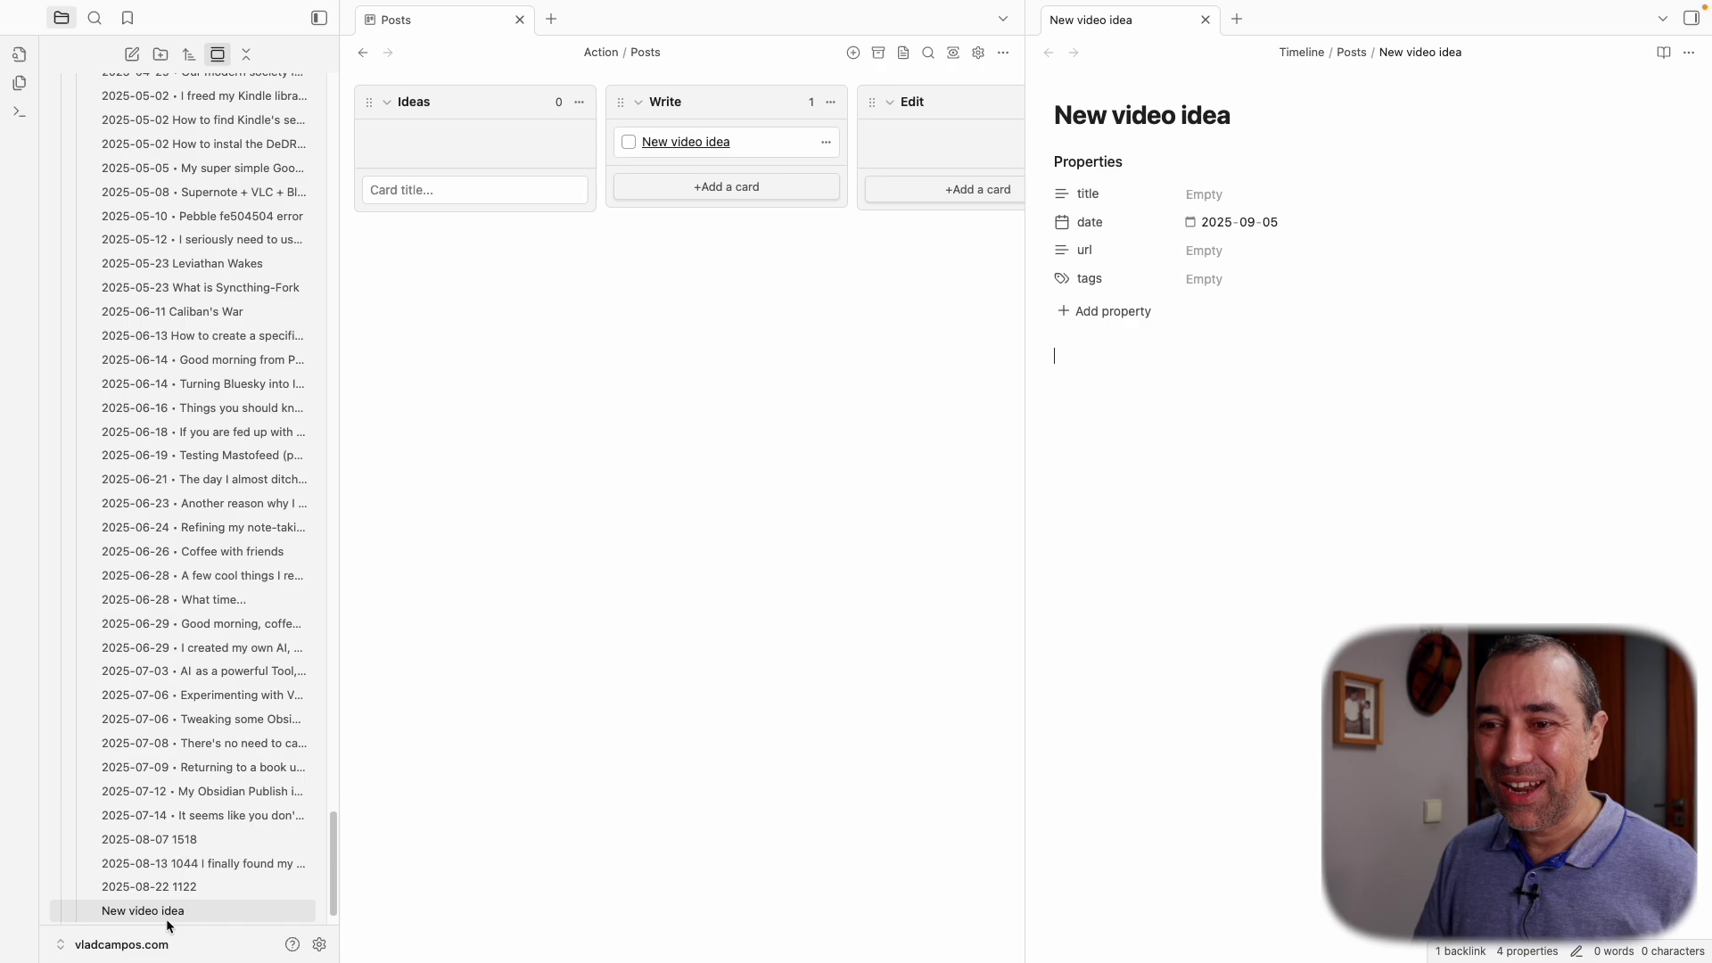
{"action": "scroll", "coordinate": [166, 455], "scroll_direction": "up", "scroll_amount": 20}
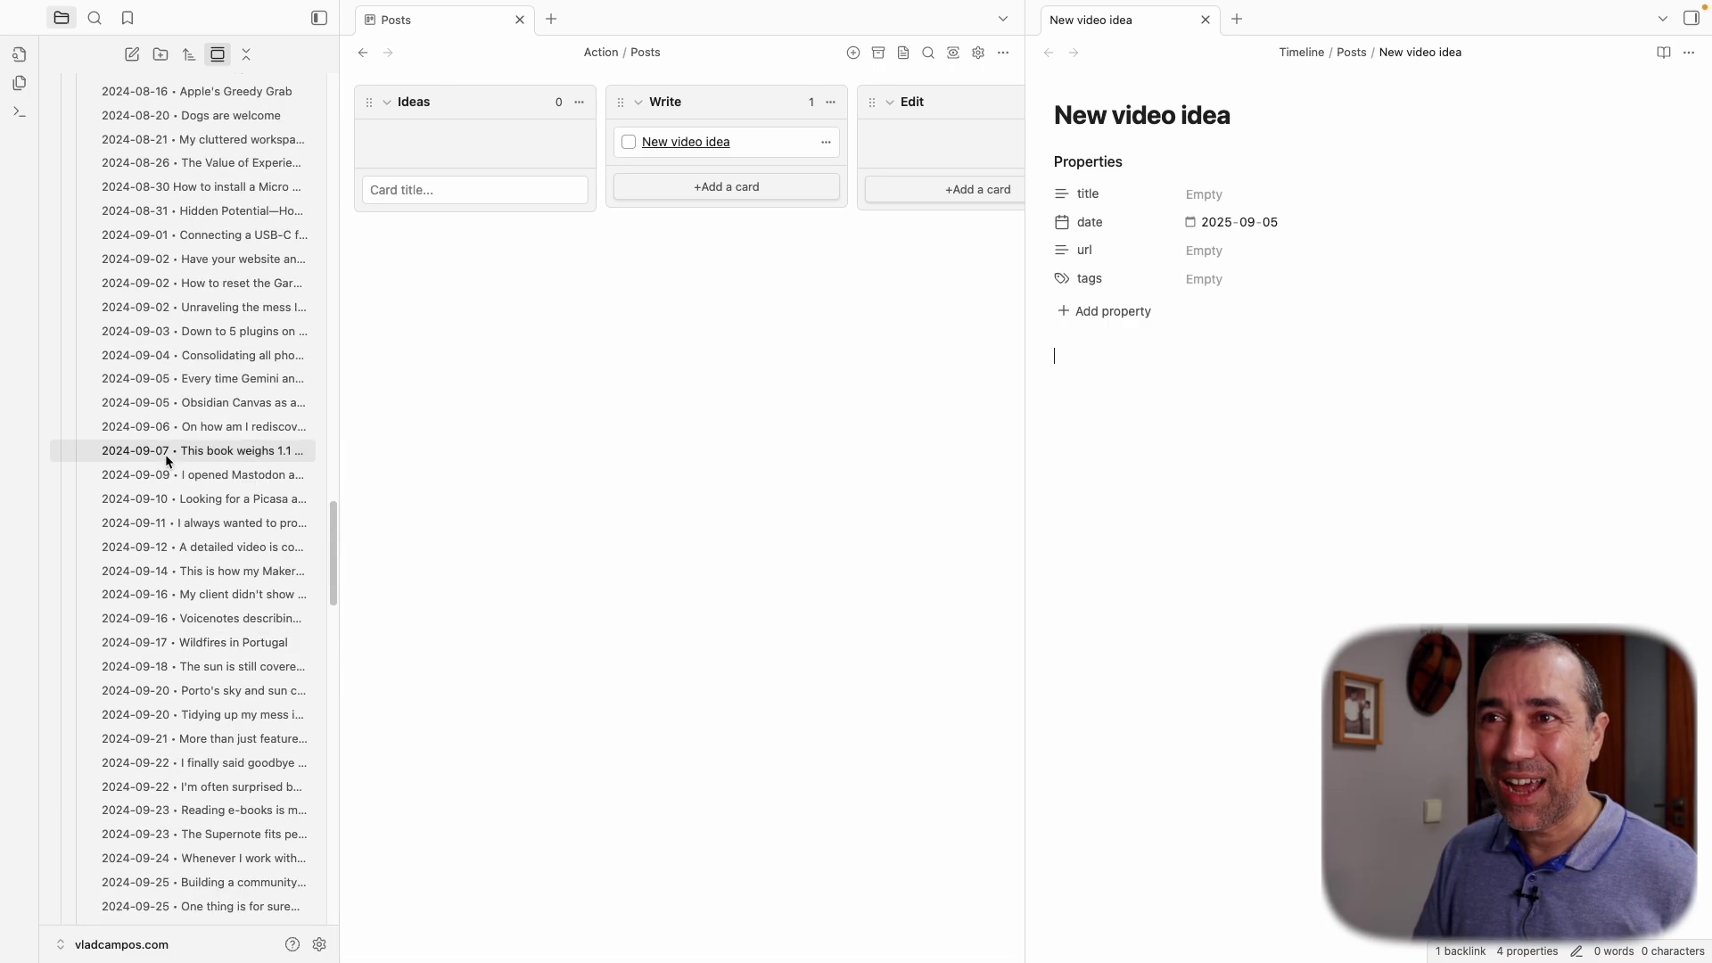
{"action": "scroll", "coordinate": [164, 466], "scroll_direction": "up", "scroll_amount": 10}
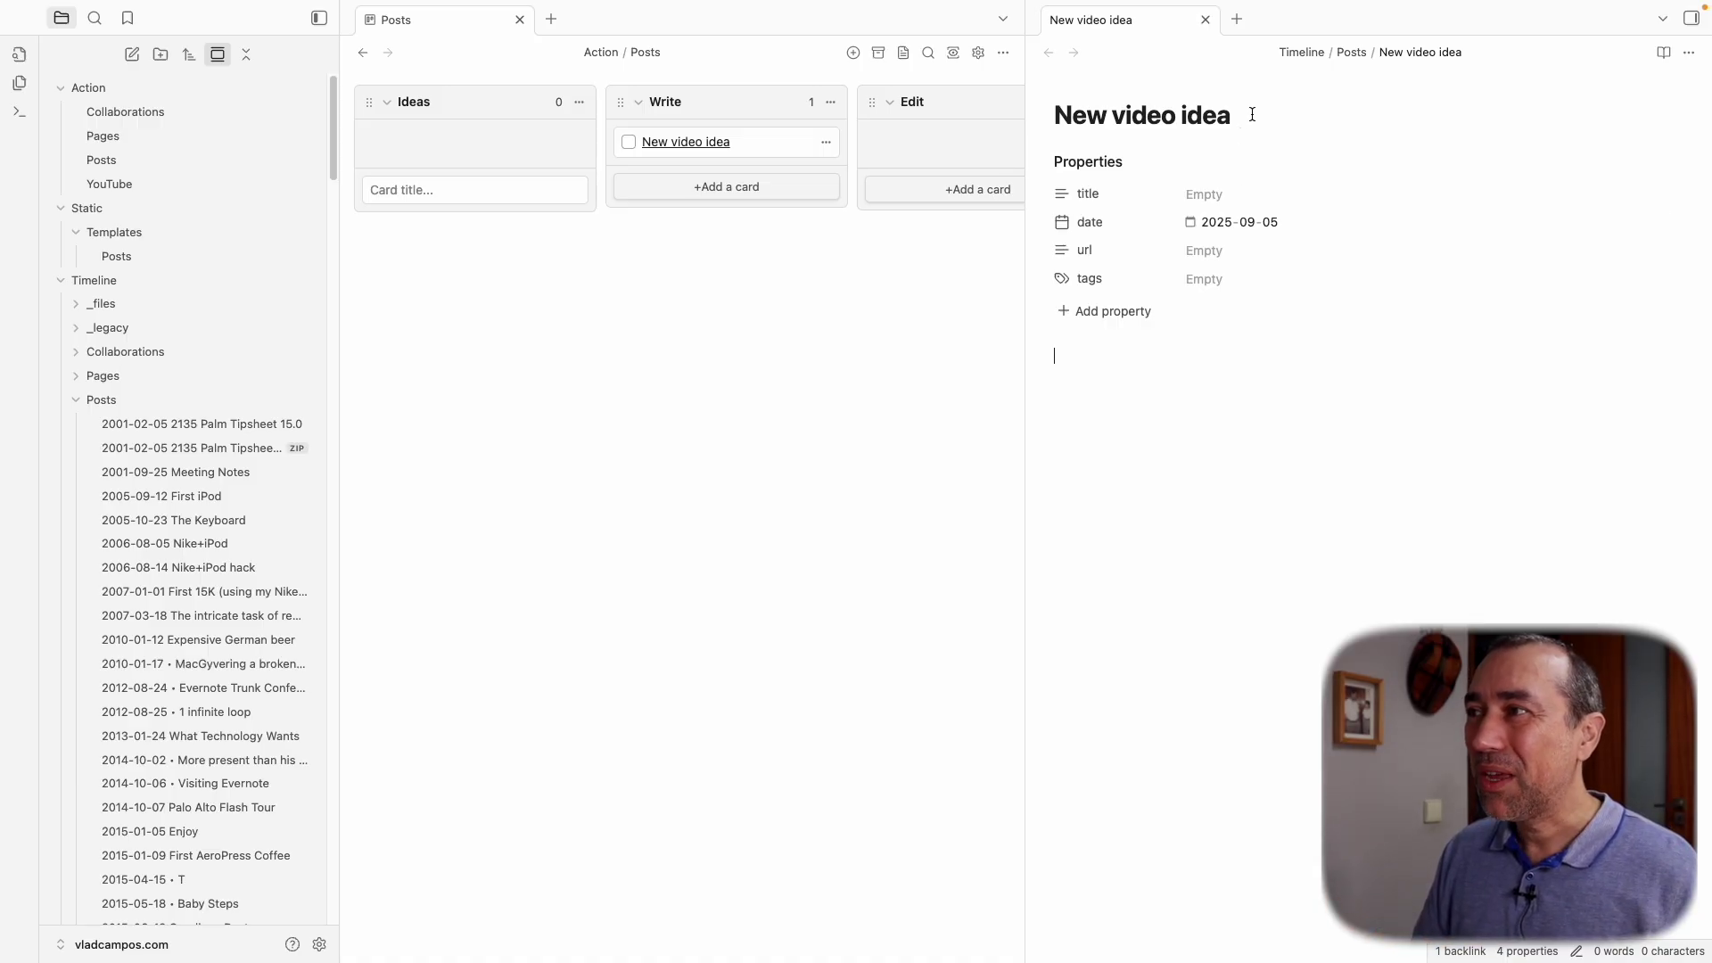
Rename the "New video idea" note to "This is a test"
{"action": "left_click_drag", "start_coordinate": [1251, 113], "coordinate": [1035, 109]}
{"action": "type", "text": "This is a"}
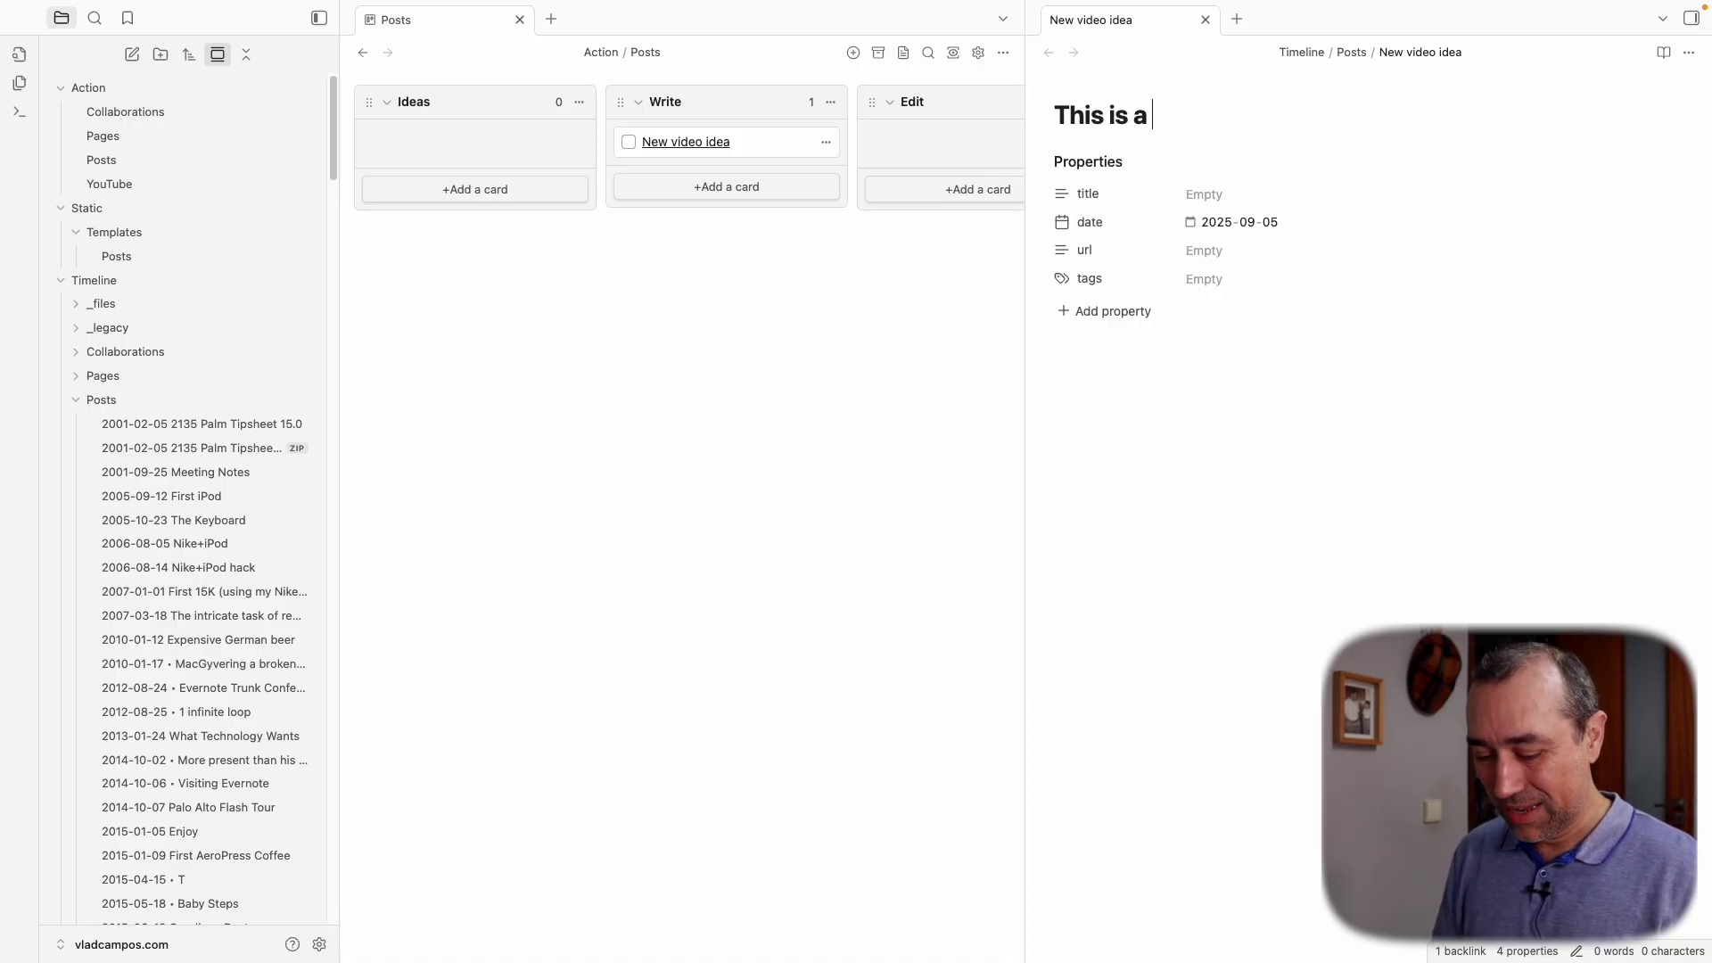
{"action": "type", "text": " test"}
{"action": "key", "text": "Return"}
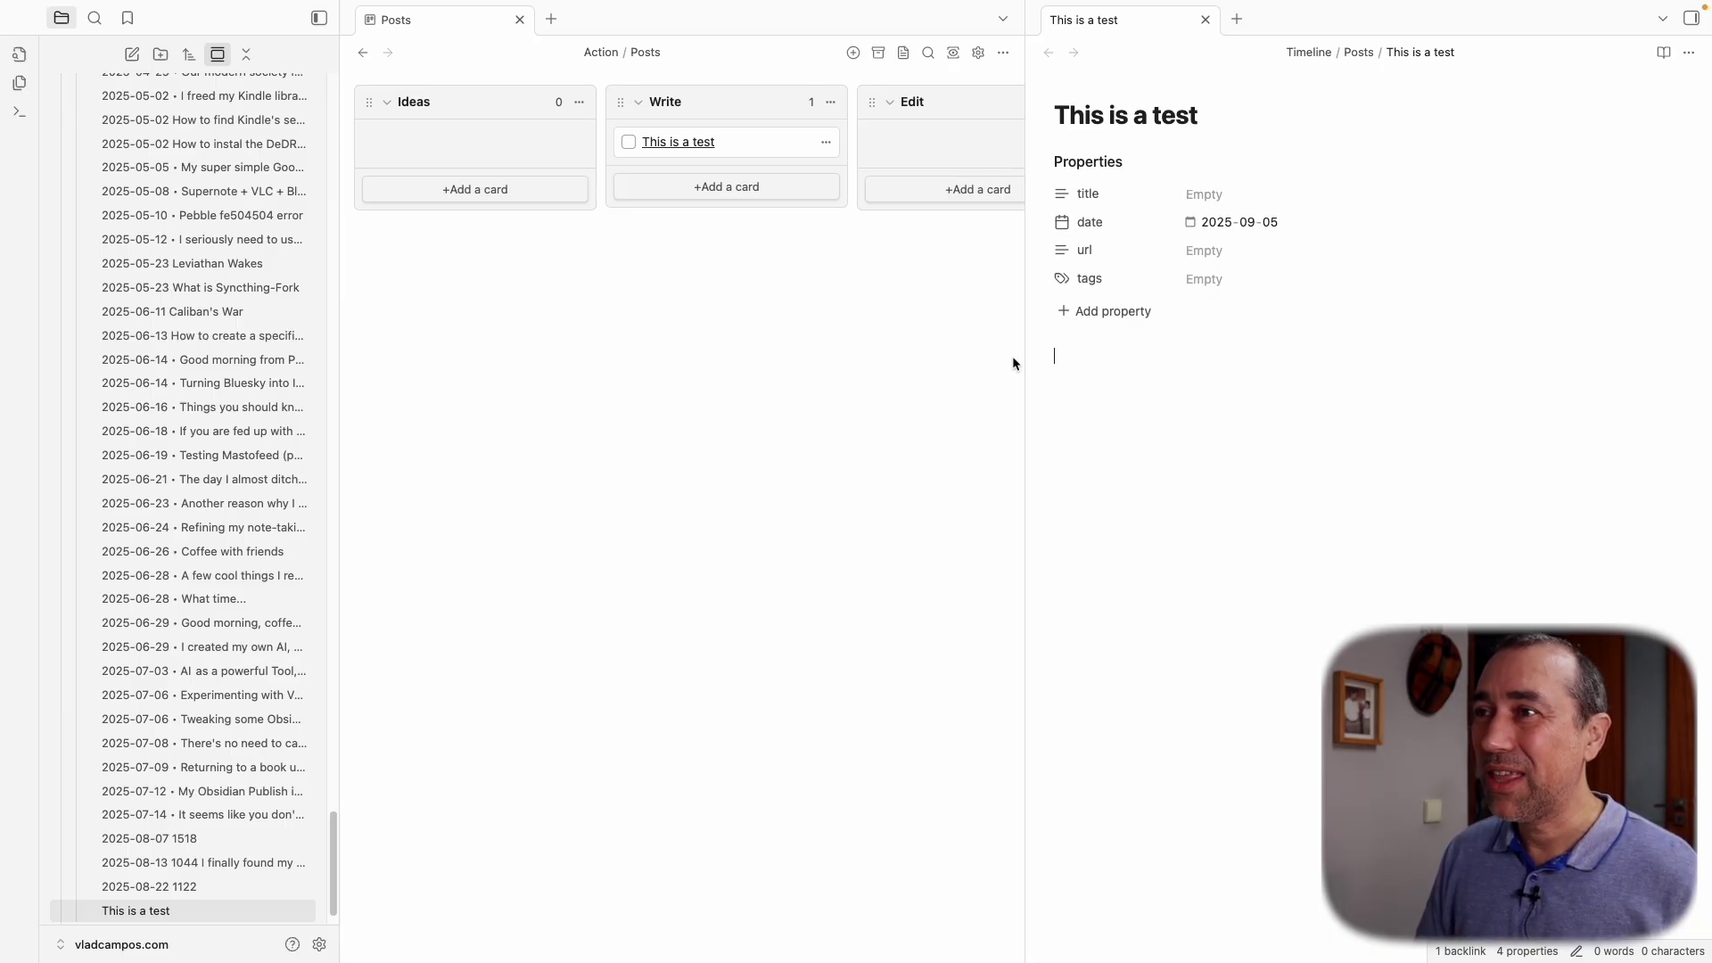
Close the "This is a test" note and collapse the Timeline and Static folders in the file list
{"action": "left_click", "coordinate": [1205, 19]}
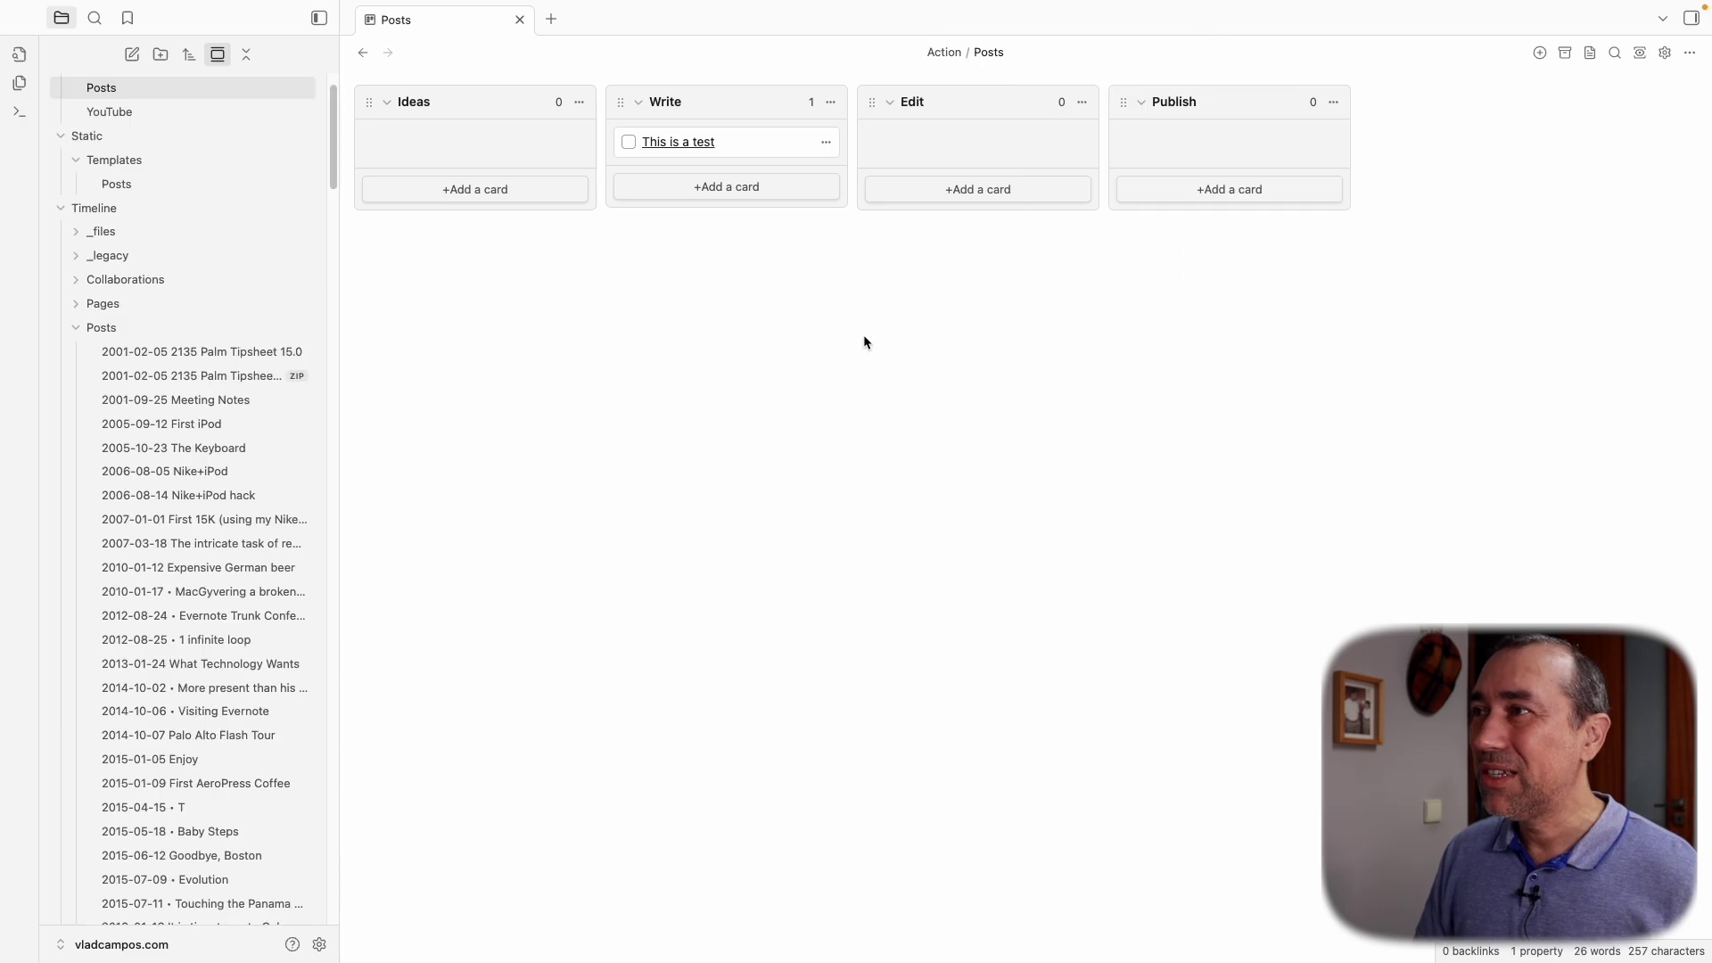
{"action": "left_click", "coordinate": [55, 207]}
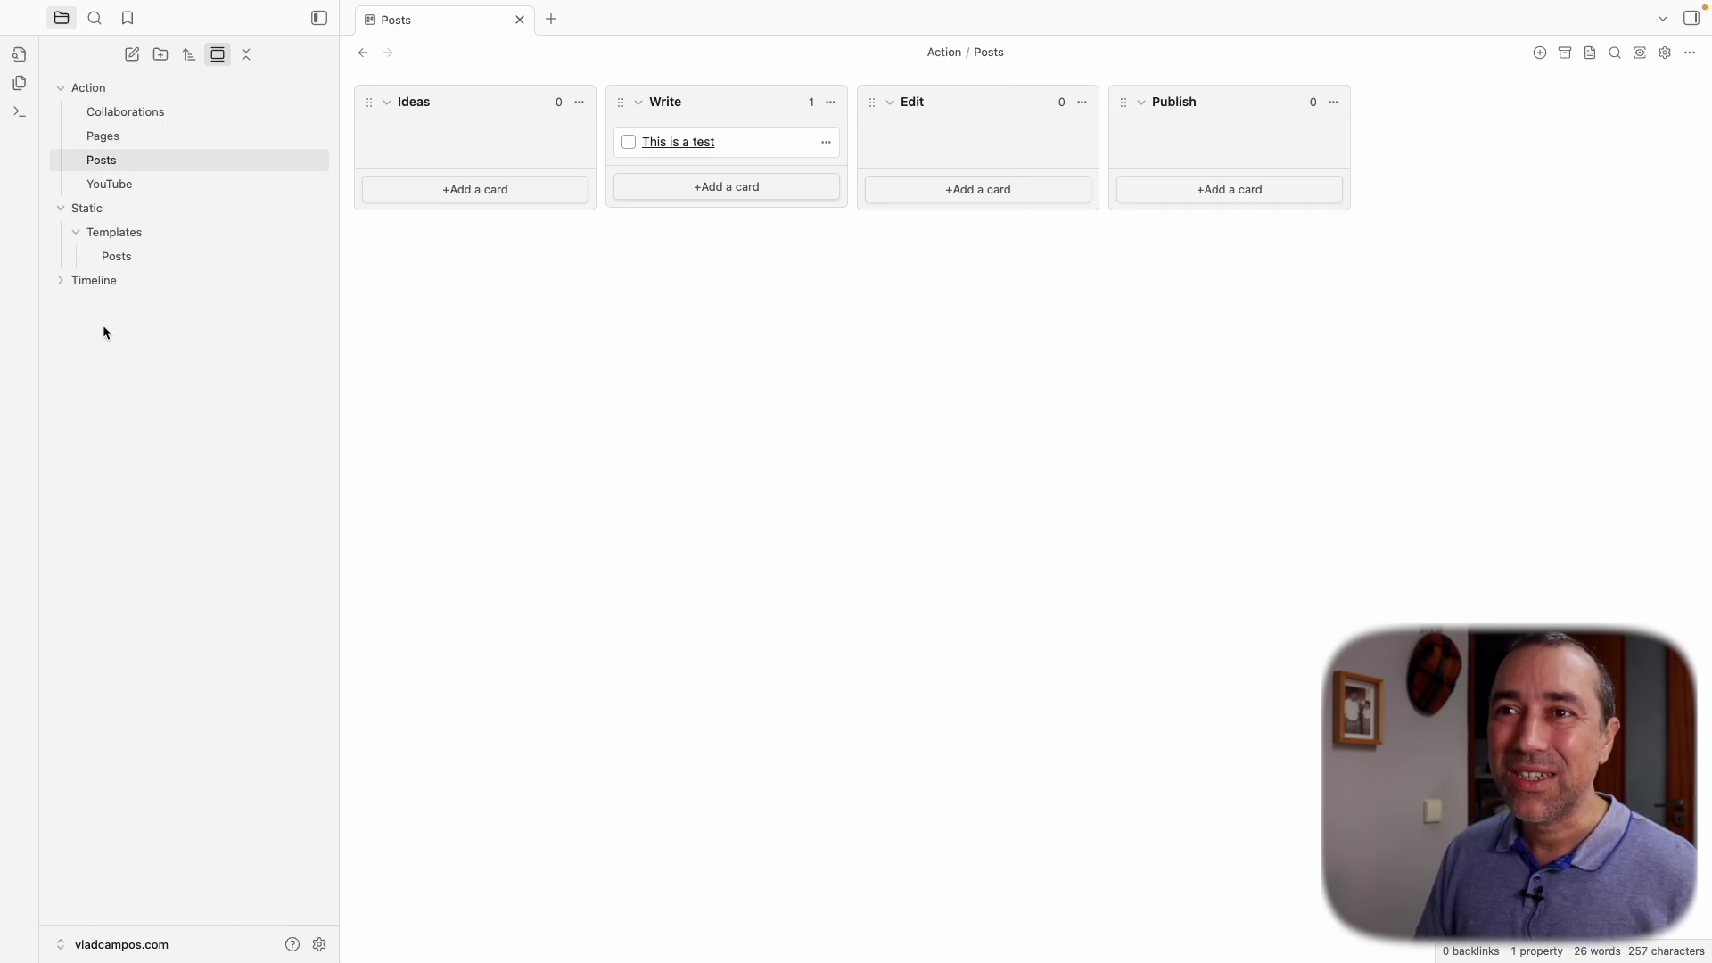
{"action": "left_click", "coordinate": [59, 209]}
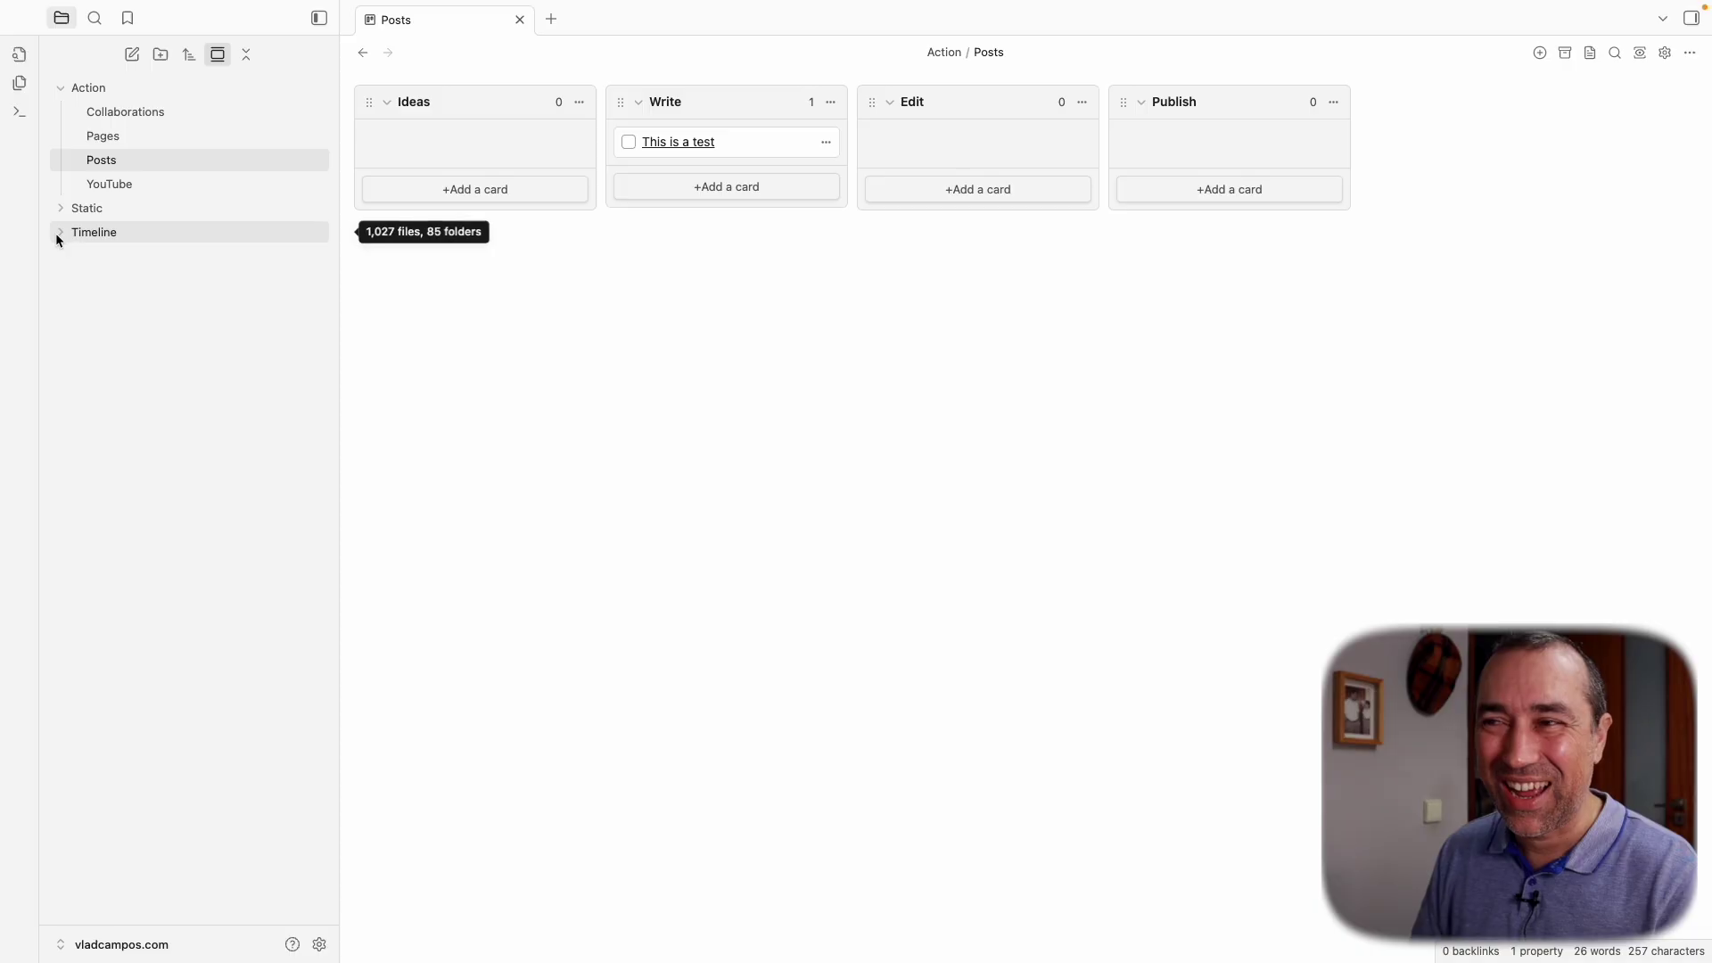
Sort the file list by name in descending order and expand the Timeline folder
{"action": "left_click", "coordinate": [189, 54]}
{"action": "left_click", "coordinate": [270, 89]}
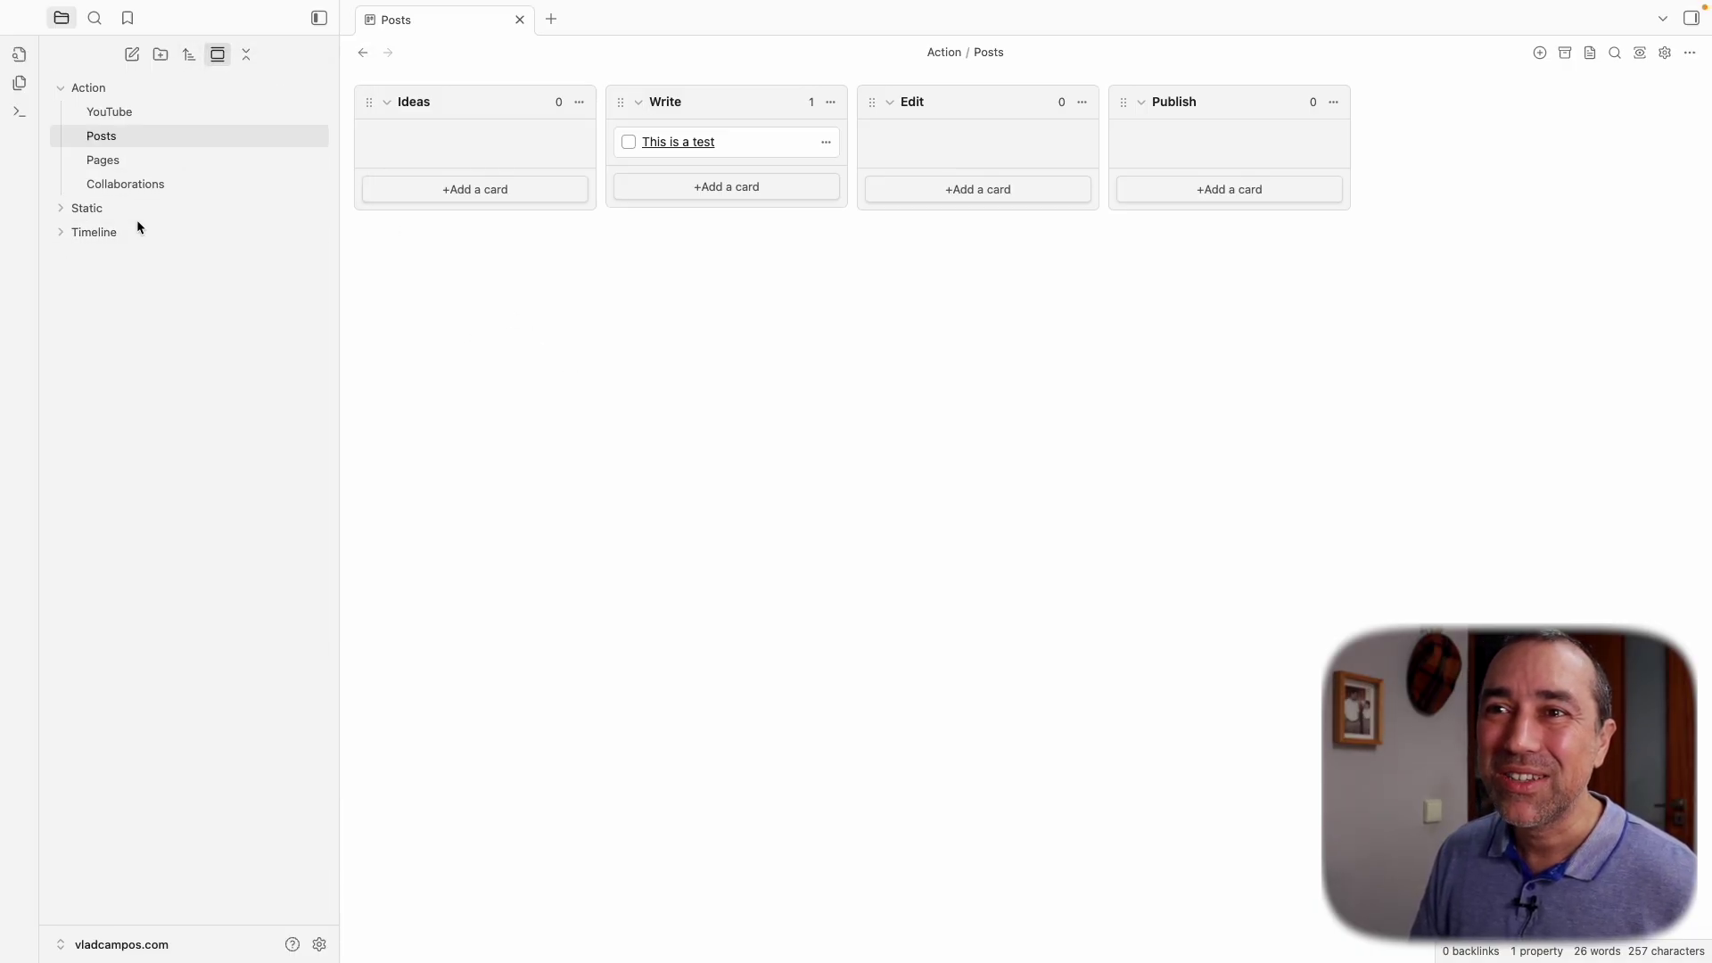
{"action": "left_click", "coordinate": [60, 233]}
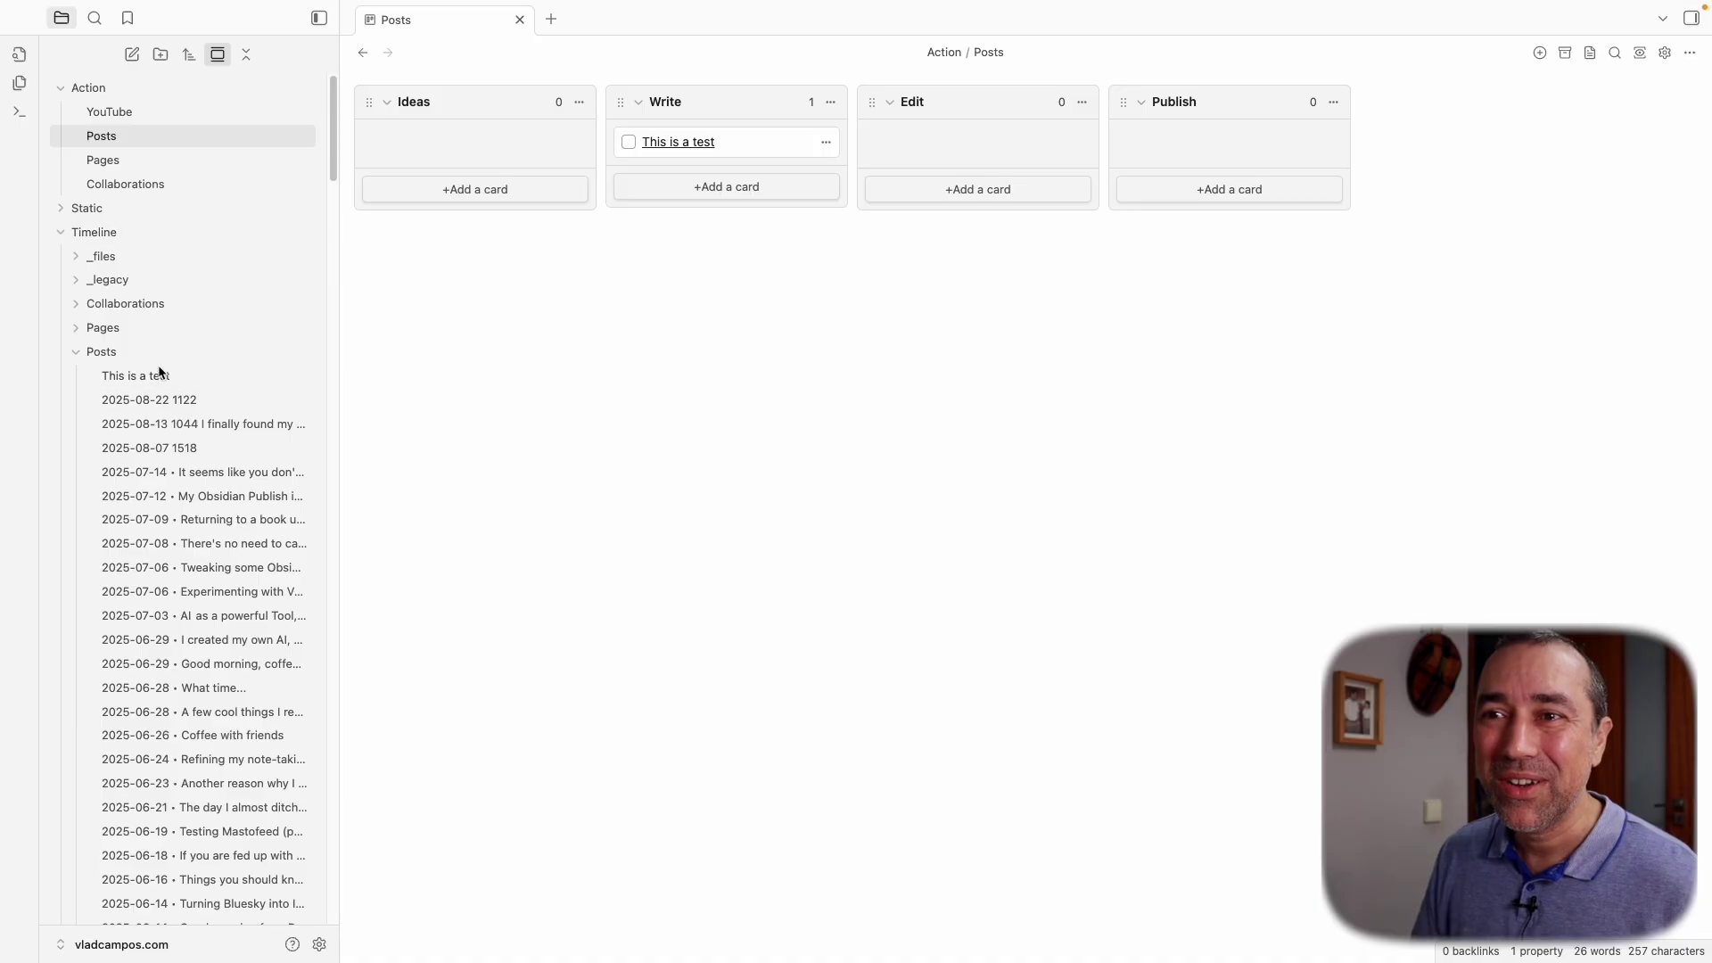
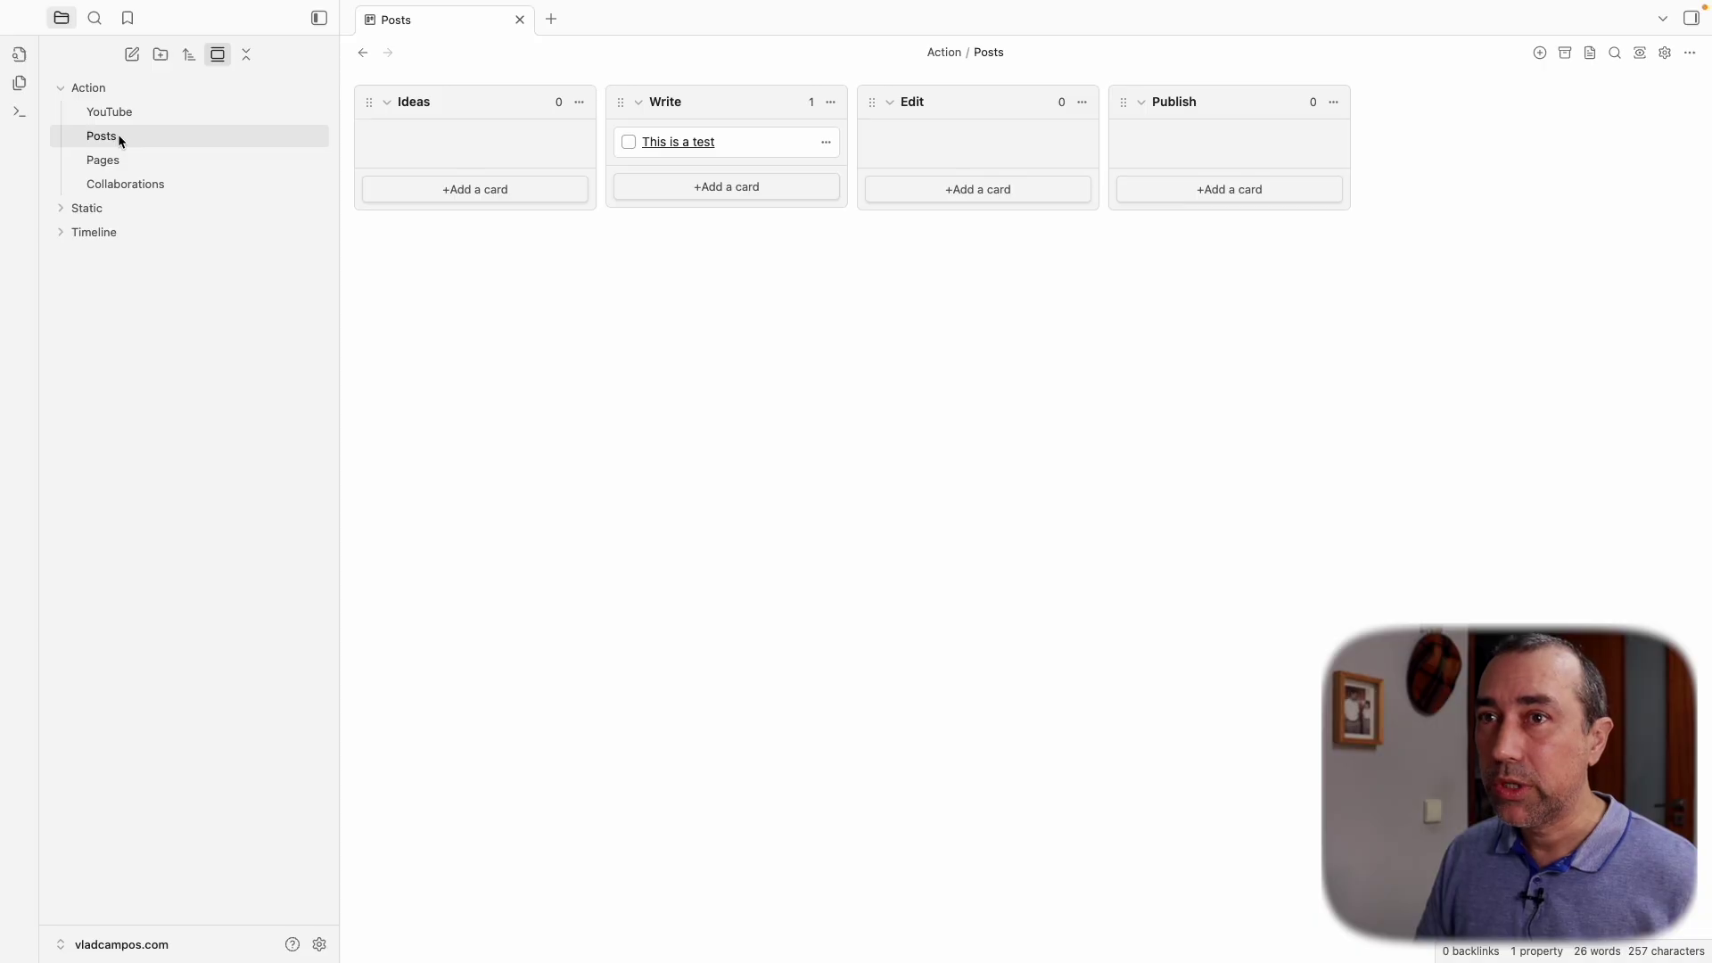
Open the YouTube board, find the Homepage community plugin by searching for "home", and install and enable it
{"action": "left_click", "coordinate": [123, 114]}
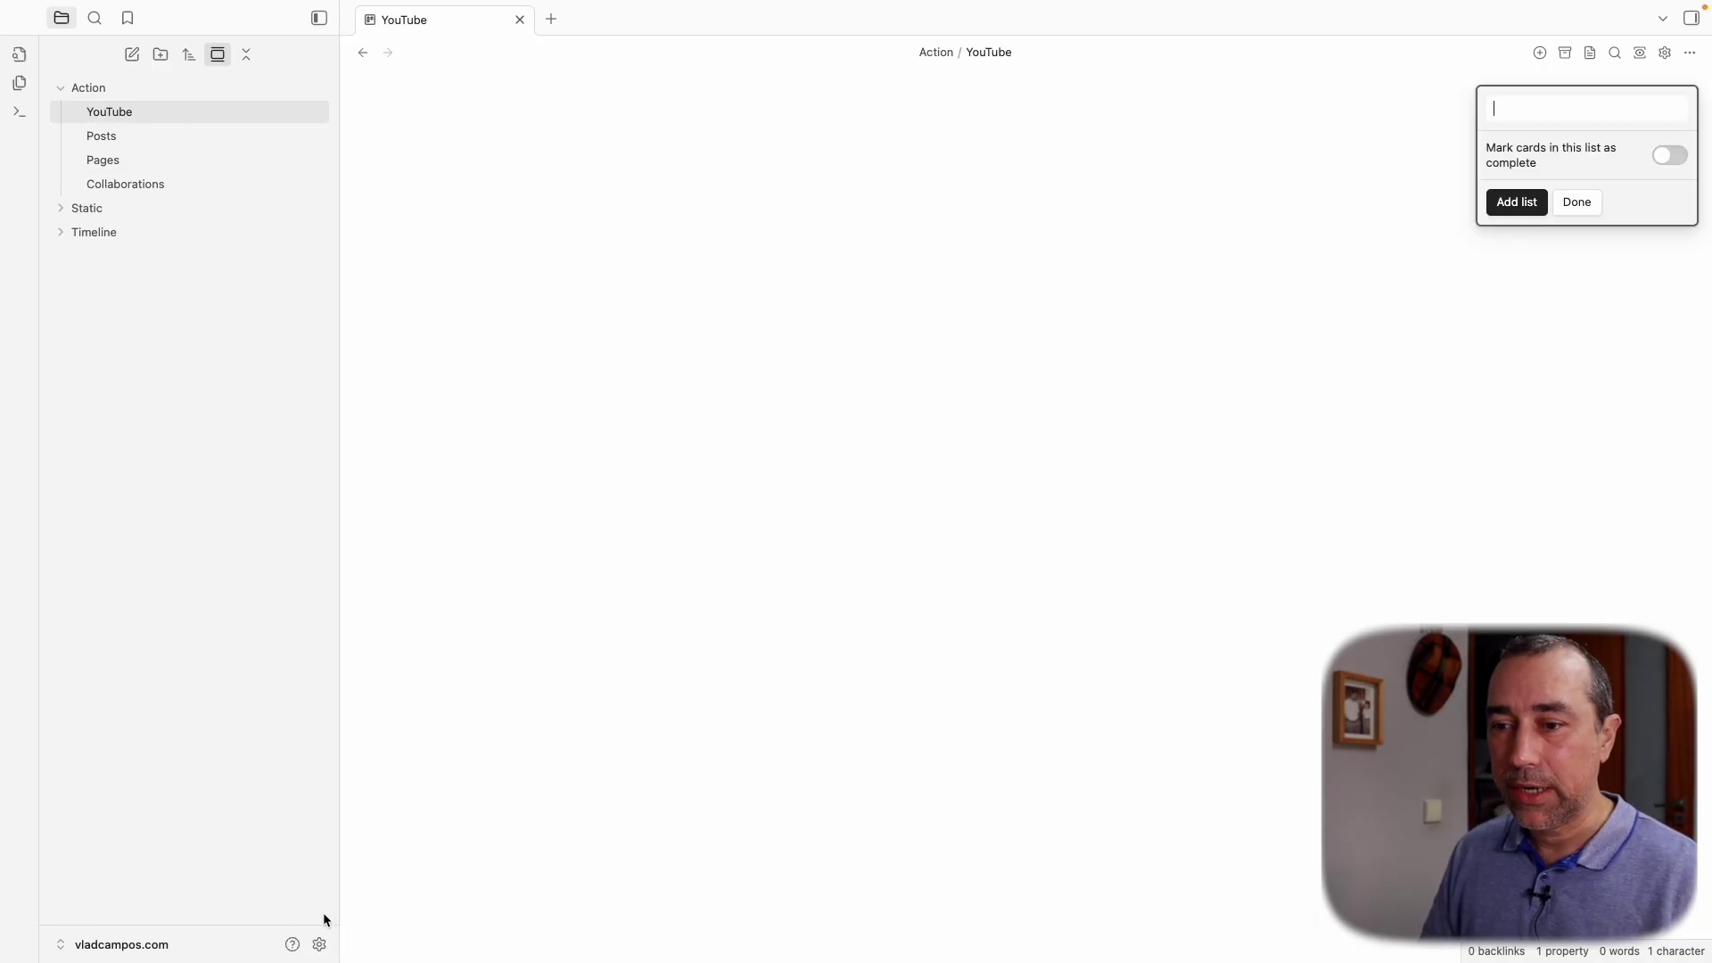
{"action": "left_click", "coordinate": [319, 943]}
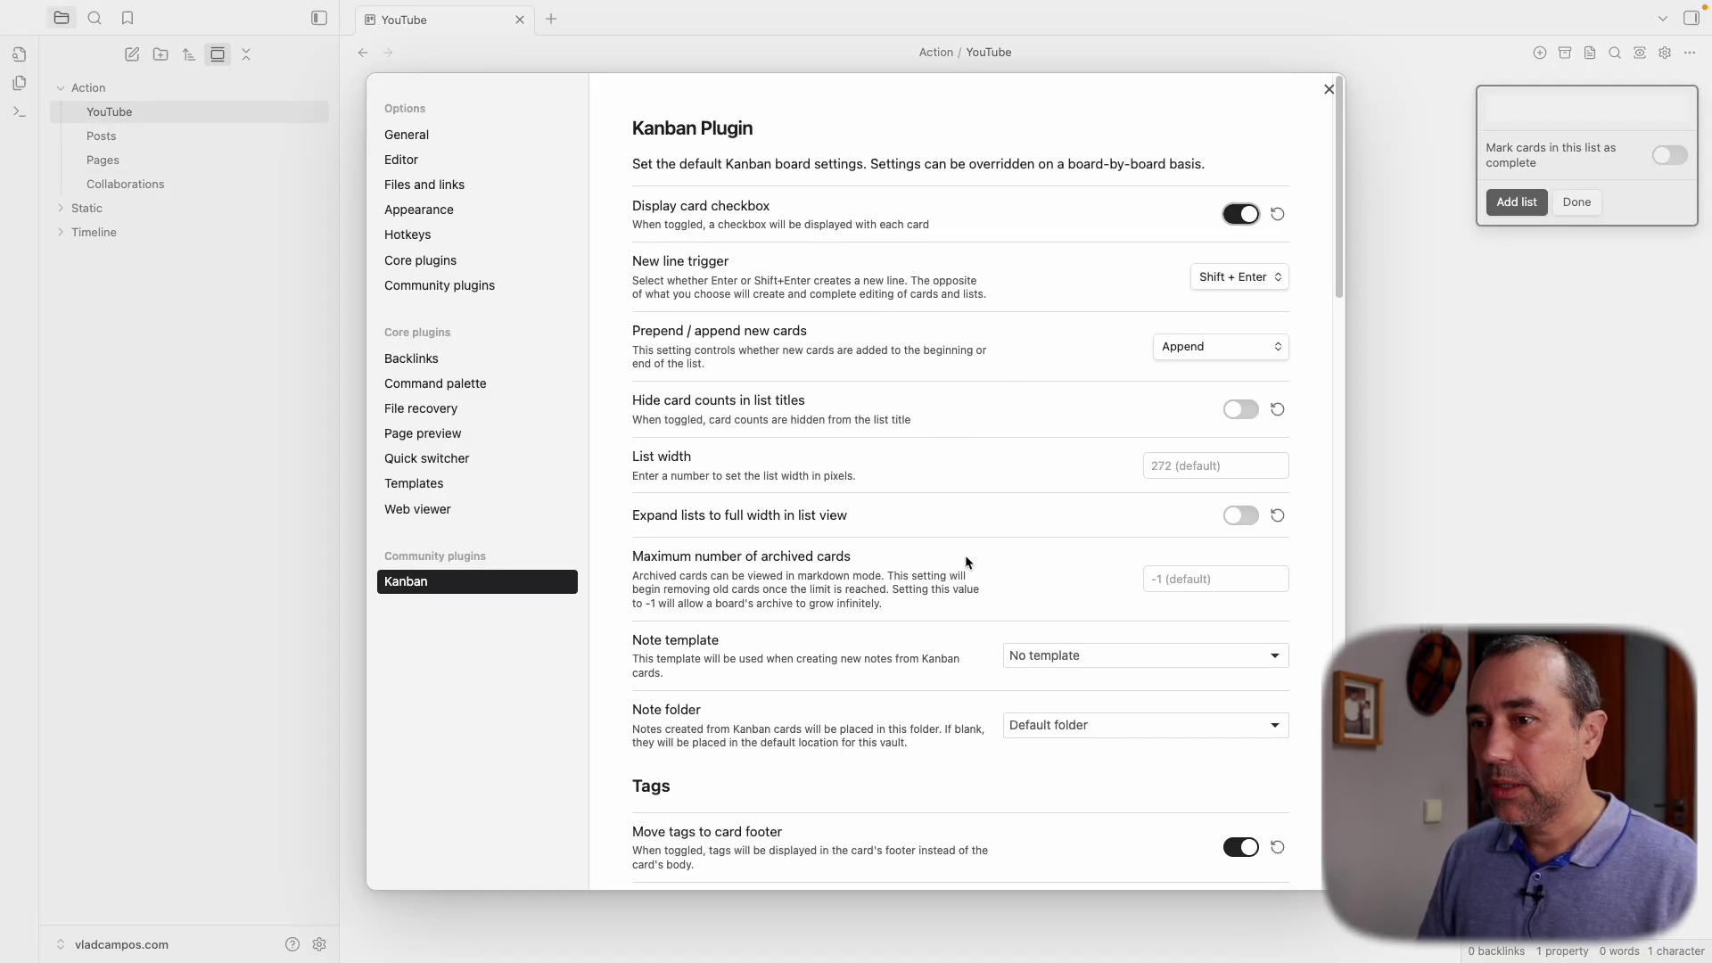
{"action": "left_click", "coordinate": [513, 287]}
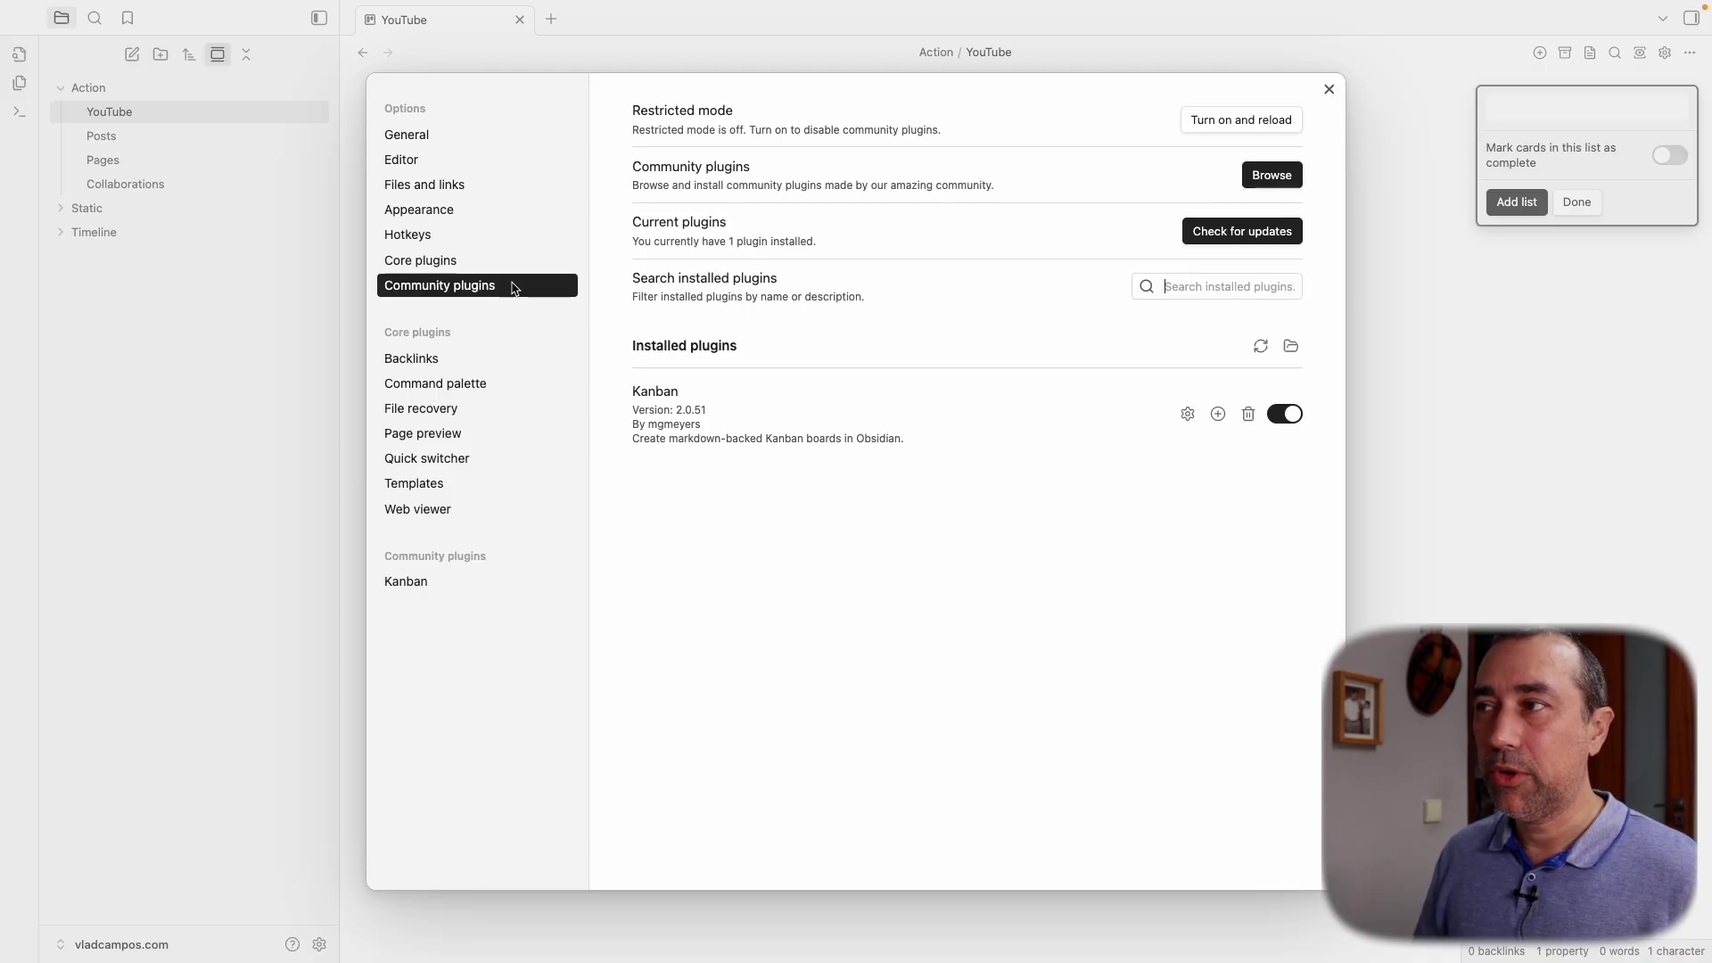
{"action": "left_click", "coordinate": [1272, 175]}
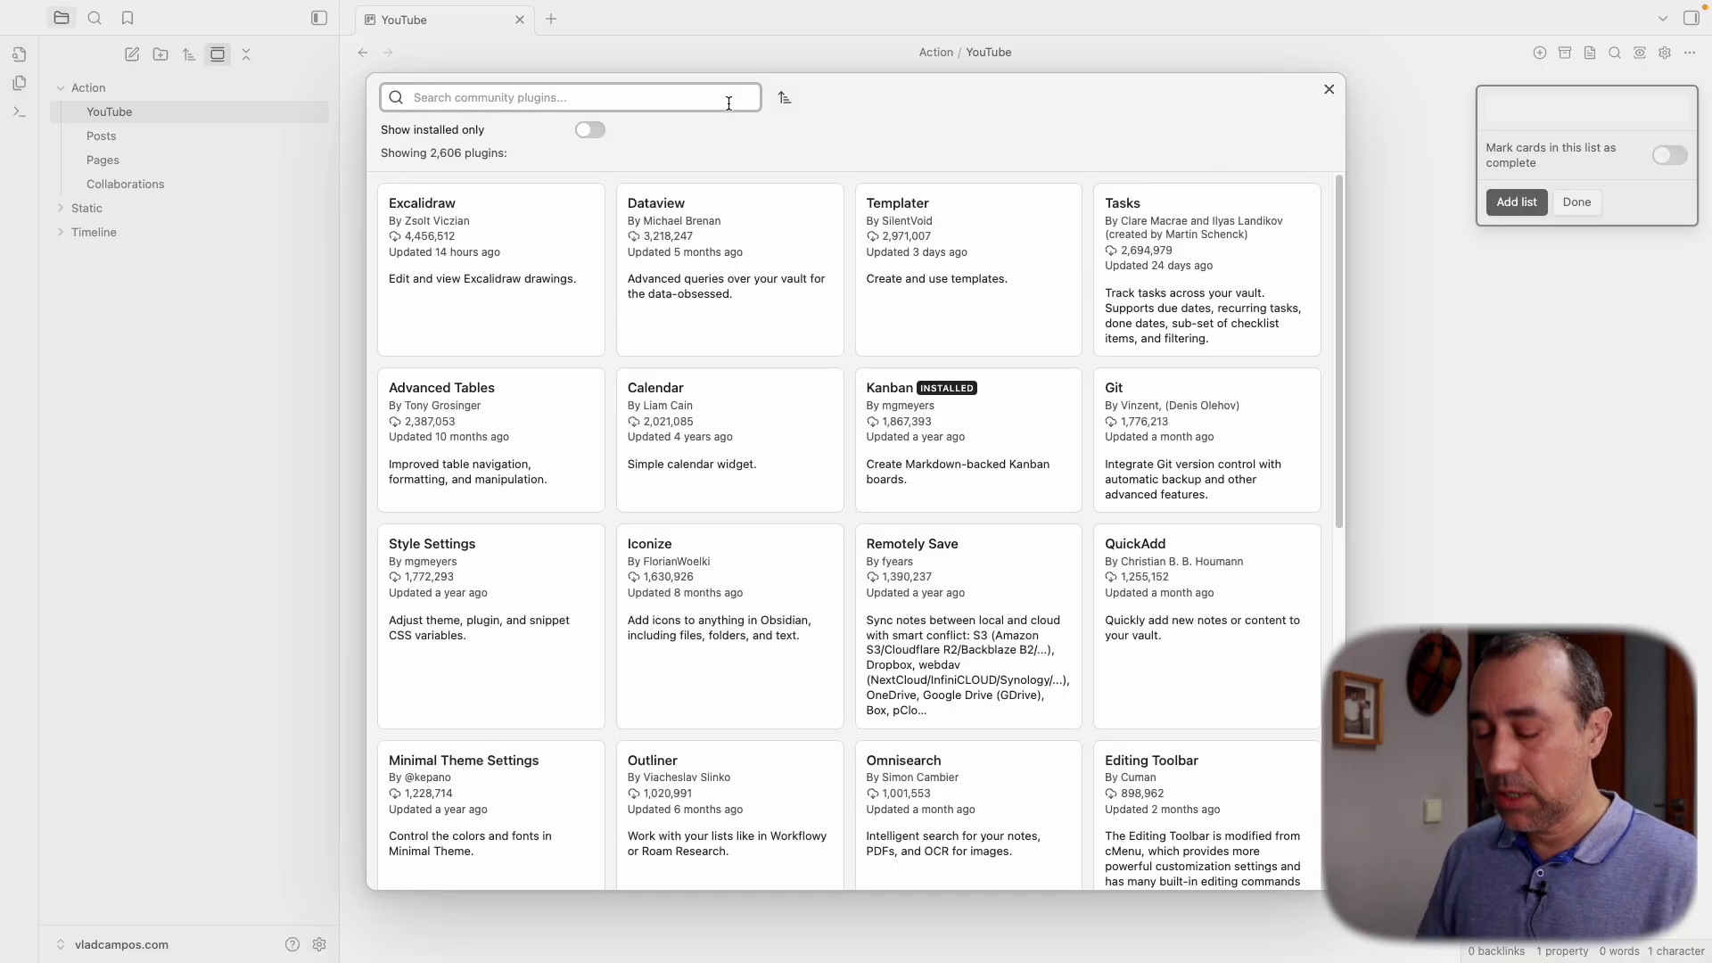
{"action": "type", "text": "home"}
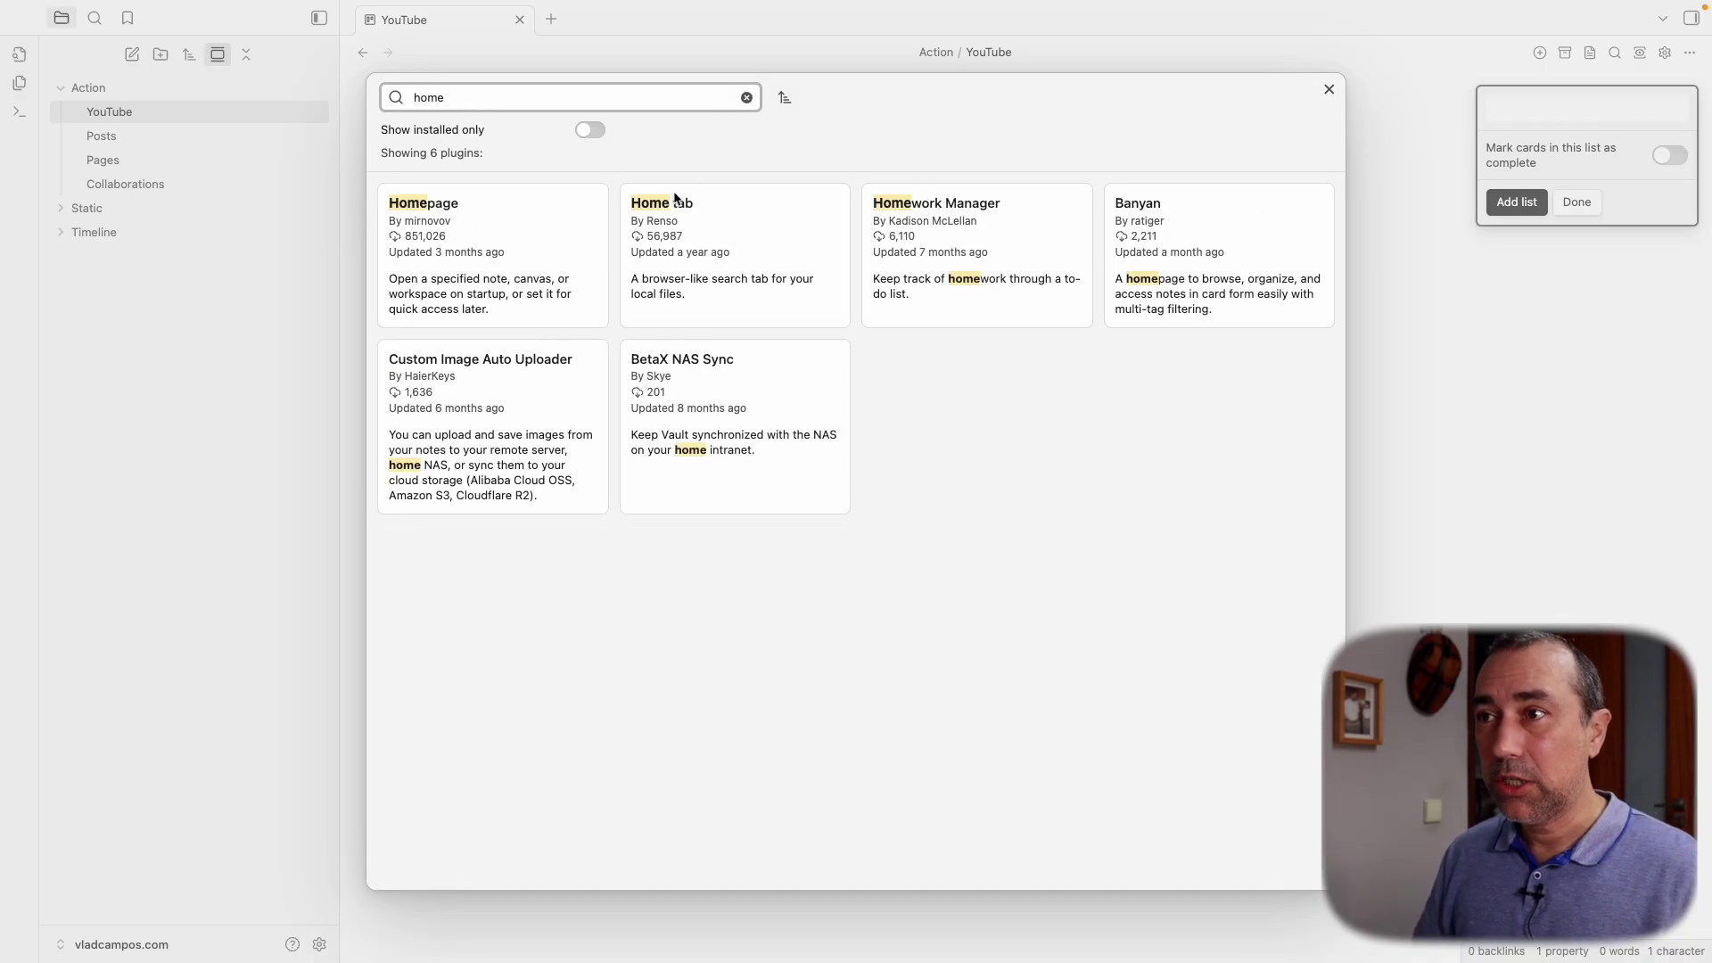
{"action": "left_click", "coordinate": [500, 240]}
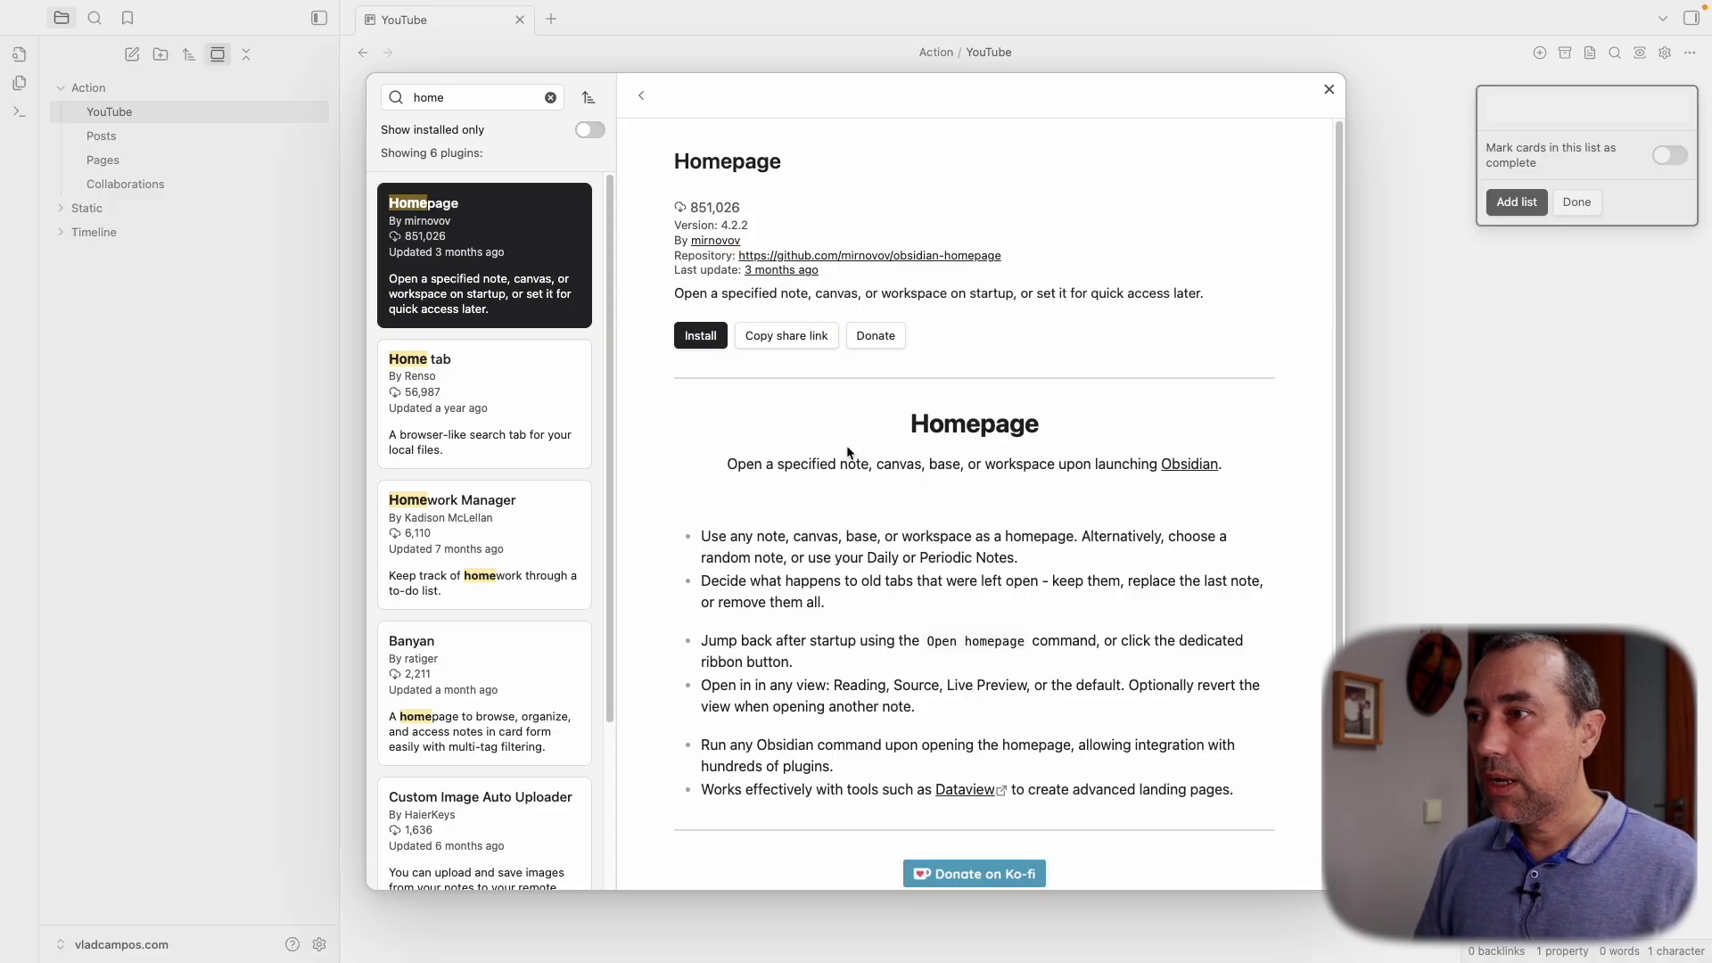
{"action": "scroll", "coordinate": [847, 452], "scroll_direction": "down", "scroll_amount": 1}
{"action": "left_click", "coordinate": [705, 292]}
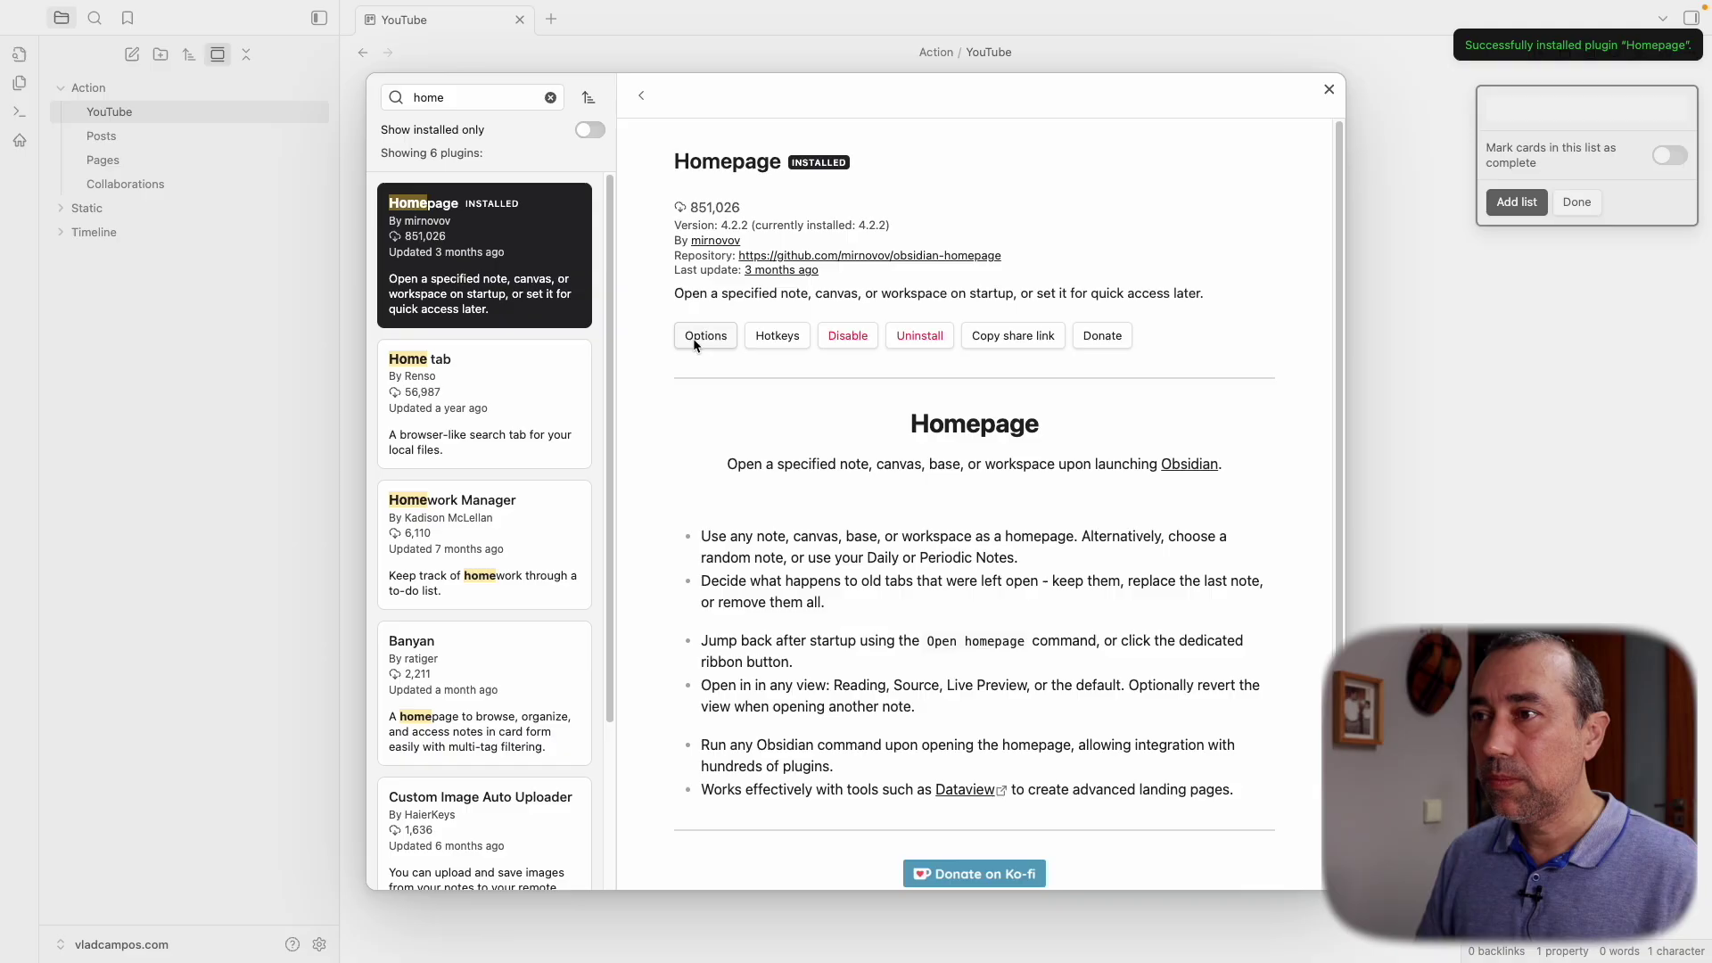
In the Homepage plugin's options, set the homepage file to Action/YouTube
{"action": "left_click", "coordinate": [696, 343]}
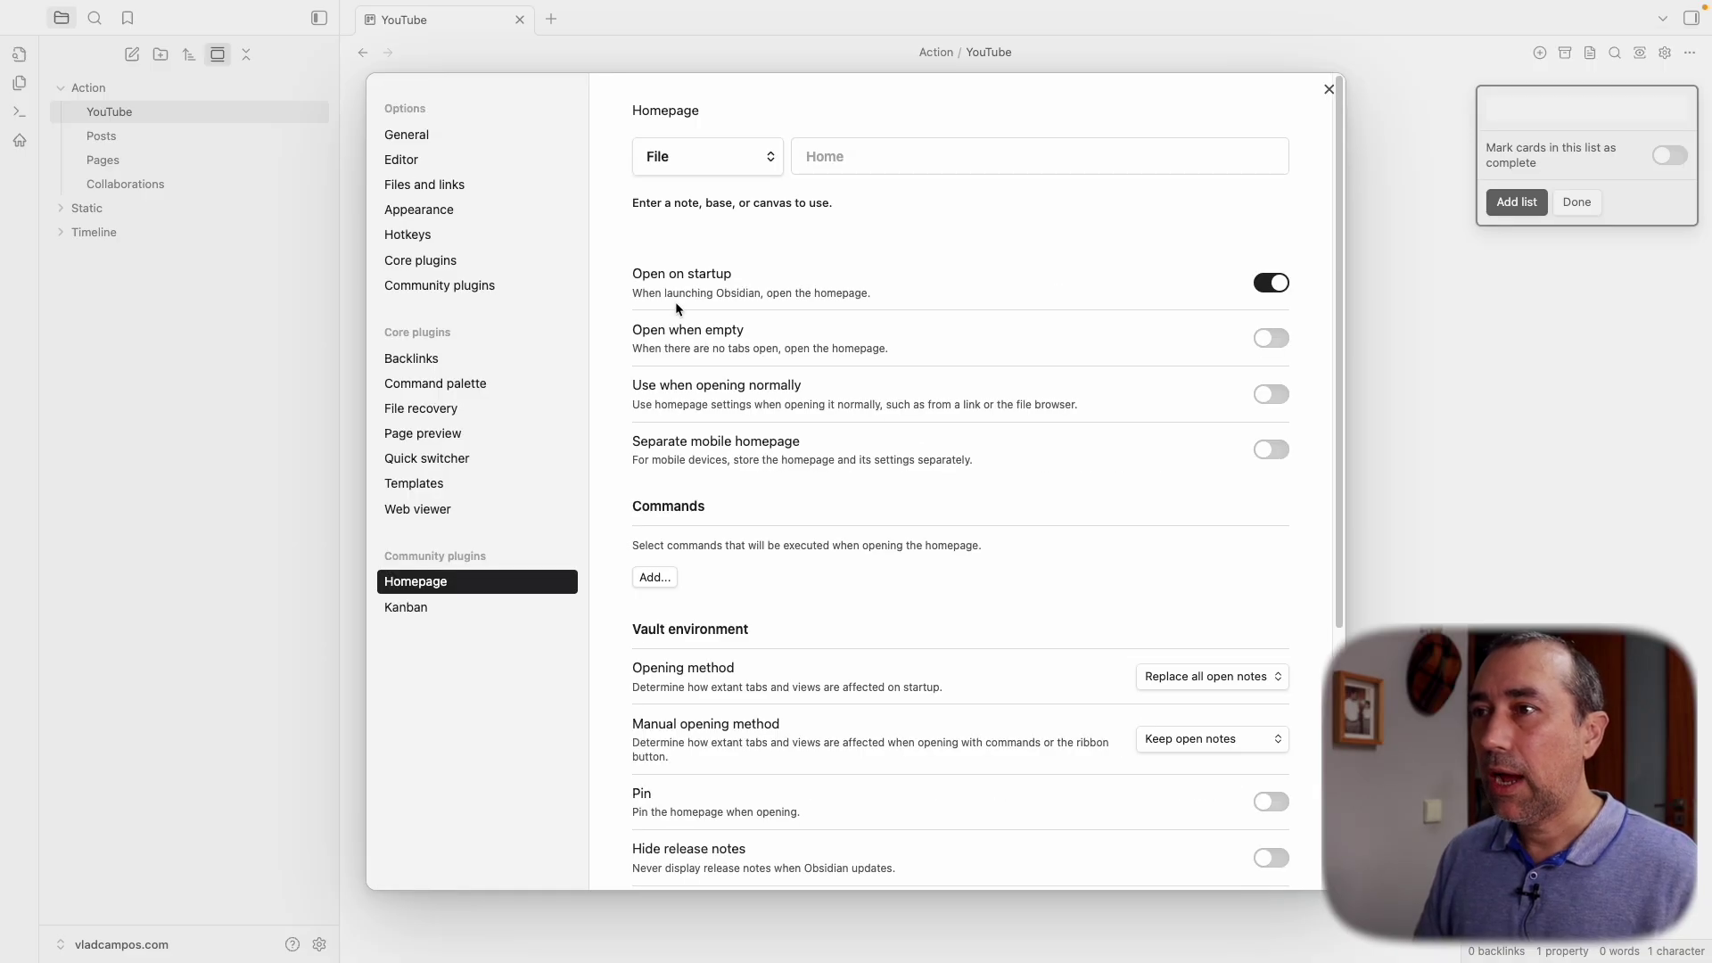
{"action": "left_click", "coordinate": [852, 158]}
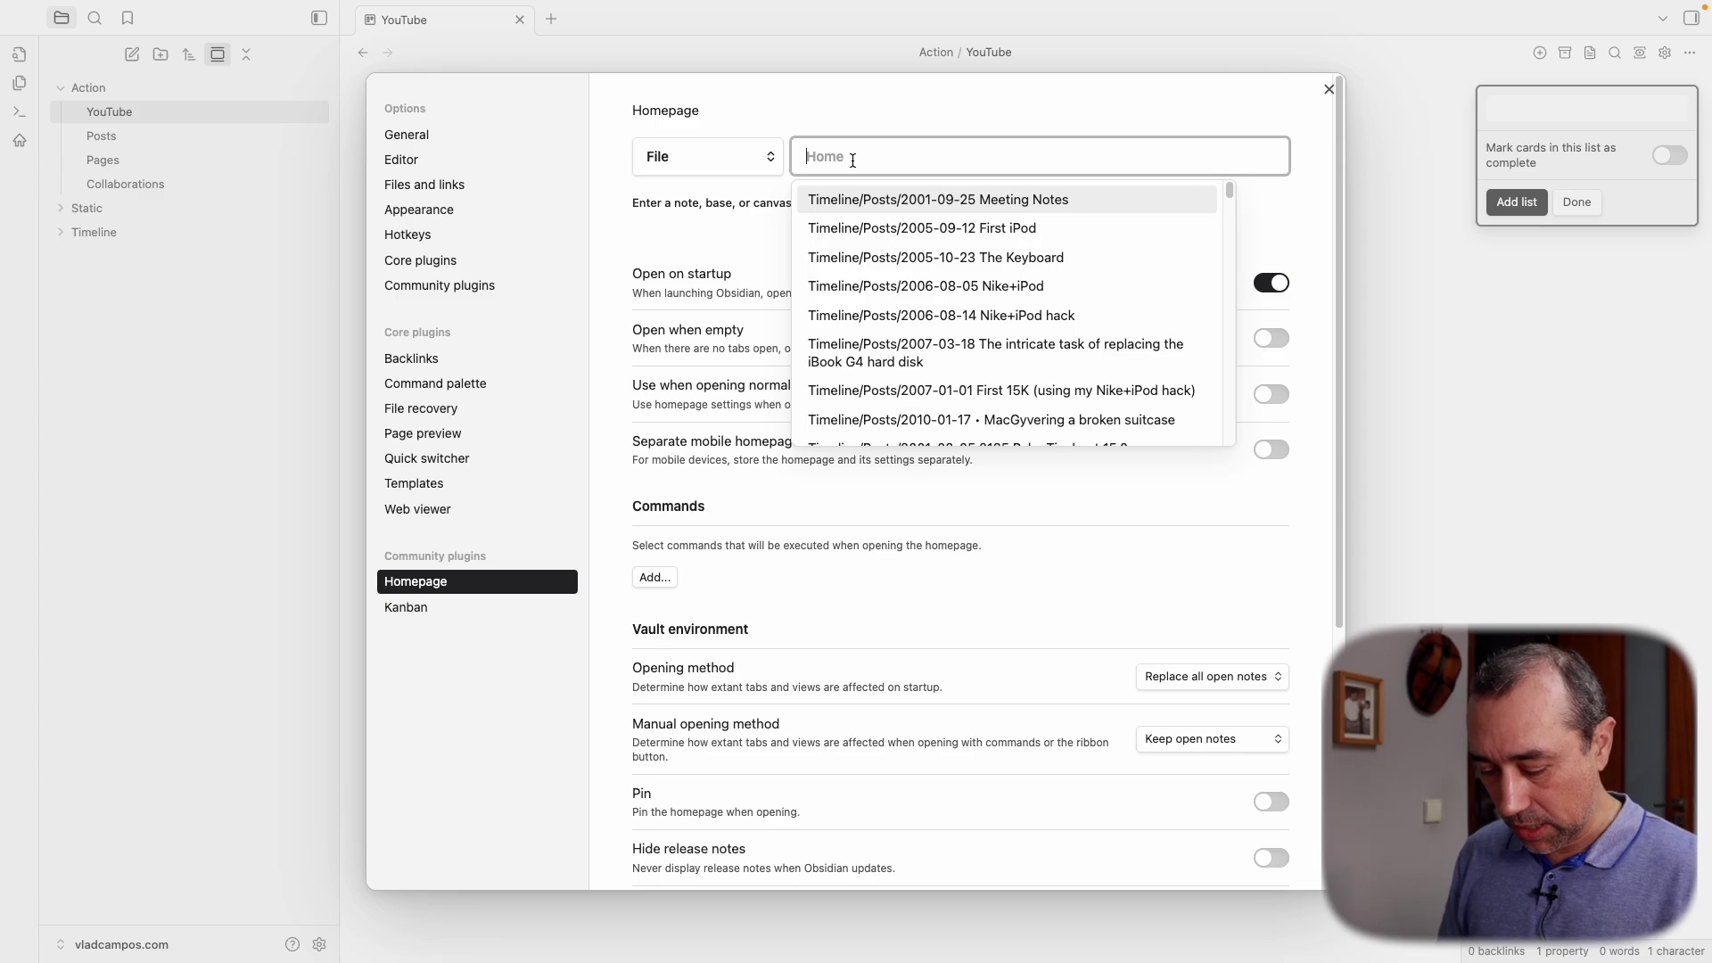
{"action": "type", "text": "actin/you"}
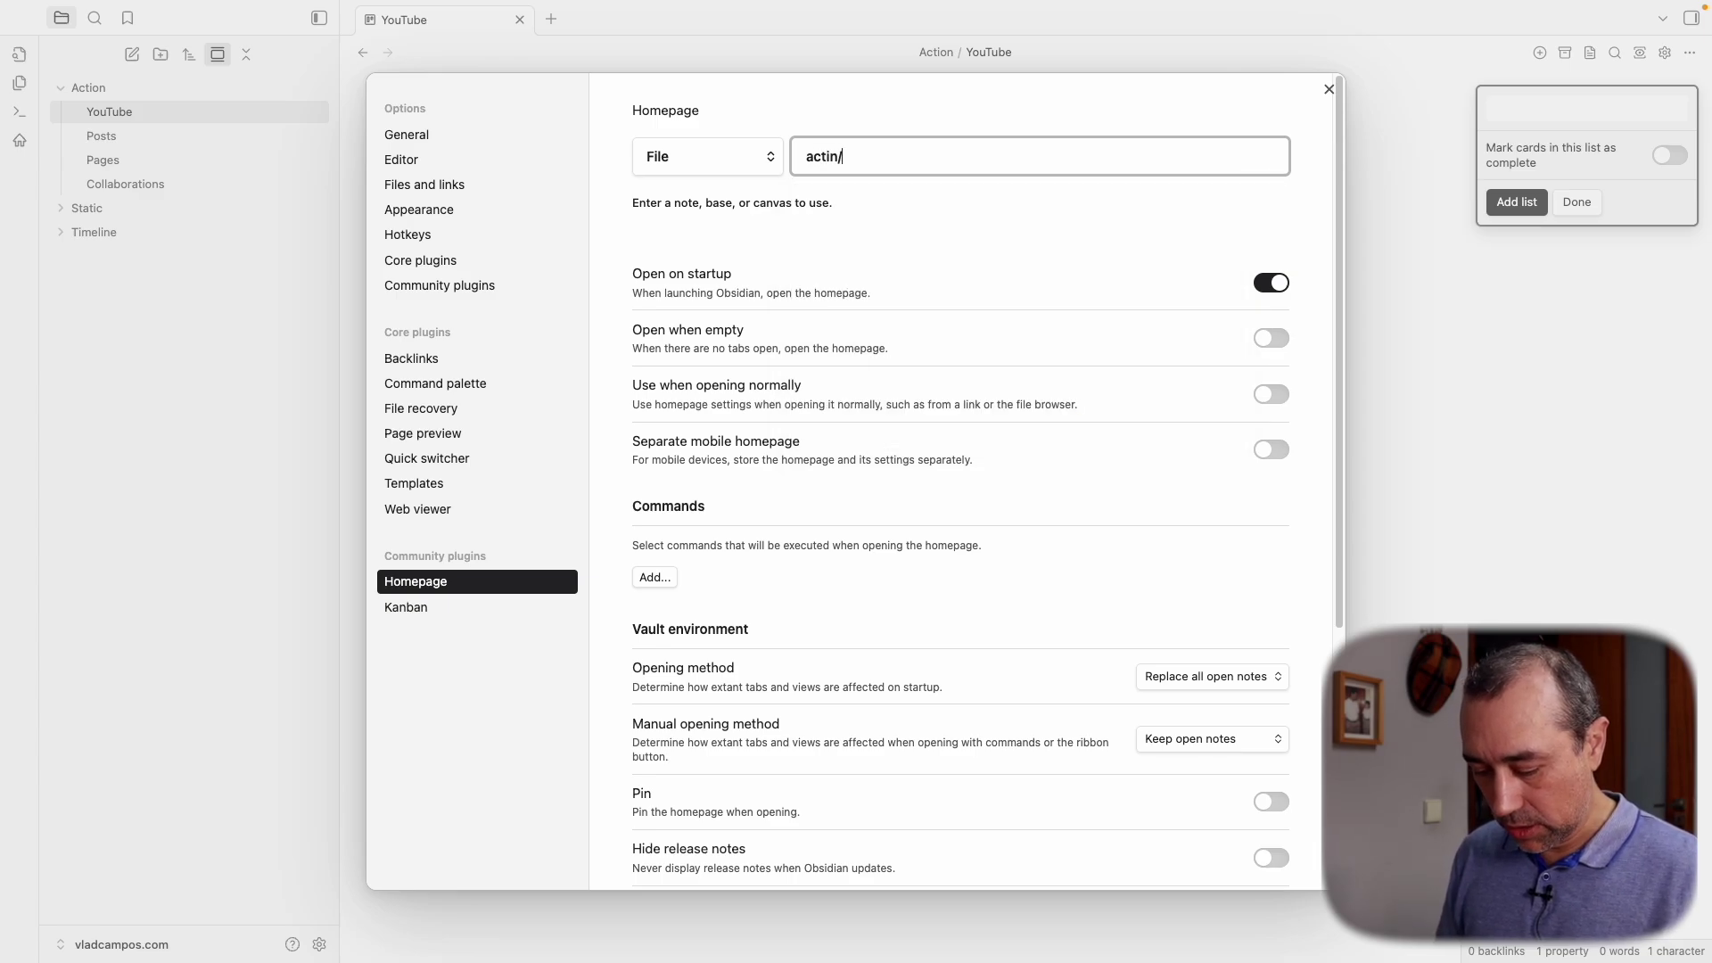
{"action": "key", "text": "BackSpace"}
{"action": "key", "text": "BackSpace"}
{"action": "key", "text": "BackSpace"}
{"action": "key", "text": "BackSpace"}
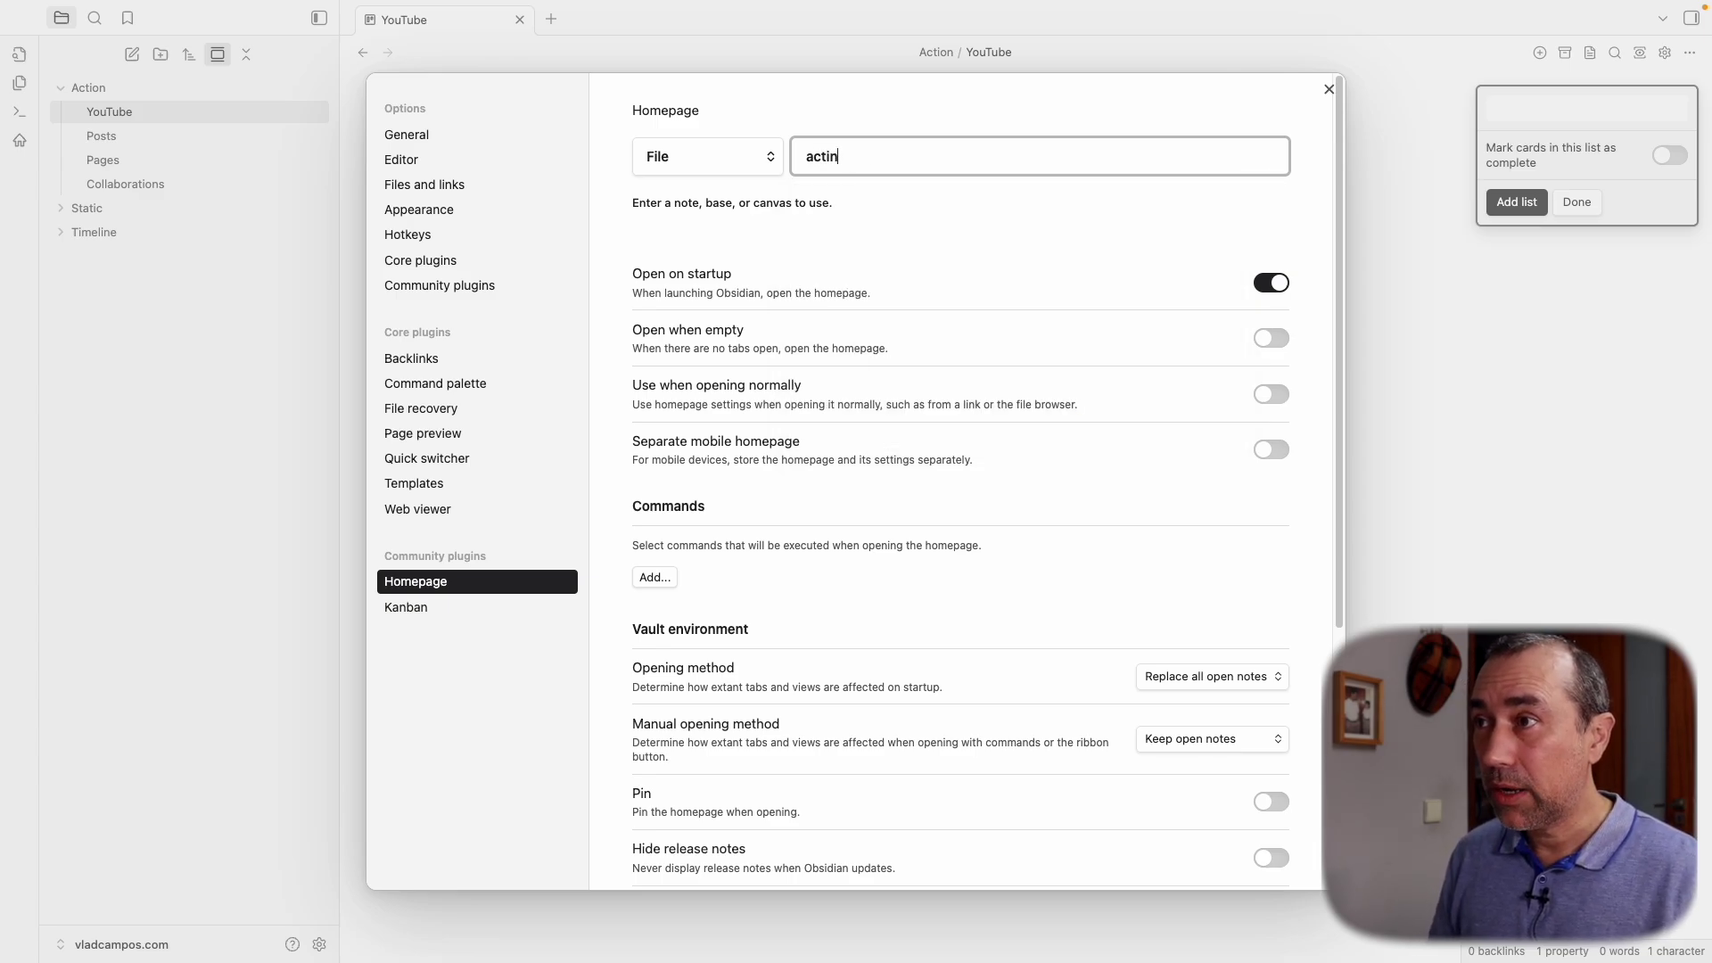
{"action": "key", "text": "BackSpace"}
{"action": "type", "text": "on"}
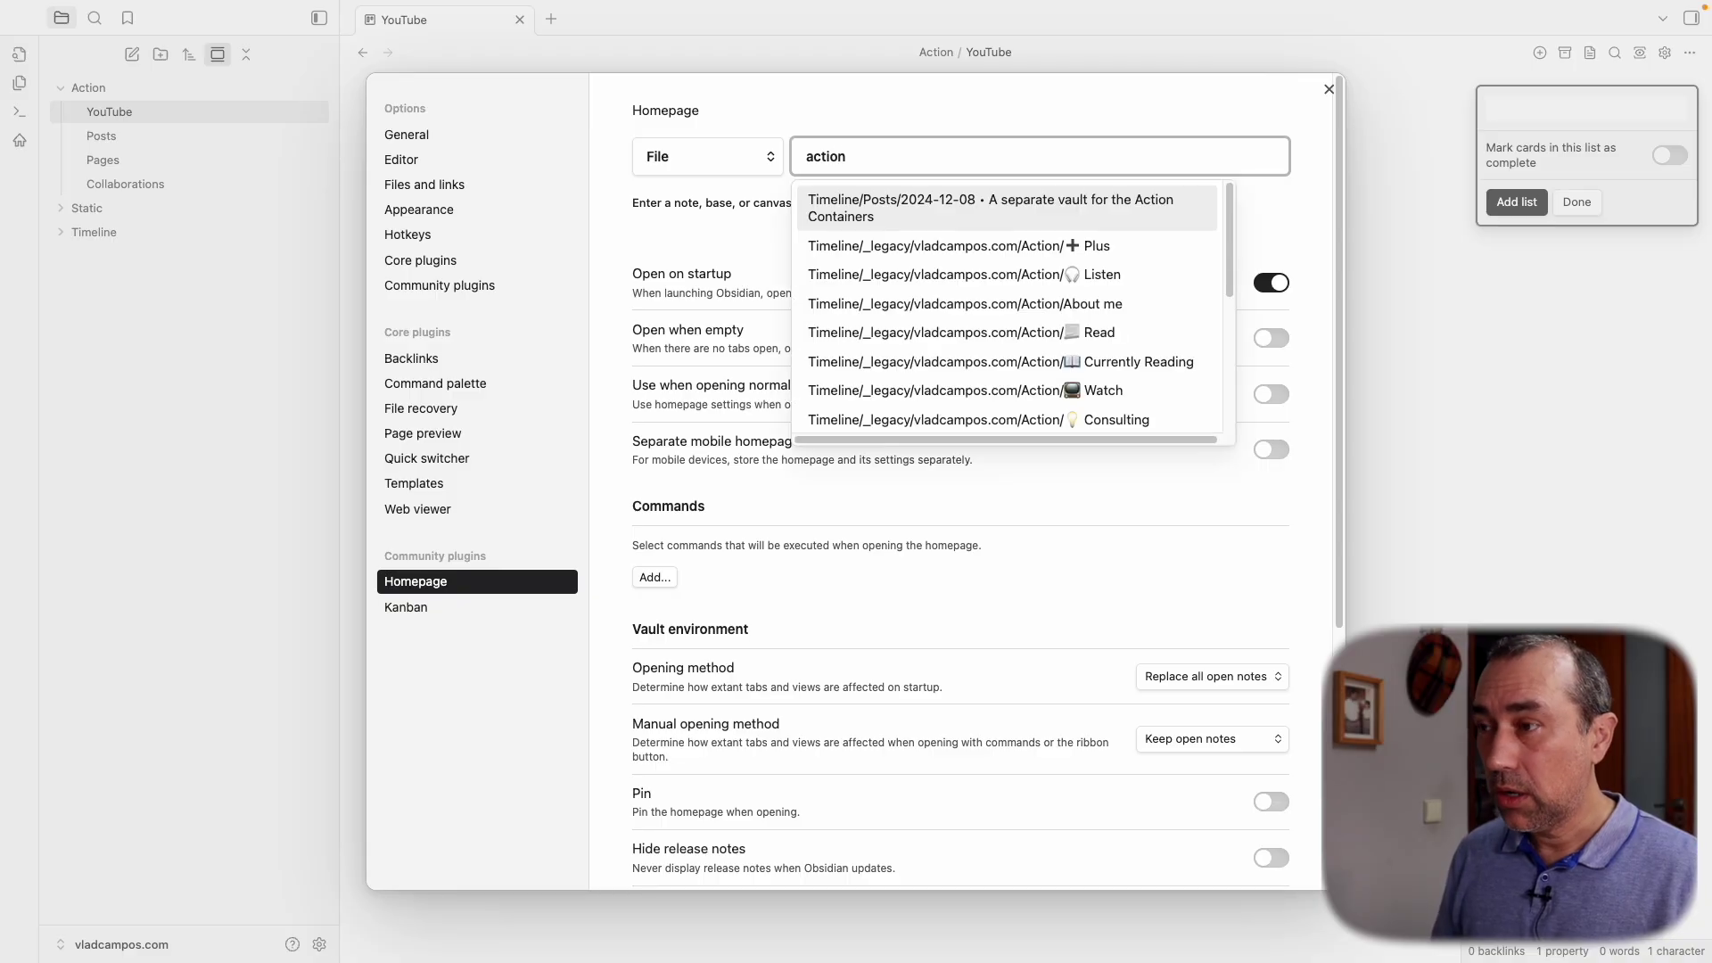
{"action": "type", "text": "/you"}
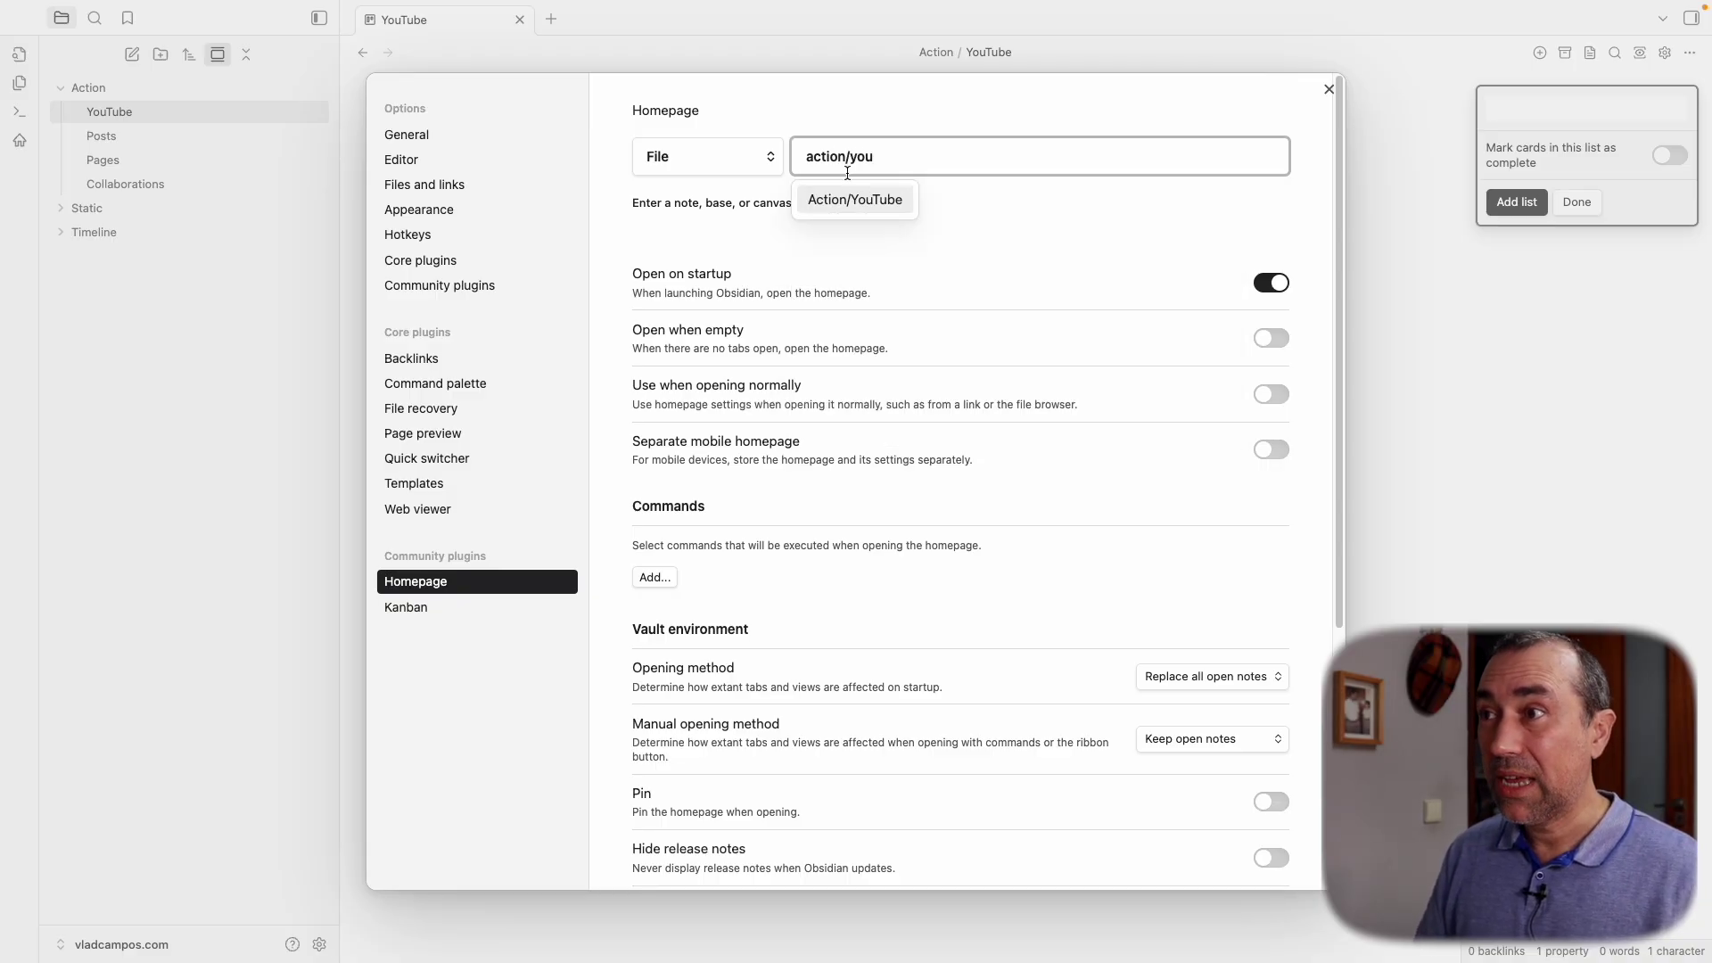
{"action": "left_click", "coordinate": [849, 199]}
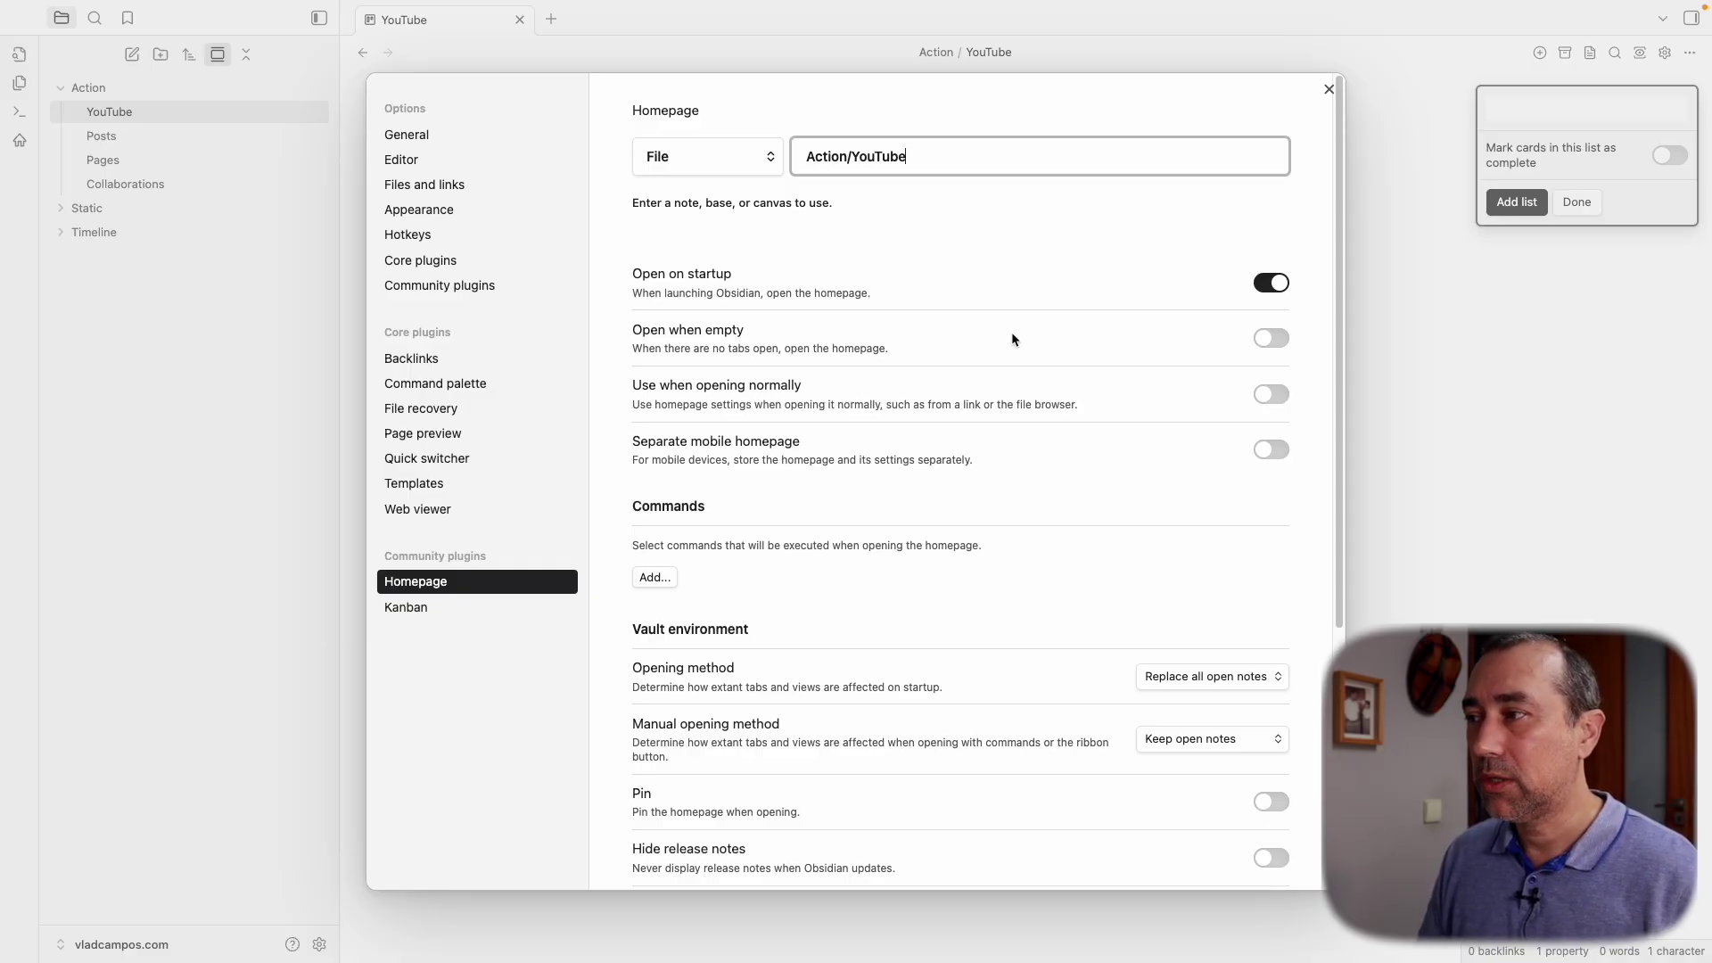
Set the Homepage plugin's startup opening method to "Keep open notes"
{"action": "scroll", "coordinate": [1046, 424], "scroll_direction": "down", "scroll_amount": 5}
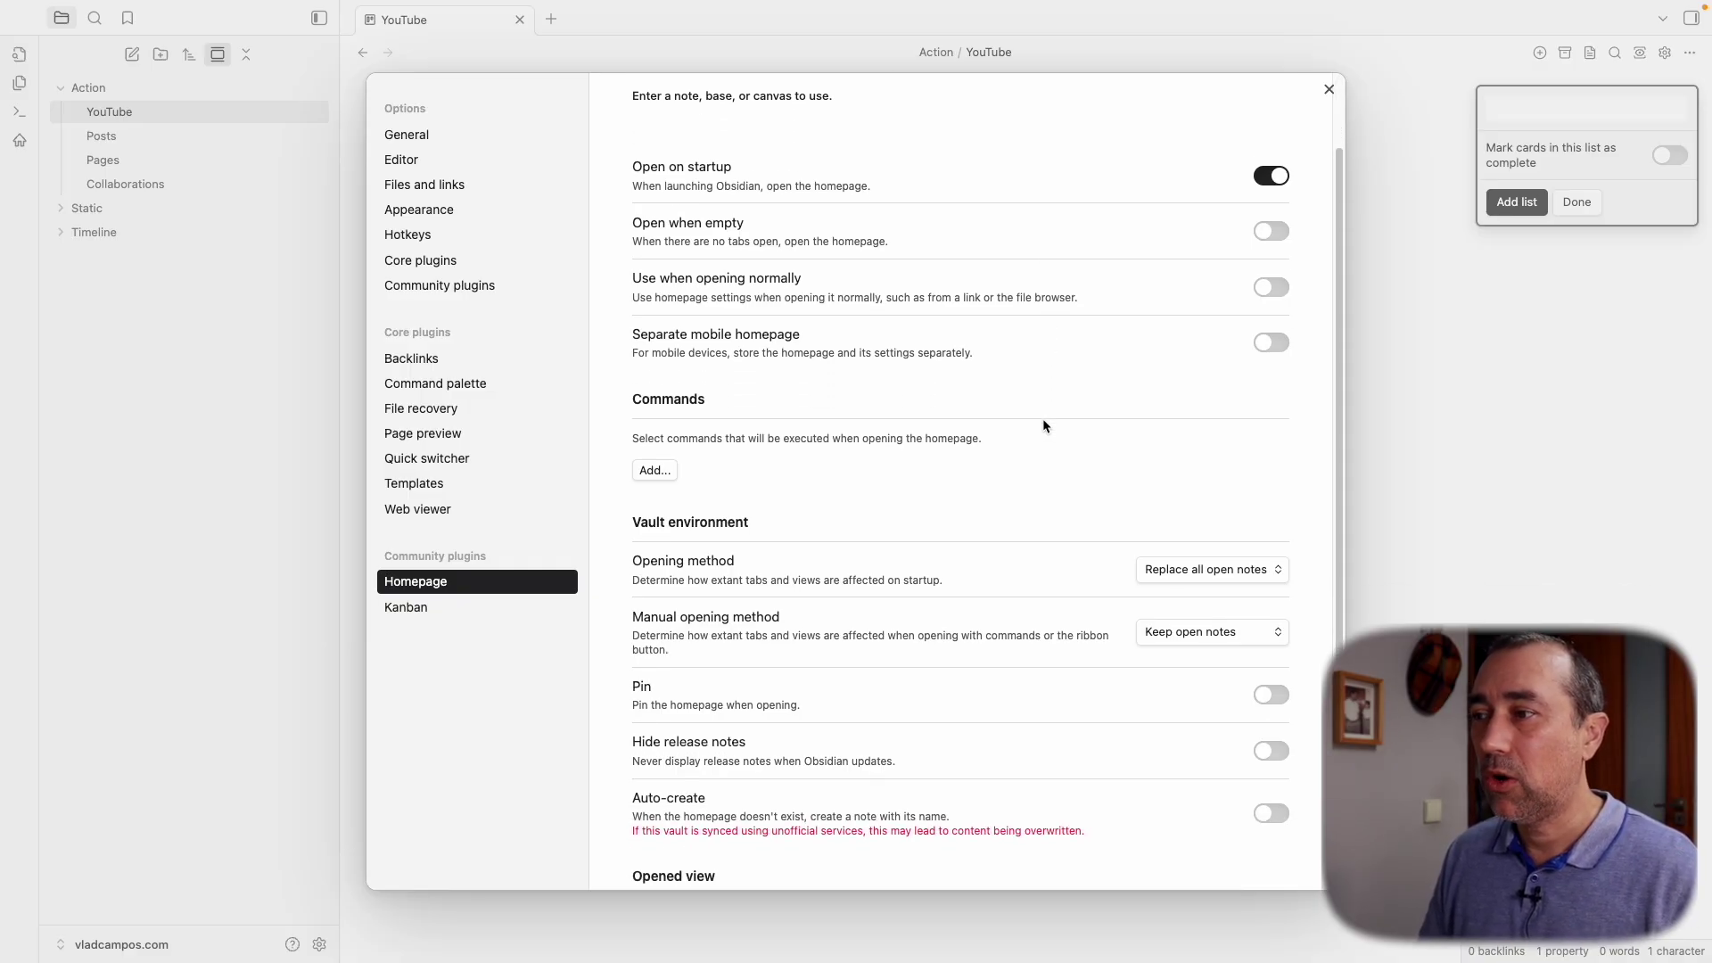
{"action": "scroll", "coordinate": [1045, 427], "scroll_direction": "down", "scroll_amount": 1}
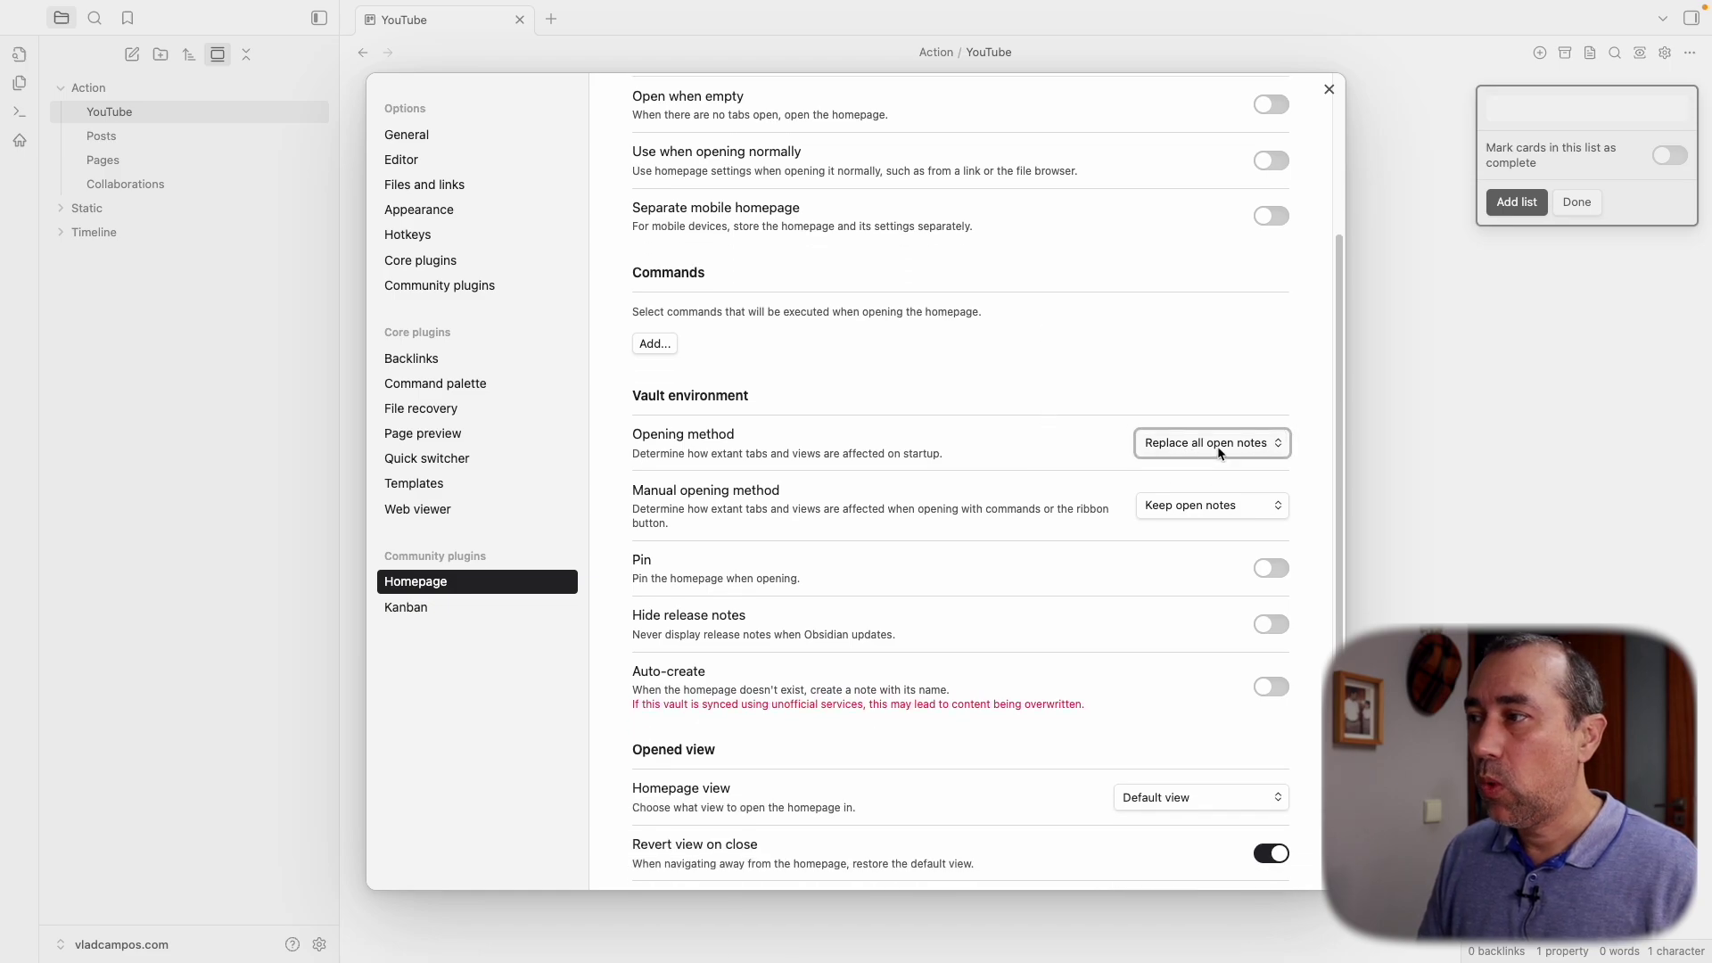
{"action": "left_click", "coordinate": [1168, 443]}
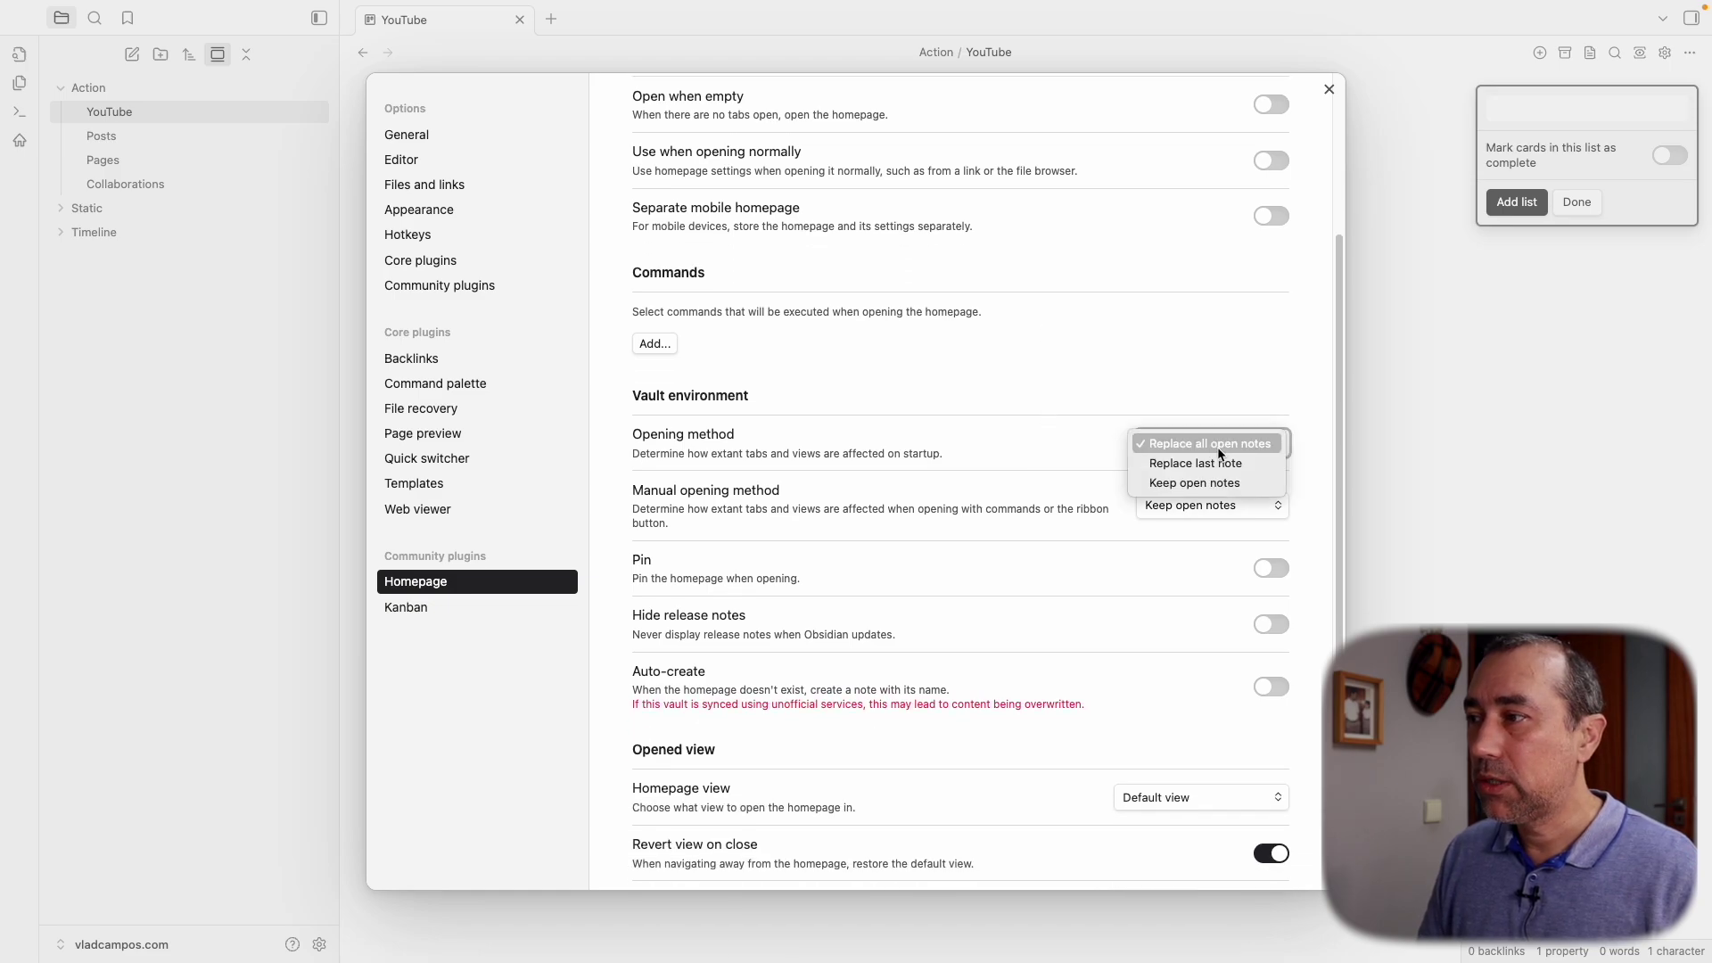
{"action": "left_click", "coordinate": [1175, 485]}
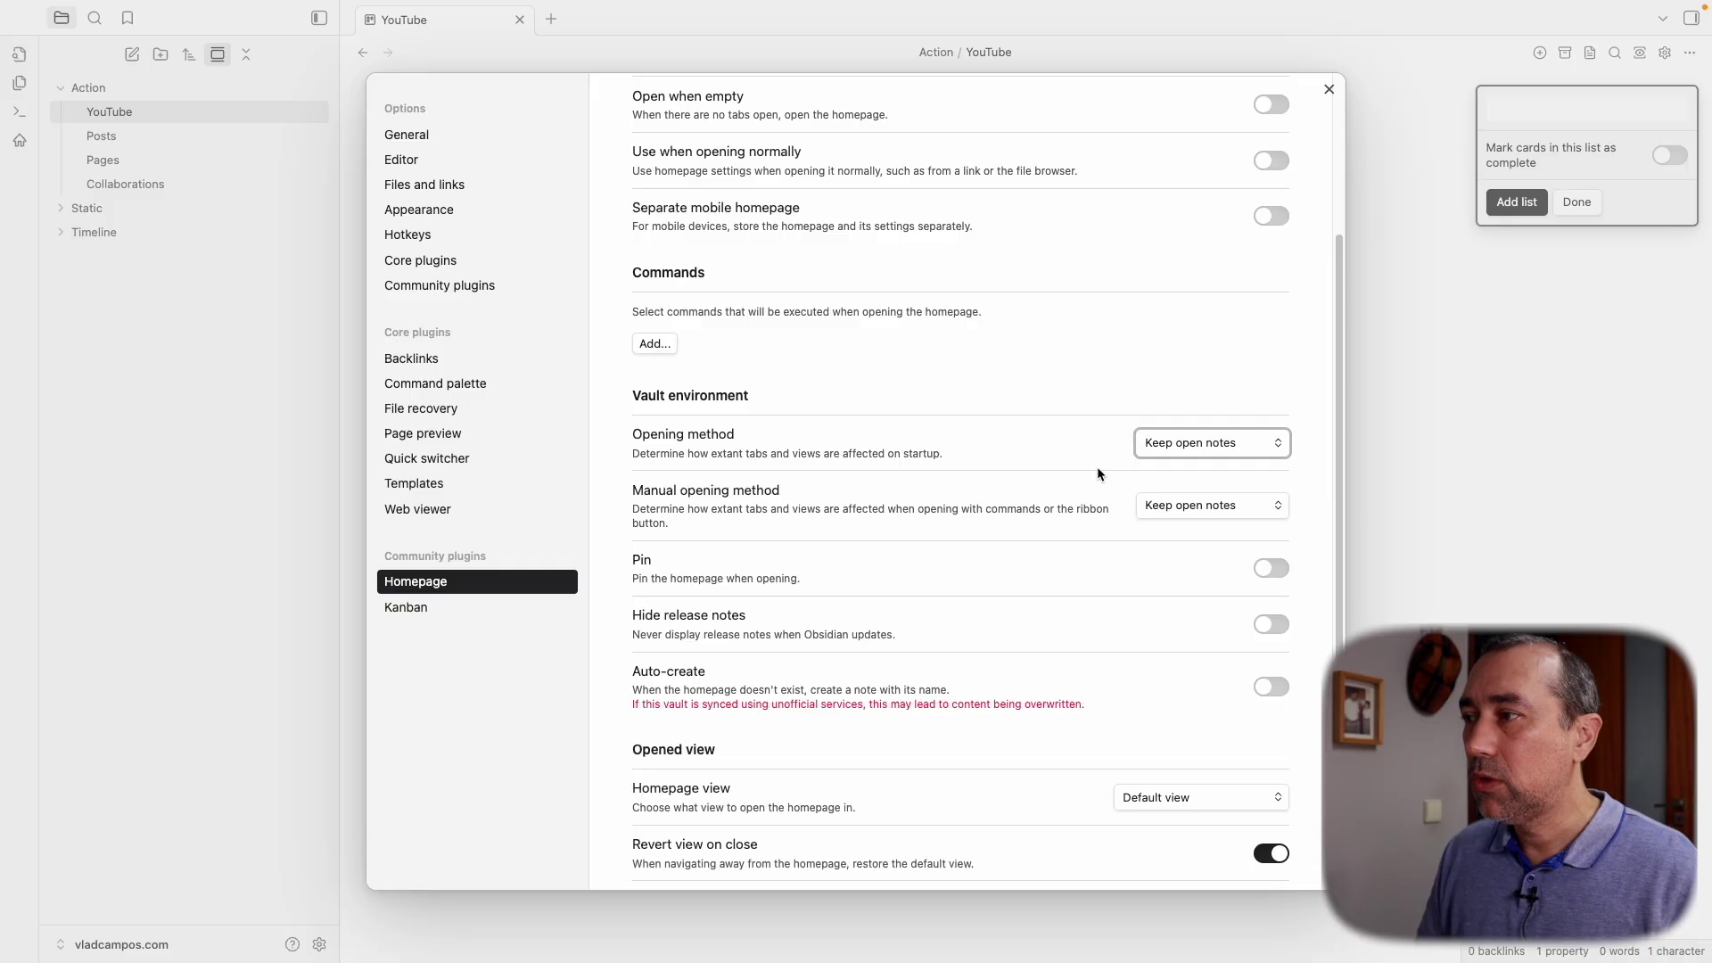
{"action": "left_click", "coordinate": [1188, 446]}
{"action": "left_click", "coordinate": [1191, 447]}
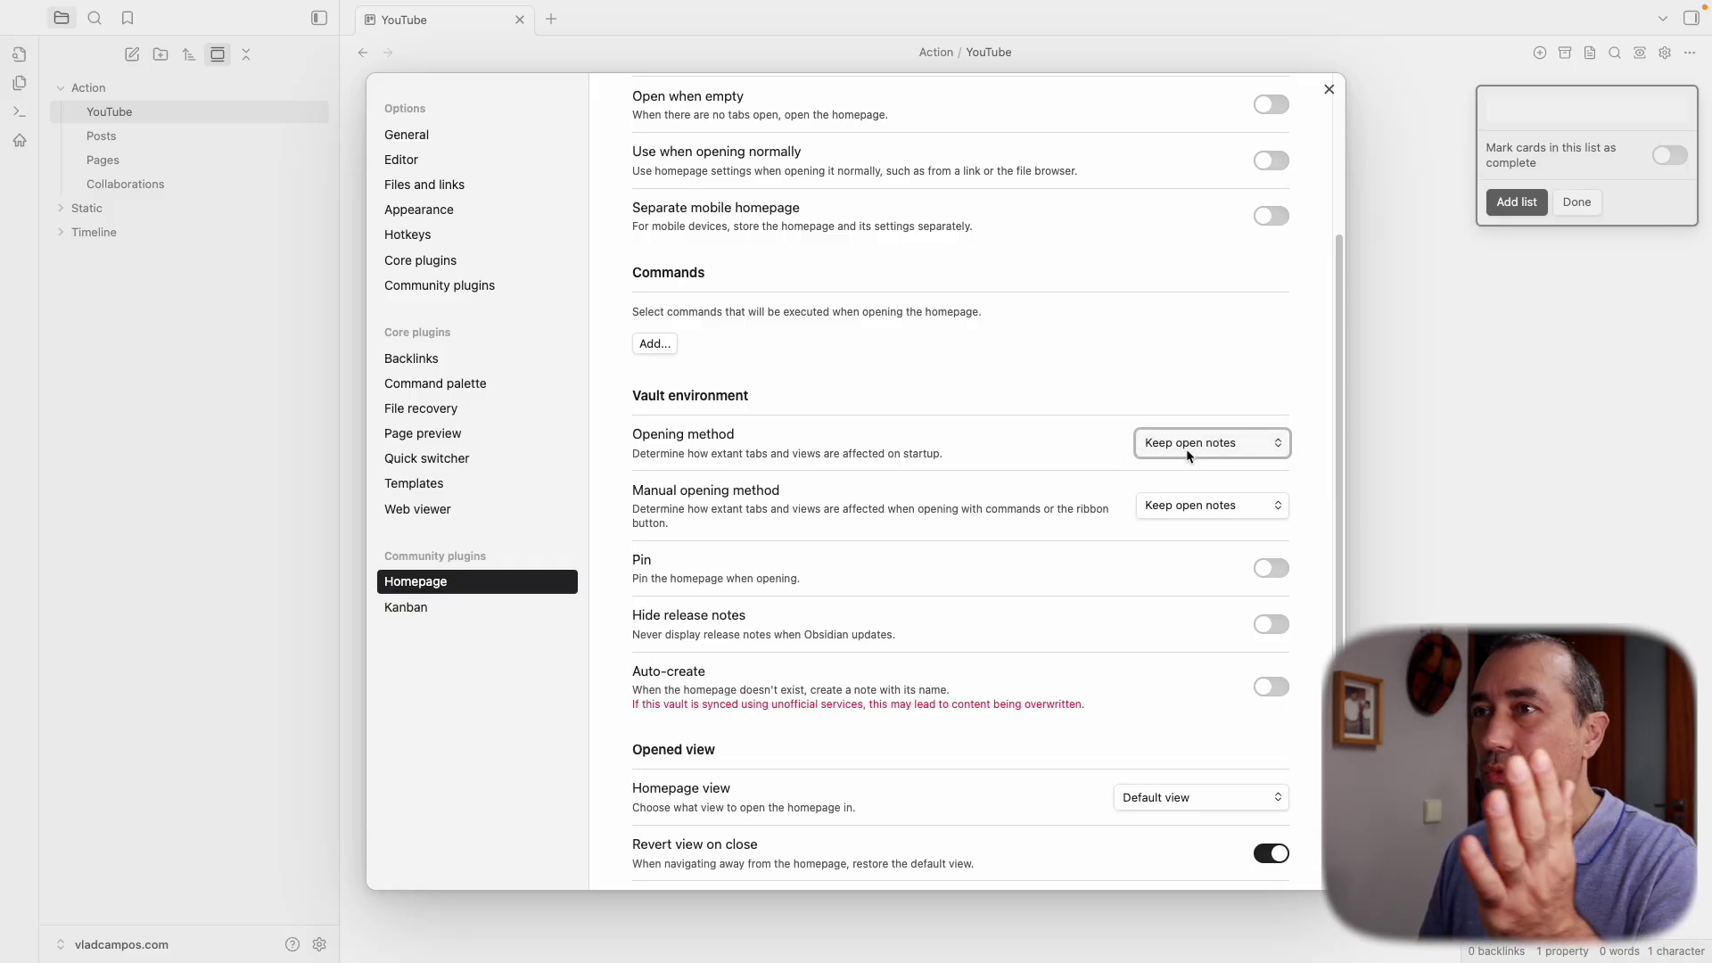
Keep the manual opening method at "Keep open notes", turn on Pin for the homepage, and close the settings
{"action": "left_click", "coordinate": [1186, 501]}
{"action": "left_click", "coordinate": [1121, 512]}
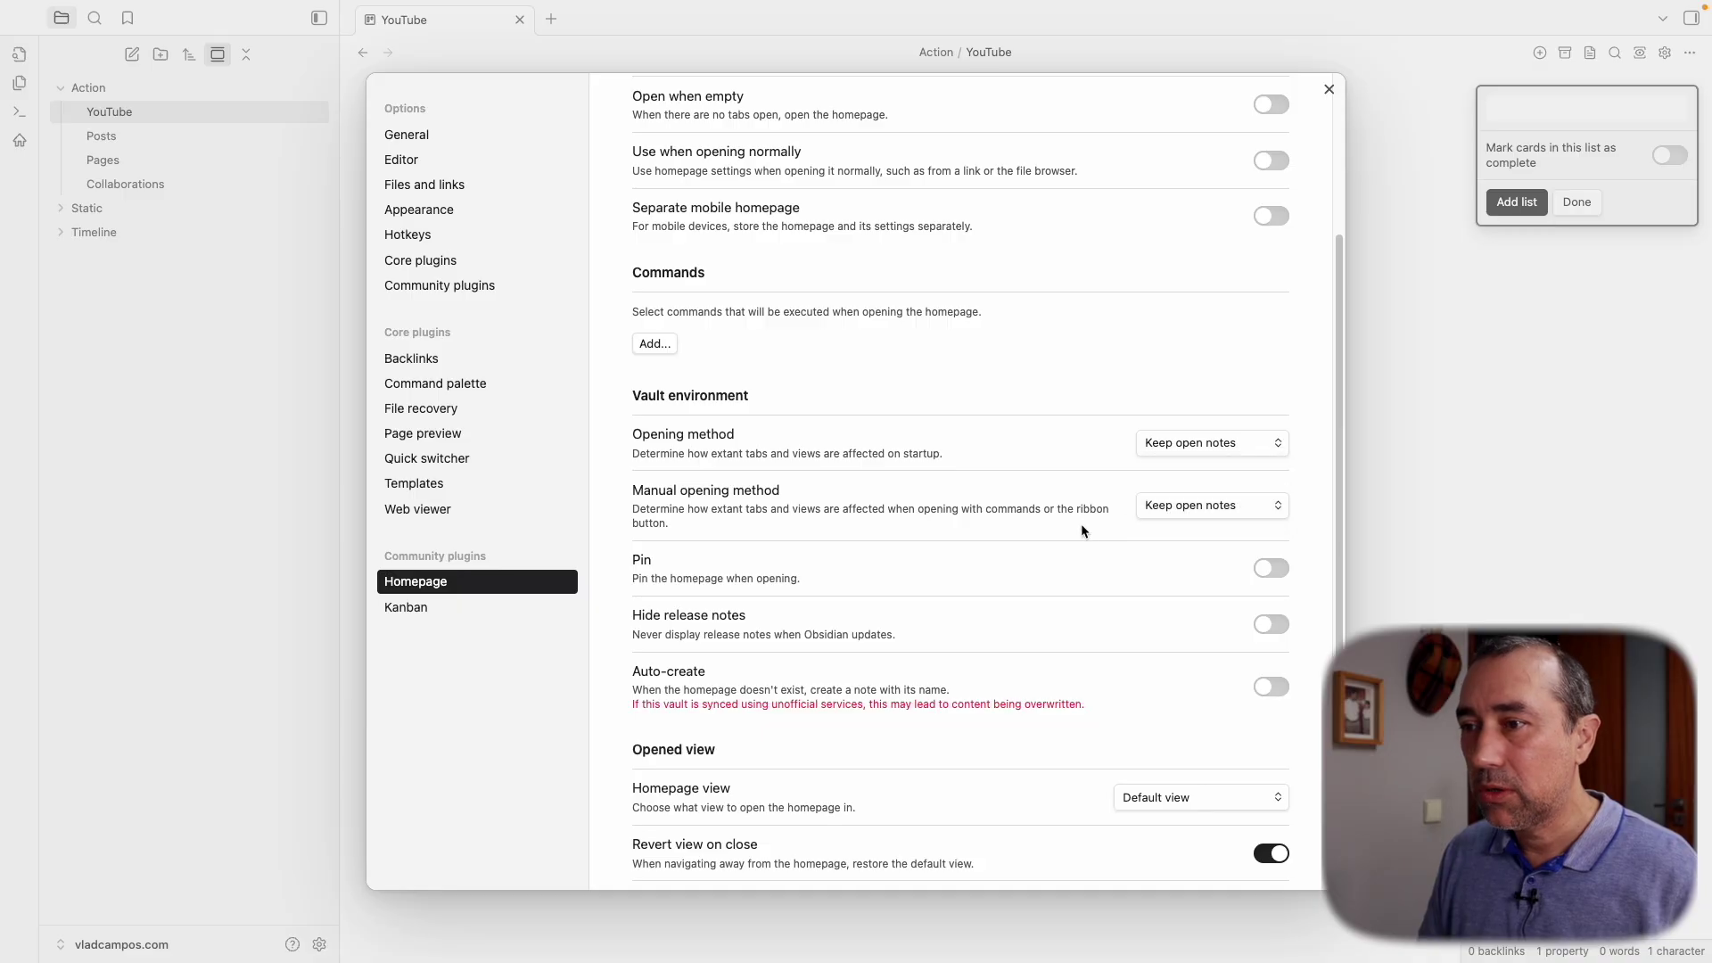
{"action": "left_click", "coordinate": [1268, 571]}
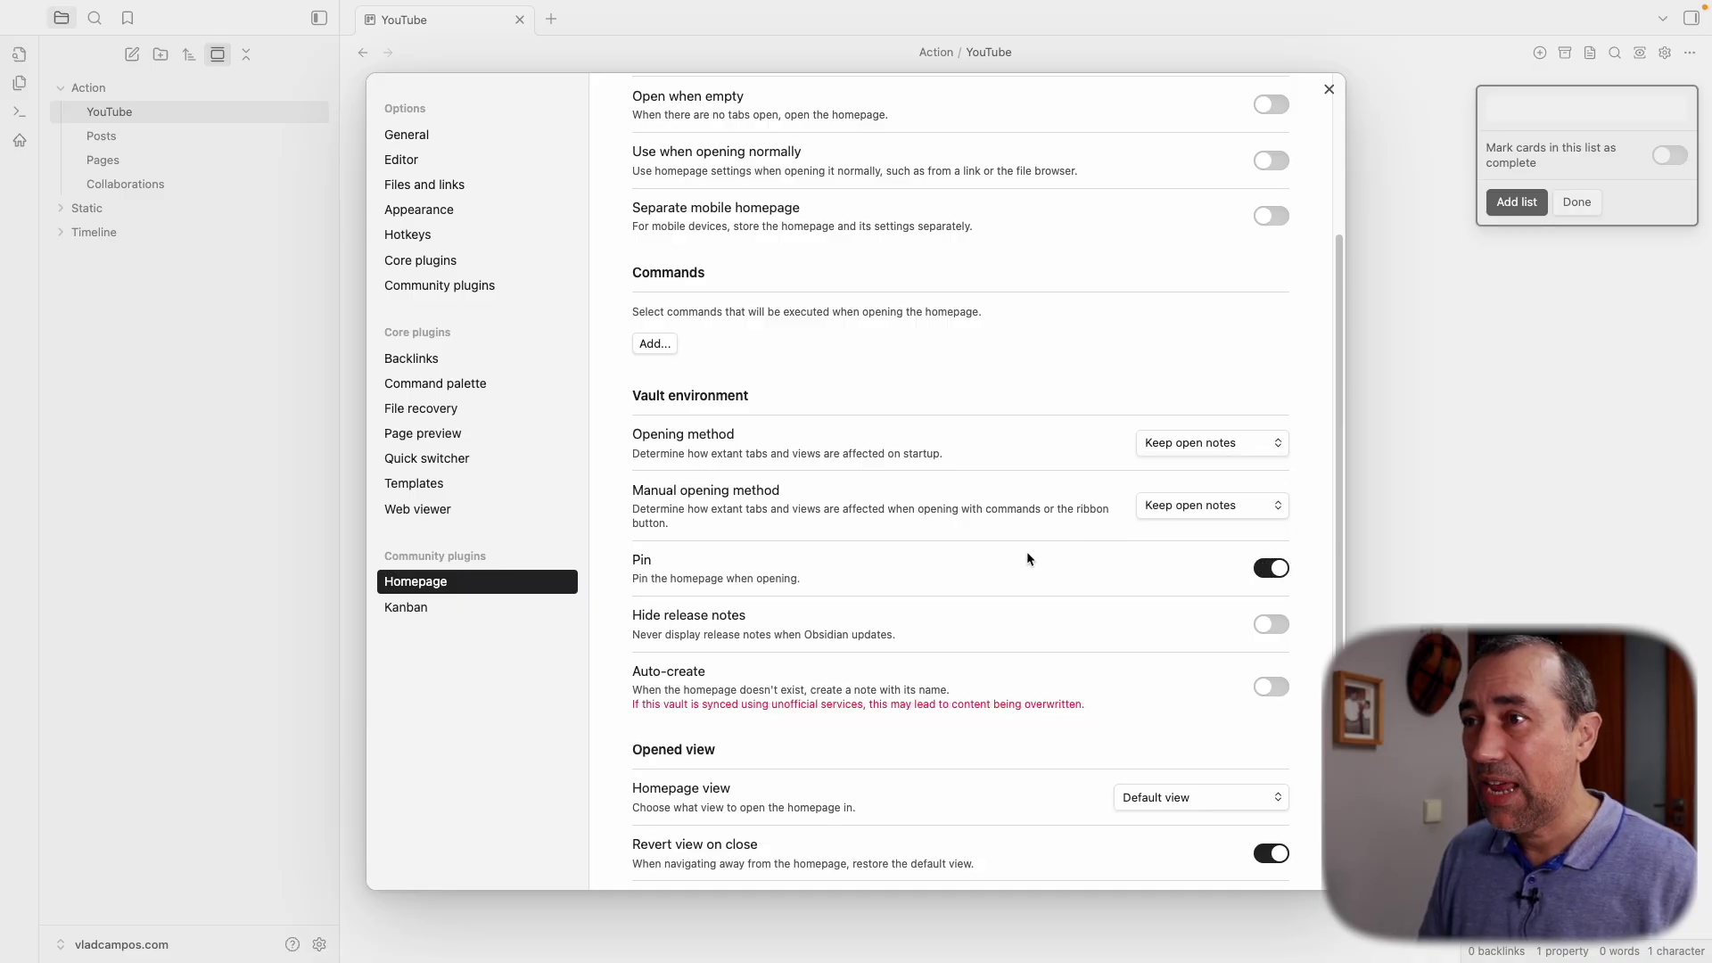
{"action": "scroll", "coordinate": [1025, 551], "scroll_direction": "down", "scroll_amount": 3}
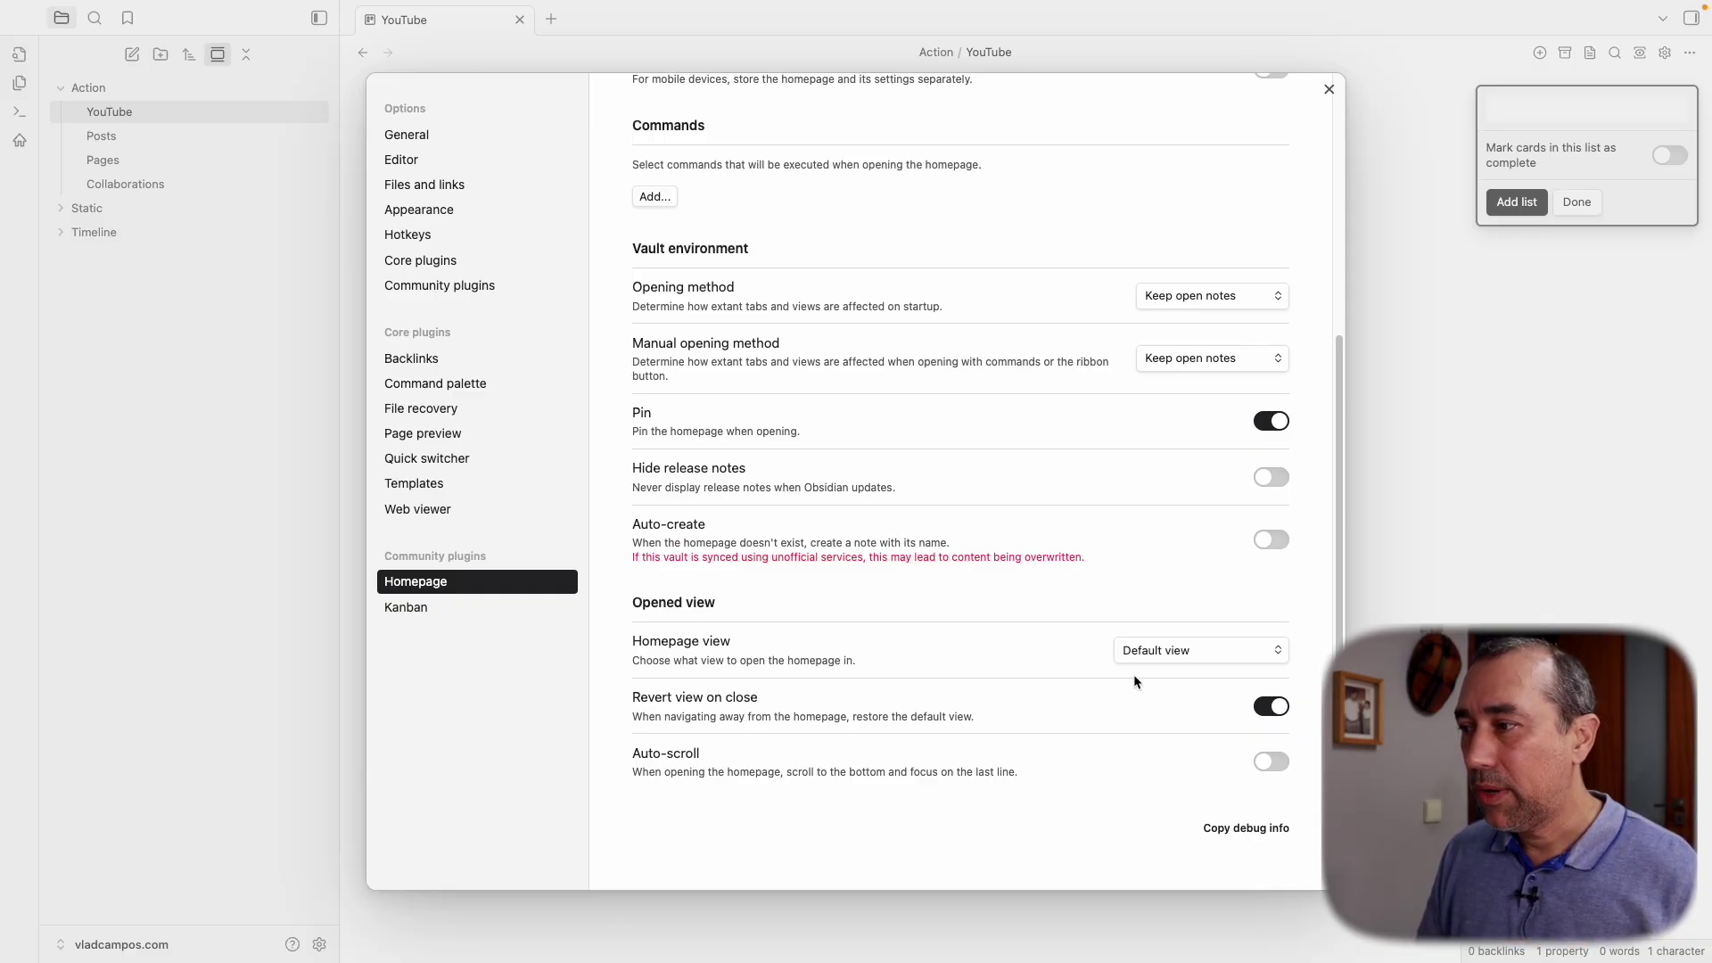
{"action": "scroll", "coordinate": [1040, 563], "scroll_direction": "up", "scroll_amount": 5}
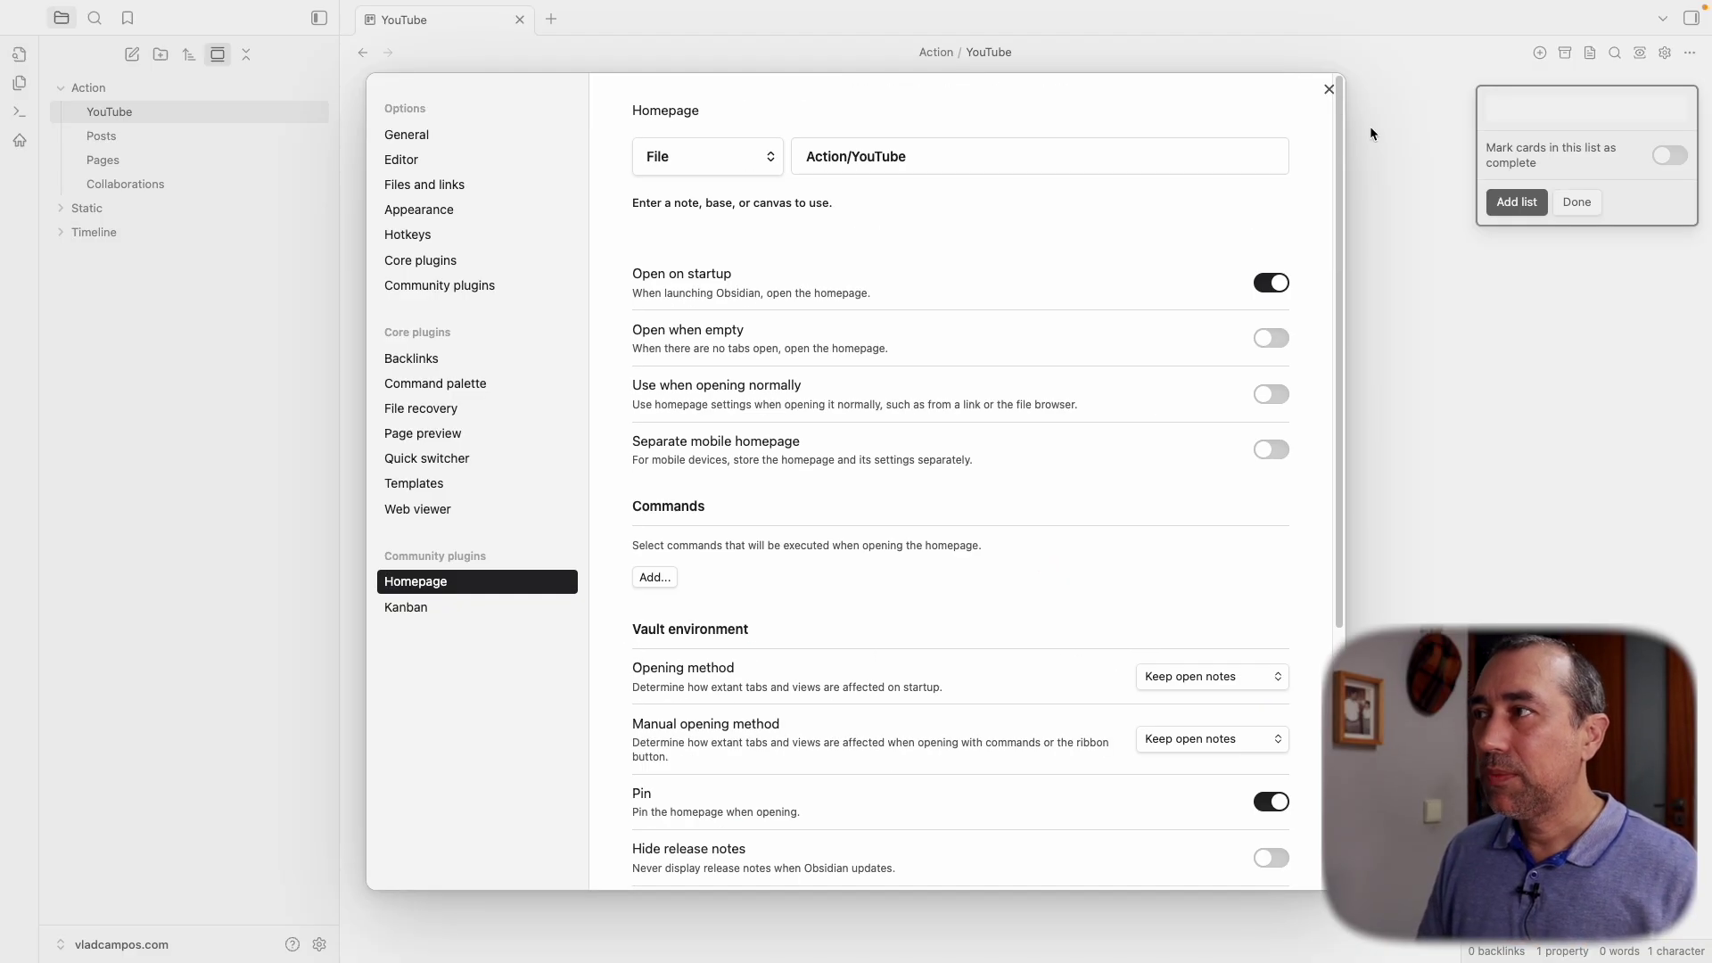
{"action": "left_click", "coordinate": [1330, 88]}
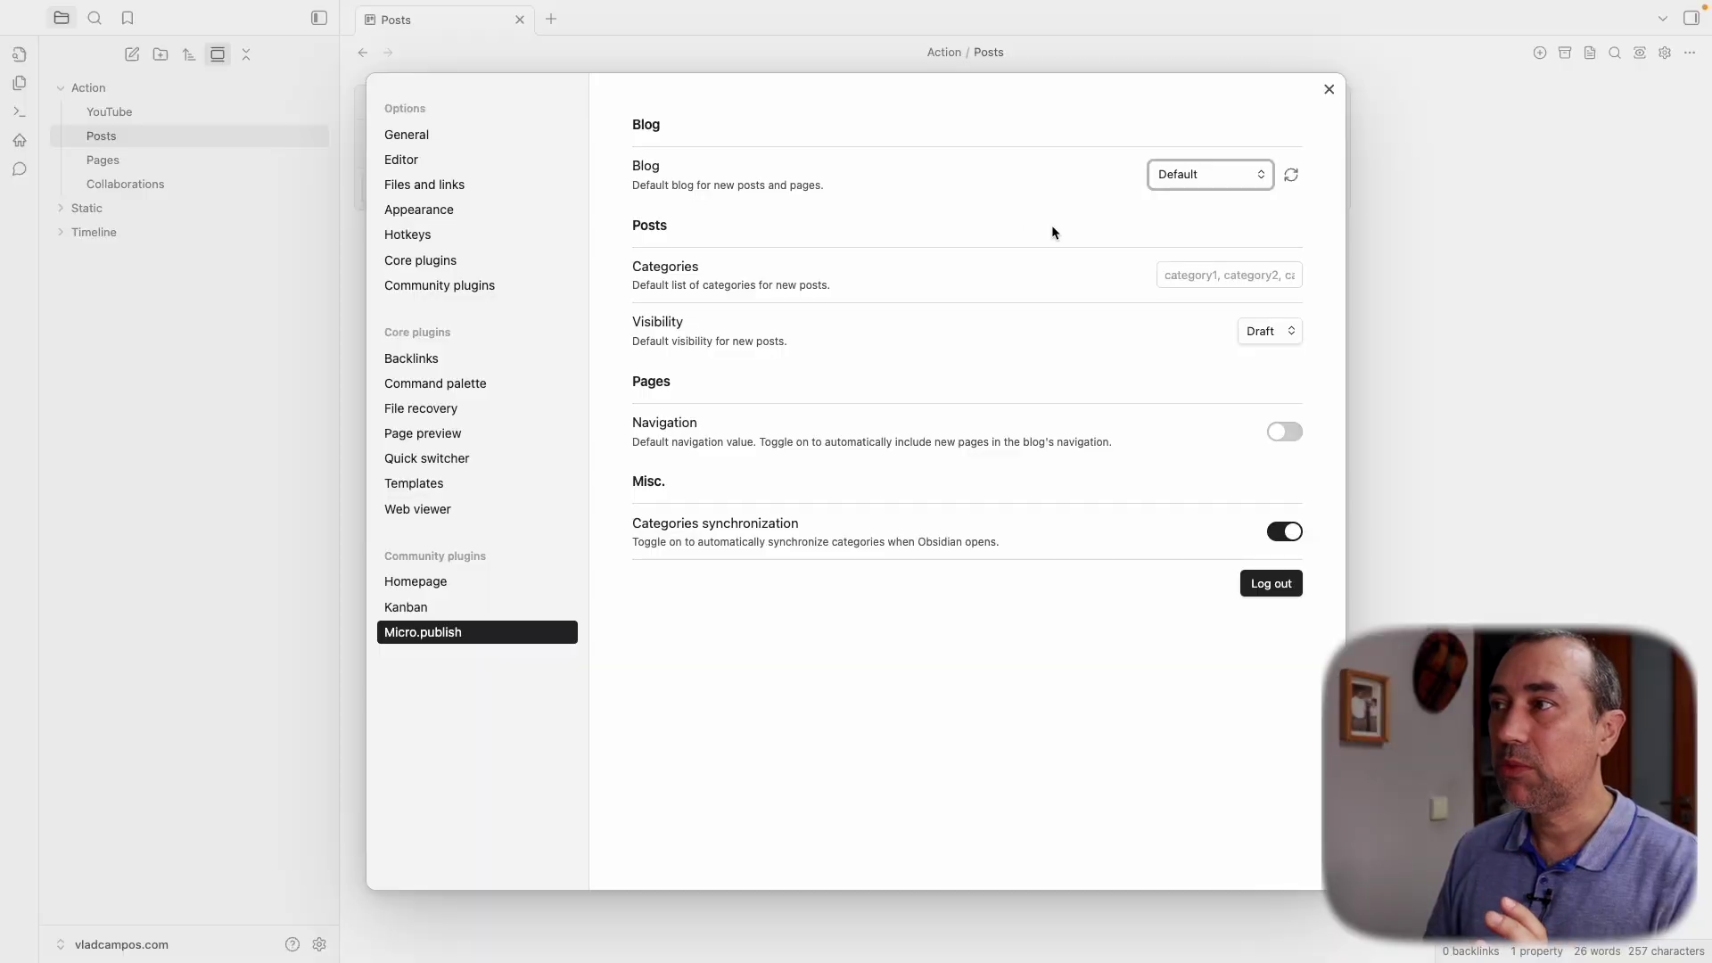
Keep the Micro.publish blog option at Default and set the default visibility for new posts to Public
{"action": "left_click", "coordinate": [1218, 175]}
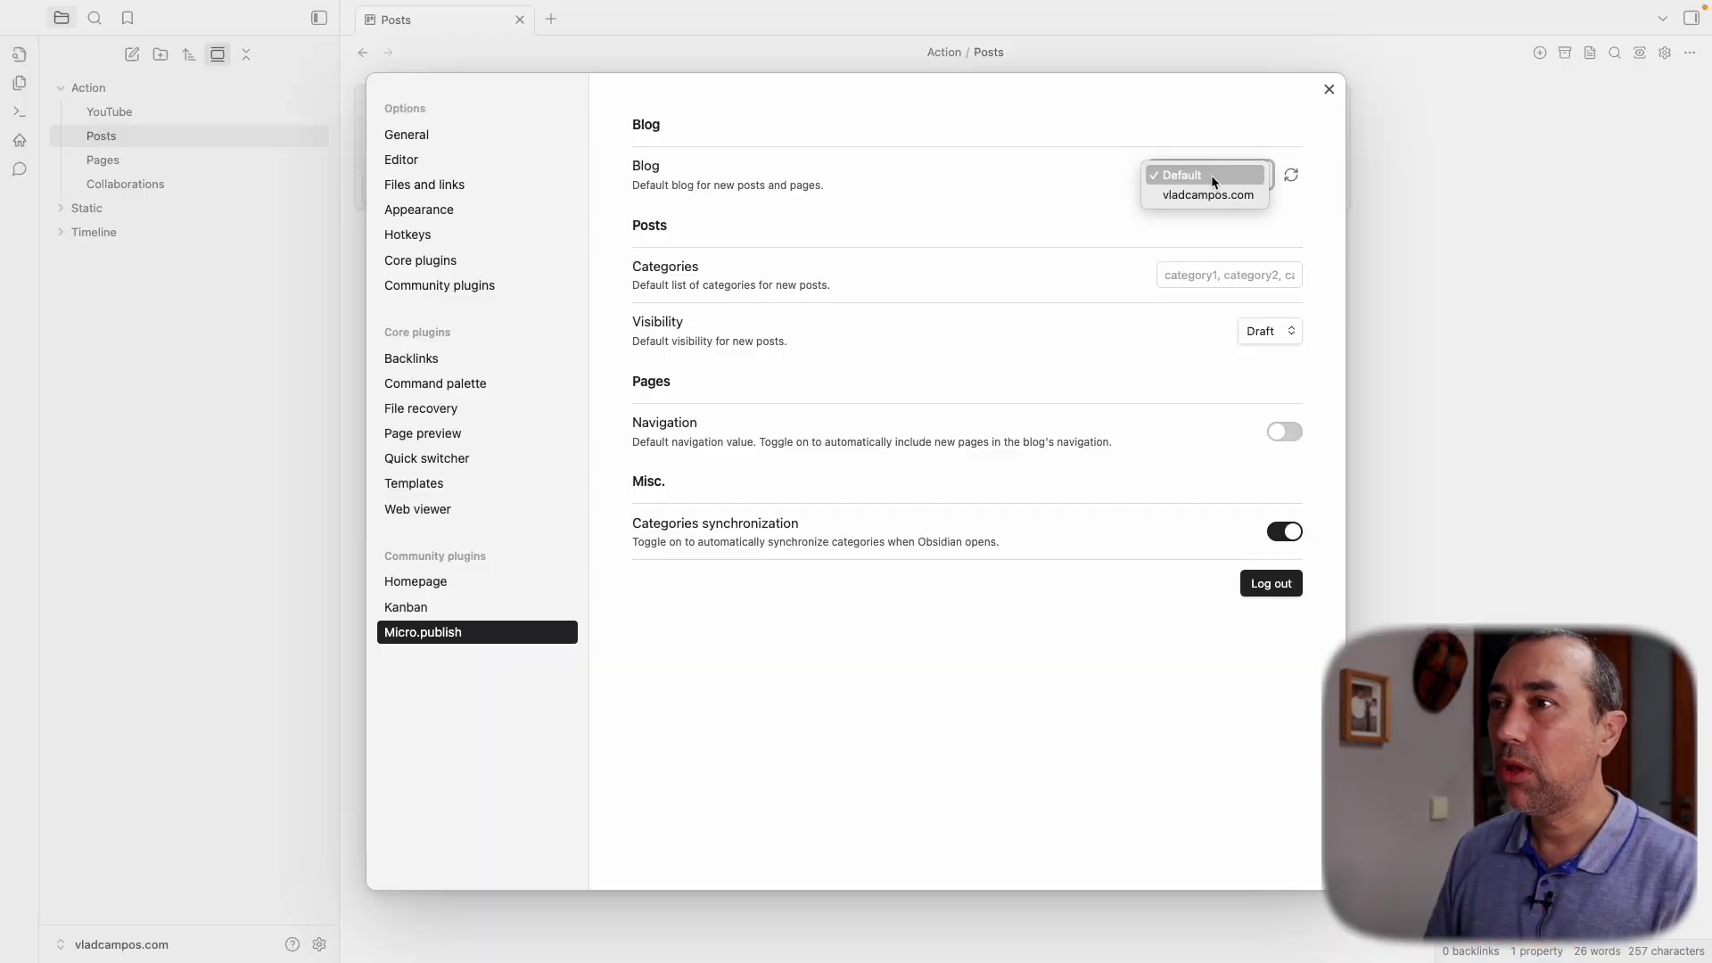
{"action": "left_click", "coordinate": [1211, 174]}
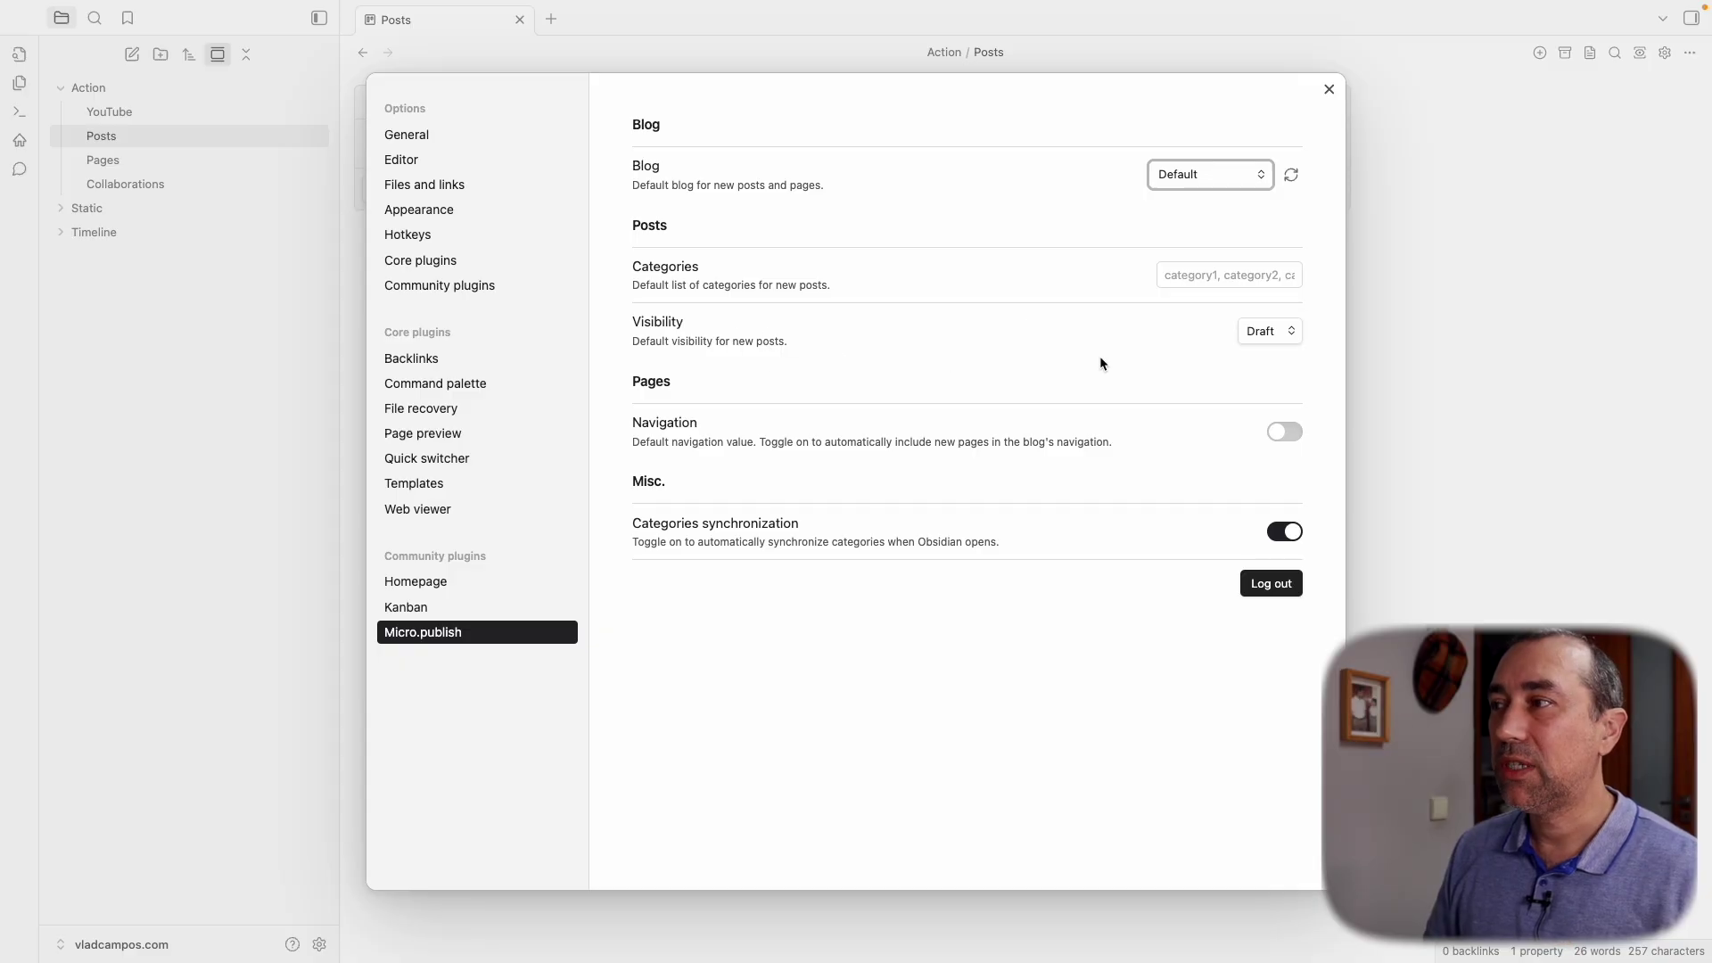
{"action": "left_click", "coordinate": [1253, 332]}
{"action": "left_click", "coordinate": [1260, 356]}
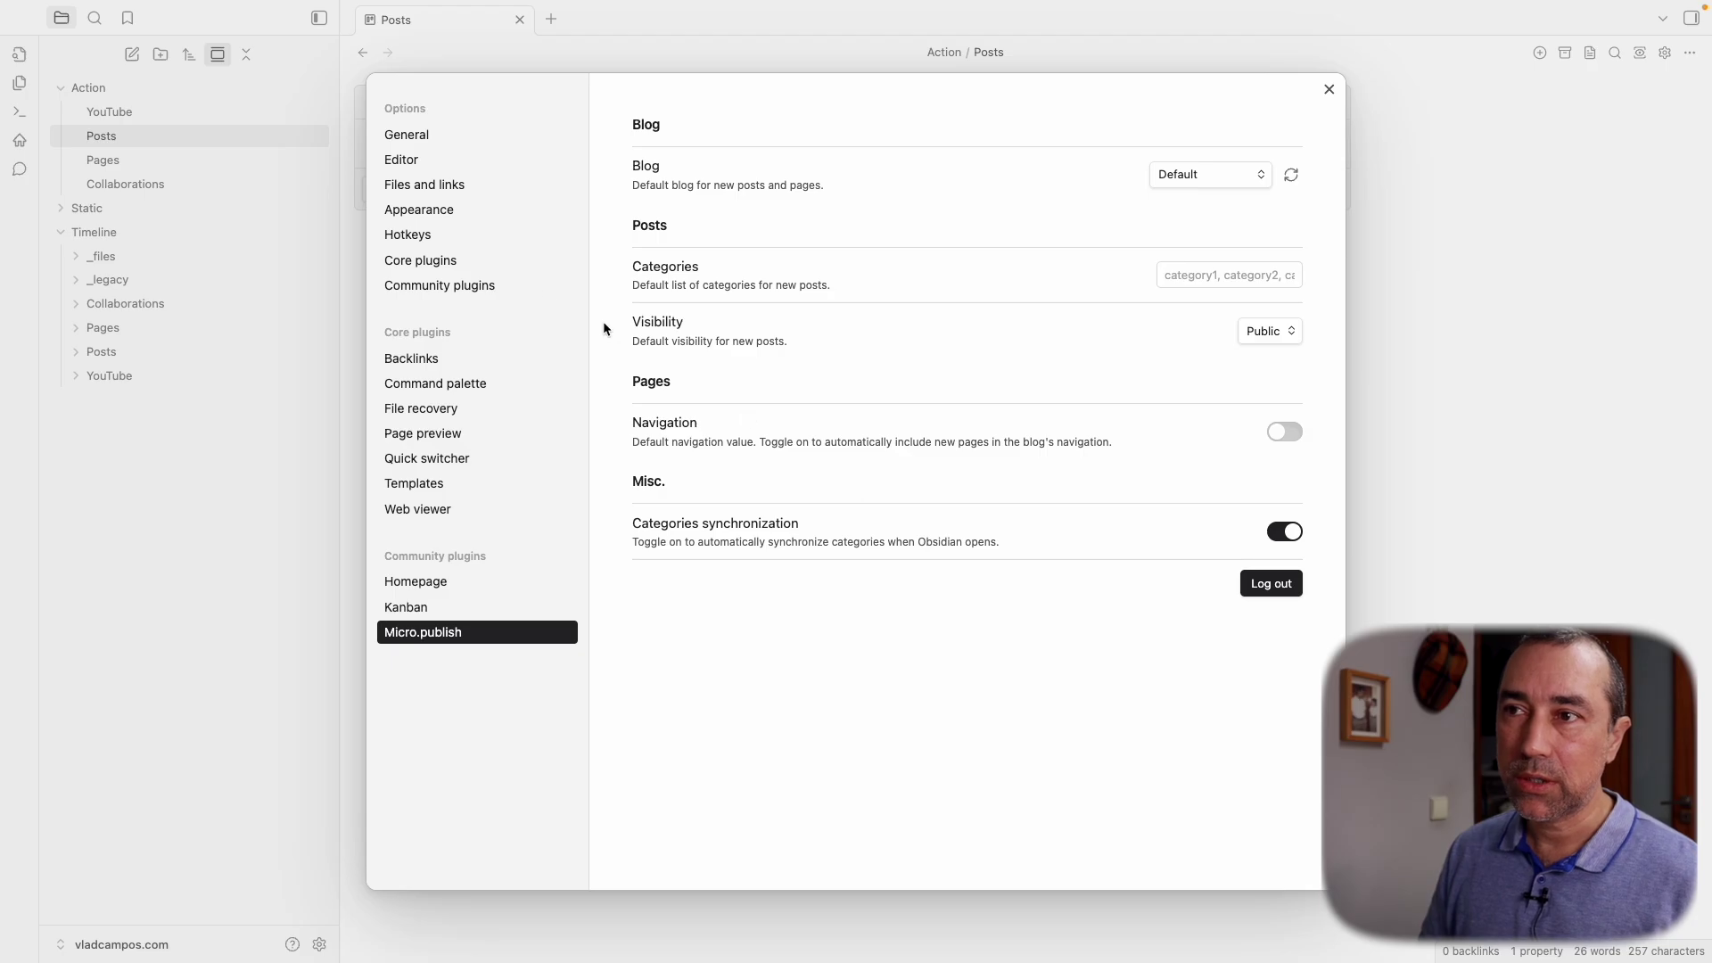
Assign the hotkey Option+Command+P to the command "Micro.publish: Publish Post to Micro.blog"
{"action": "left_click", "coordinate": [441, 234]}
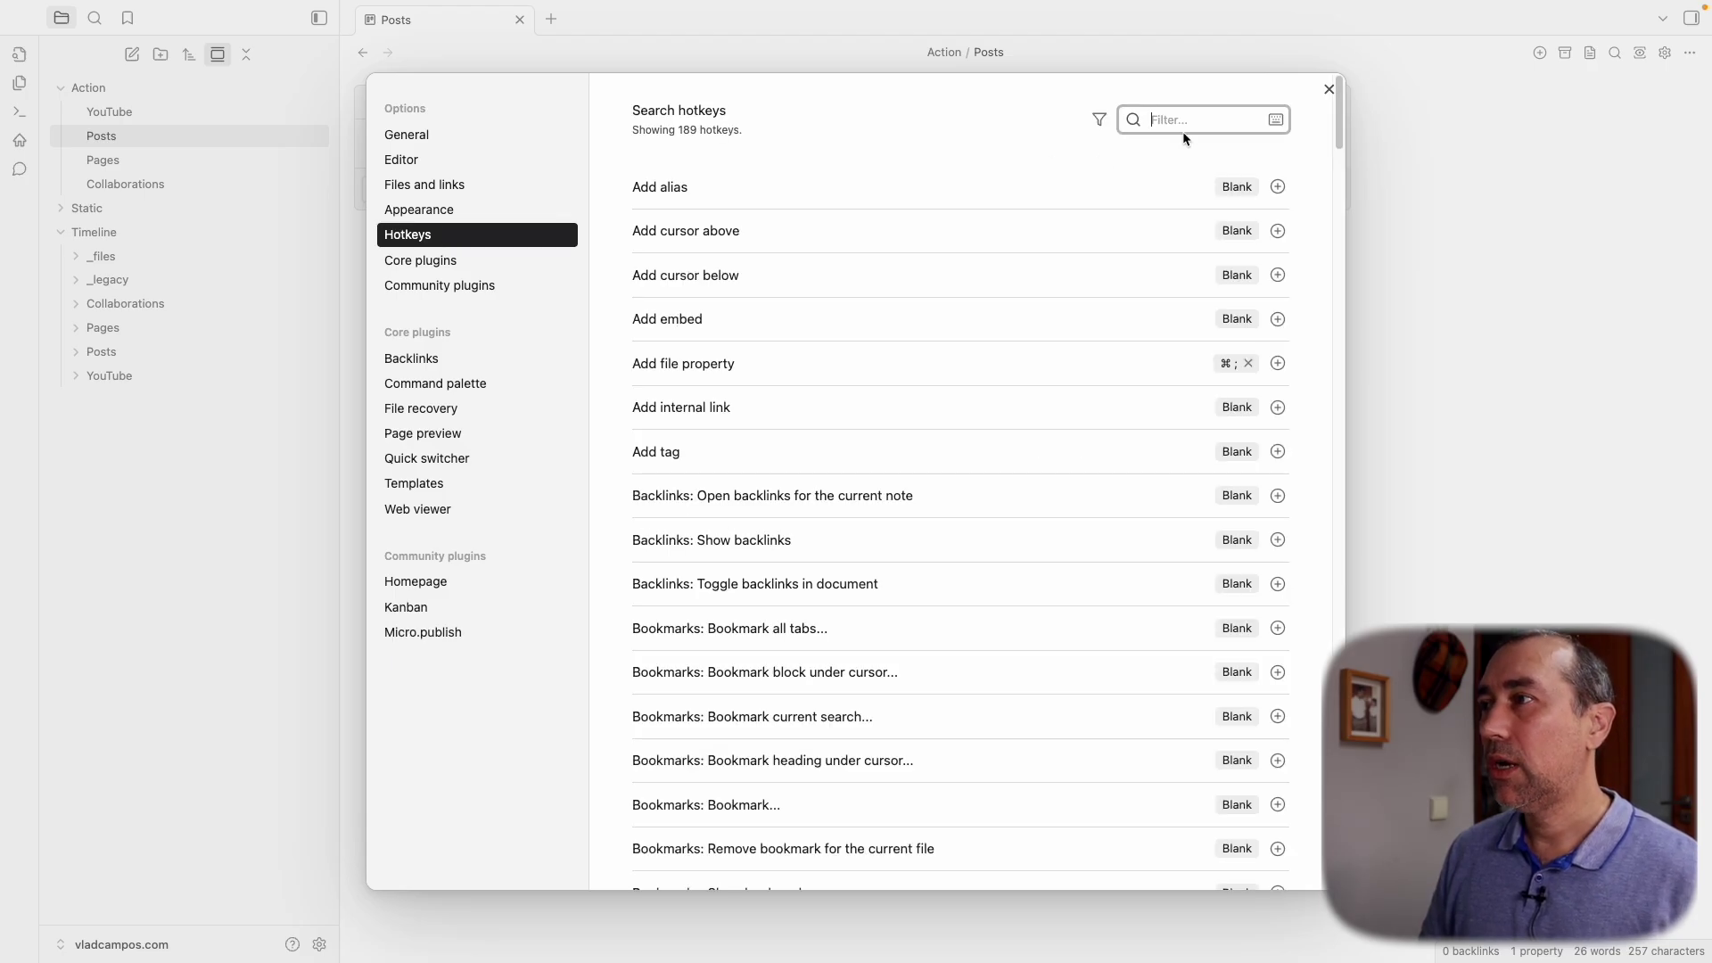
{"action": "type", "text": "micr"}
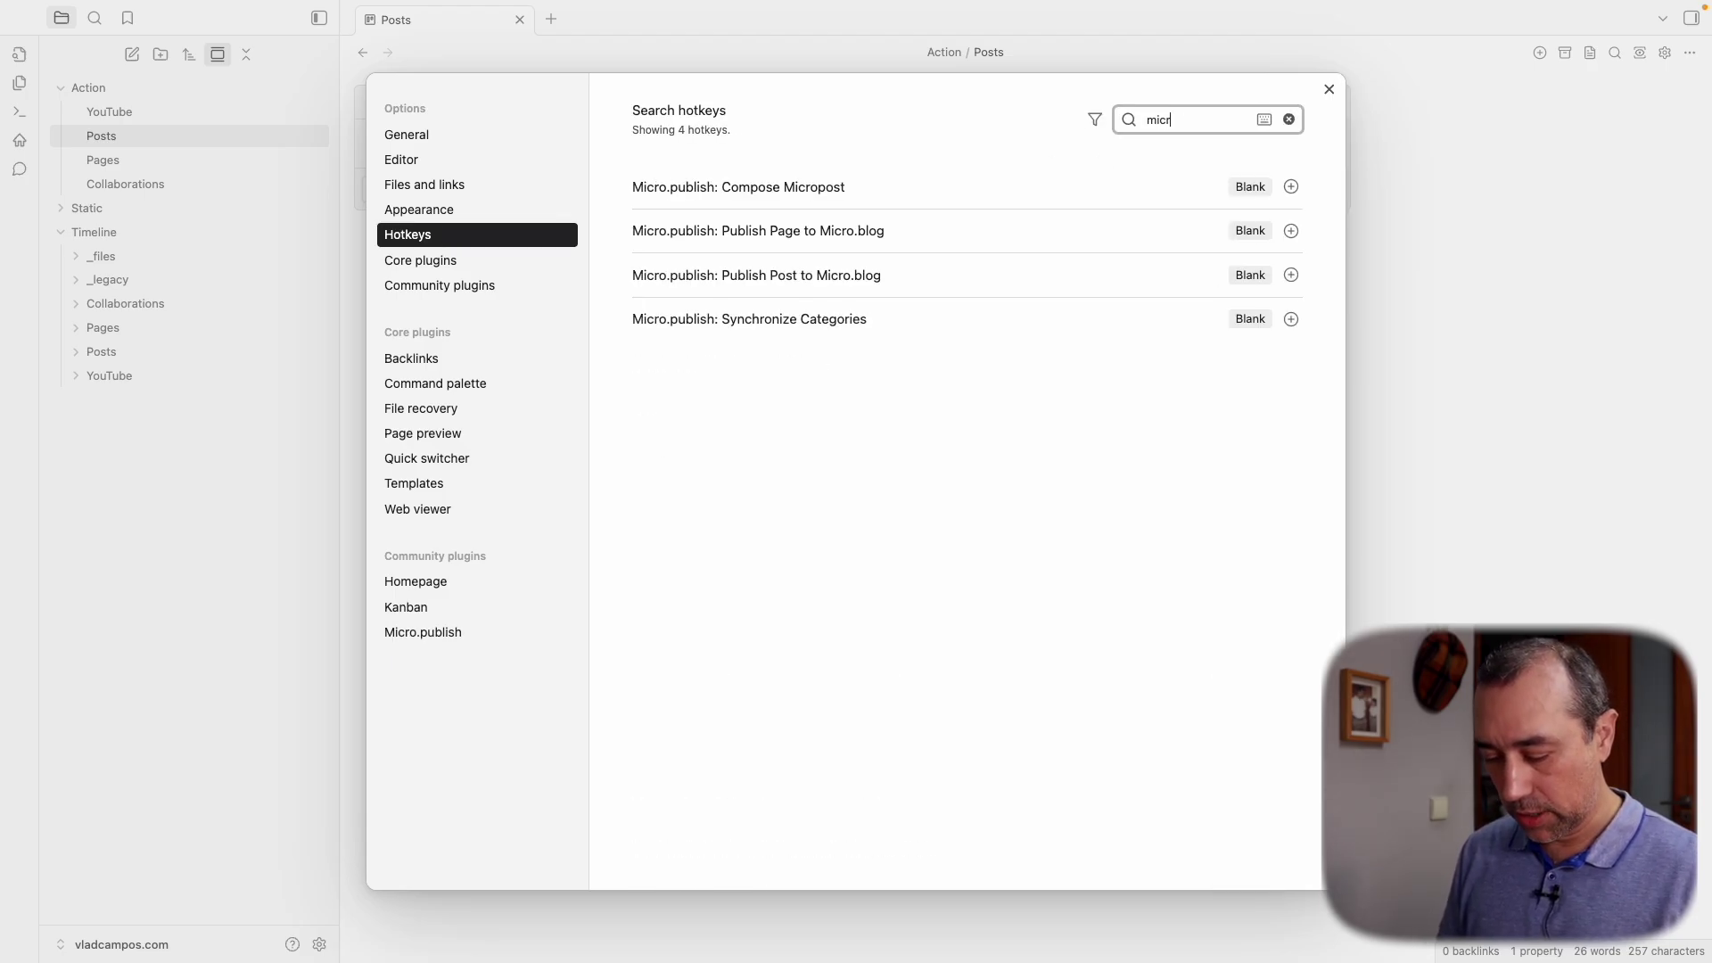
{"action": "type", "text": "o"}
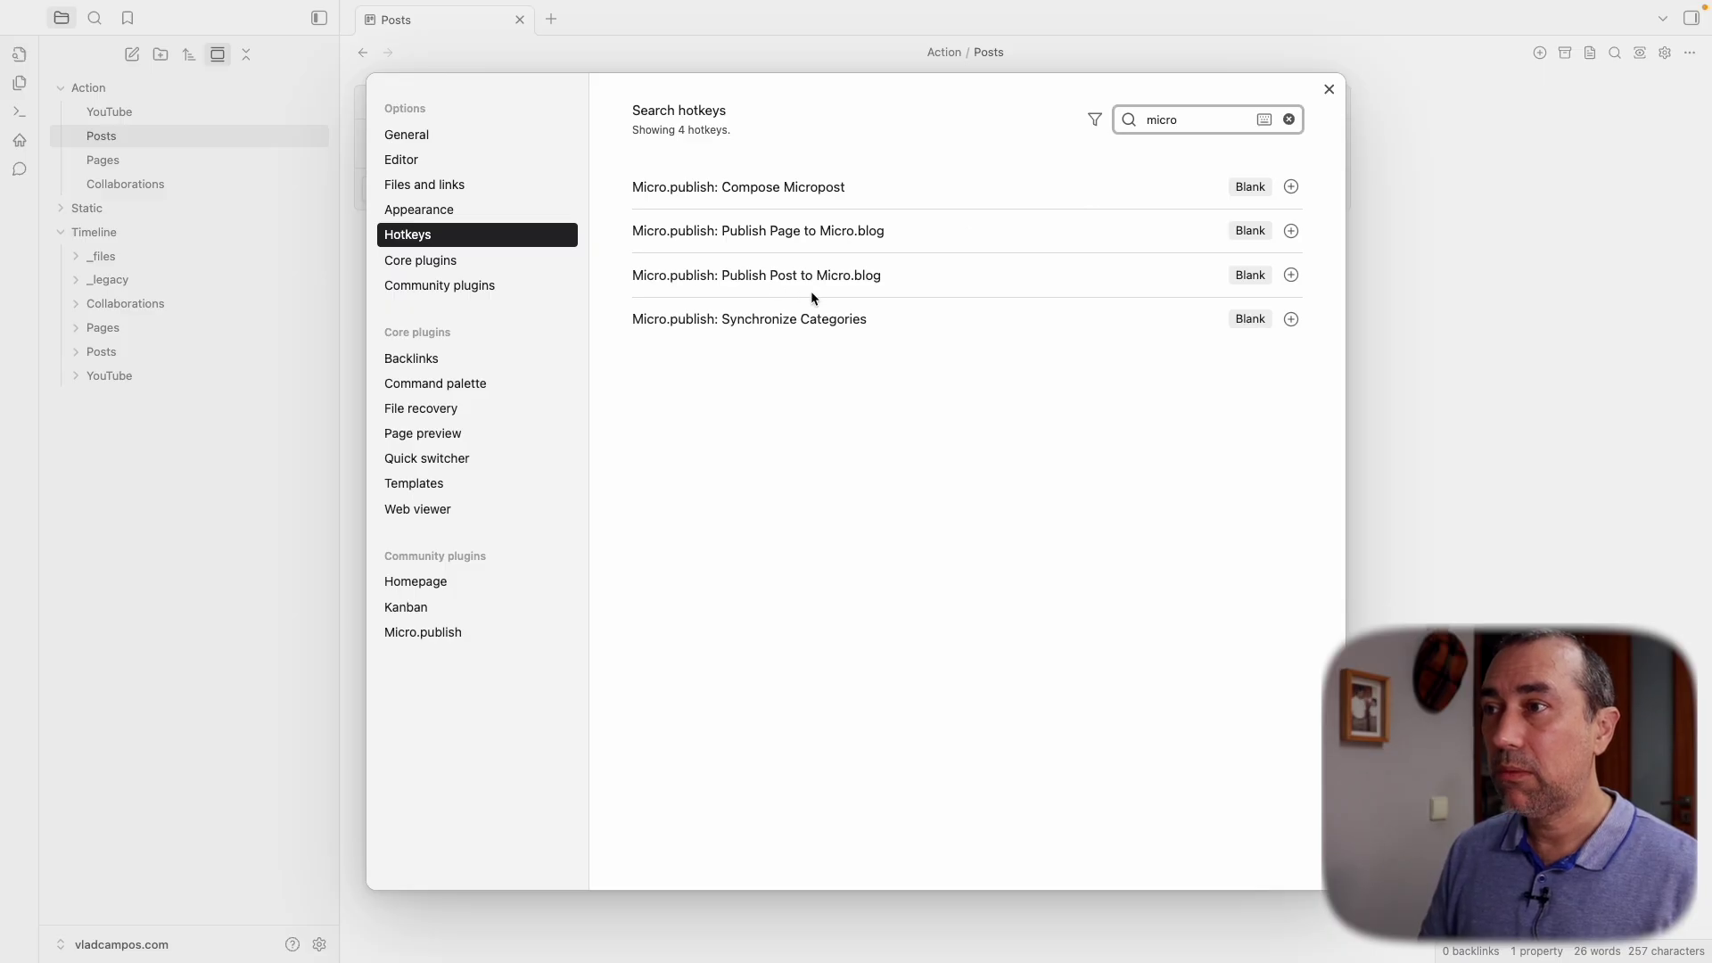
{"action": "left_click", "coordinate": [1292, 276]}
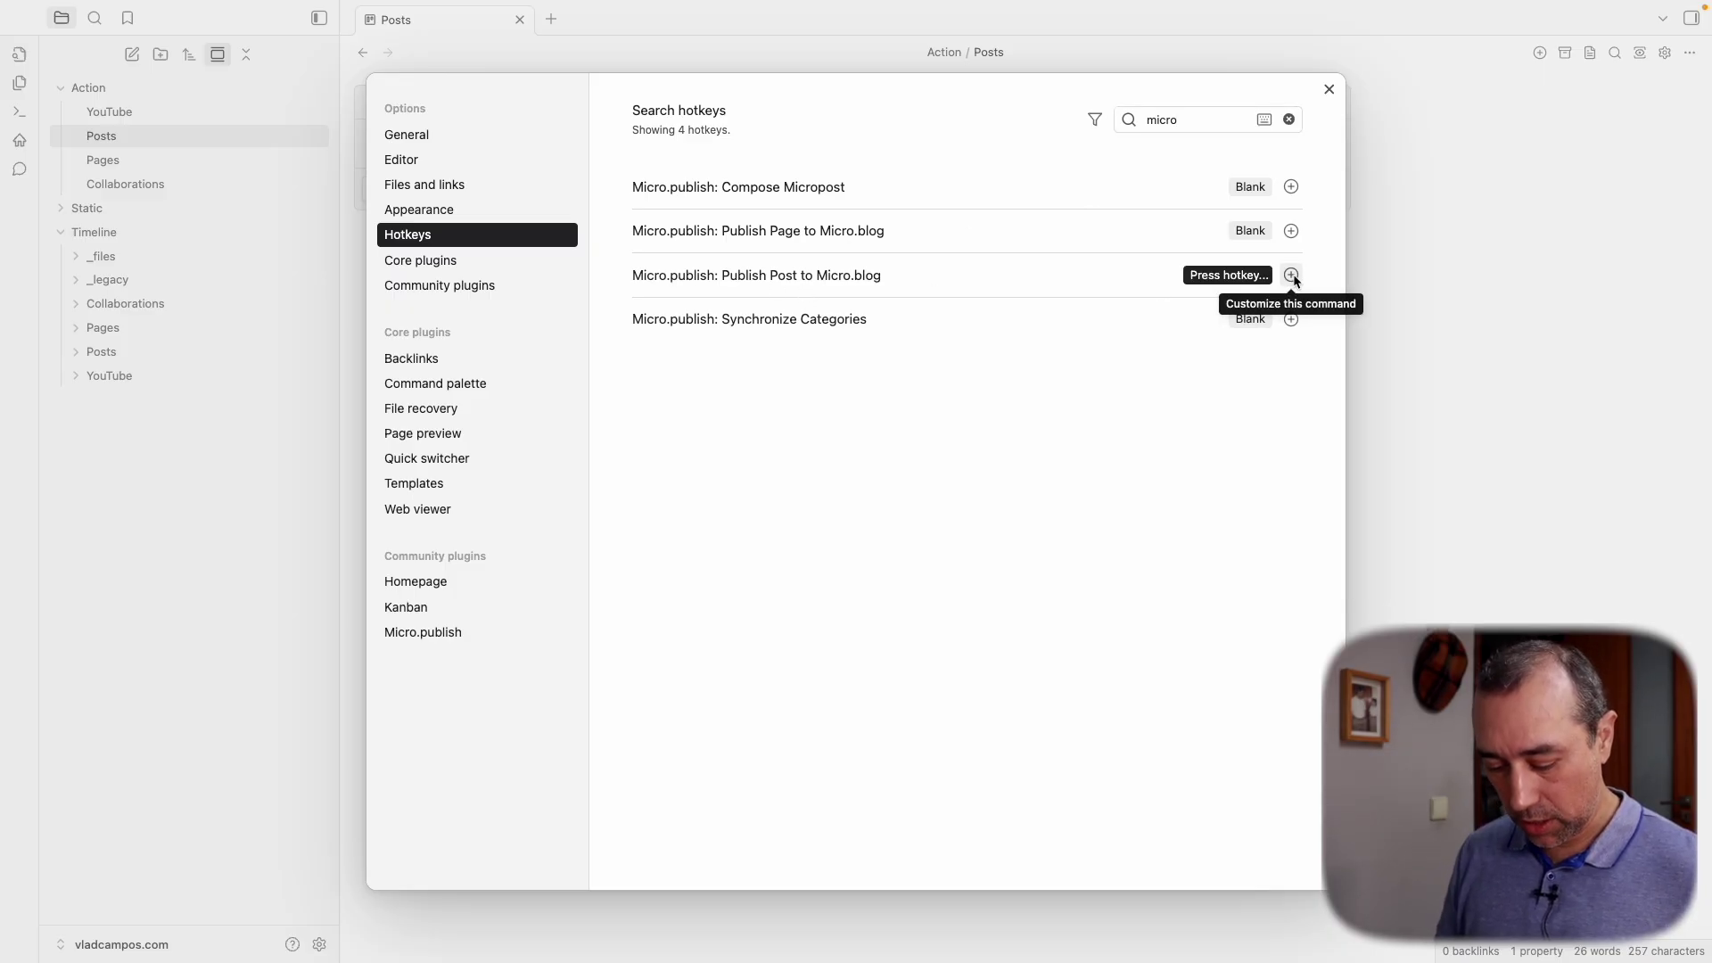
{"action": "key", "text": "alt+super+p"}
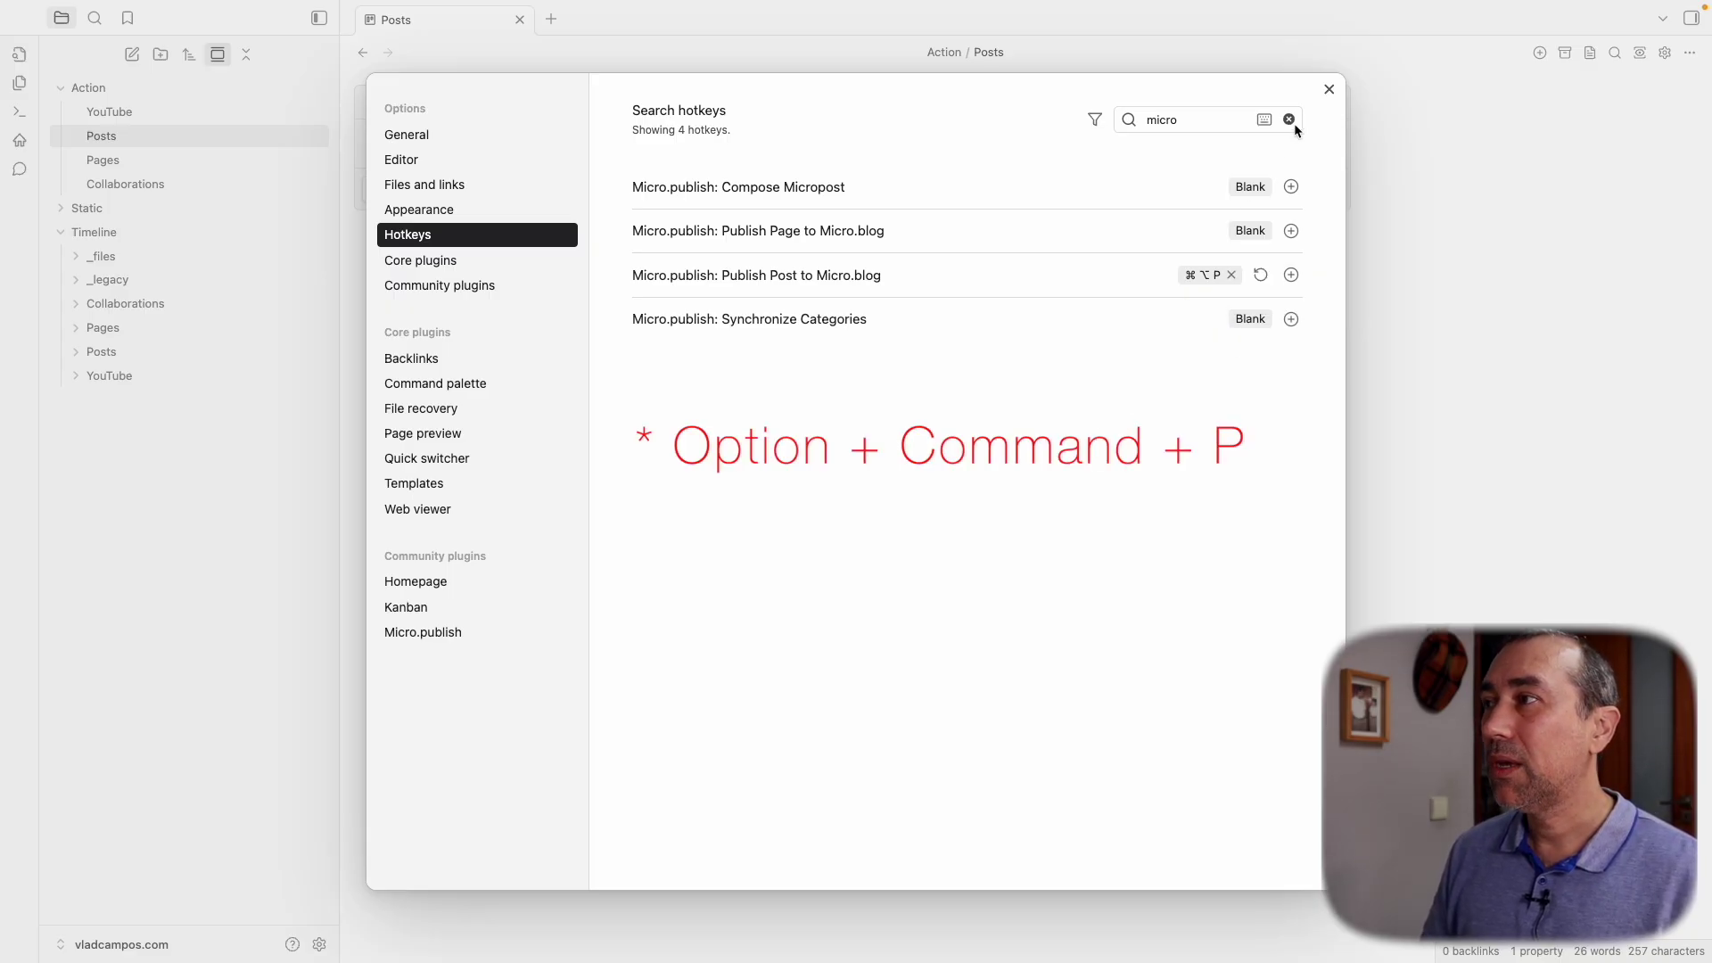
Close the settings and move the card "This is a test" from Write to Edit on the Posts board
{"action": "left_click", "coordinate": [1329, 89]}
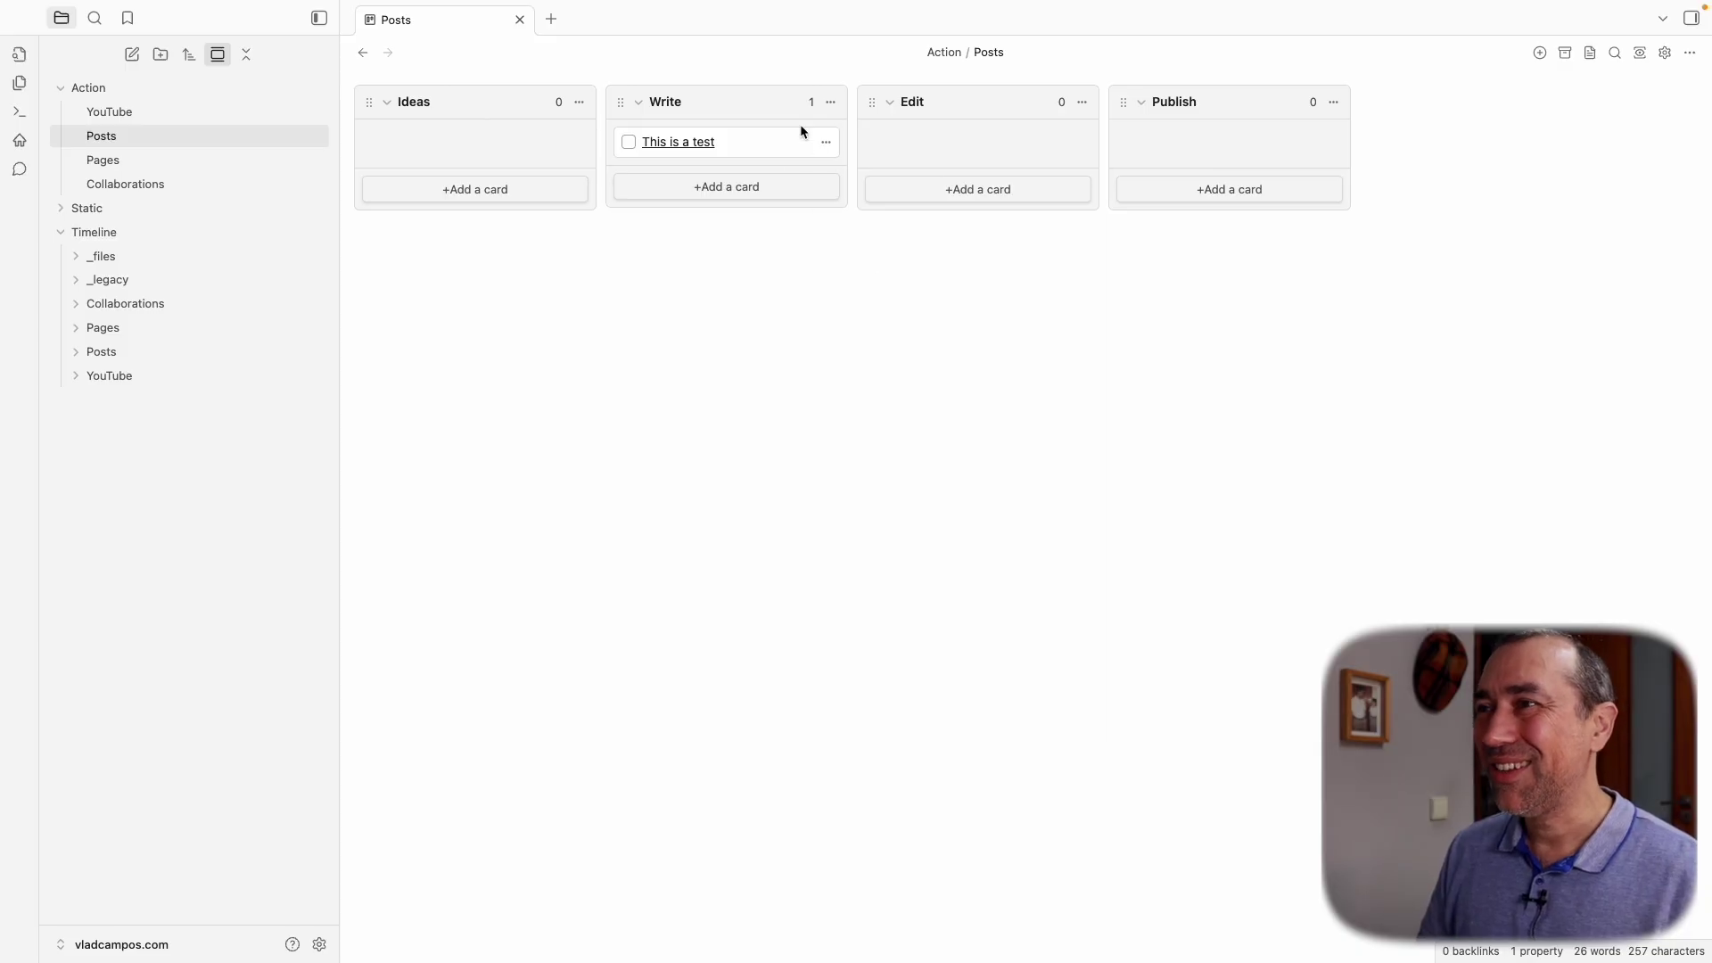
{"action": "left_click_drag", "start_coordinate": [771, 143], "coordinate": [1020, 143]}
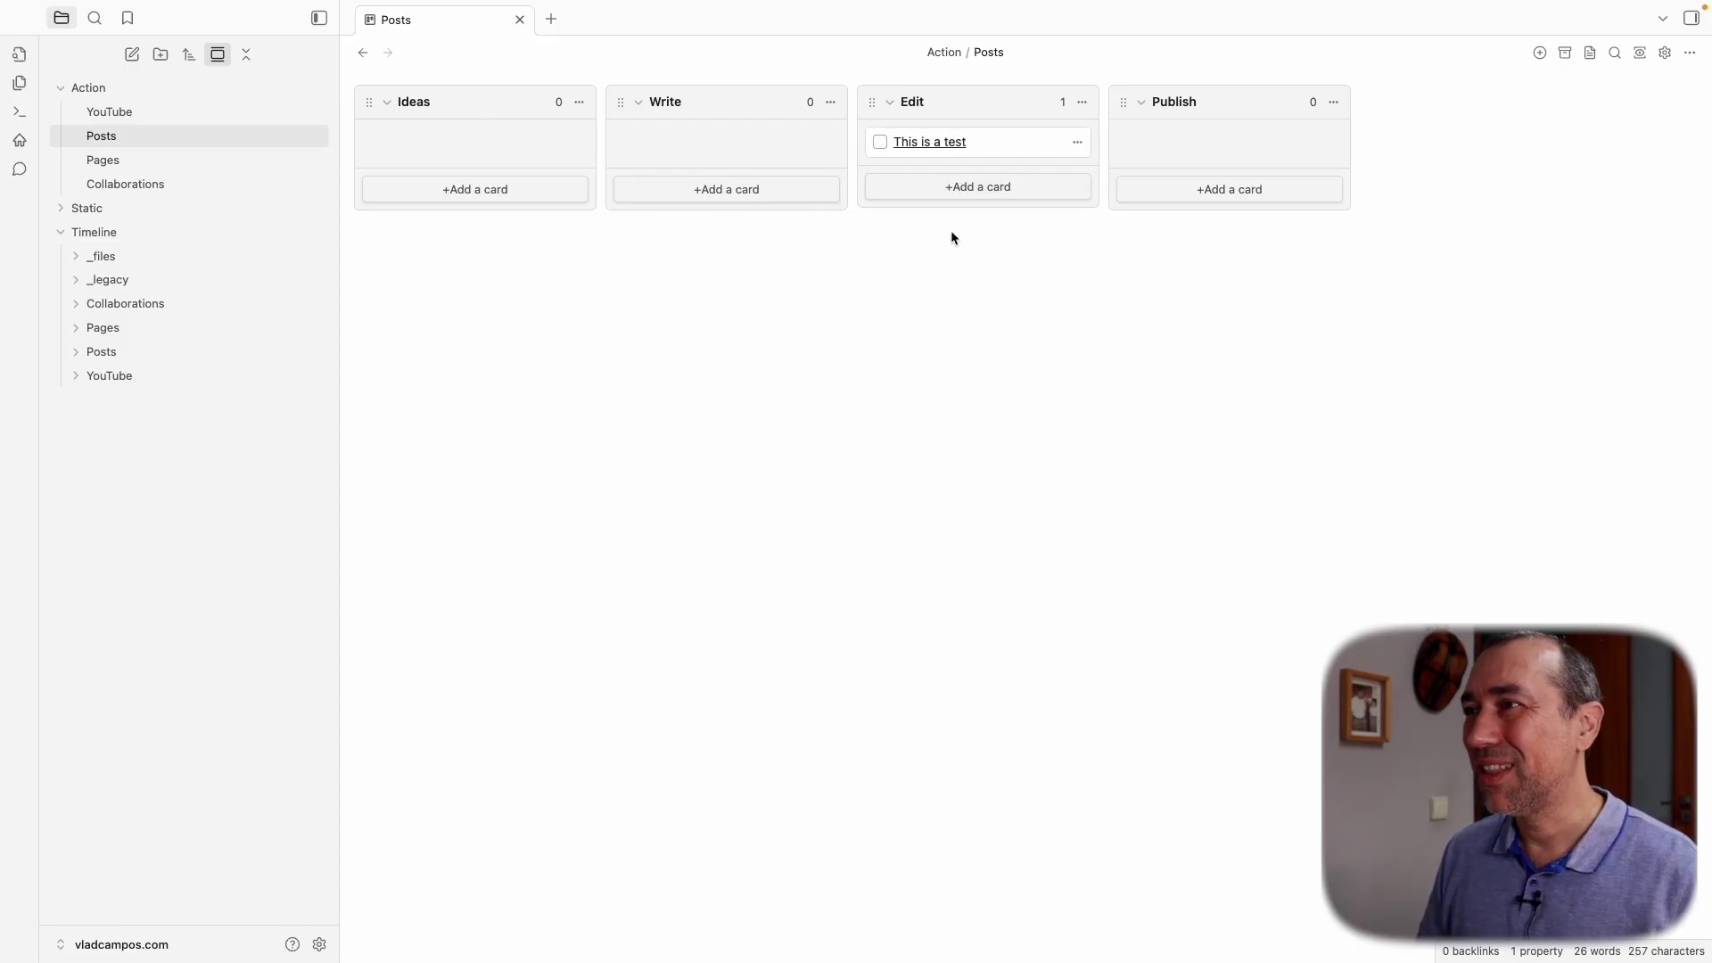
Open the note linked to the "This is a test" card and write "Hi, this is a test." as its body
{"action": "left_click", "coordinate": [945, 143]}
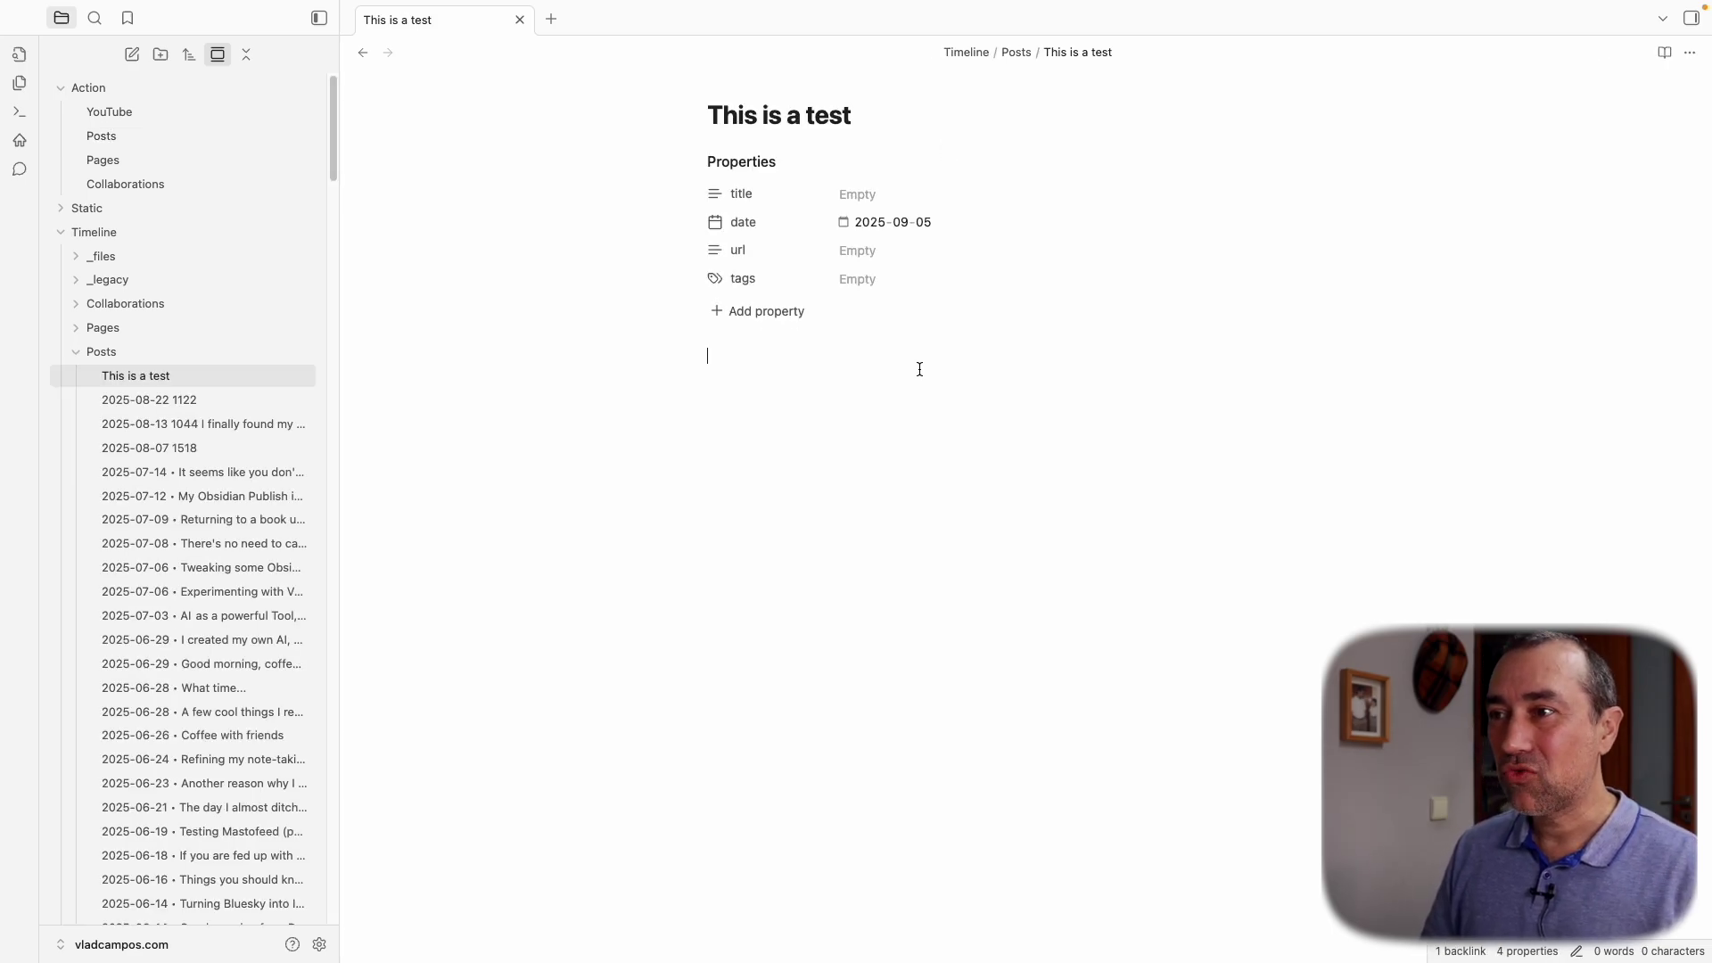
{"action": "type", "text": "Hi,"}
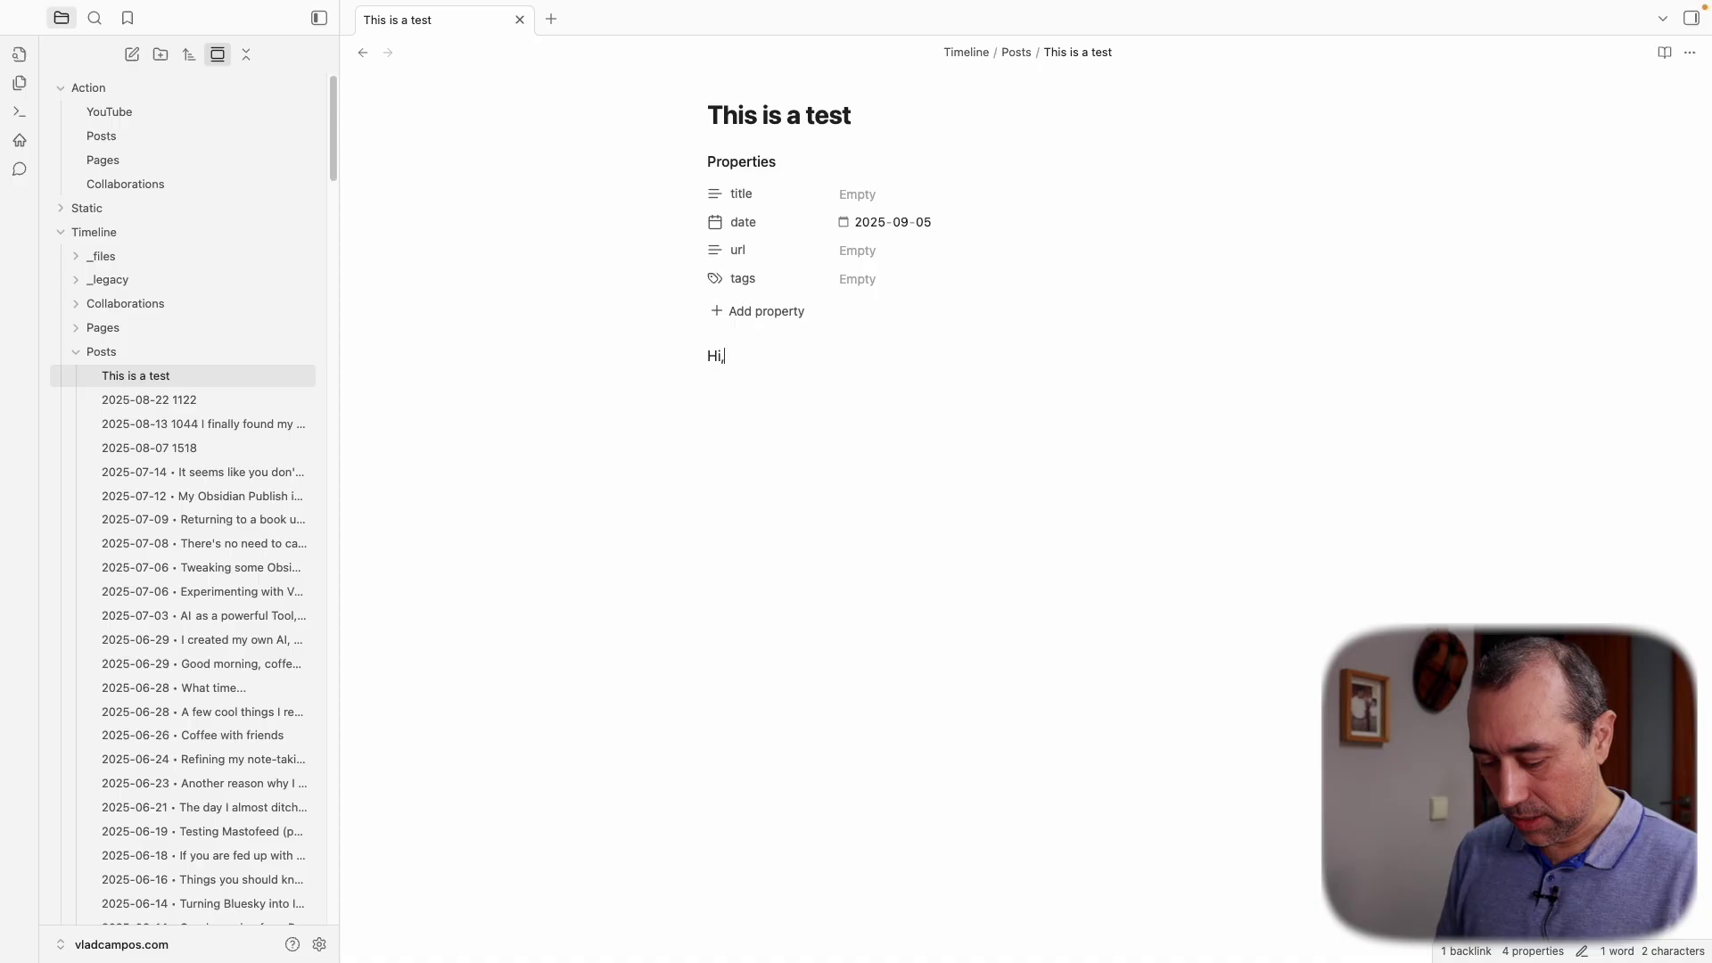
{"action": "type", "text": " this is a"}
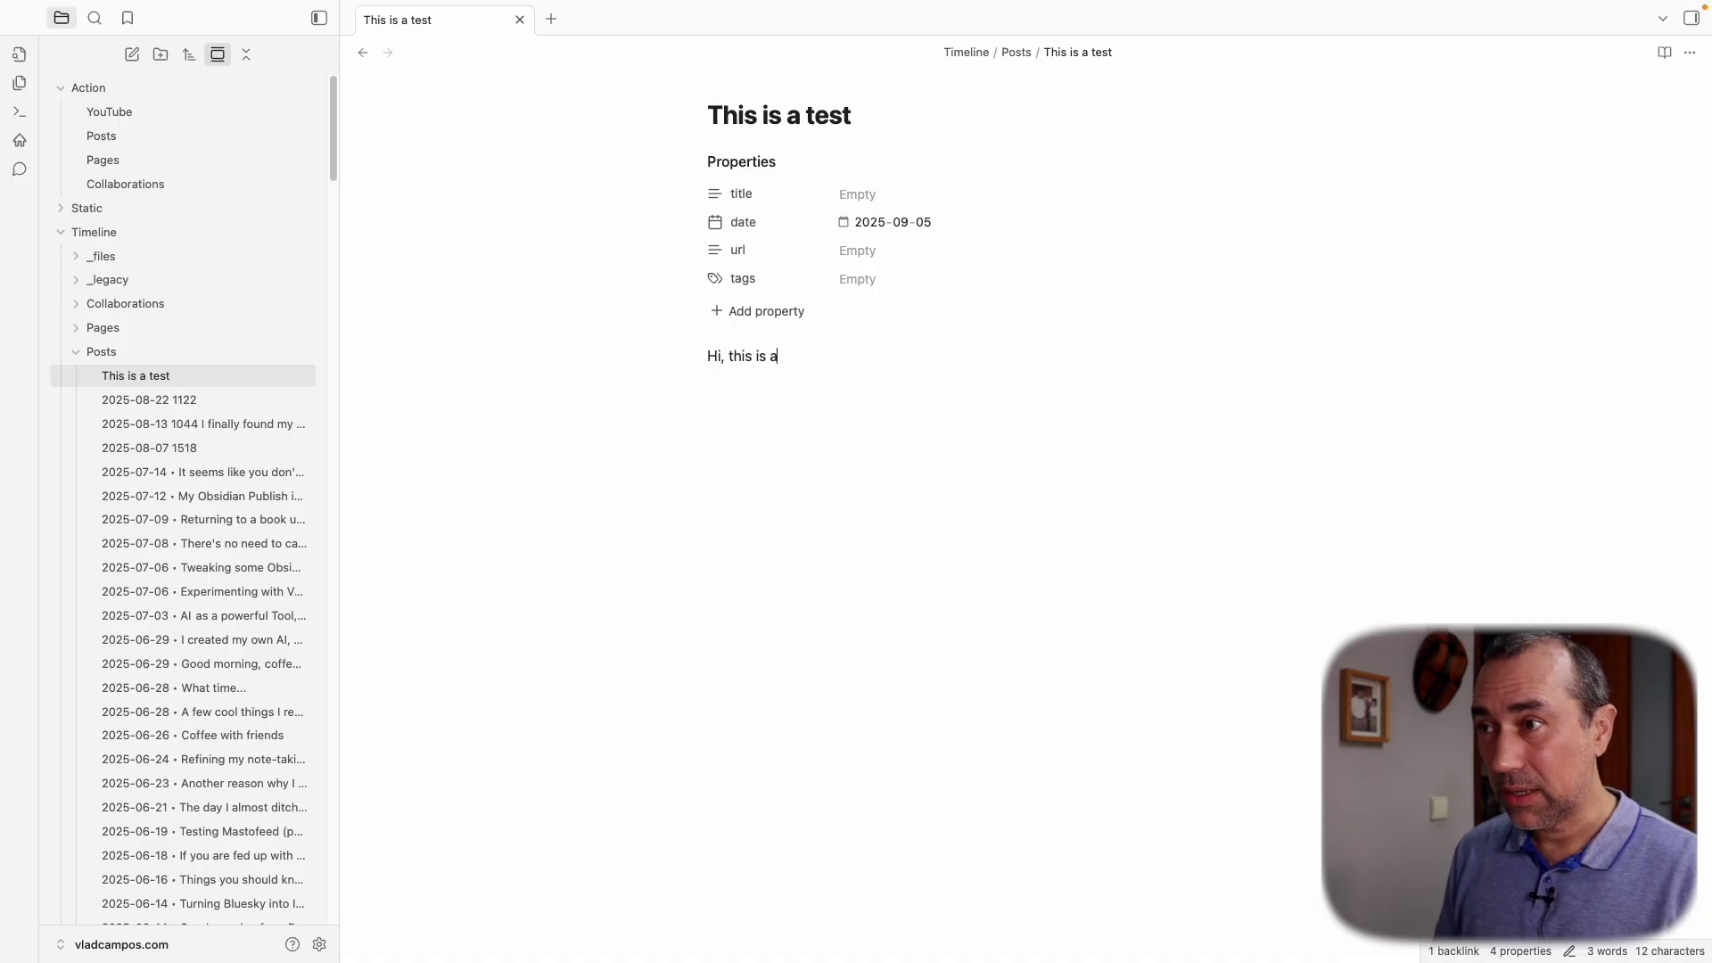
{"action": "type", "text": " tes."}
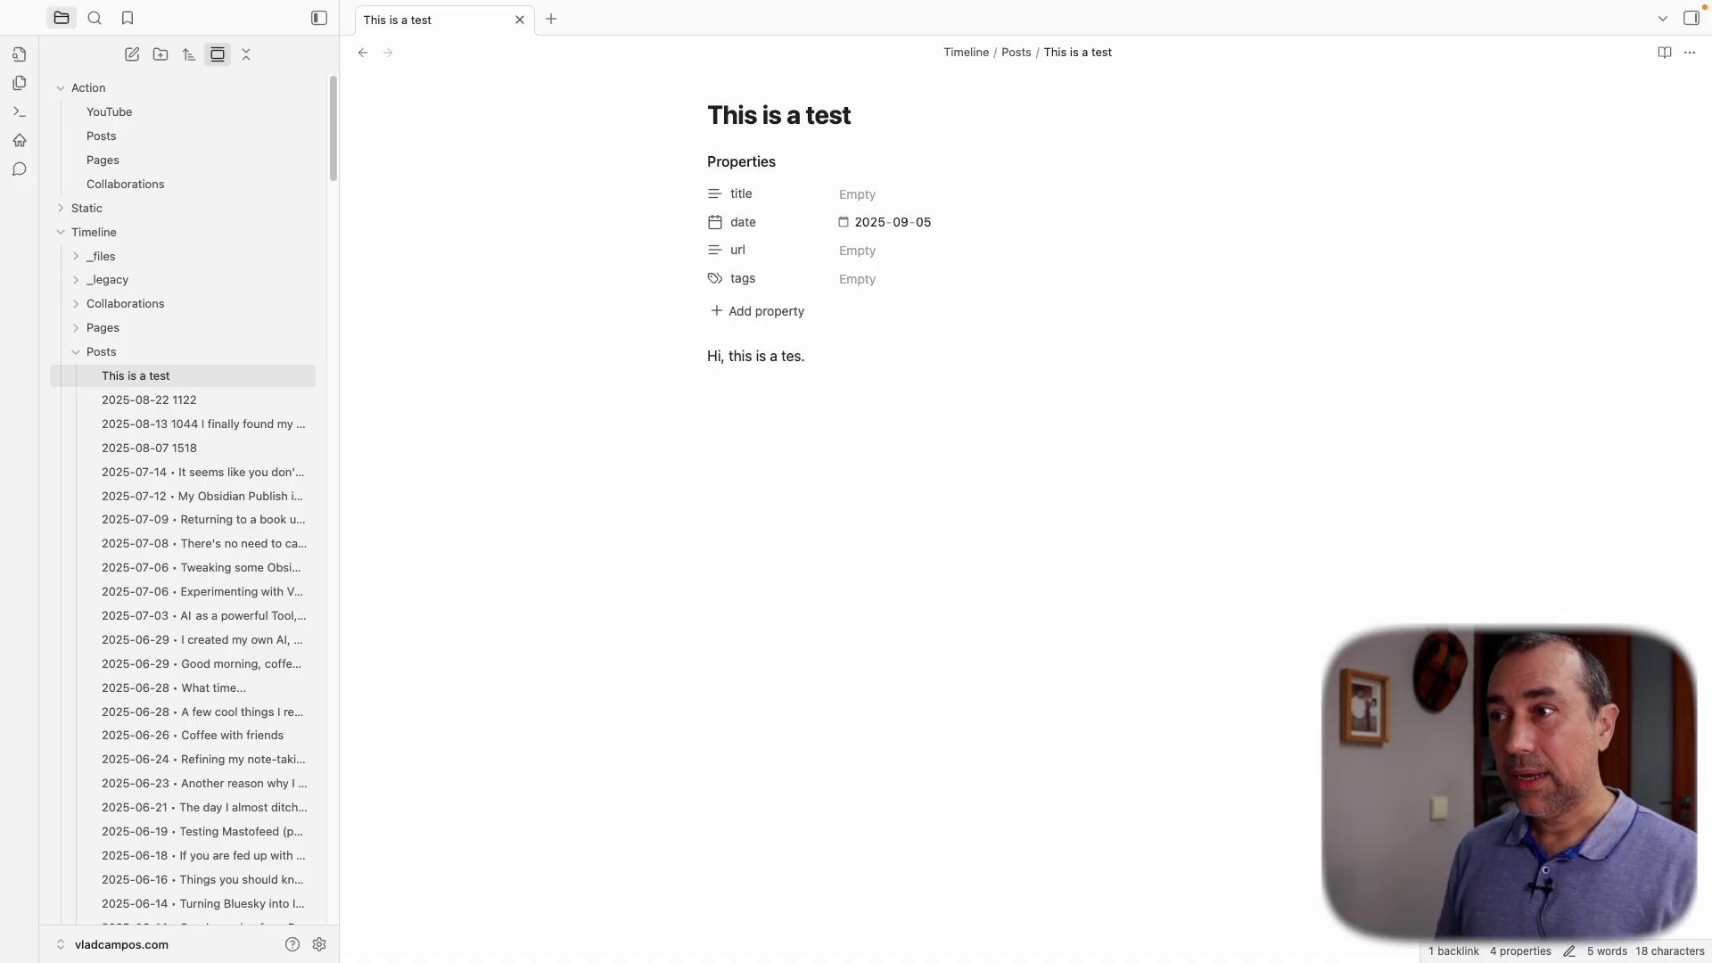
{"action": "key", "text": "BackSpace"}
{"action": "type", "text": "t"}
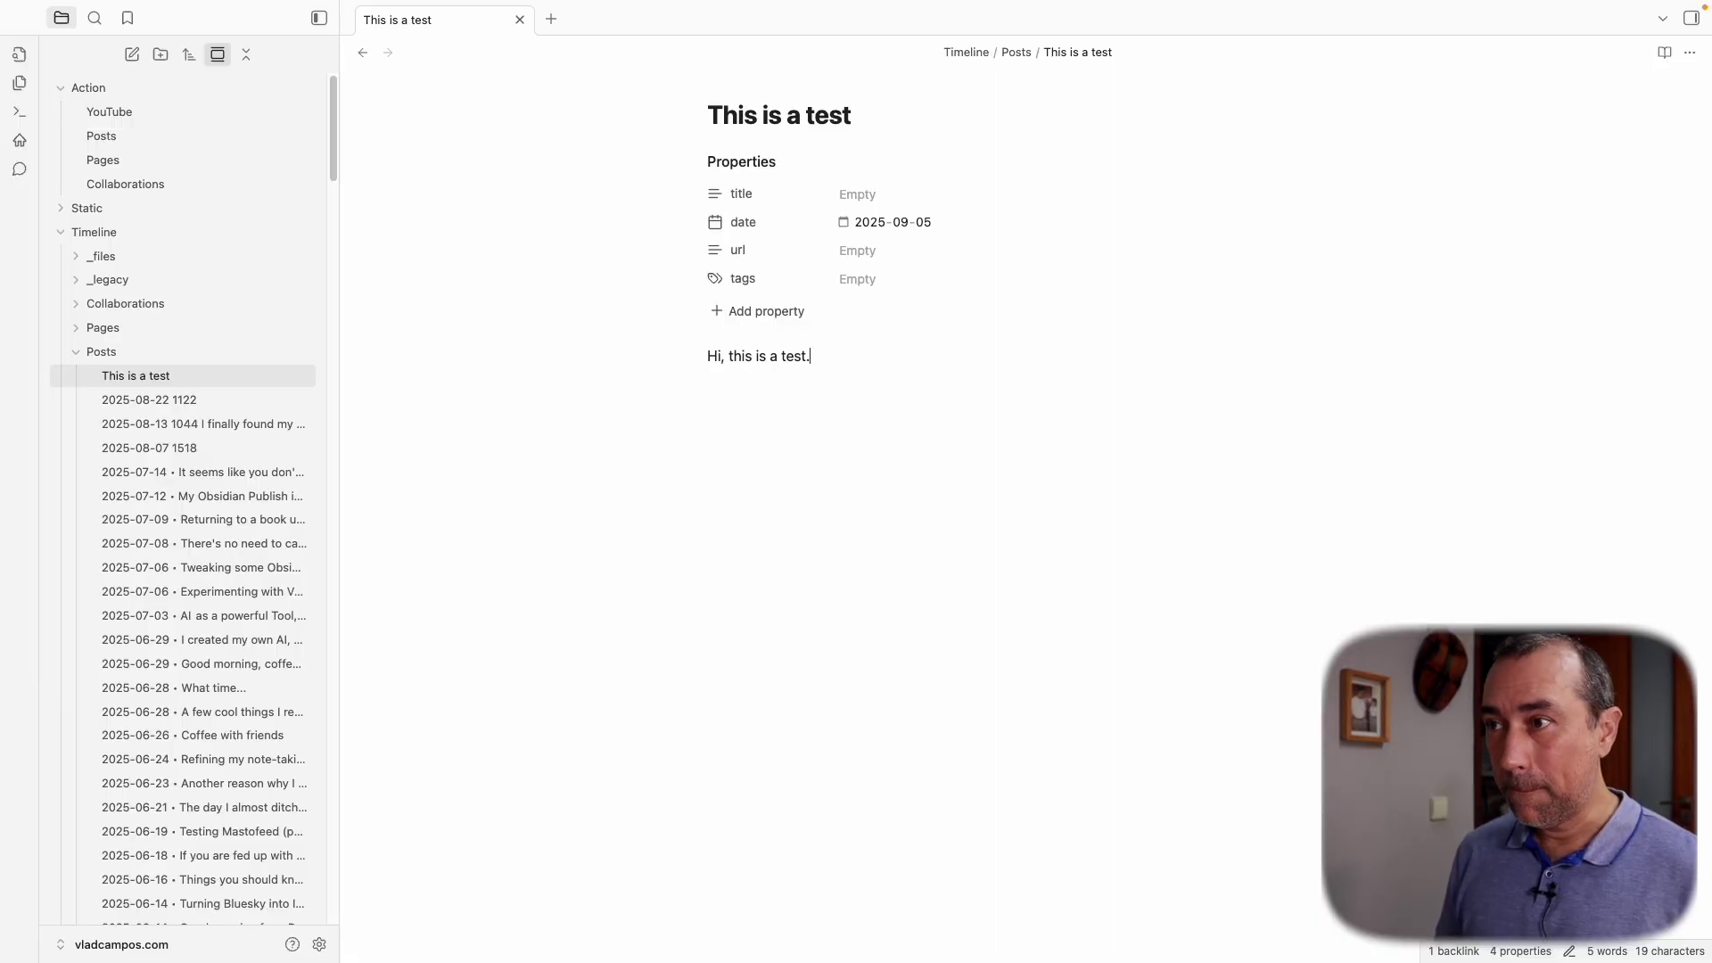
Publish the note to Micro.blog with Public visibility, leaving title, categories and scheduled date empty, and close the publishing dialog
{"action": "key", "text": "super+shift+p"}
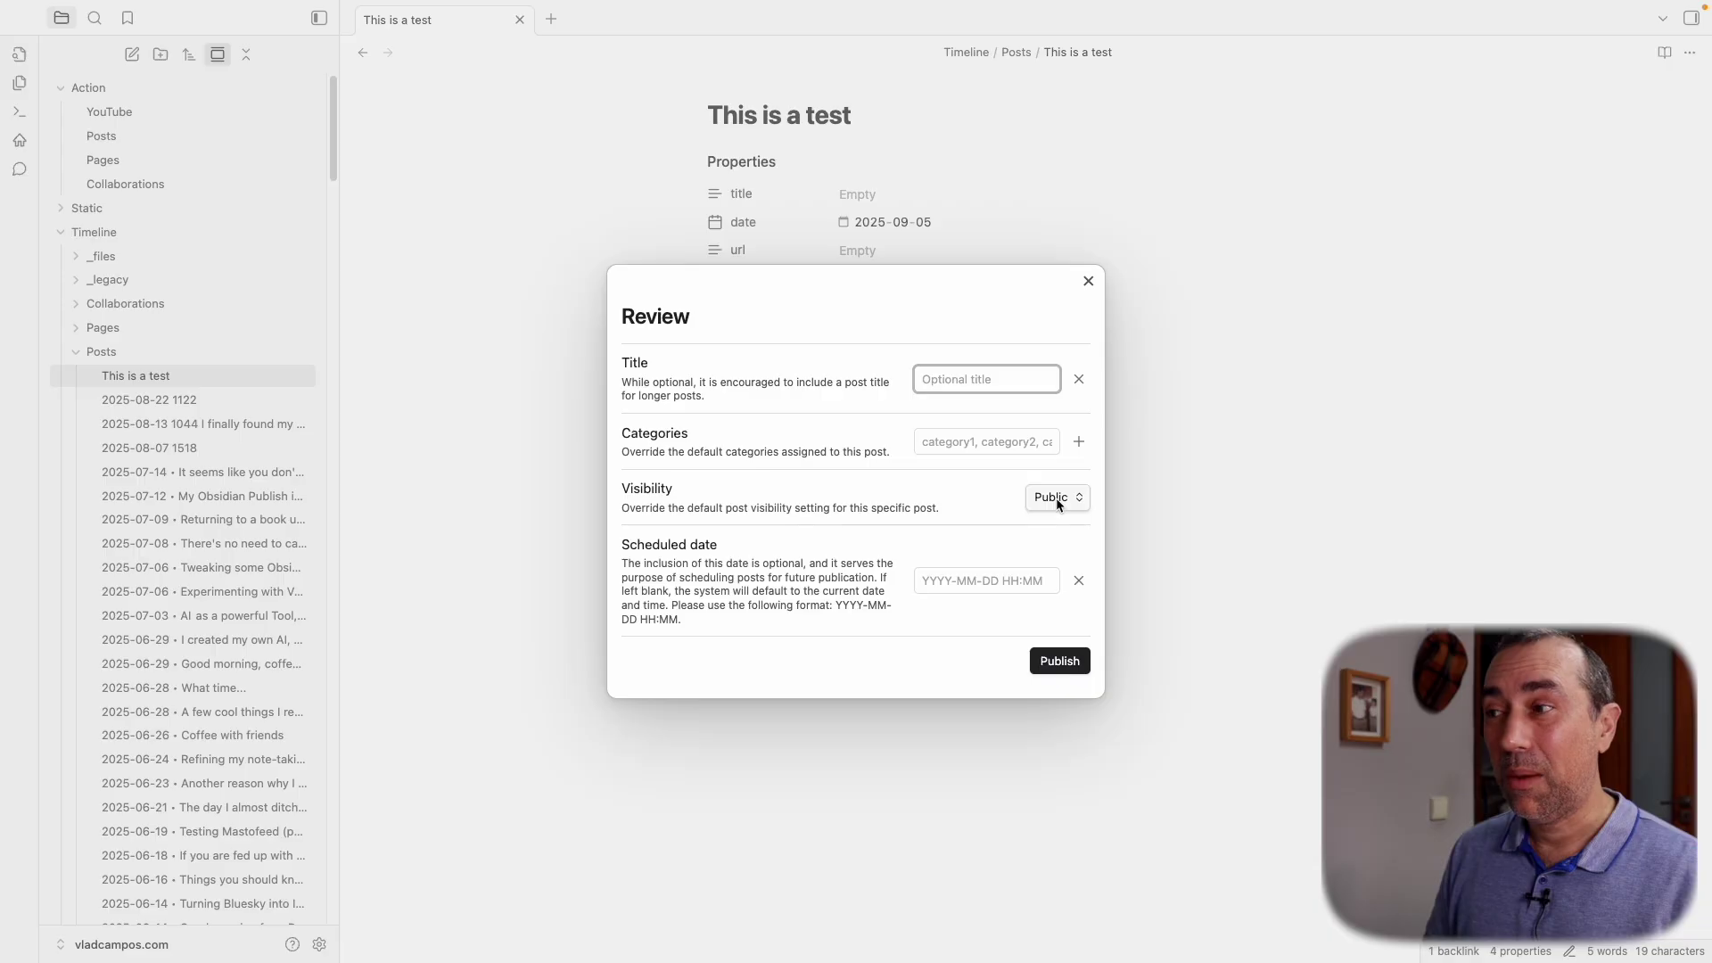
{"action": "left_click", "coordinate": [1070, 662]}
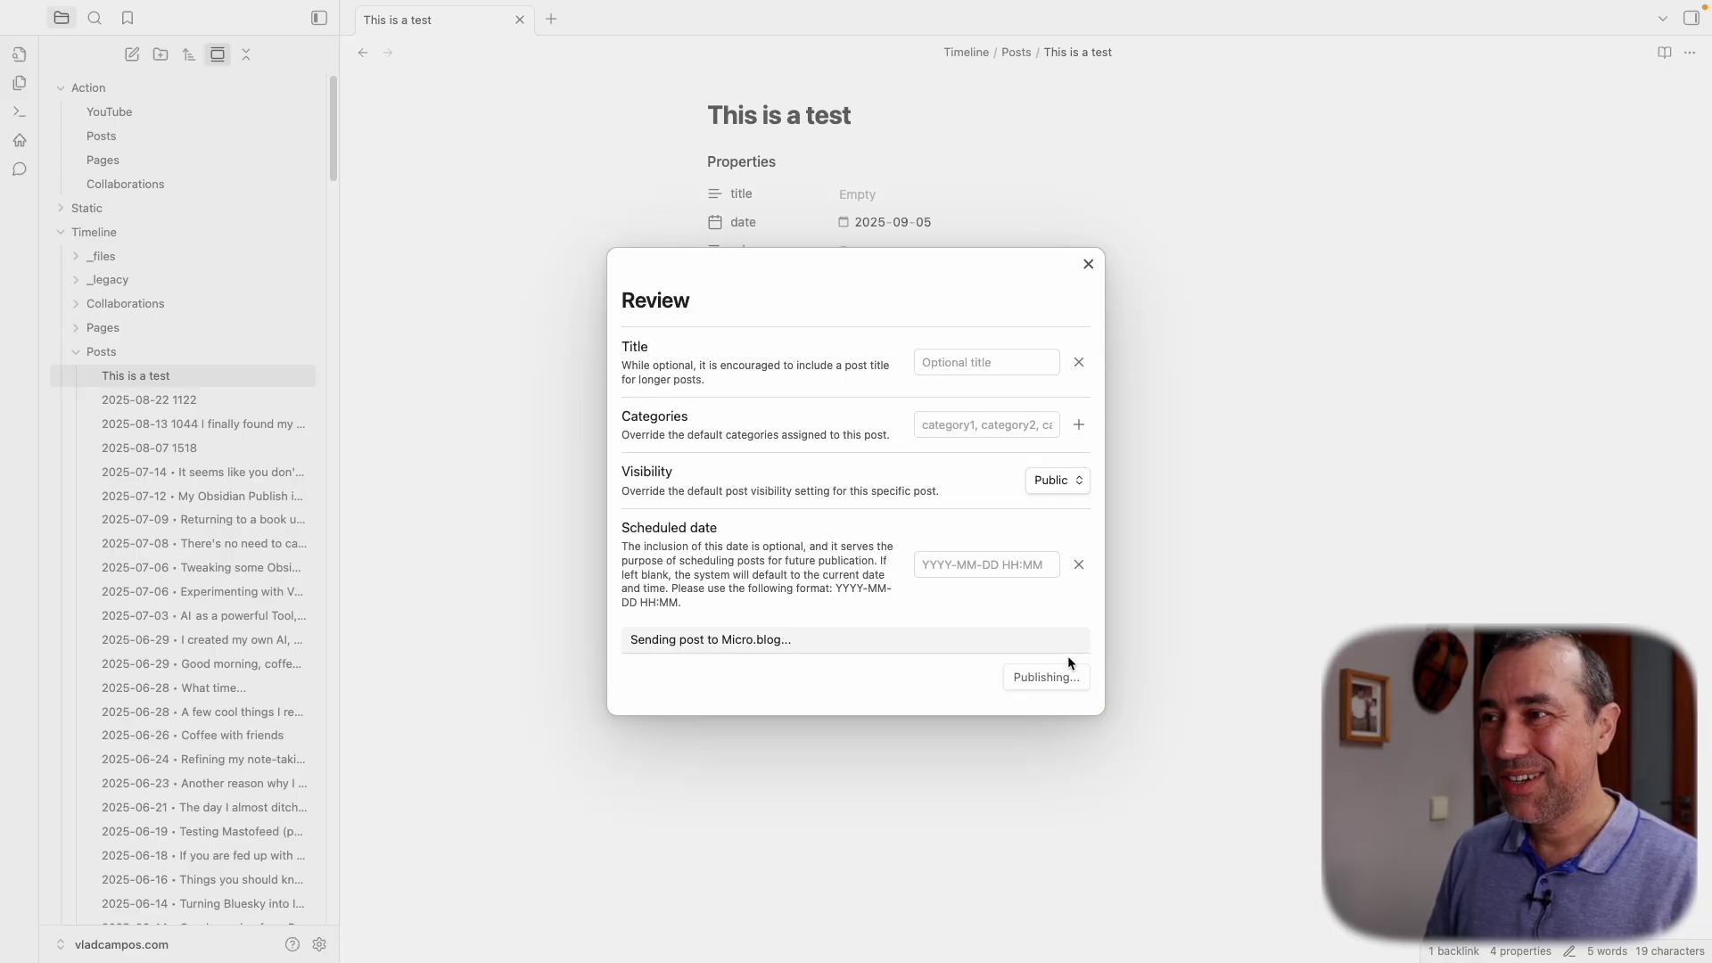
{"action": "left_click", "coordinate": [1088, 436]}
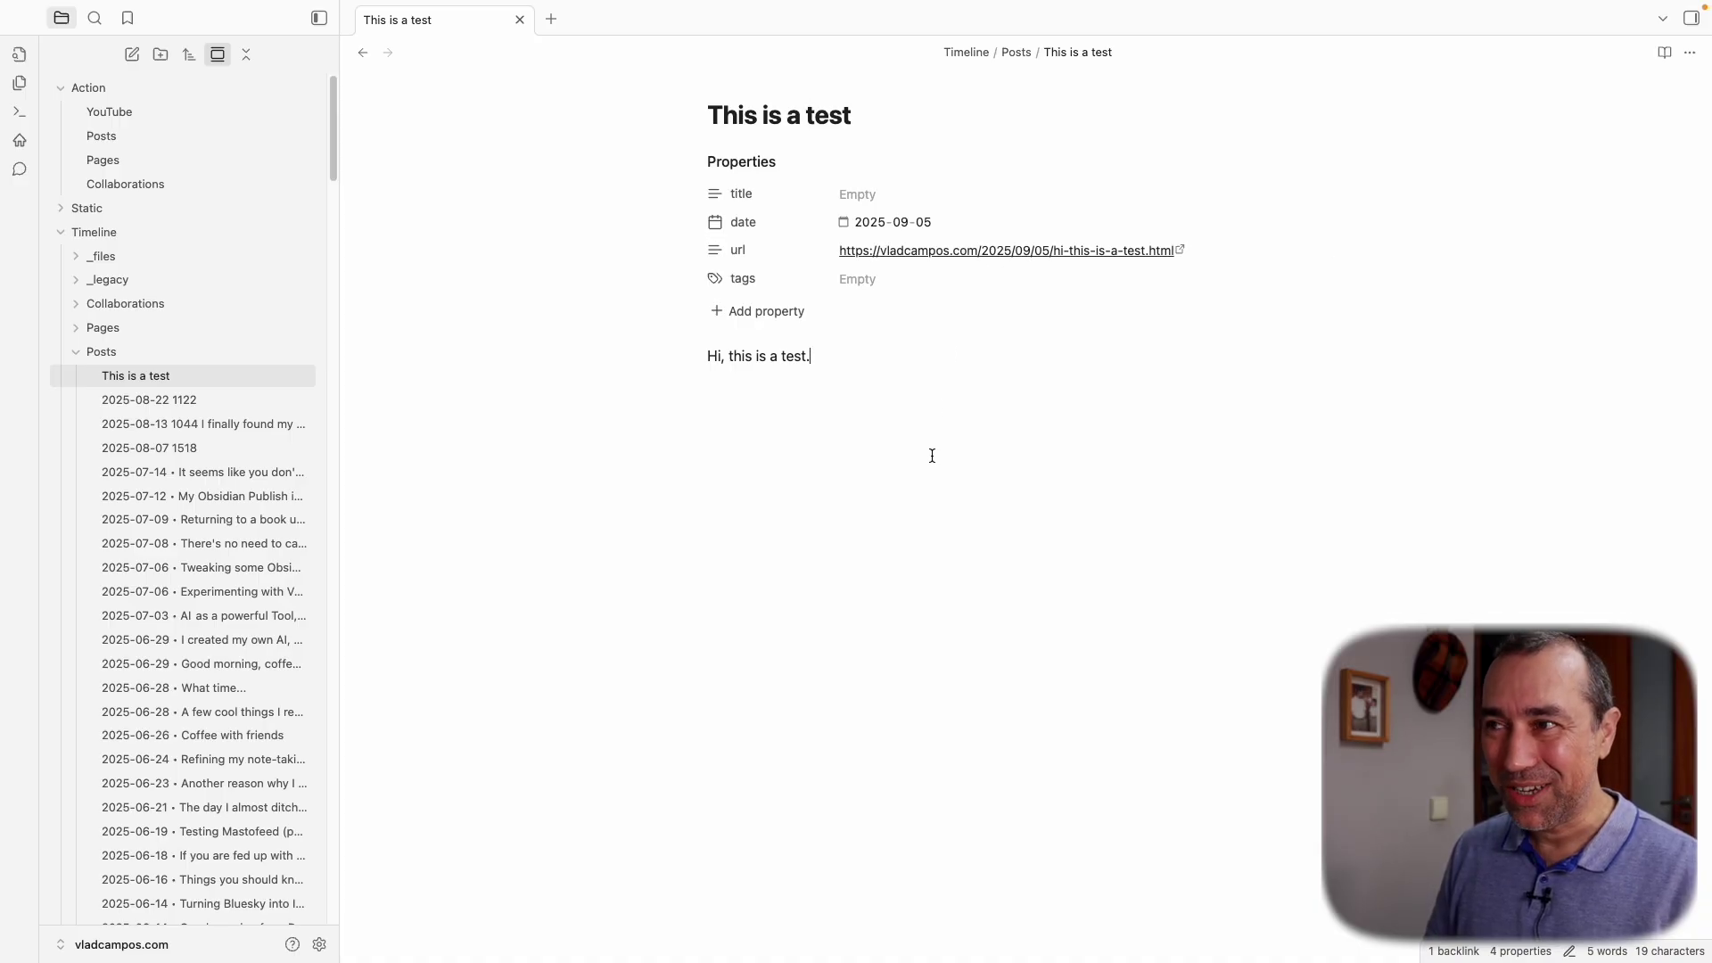
Collapse the Timeline folder, return to the Posts board and move the card "This is a test" from Edit to Publish
{"action": "left_click", "coordinate": [72, 351]}
{"action": "left_click", "coordinate": [62, 232]}
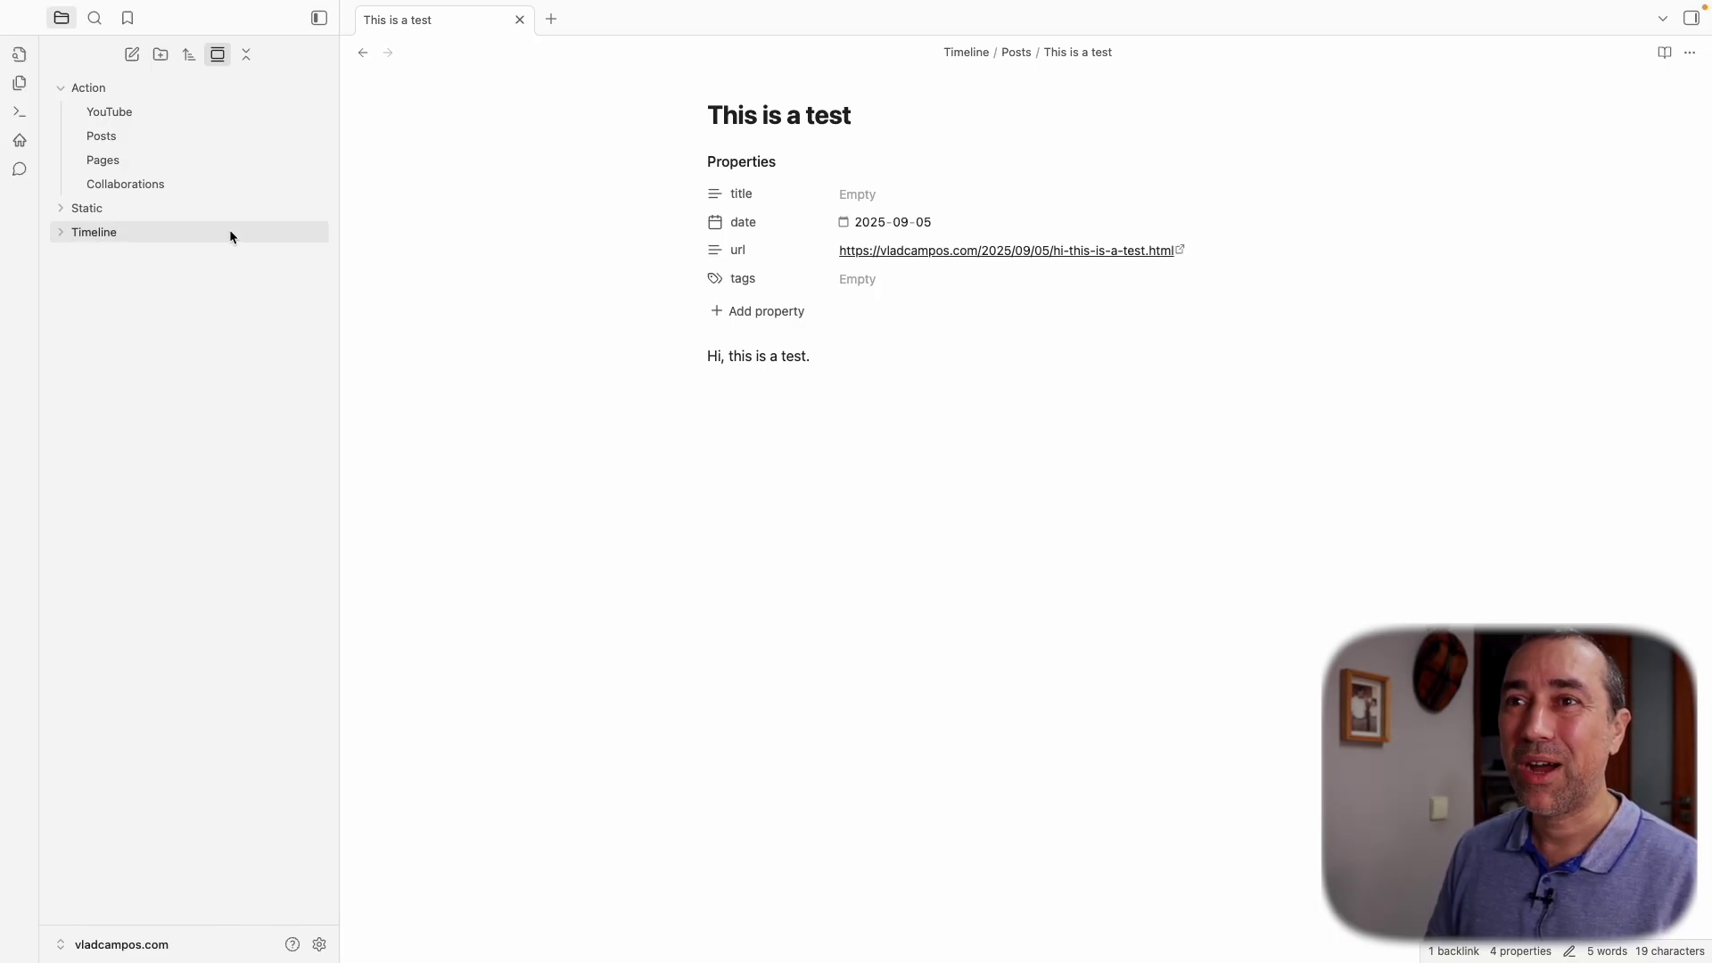
{"action": "left_click", "coordinate": [187, 138]}
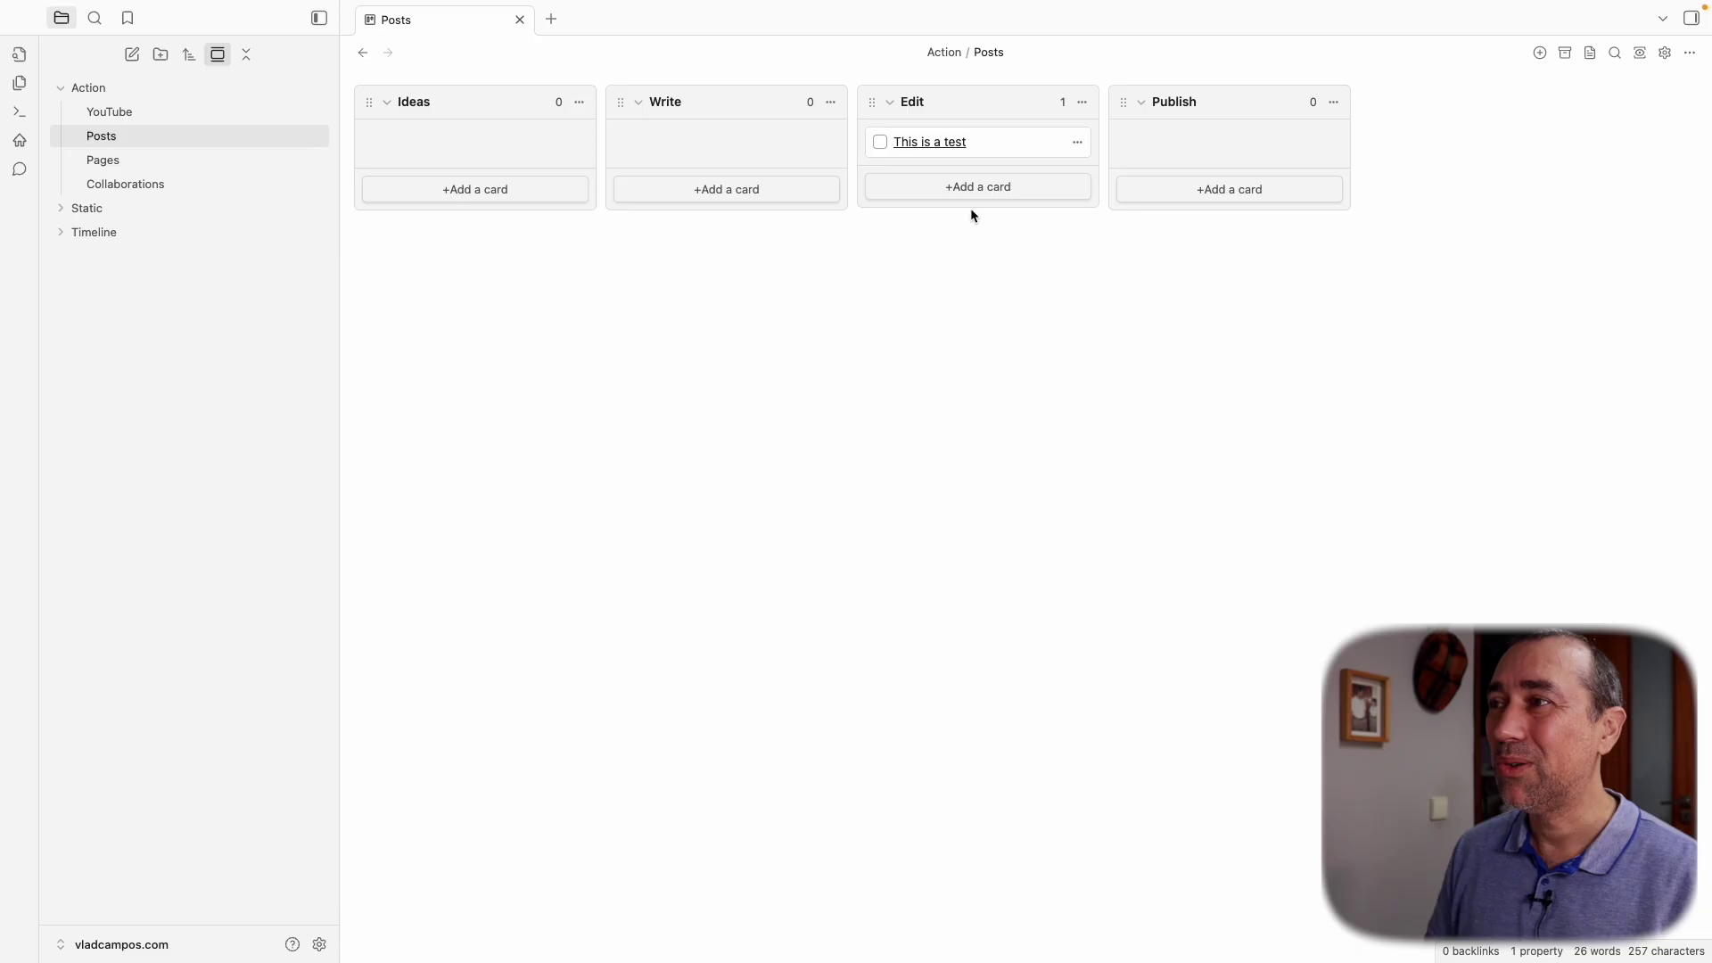
{"action": "left_click_drag", "start_coordinate": [1017, 145], "coordinate": [1249, 150]}
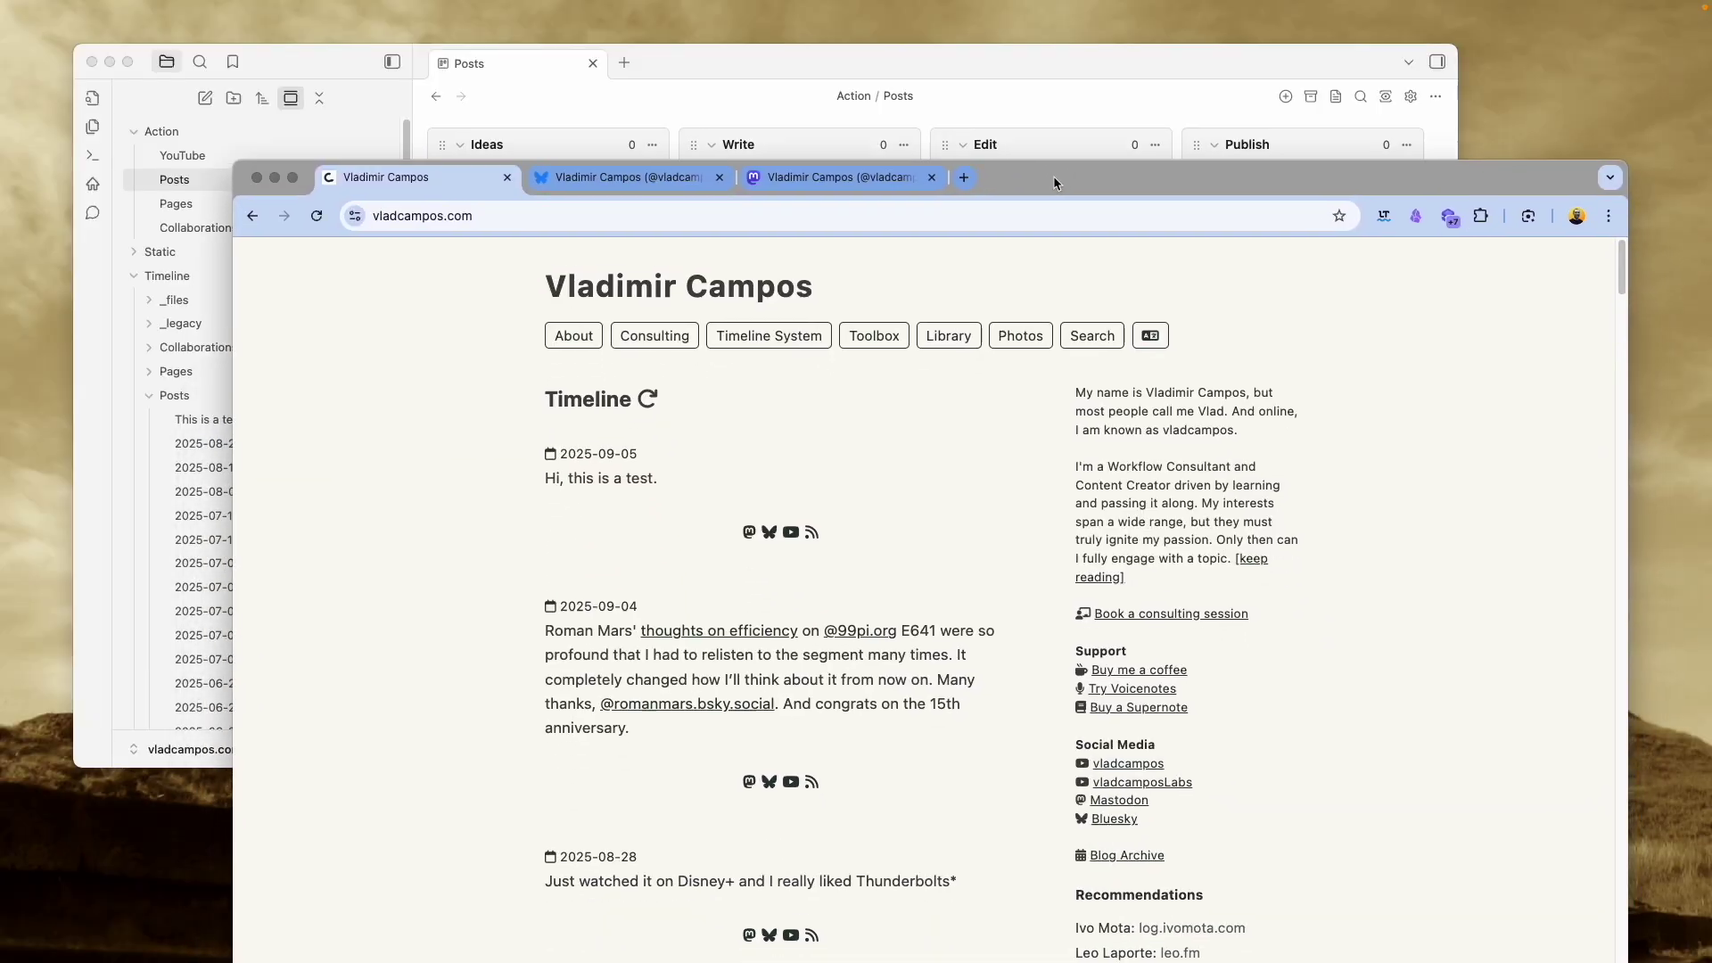
Switch to the browser and look for the published test post on the blog, the Bluesky profile and the Mastodon profile
{"action": "left_click_drag", "start_coordinate": [1052, 175], "coordinate": [1042, 68]}
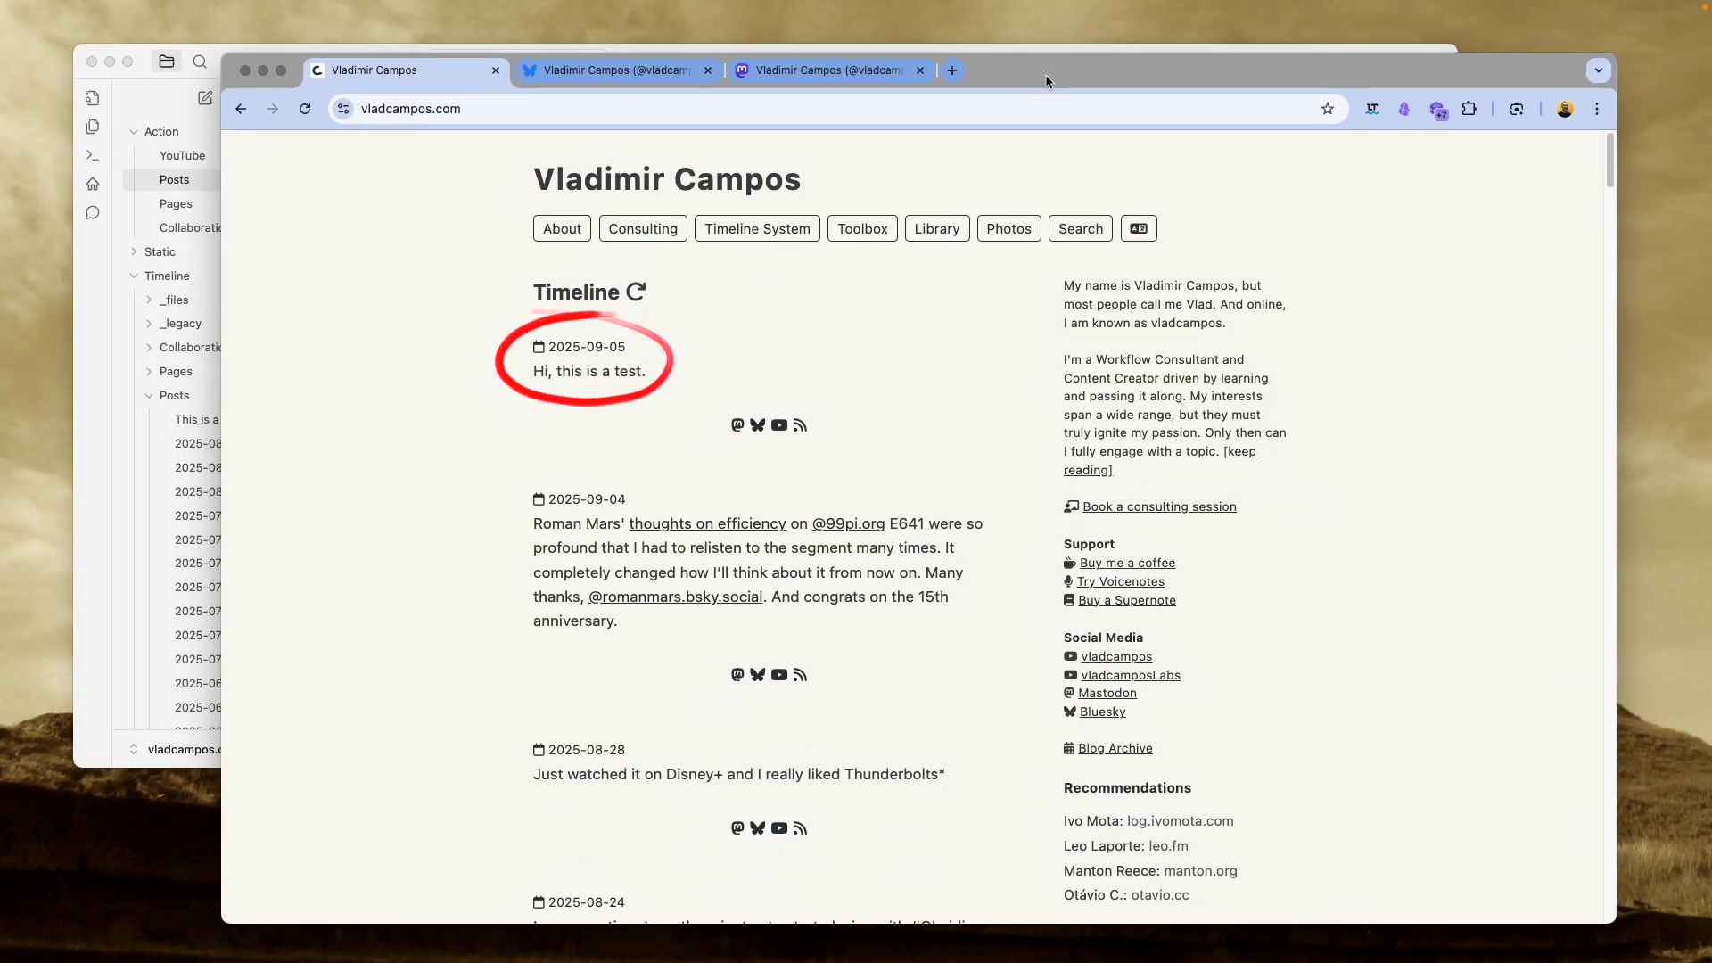
{"action": "left_click", "coordinate": [616, 70]}
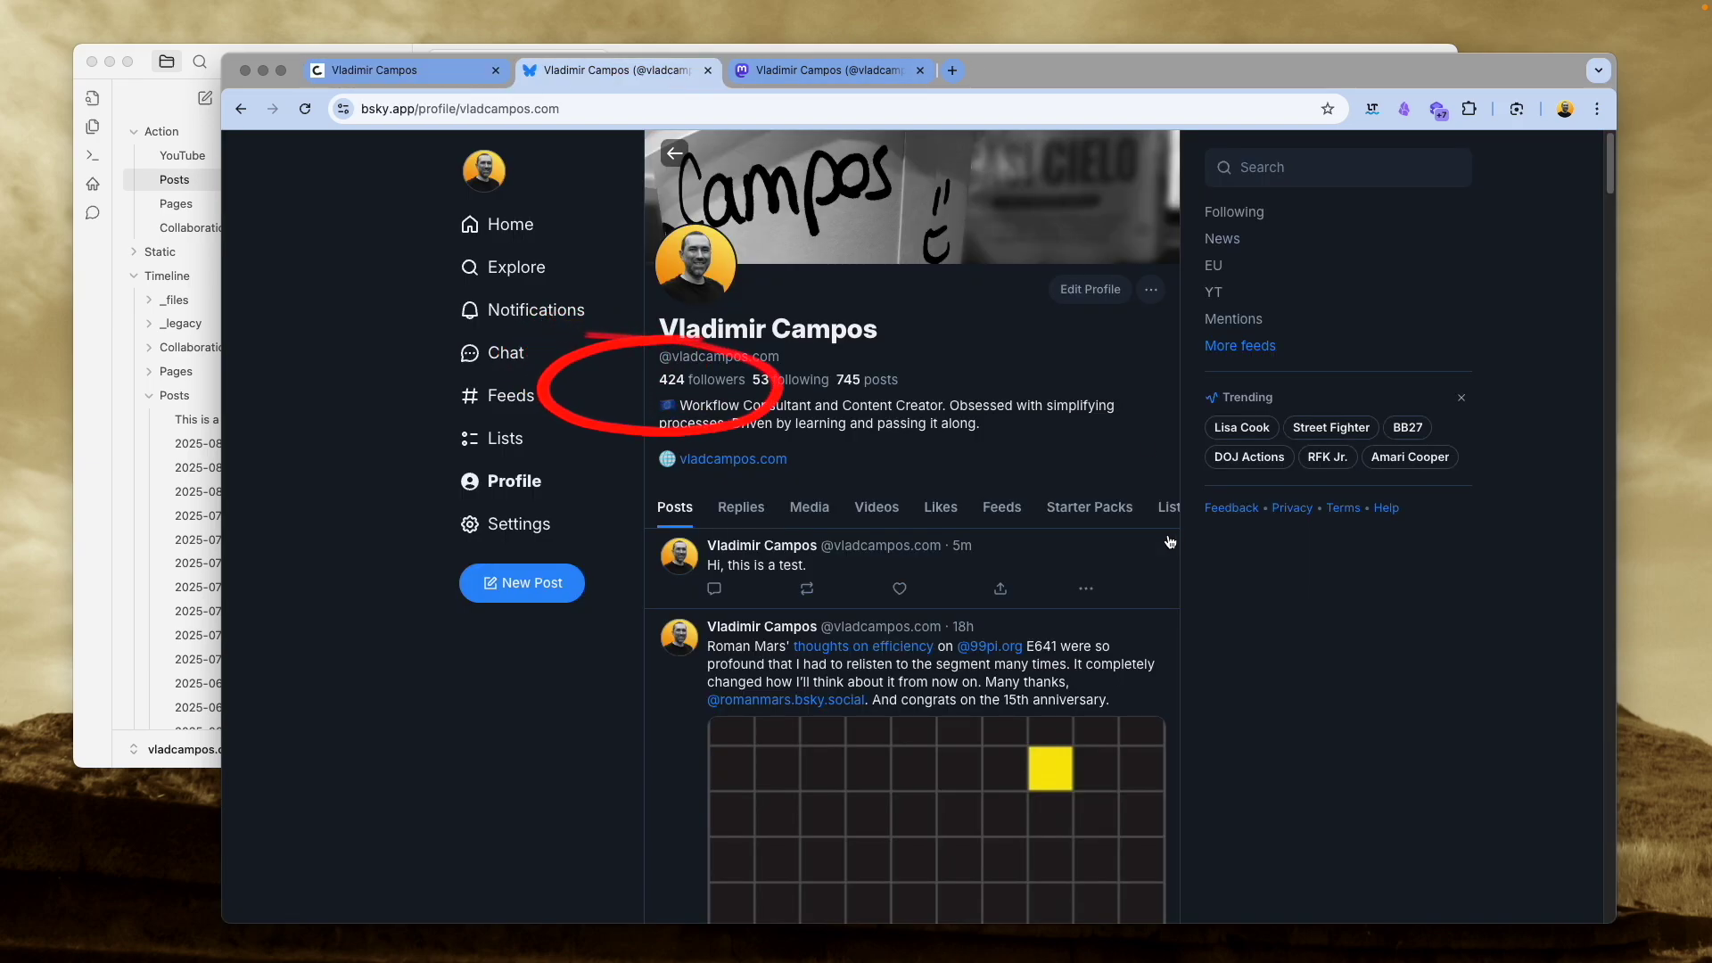
{"action": "scroll", "coordinate": [1138, 536], "scroll_direction": "down", "scroll_amount": 3}
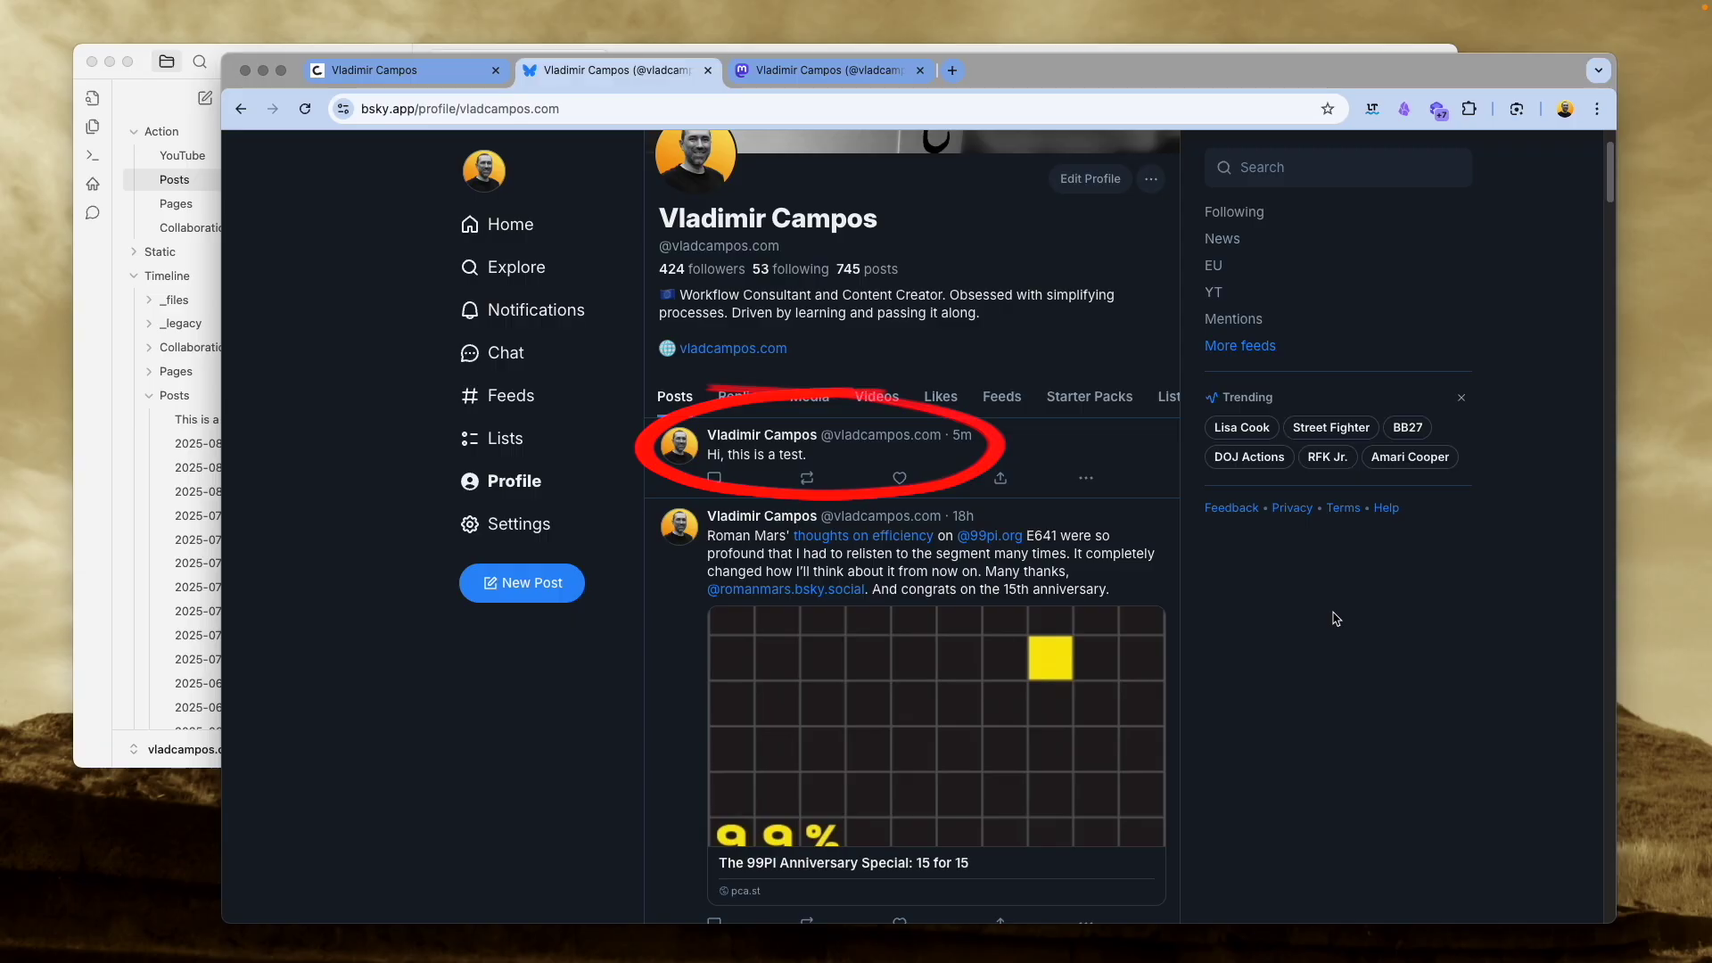
{"action": "left_click", "coordinate": [897, 77]}
{"action": "scroll", "coordinate": [1266, 732], "scroll_direction": "down", "scroll_amount": 4}
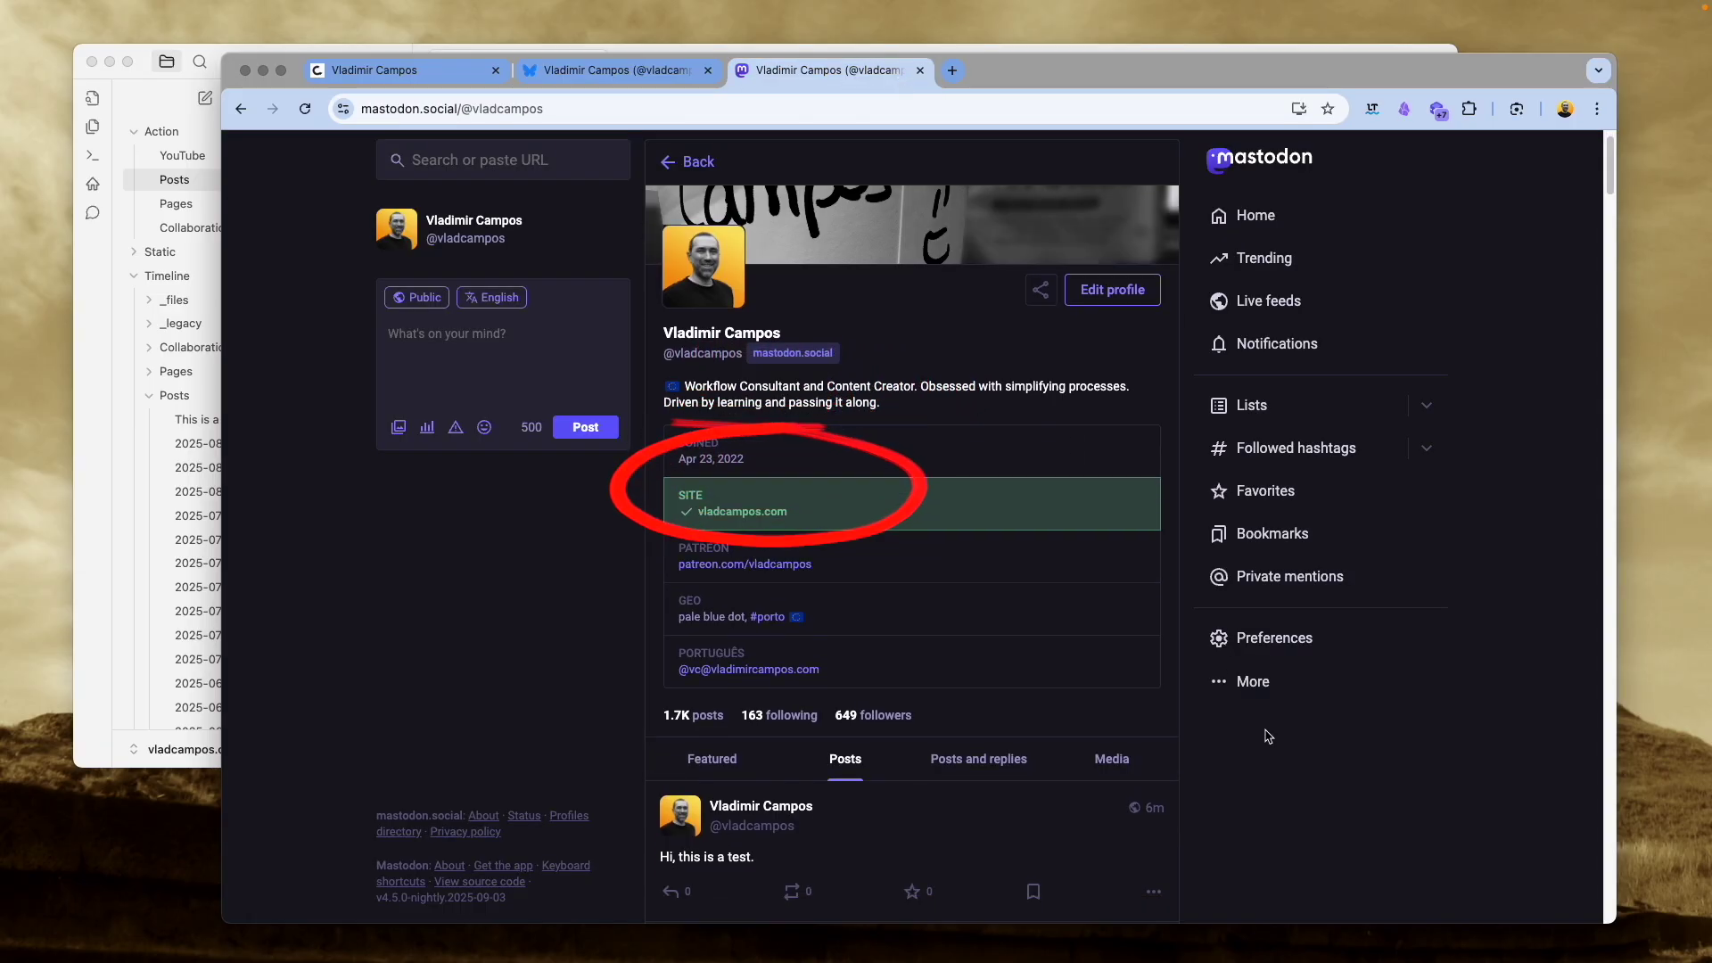
{"action": "scroll", "coordinate": [1270, 737], "scroll_direction": "down", "scroll_amount": 1}
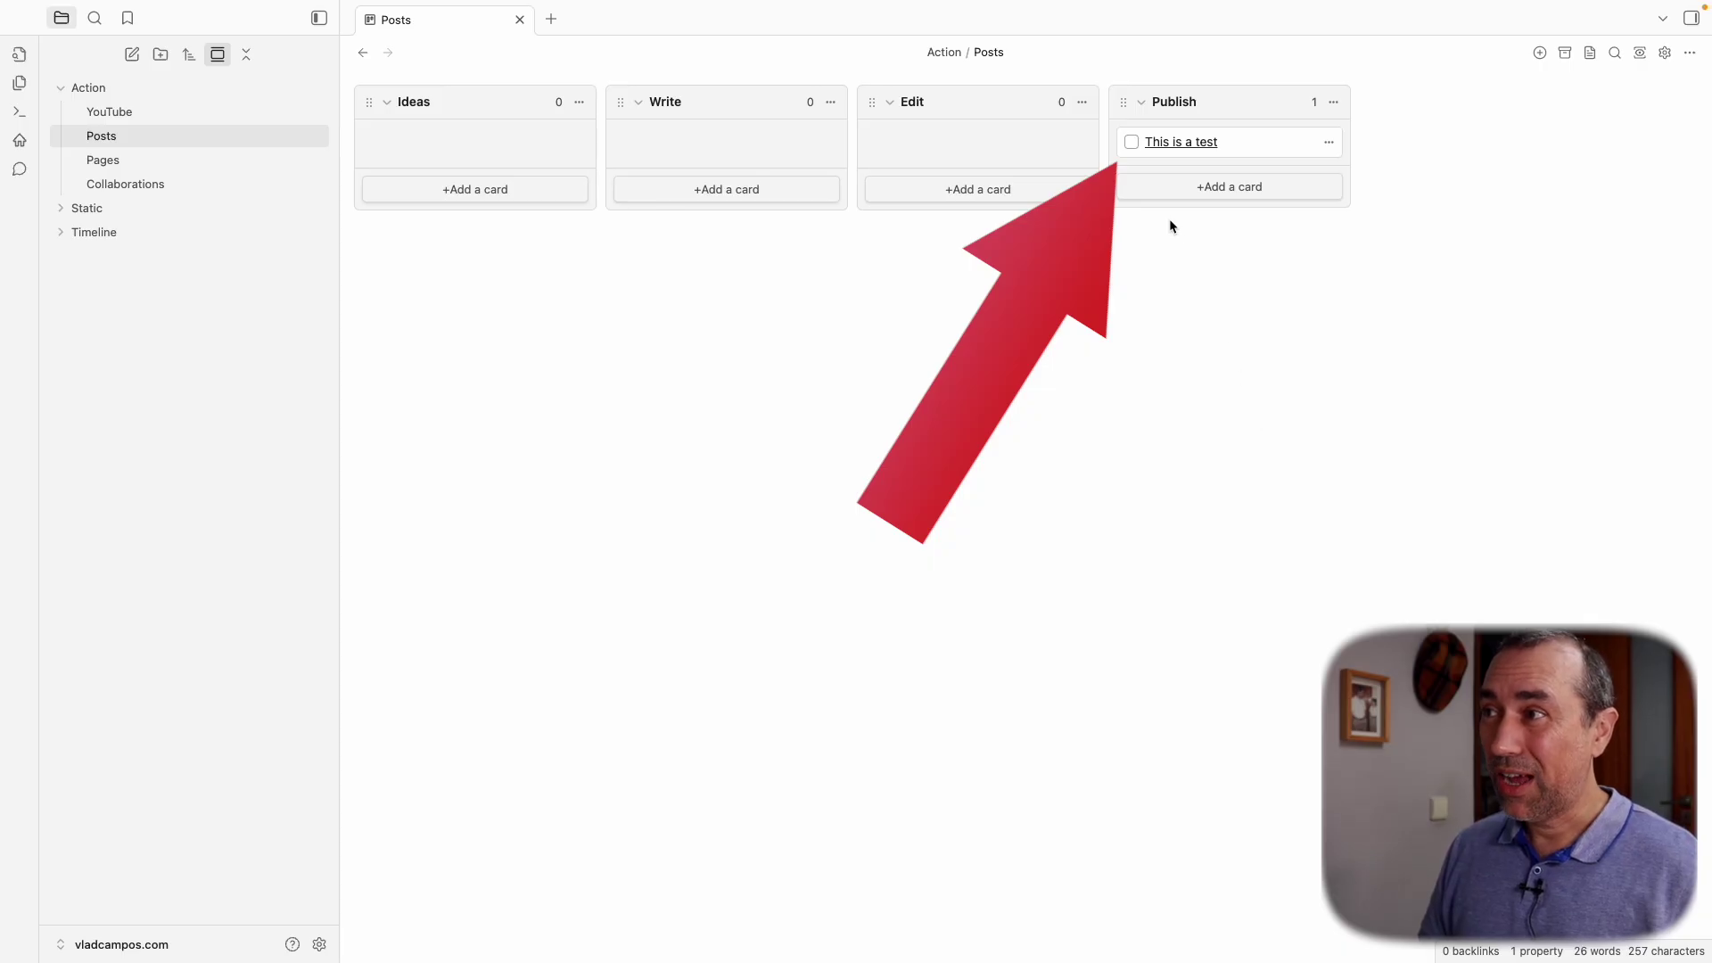
Mark the card "This is a test" in Publish as complete and archive the Posts board's completed cards
{"action": "left_click", "coordinate": [1131, 143]}
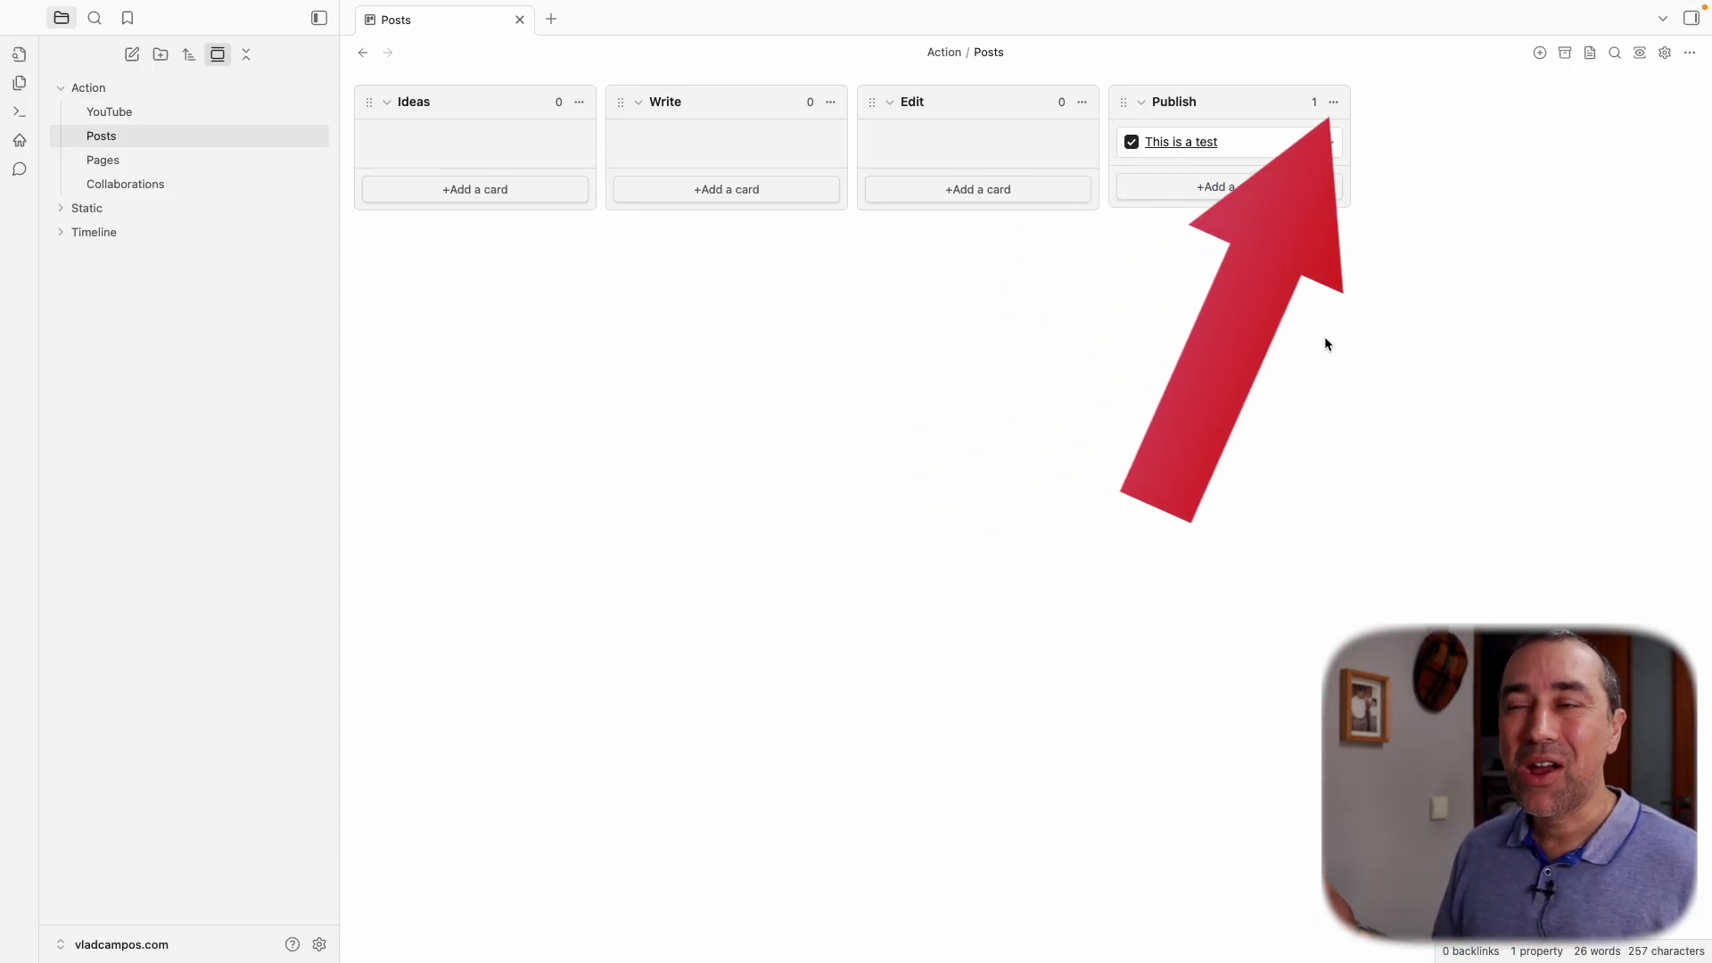
{"action": "left_click", "coordinate": [1566, 52]}
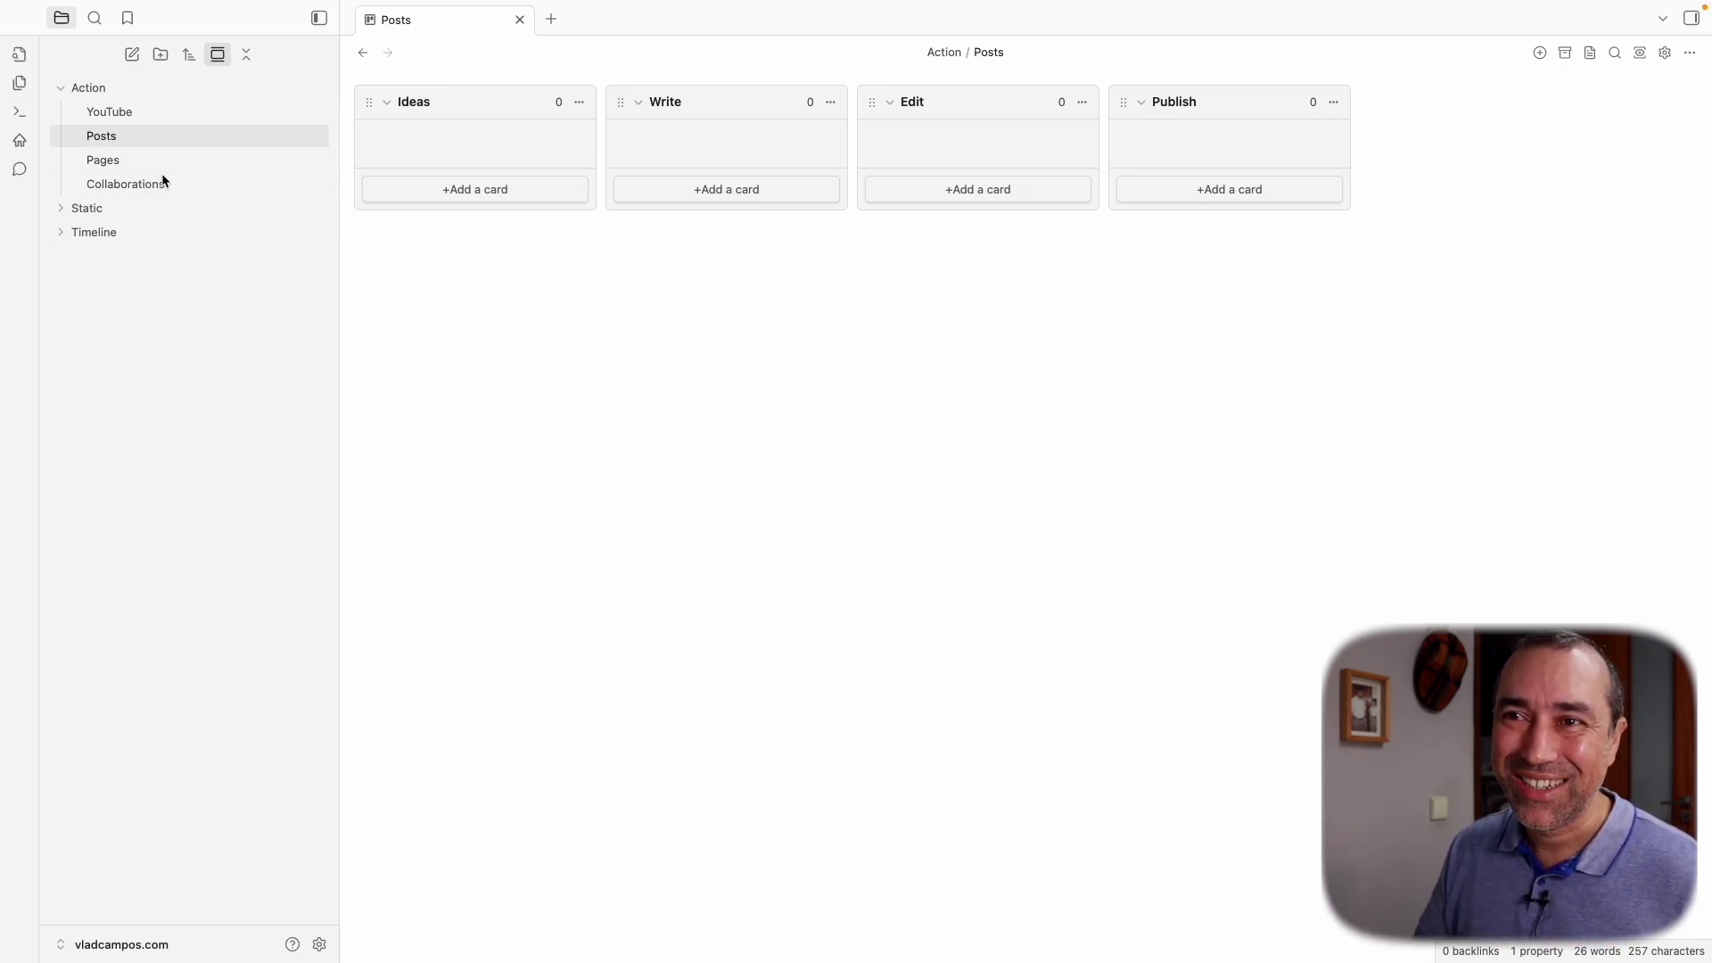
Expand the Posts folder inside Timeline to locate the note "This is a test"
{"action": "left_click", "coordinate": [59, 233]}
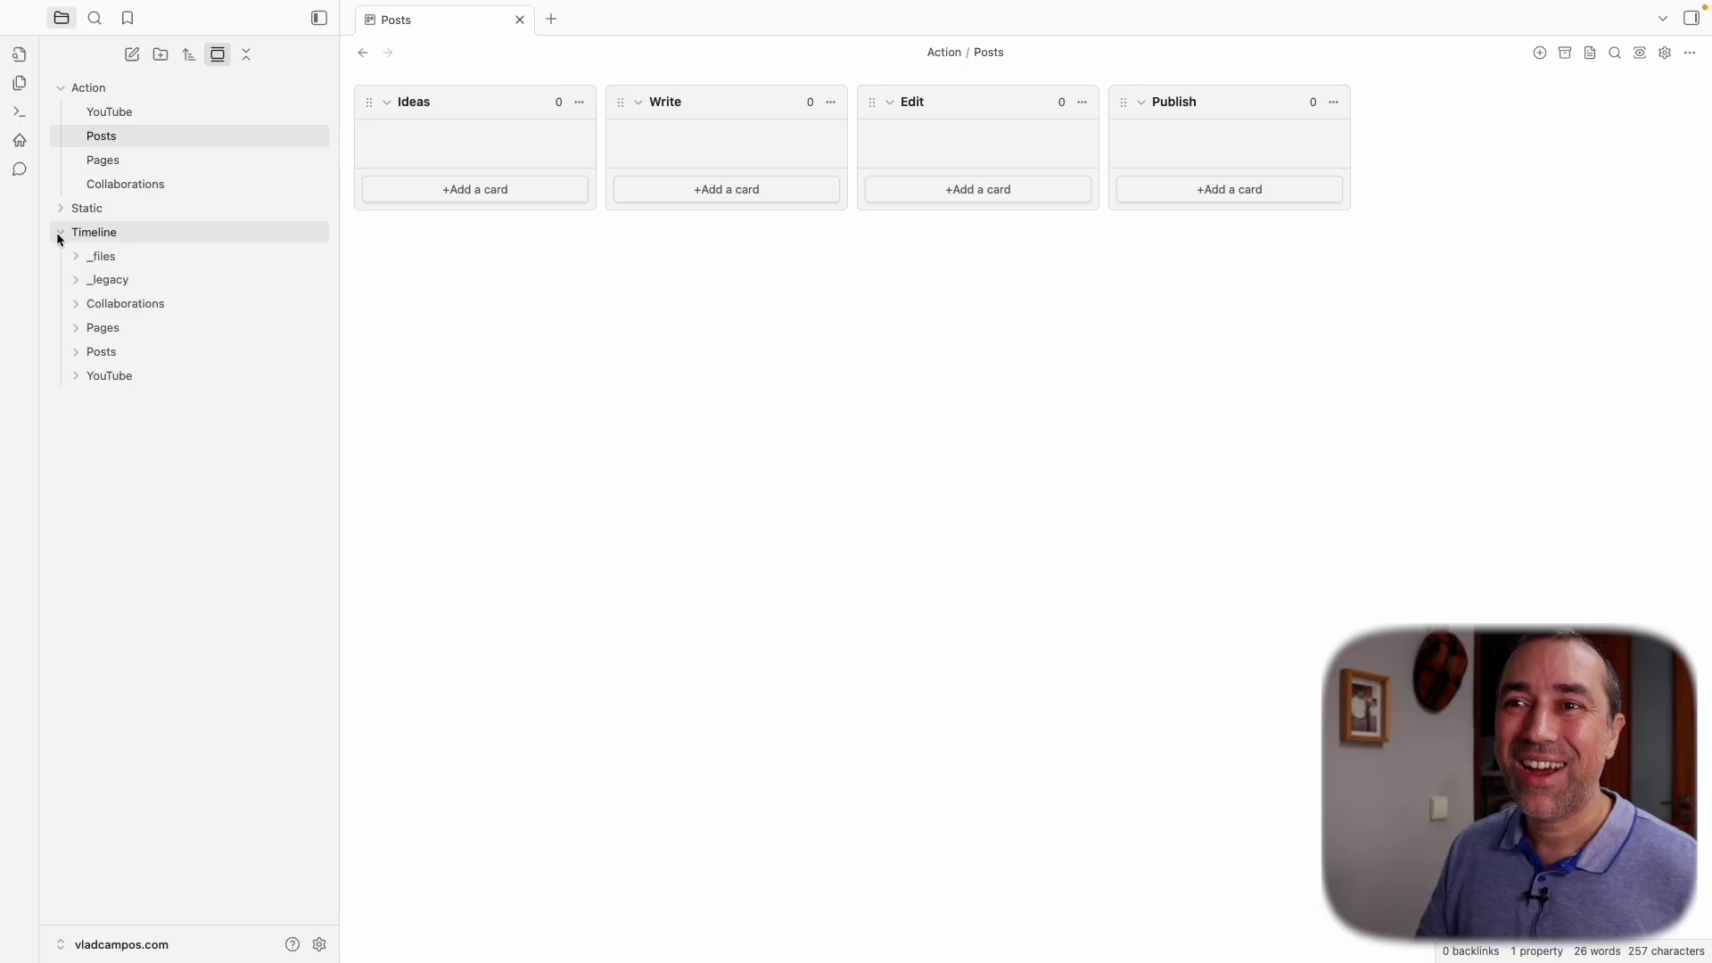
{"action": "left_click", "coordinate": [80, 352]}
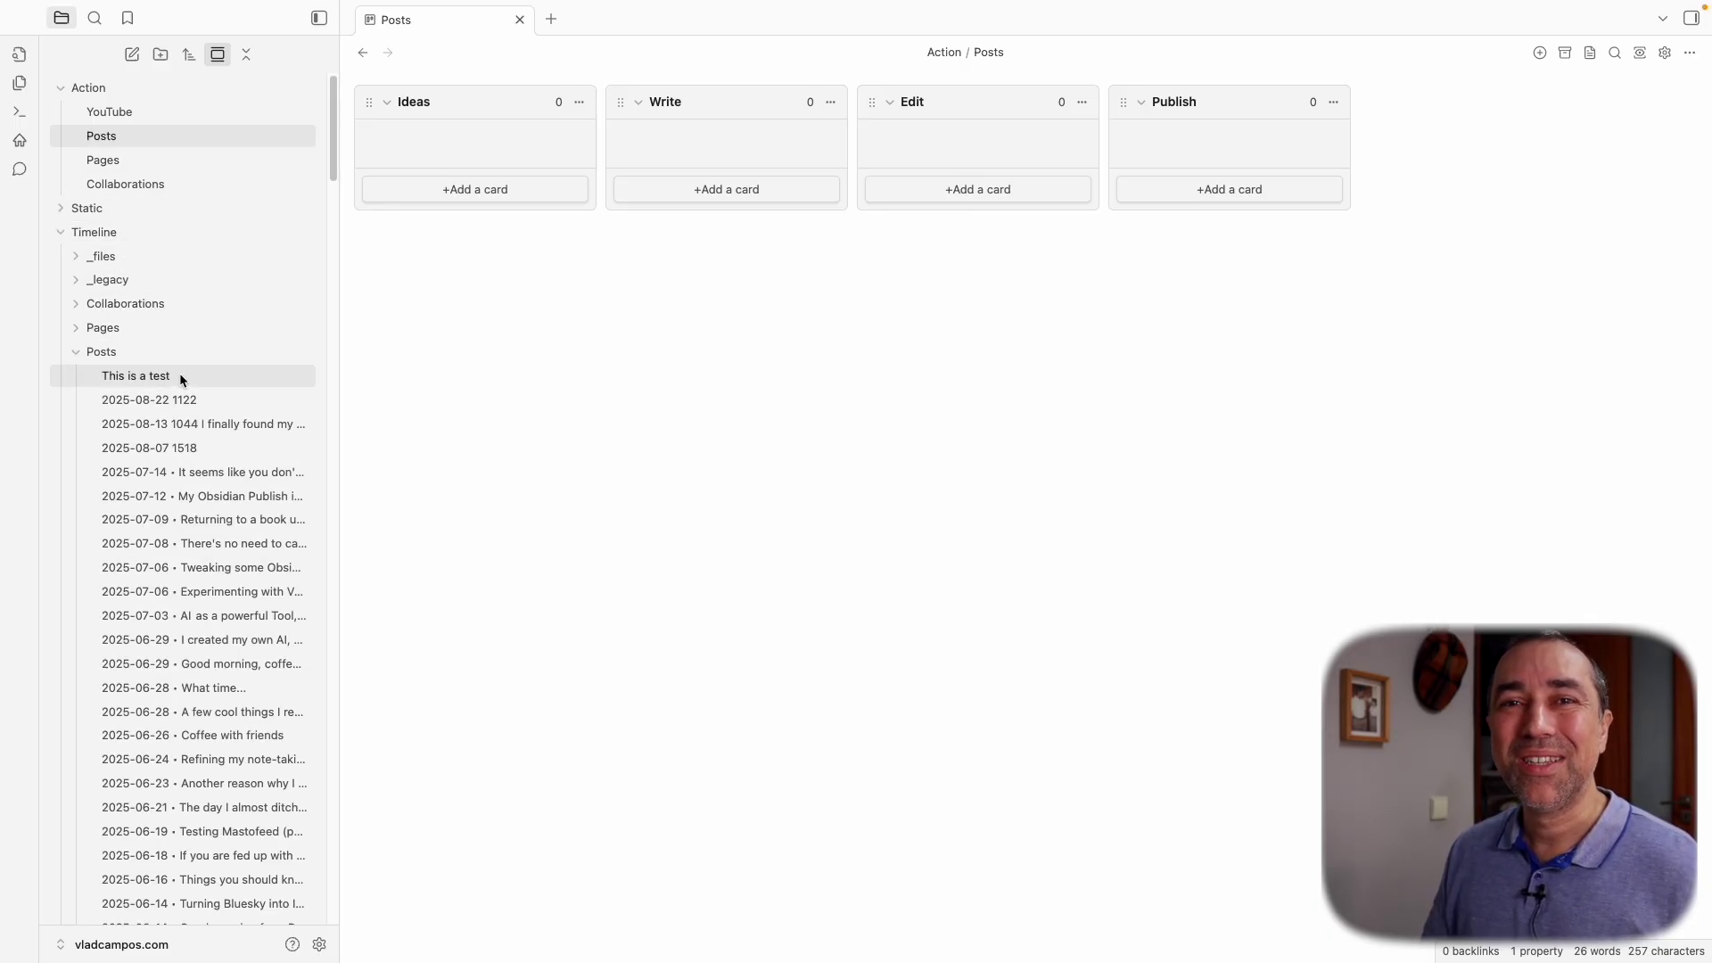